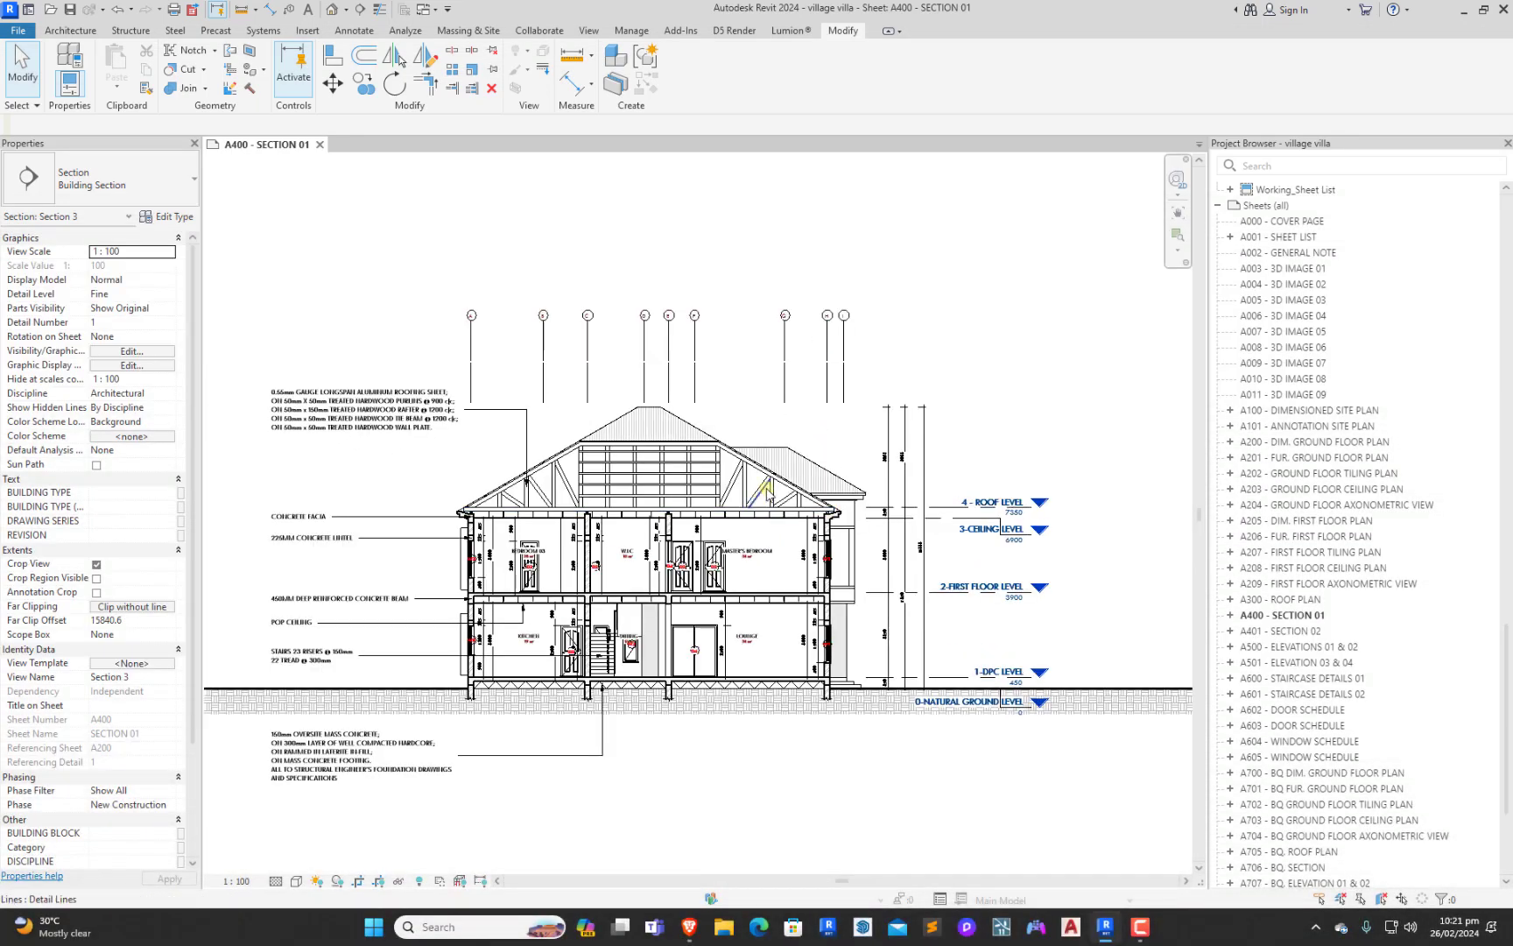
pyautogui.scroll(-2, 766, 512)
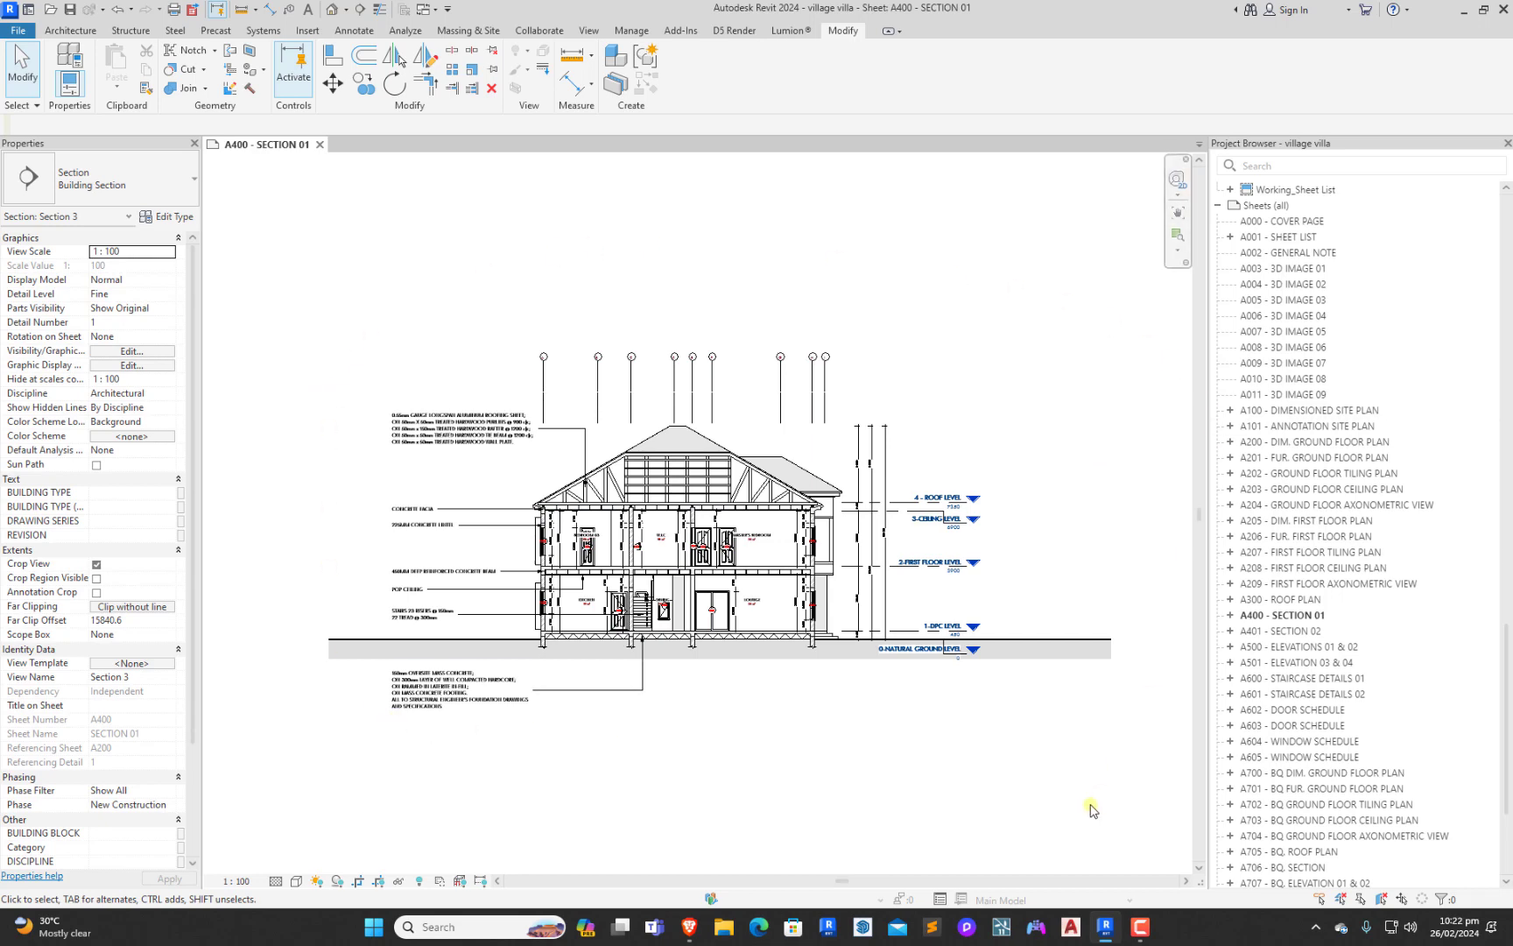
pyautogui.scroll(1, 738, 567)
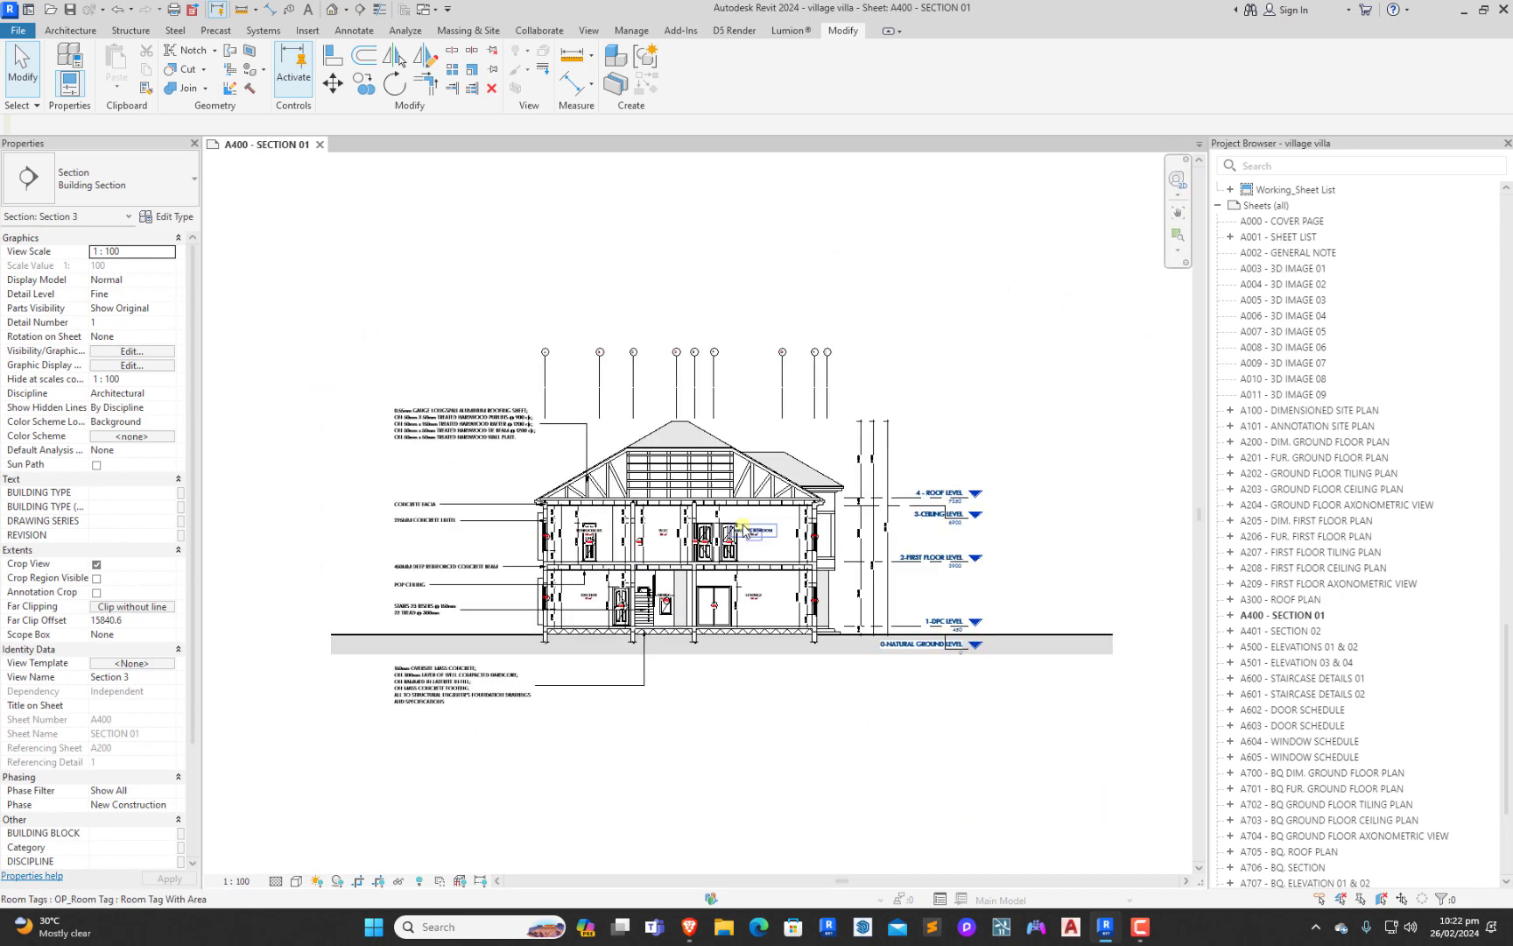
pyautogui.scroll(-1, 760, 532)
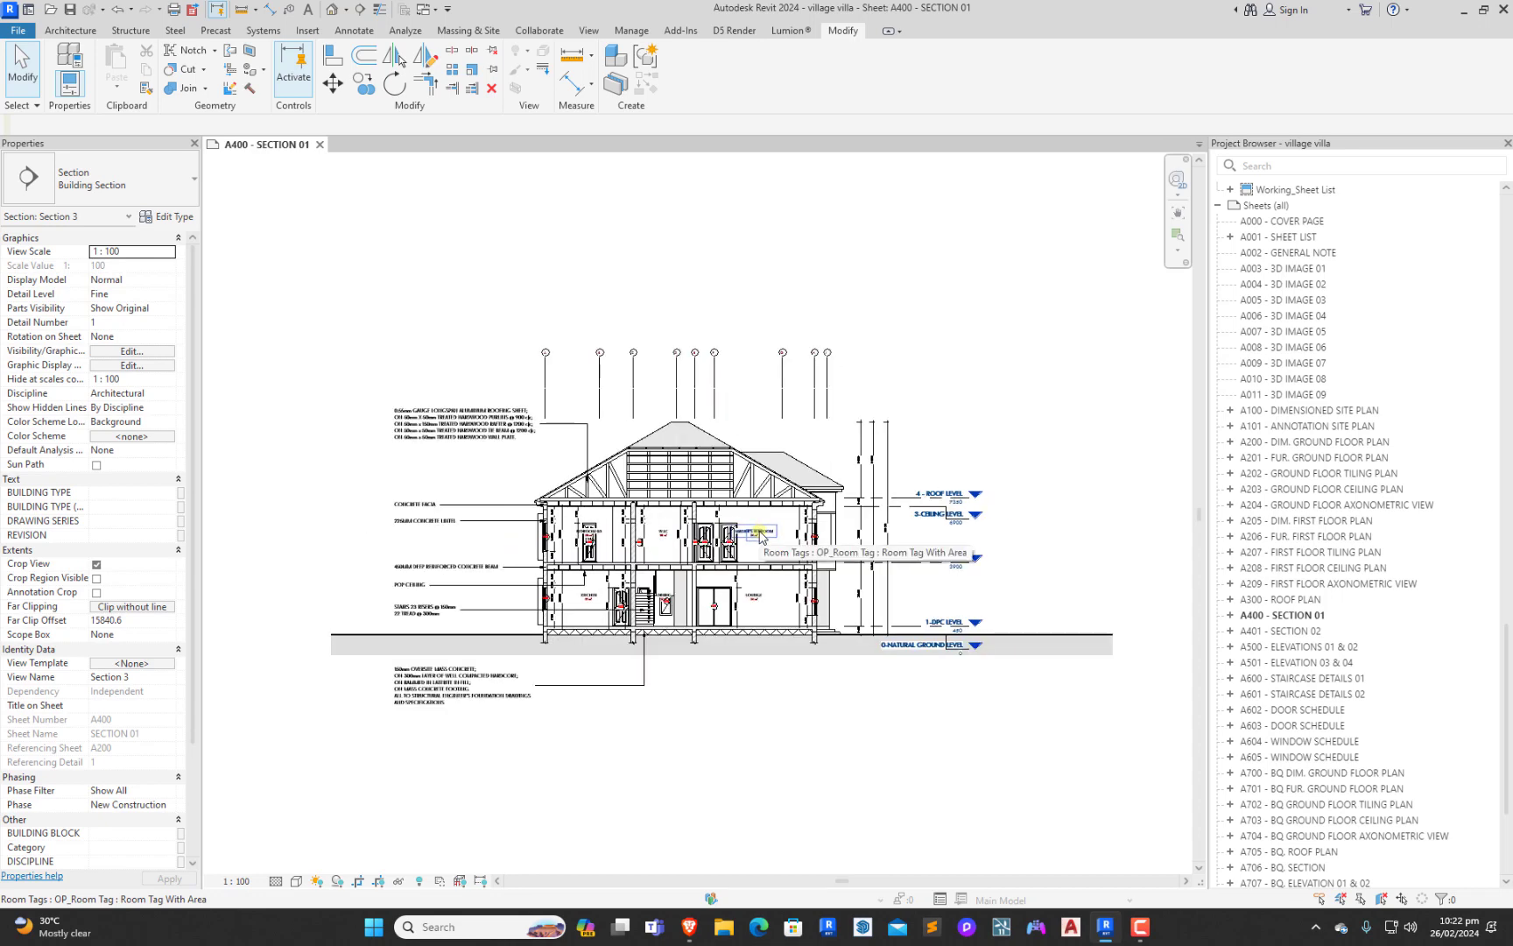
# Export the current window as an image named village villa in the YouTube folder, fitted to 6000 pixels horizontally
pyautogui.click(17, 29)
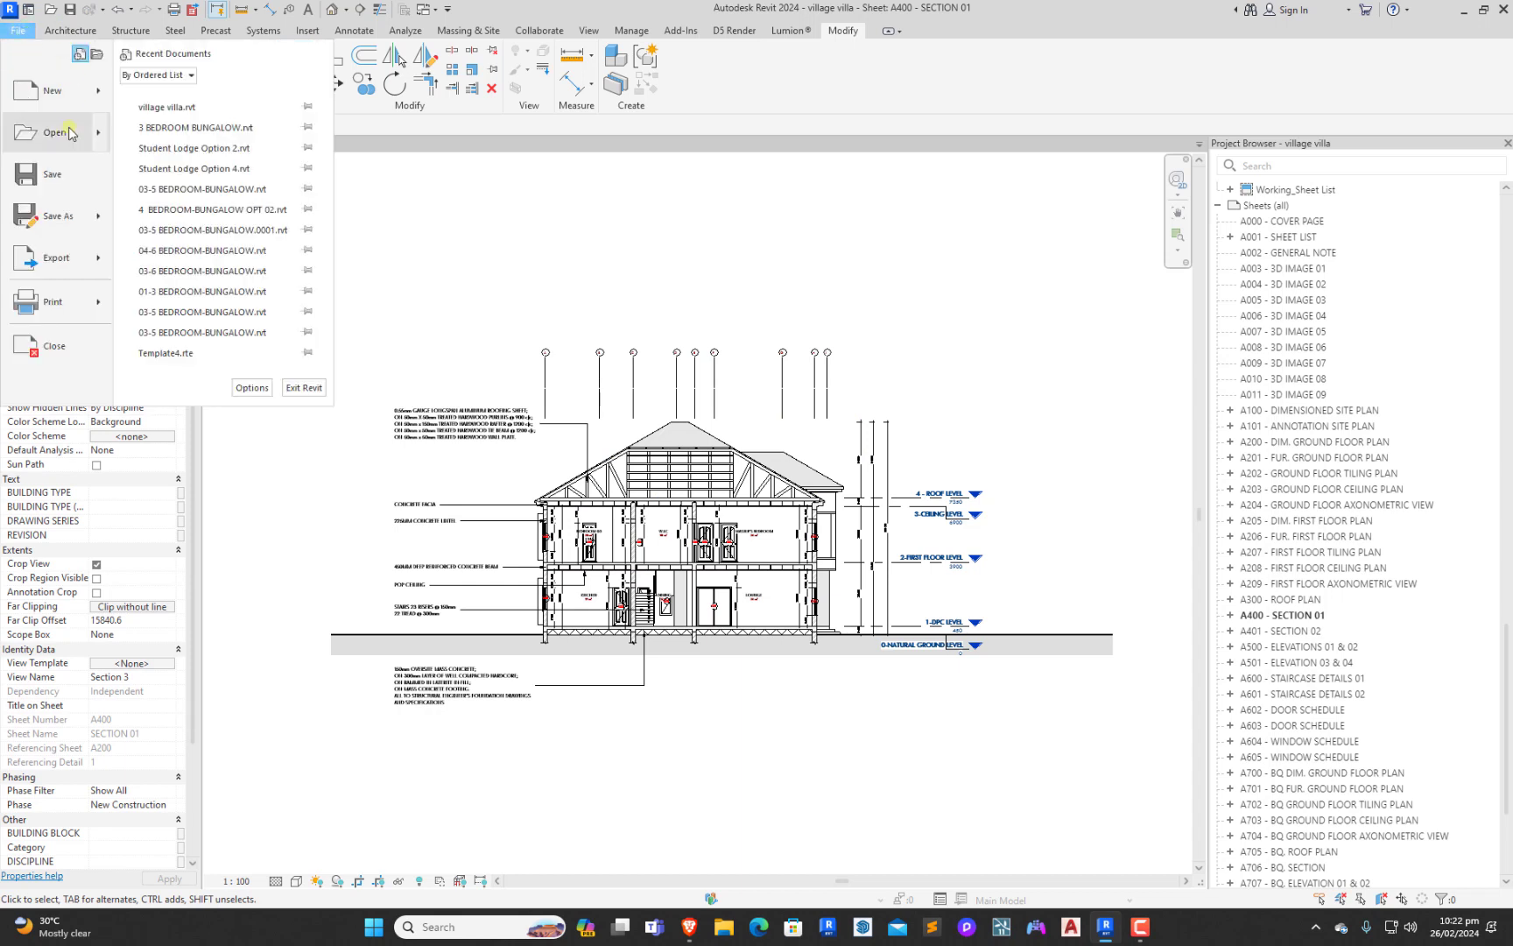
pyautogui.moveTo(69, 263)
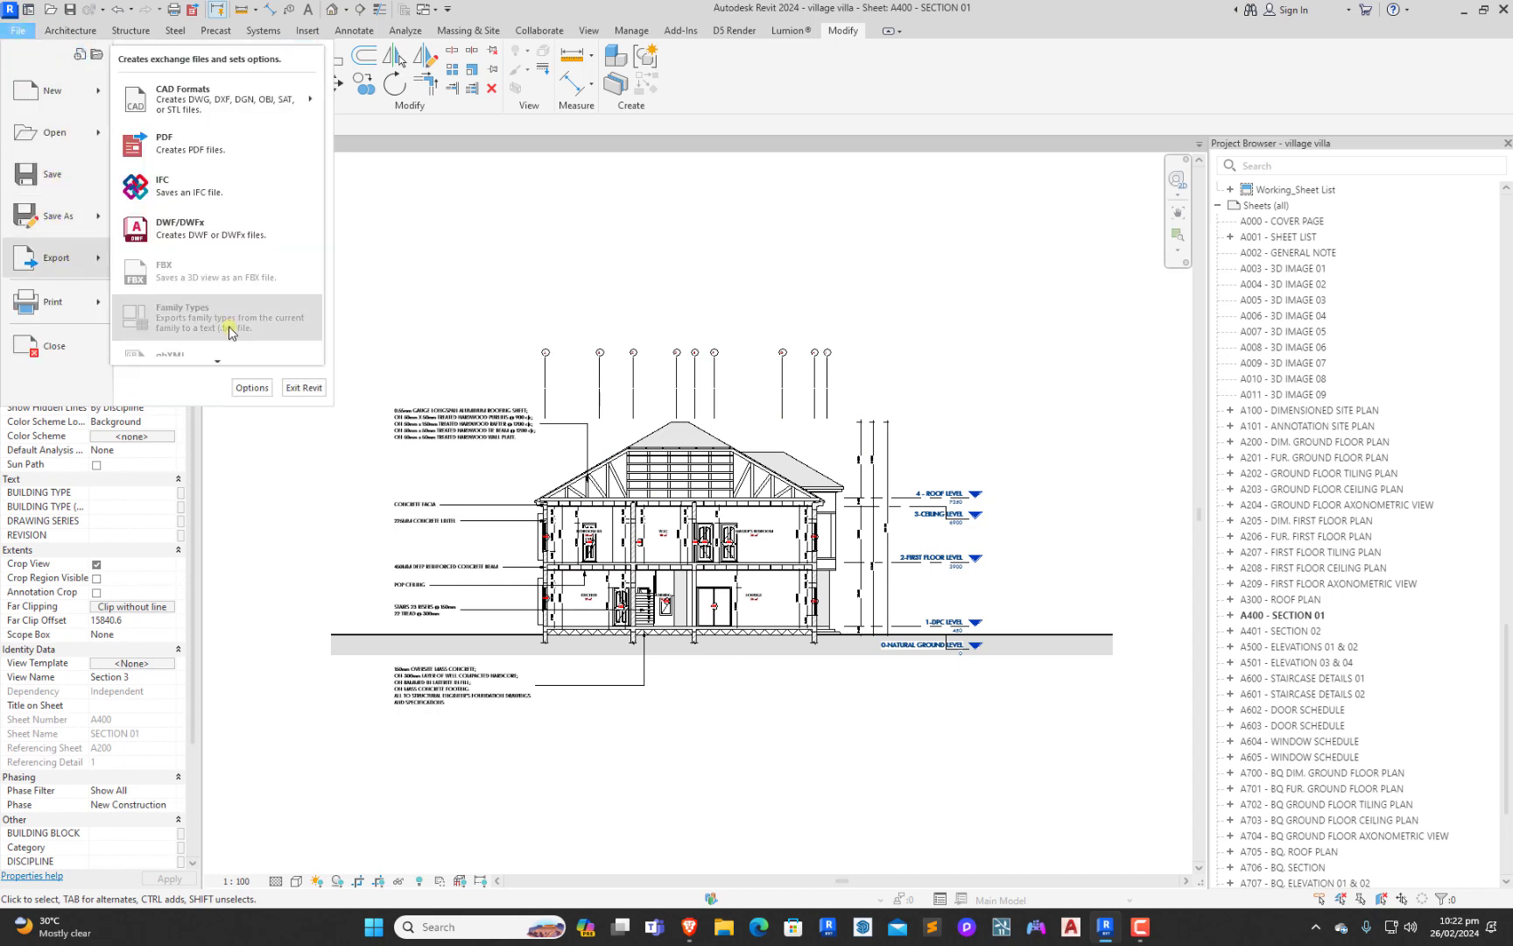
pyautogui.moveTo(218, 364)
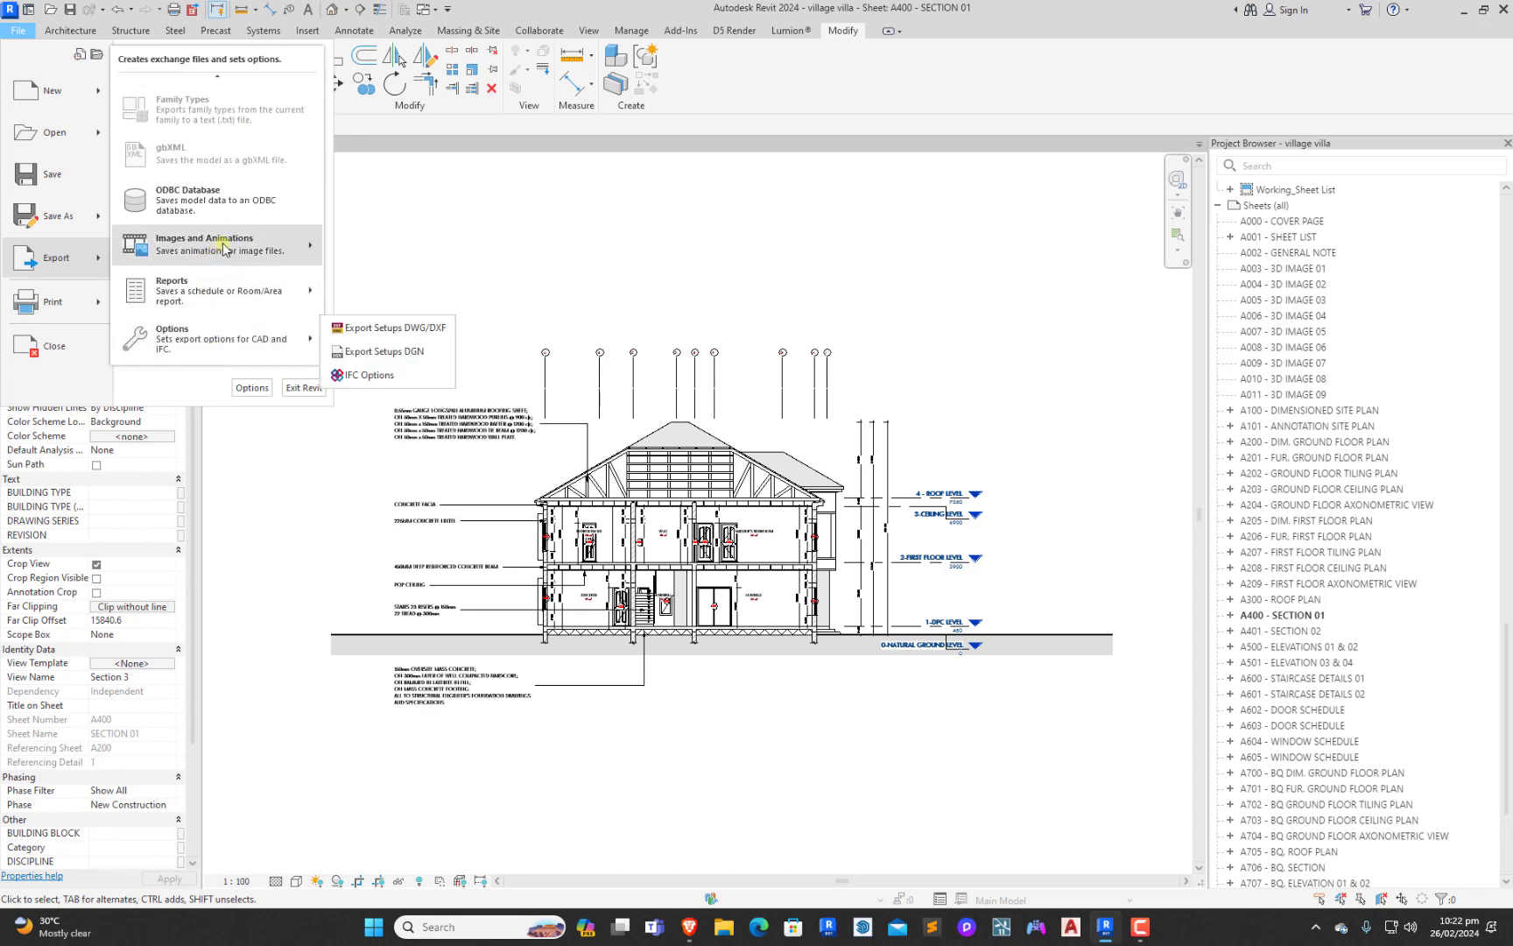
pyautogui.moveTo(214, 251)
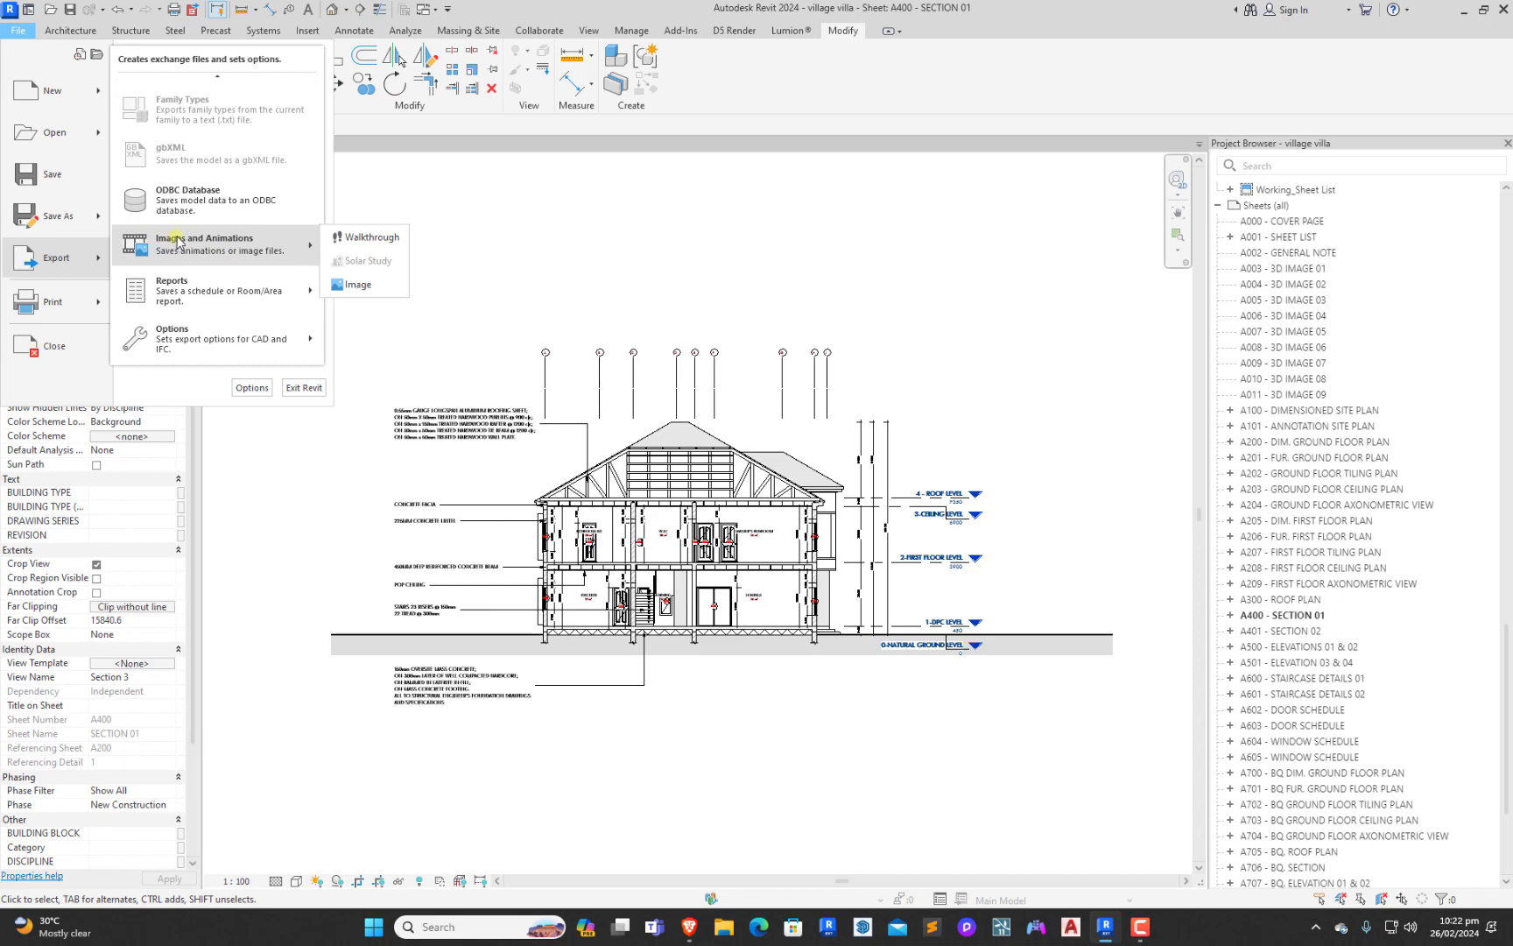
pyautogui.click(357, 285)
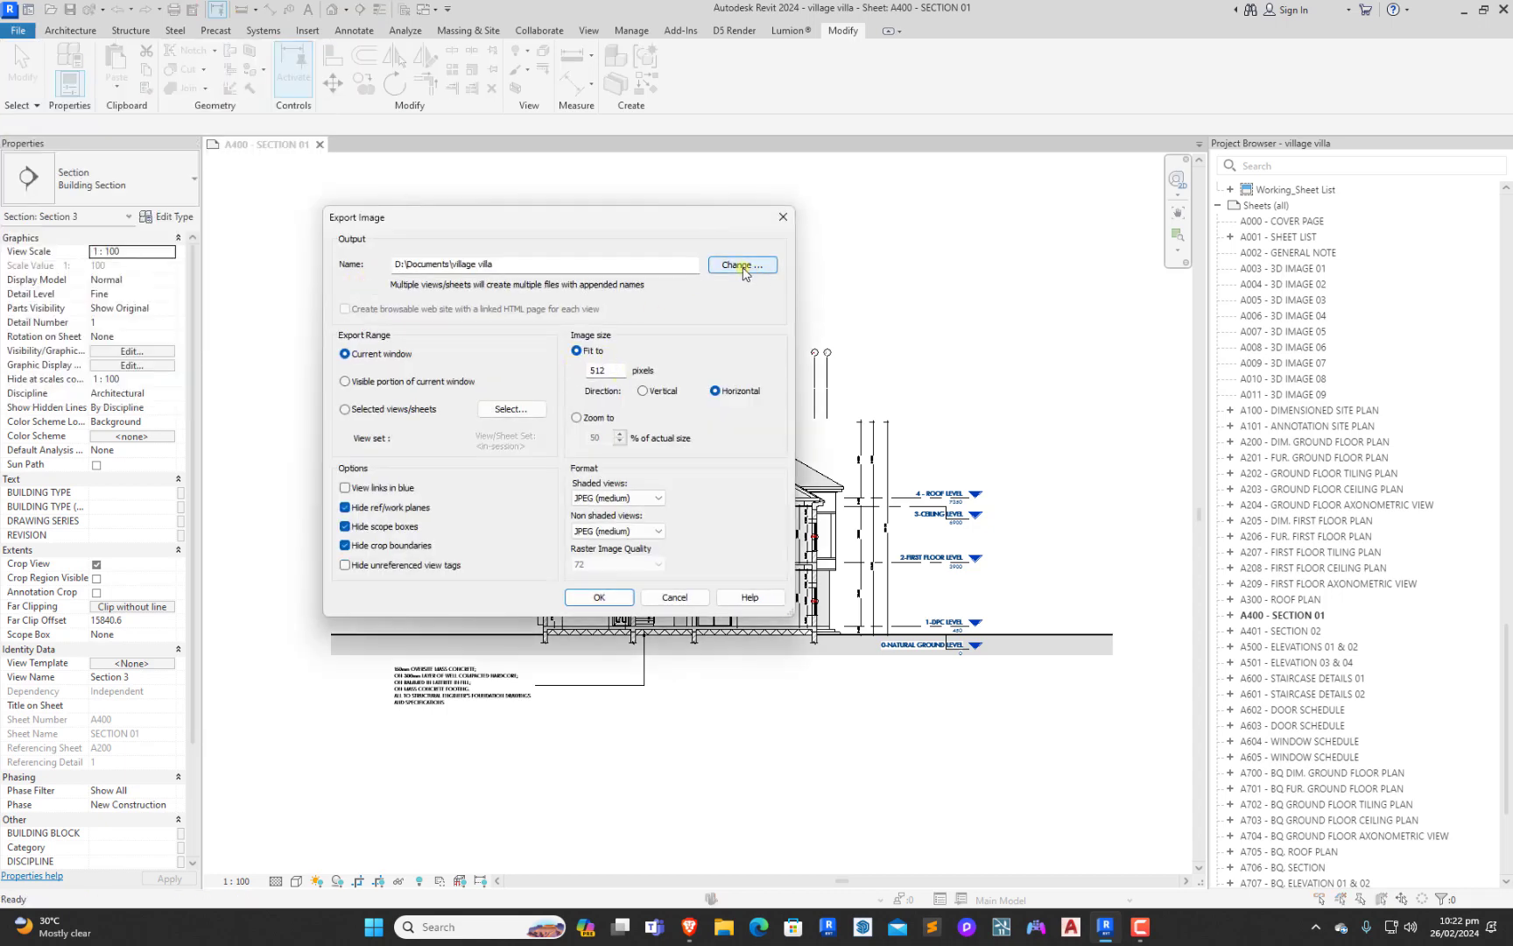
pyautogui.click(740, 266)
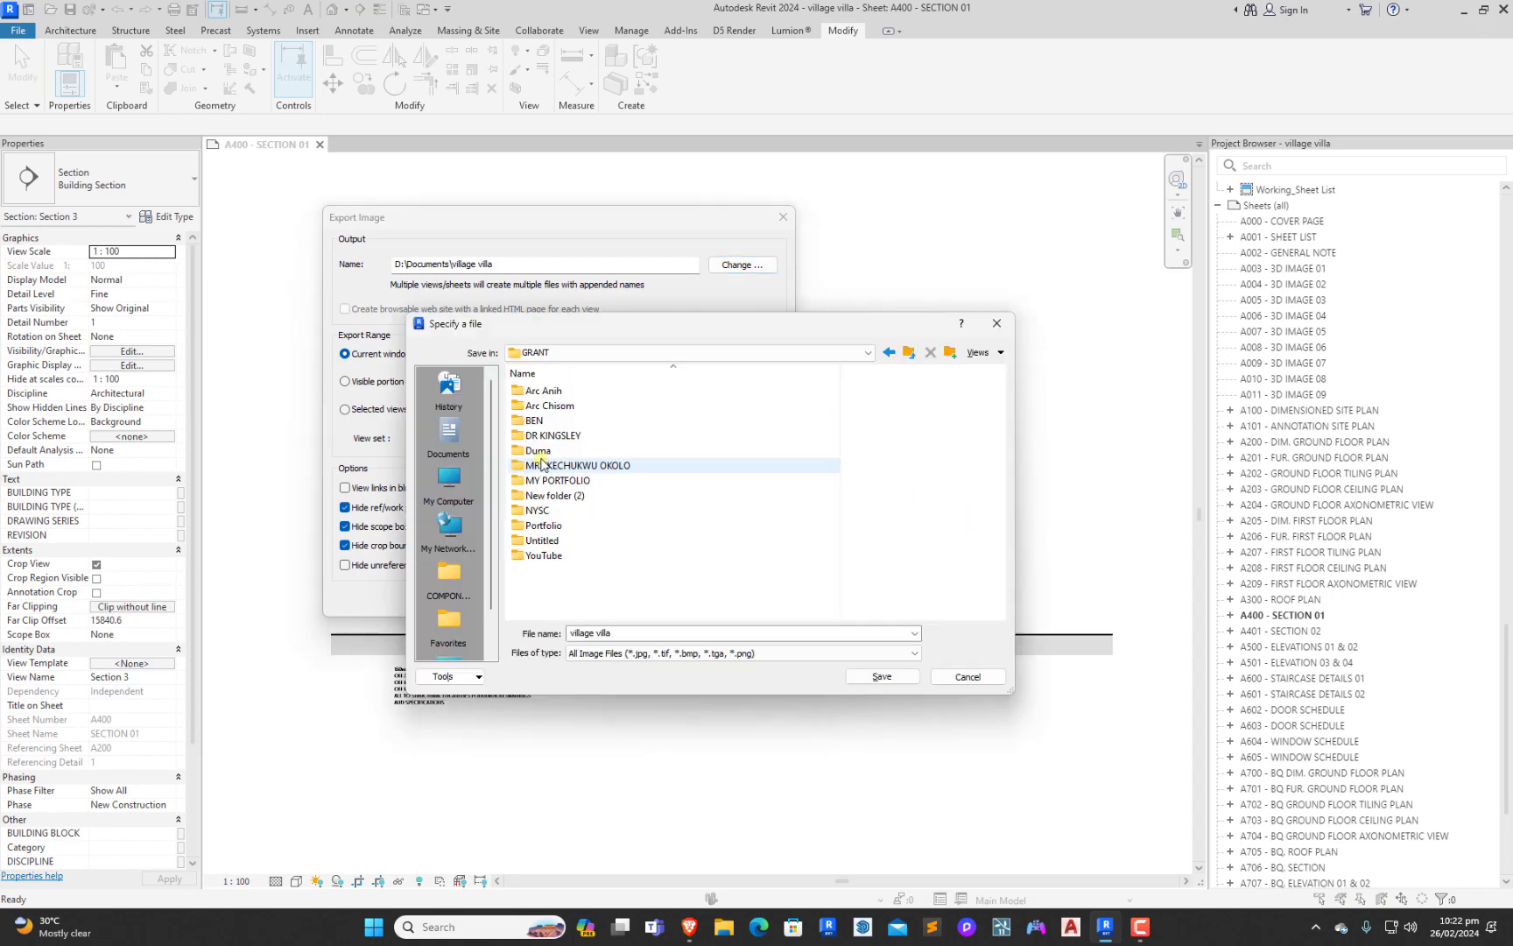
pyautogui.doubleClick(543, 555)
pyautogui.click(867, 681)
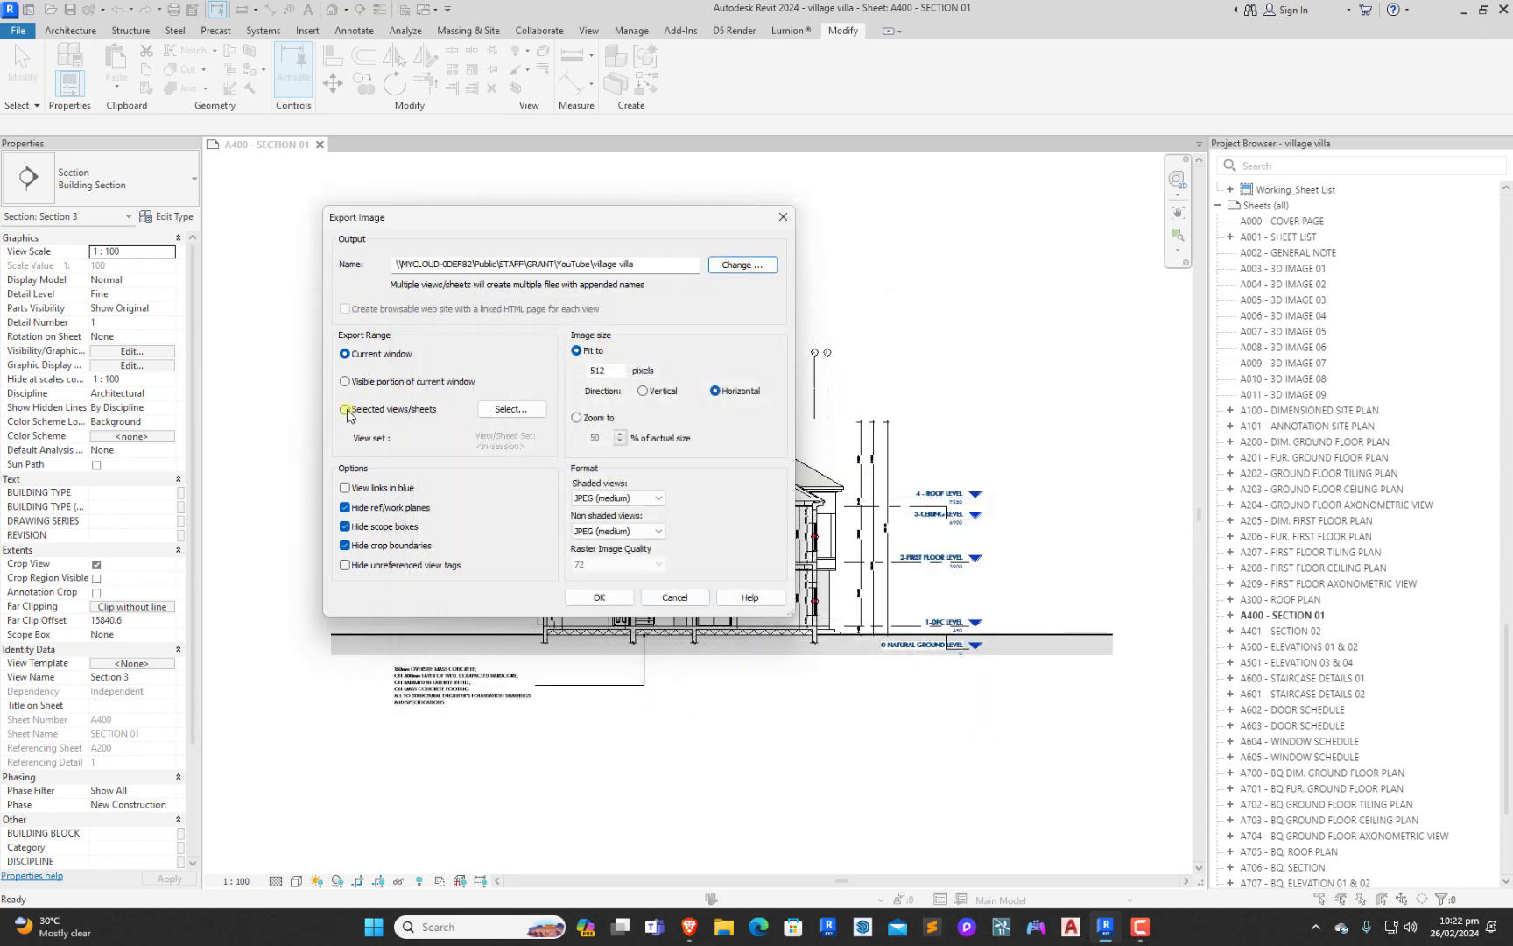
pyautogui.doubleClick(602, 372)
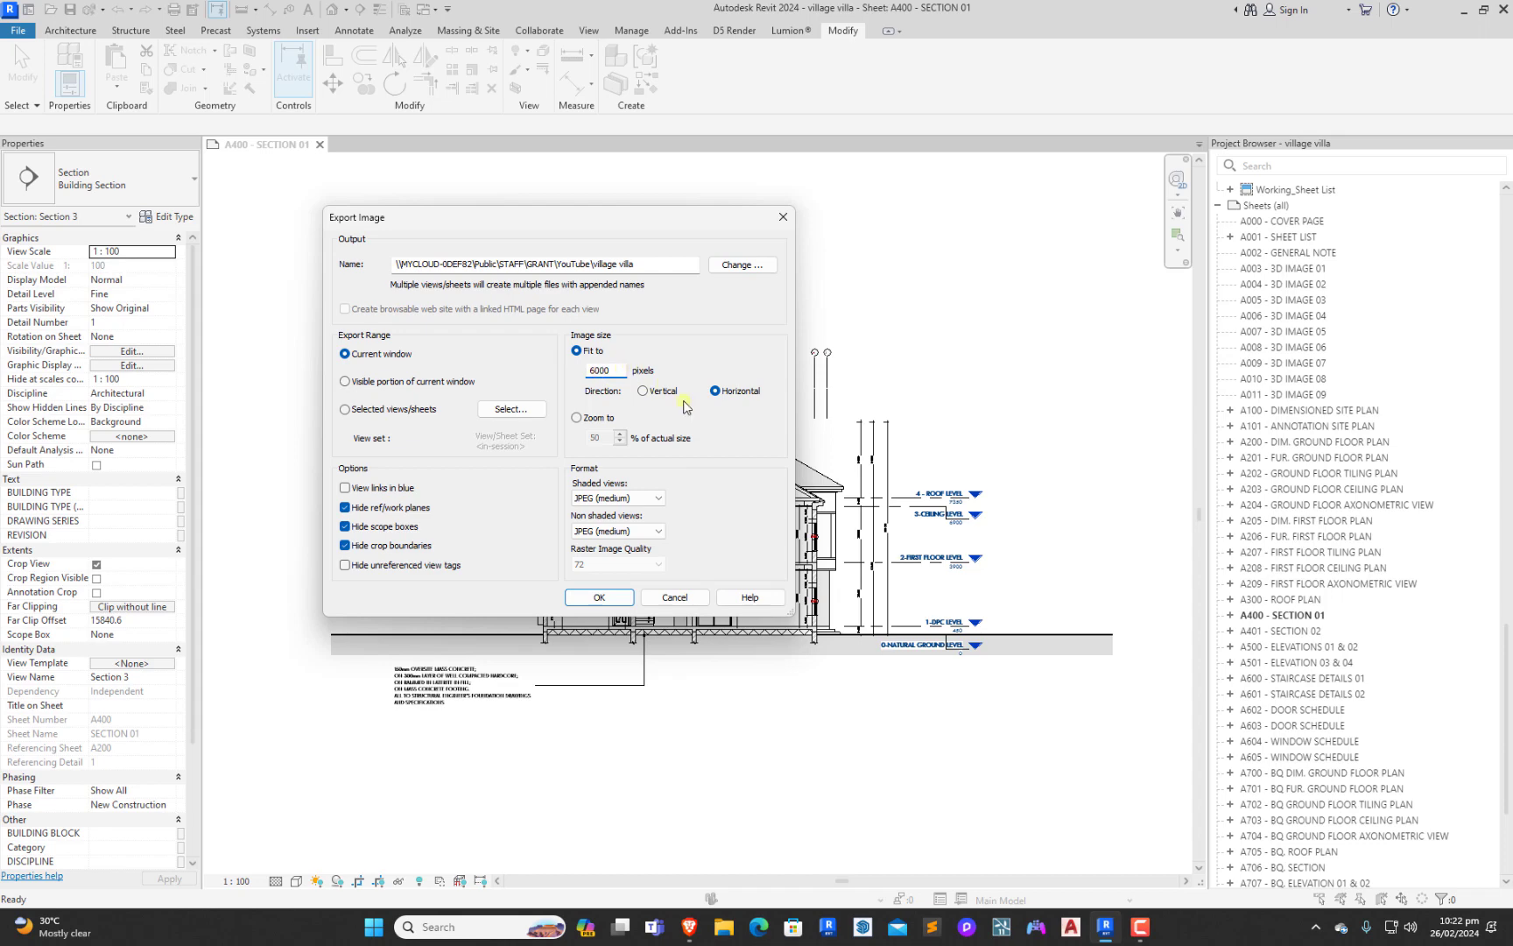
pyautogui.click(601, 599)
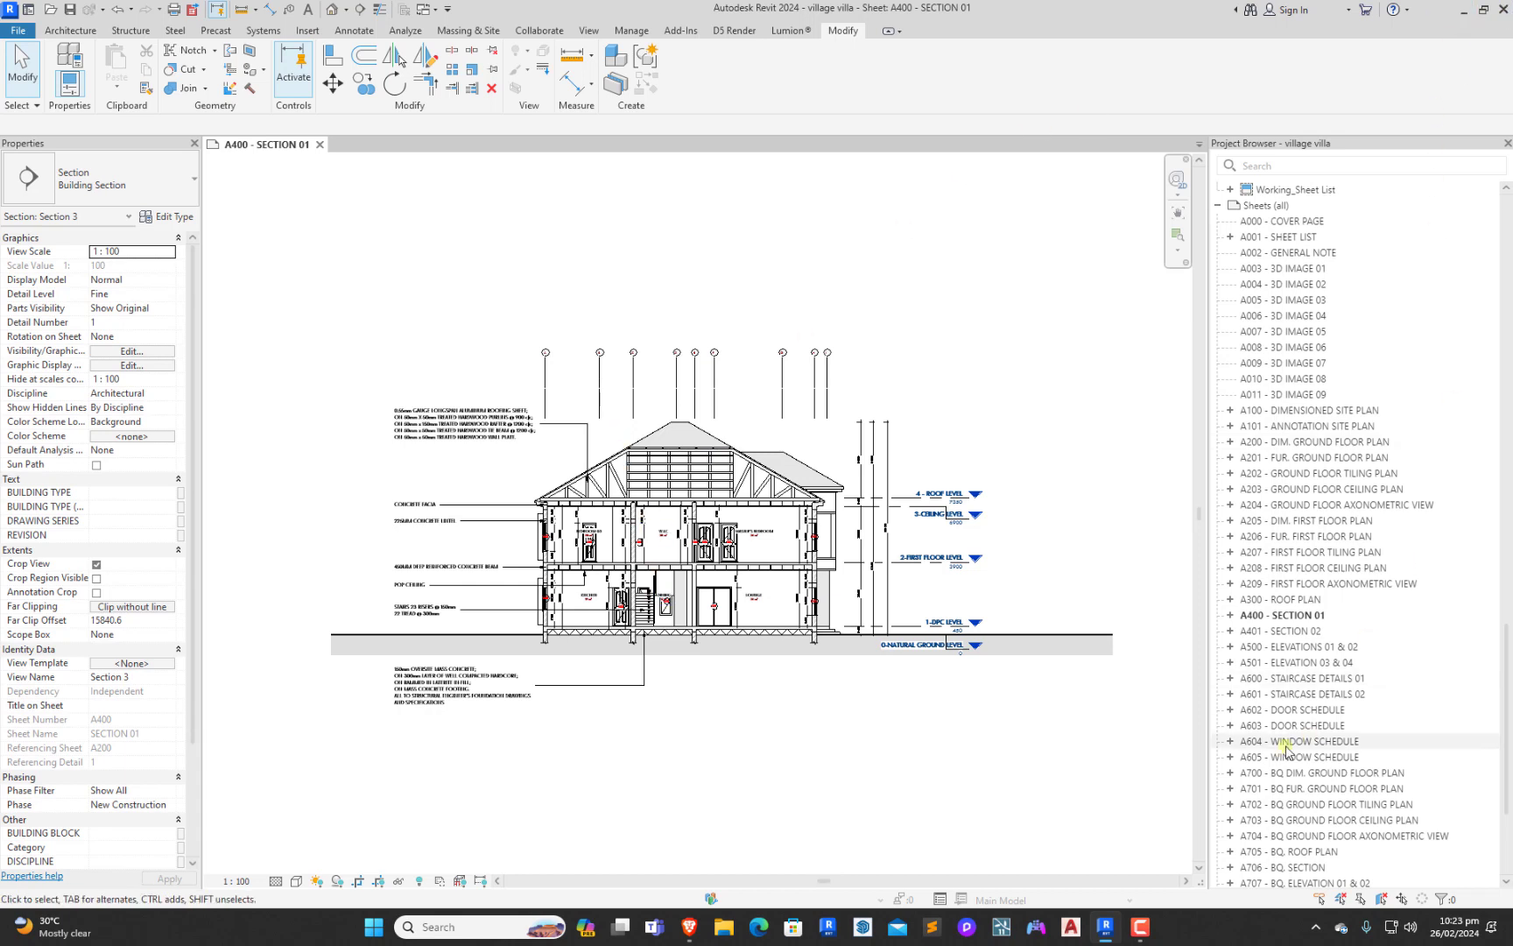
# Switch to Photoshop and create a new A3 landscape document, 420 x 297 mm at 300 pixels/inch
pyautogui.click(458, 932)
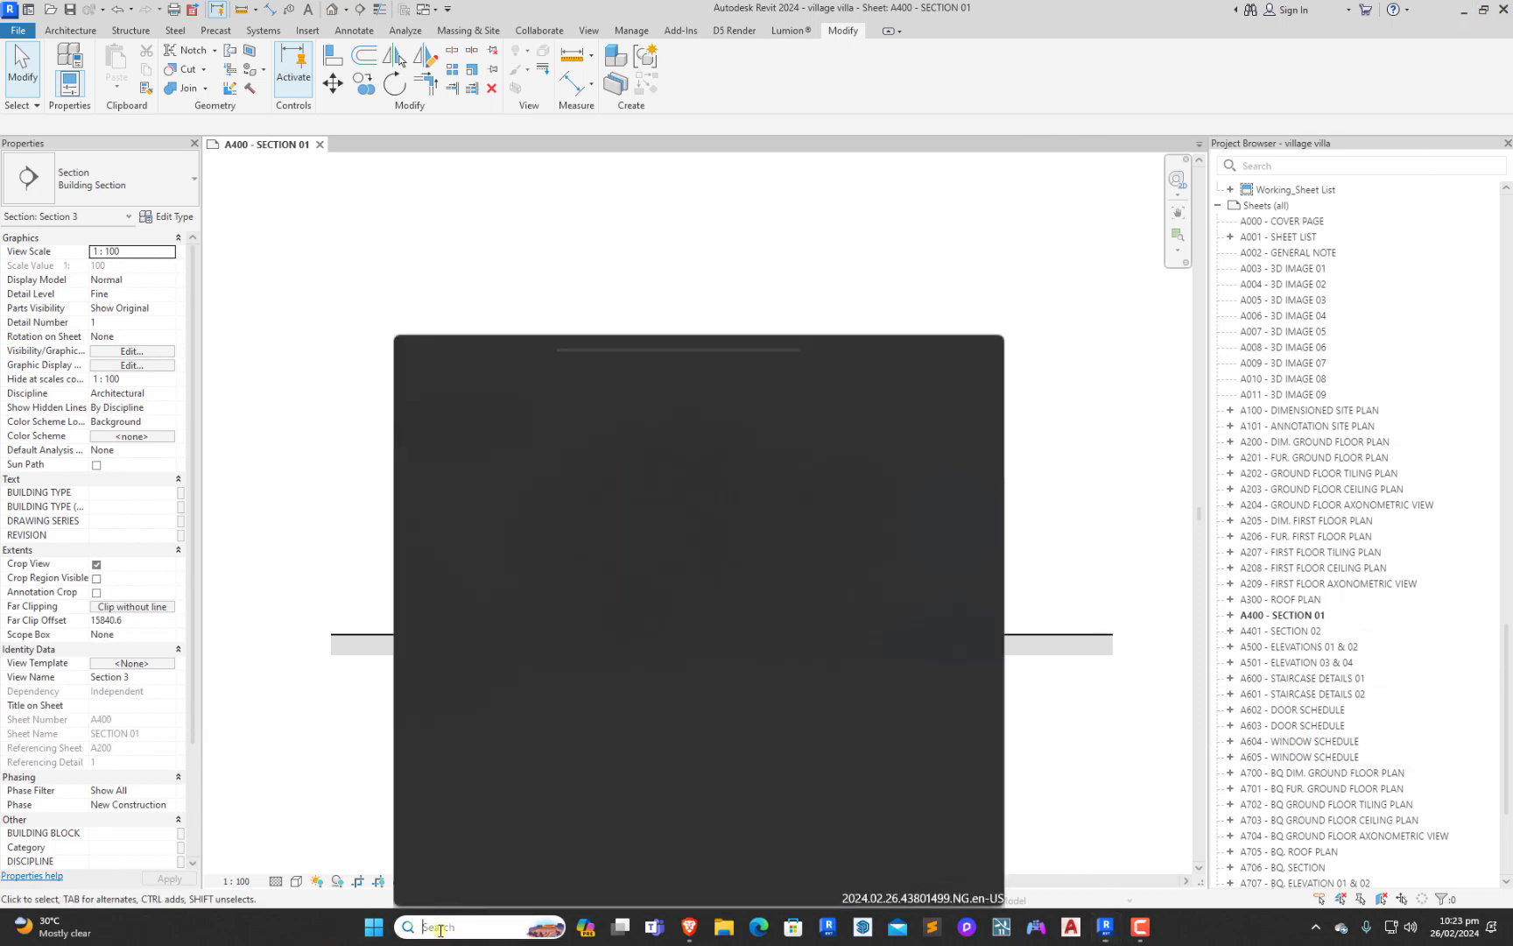
pyautogui.press('Escape')
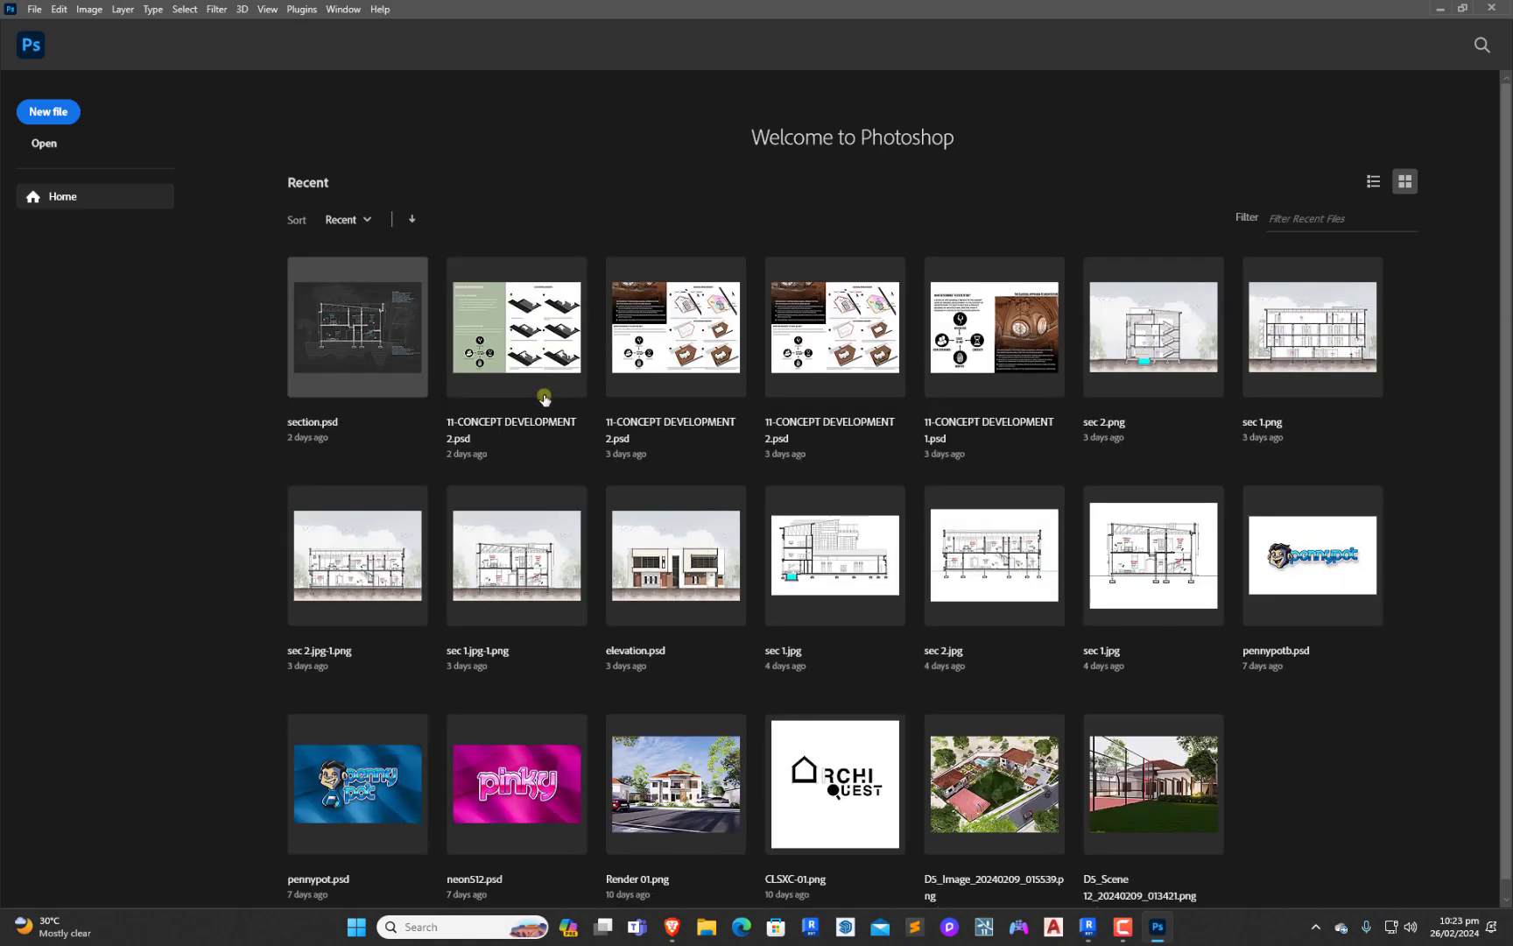
pyautogui.click(41, 114)
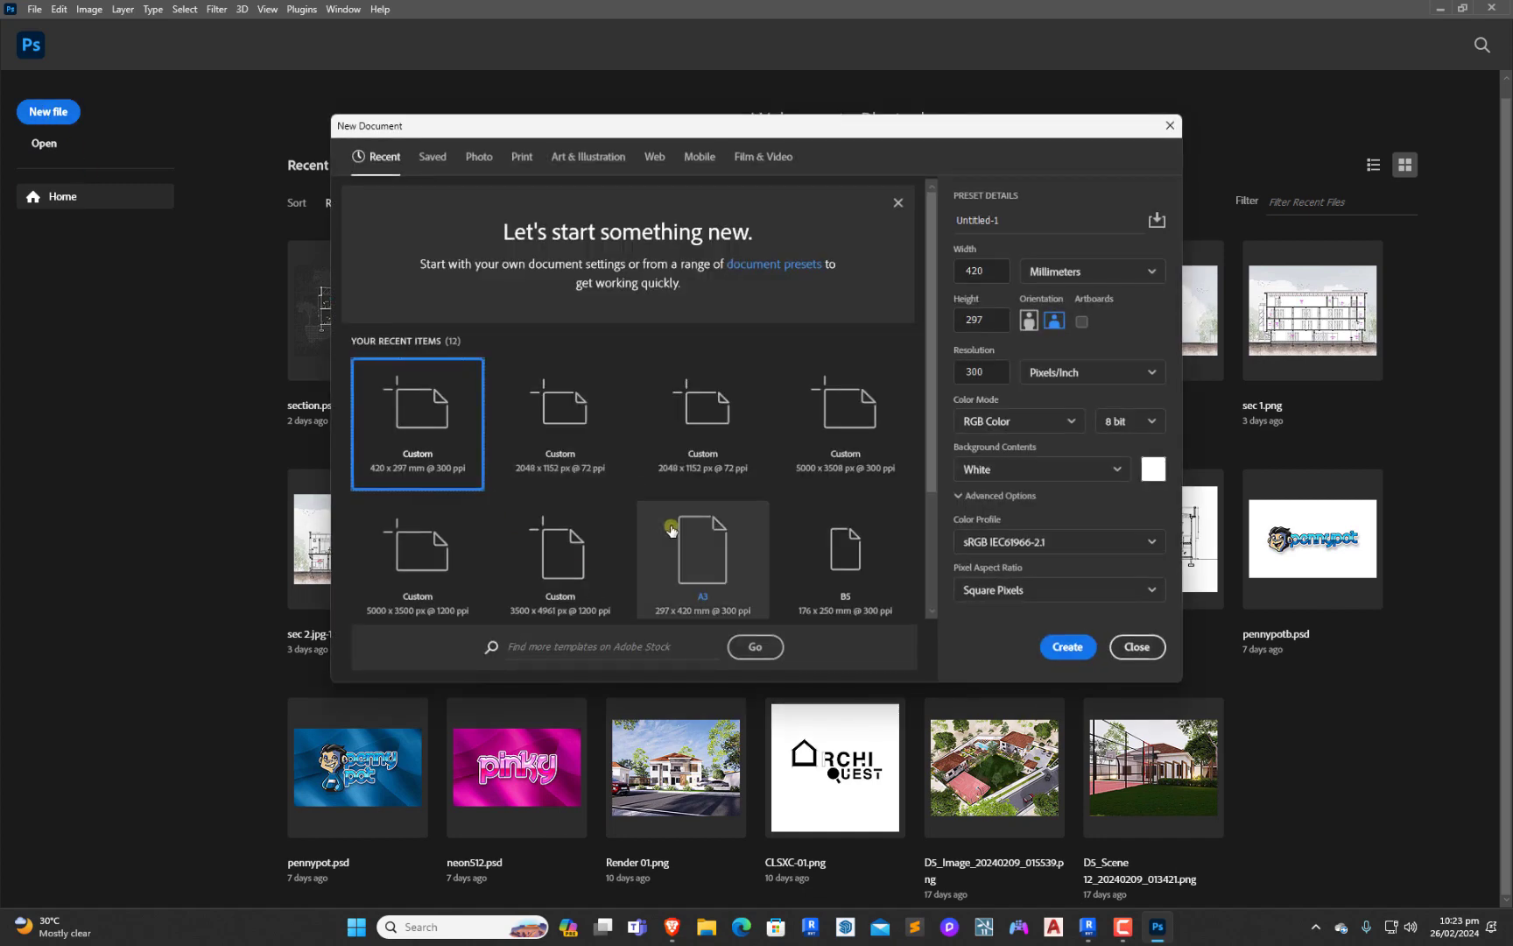
pyautogui.scroll(-1, 699, 480)
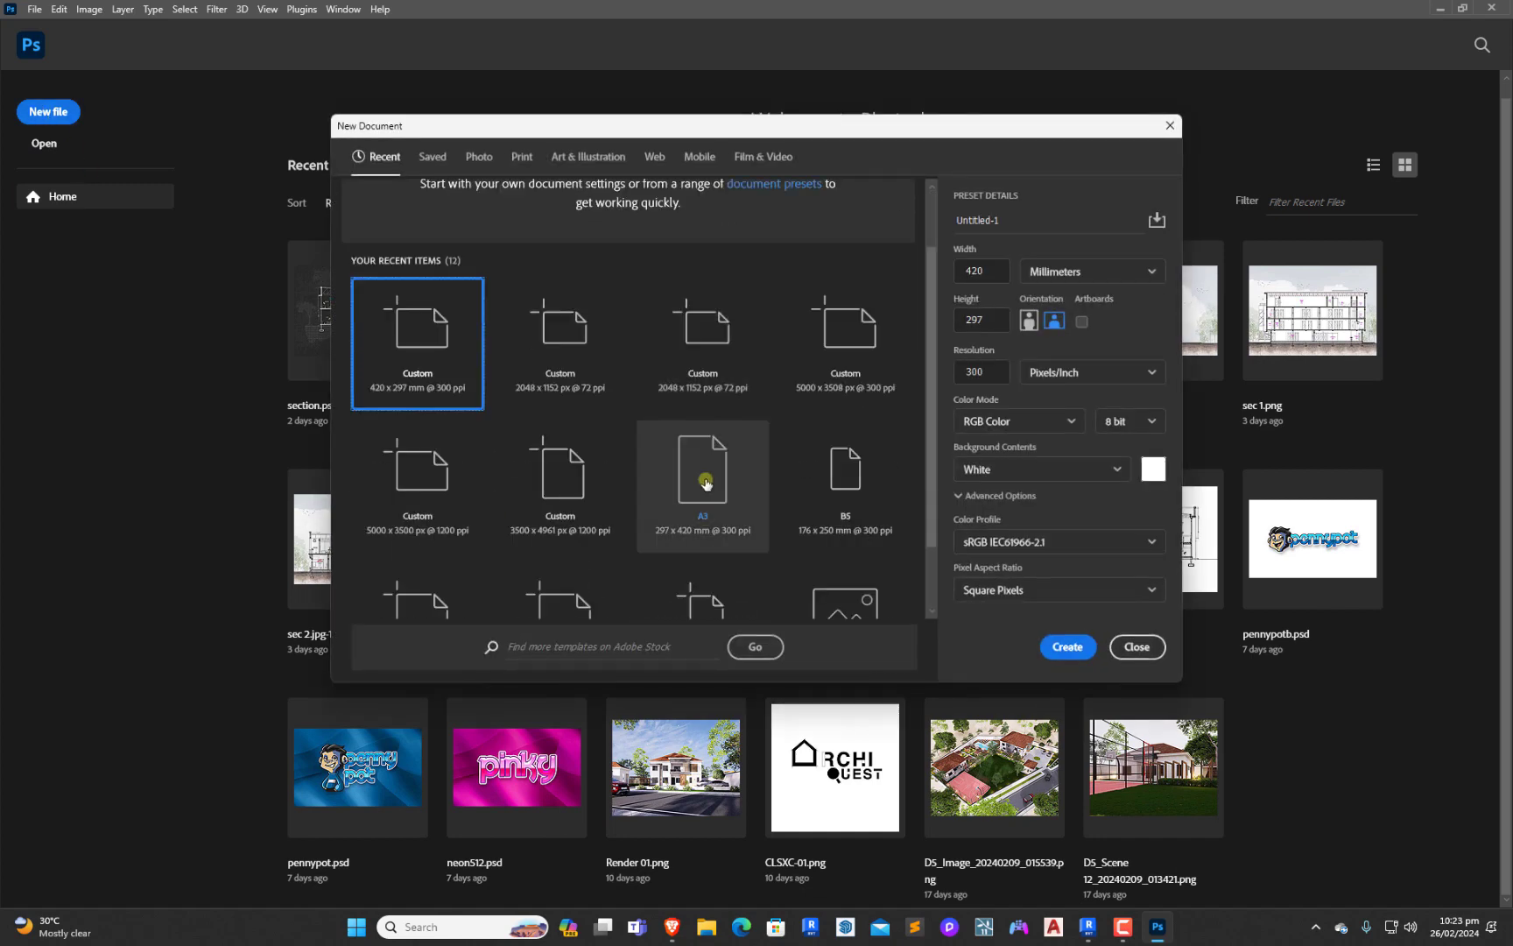
pyautogui.click(703, 537)
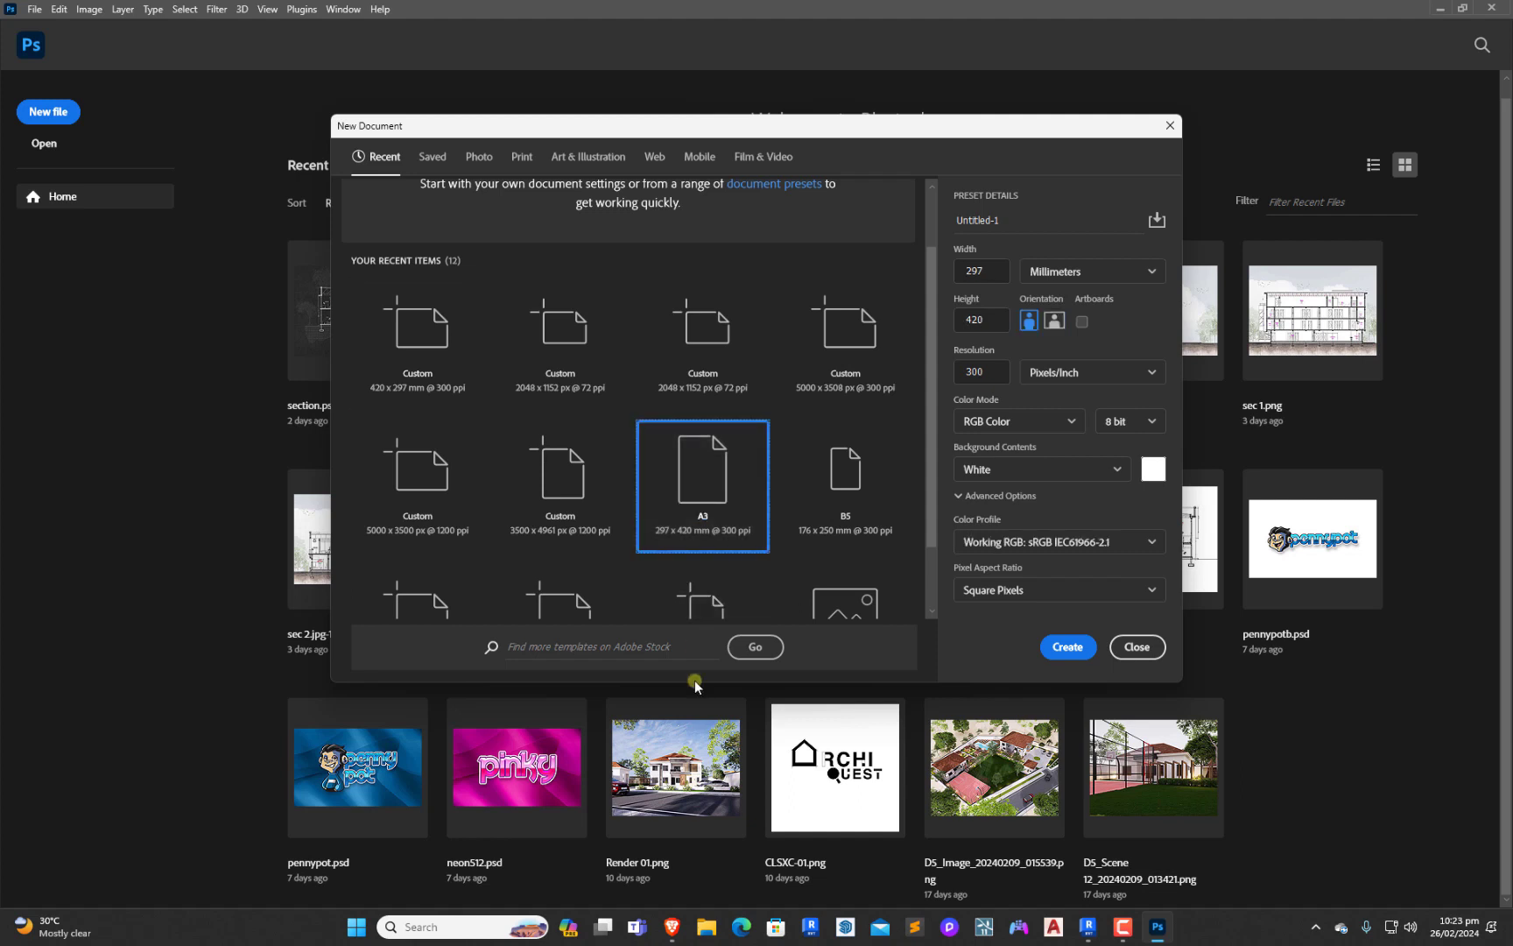
pyautogui.click(1055, 323)
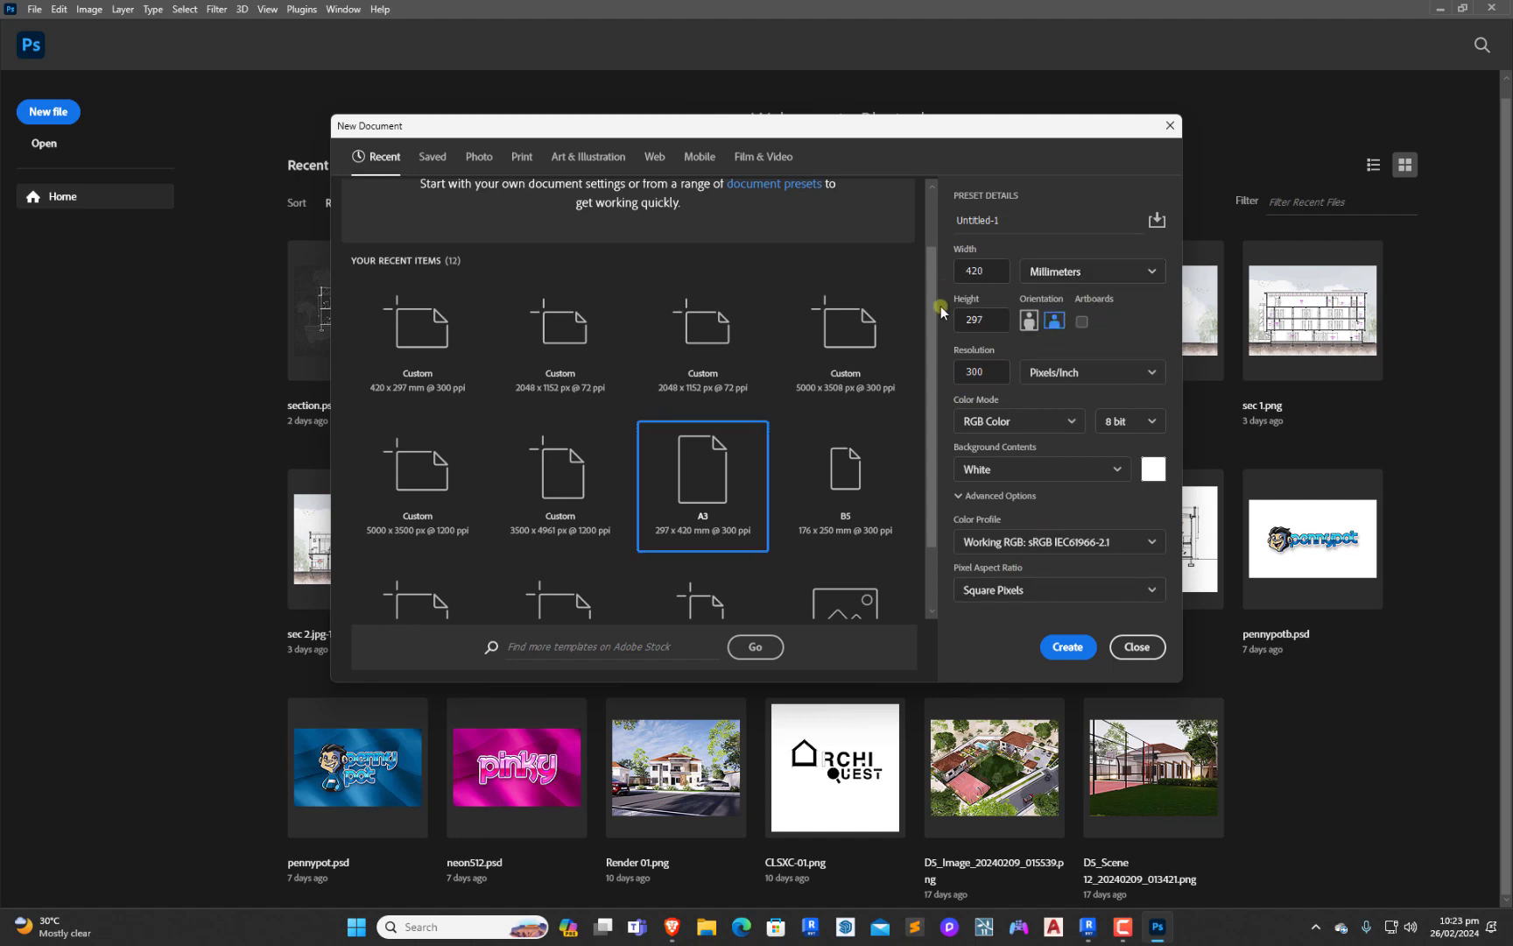
pyautogui.click(1066, 647)
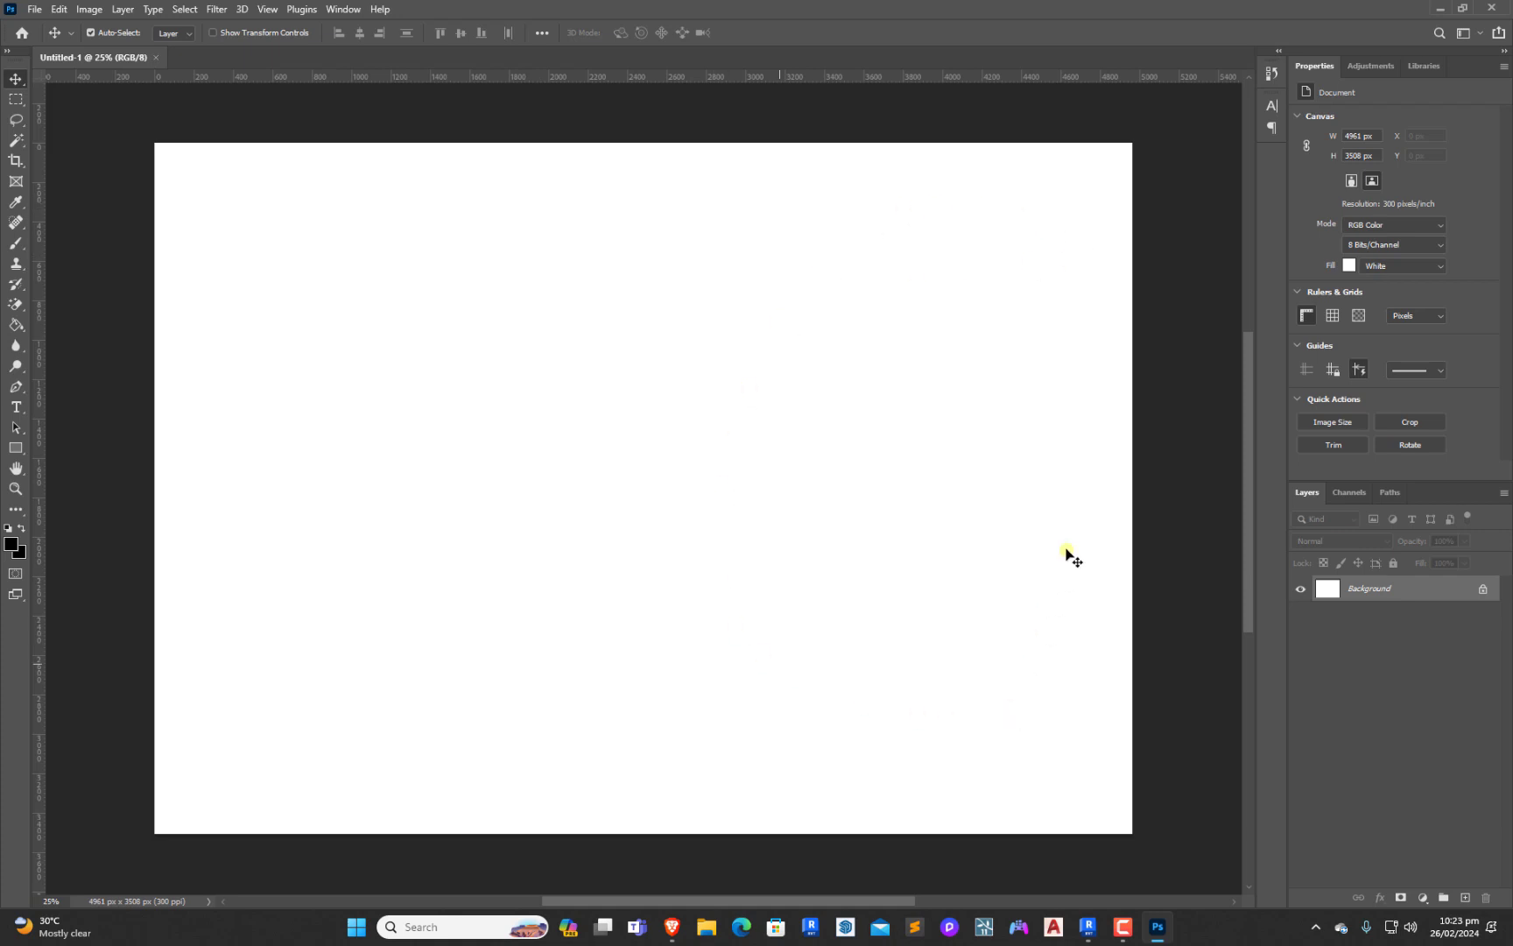
# Open the YouTube folder in File Explorer, with its window over the blank canvas, and find the exported section image
pyautogui.click(706, 926)
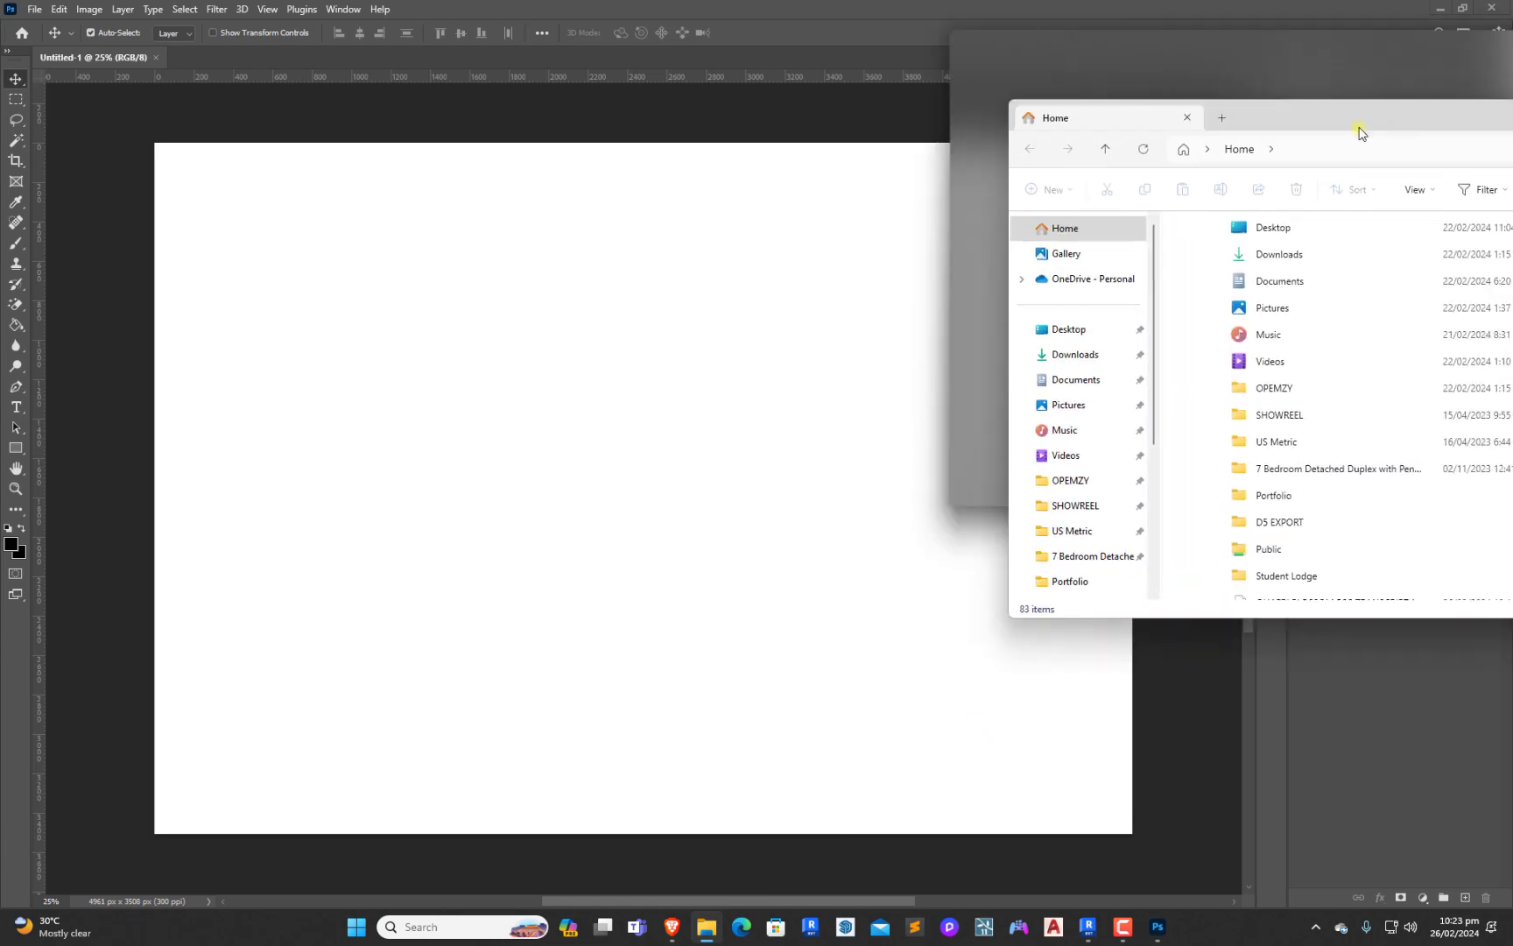
pyautogui.moveTo(1358, 128); pyautogui.dragTo(671, 242)
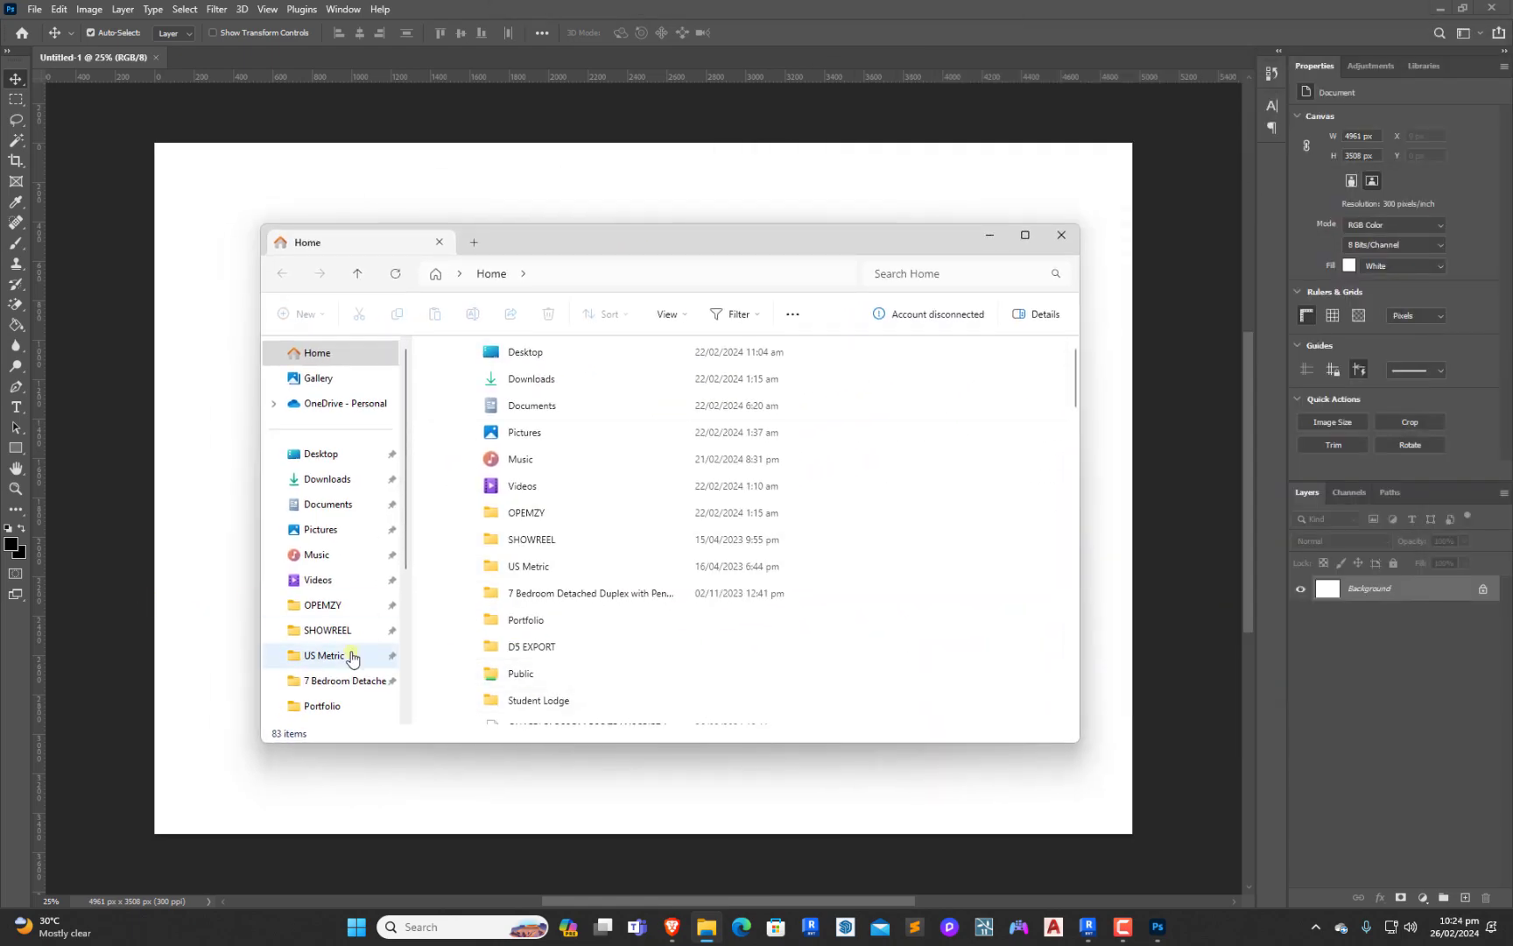
pyautogui.click(328, 702)
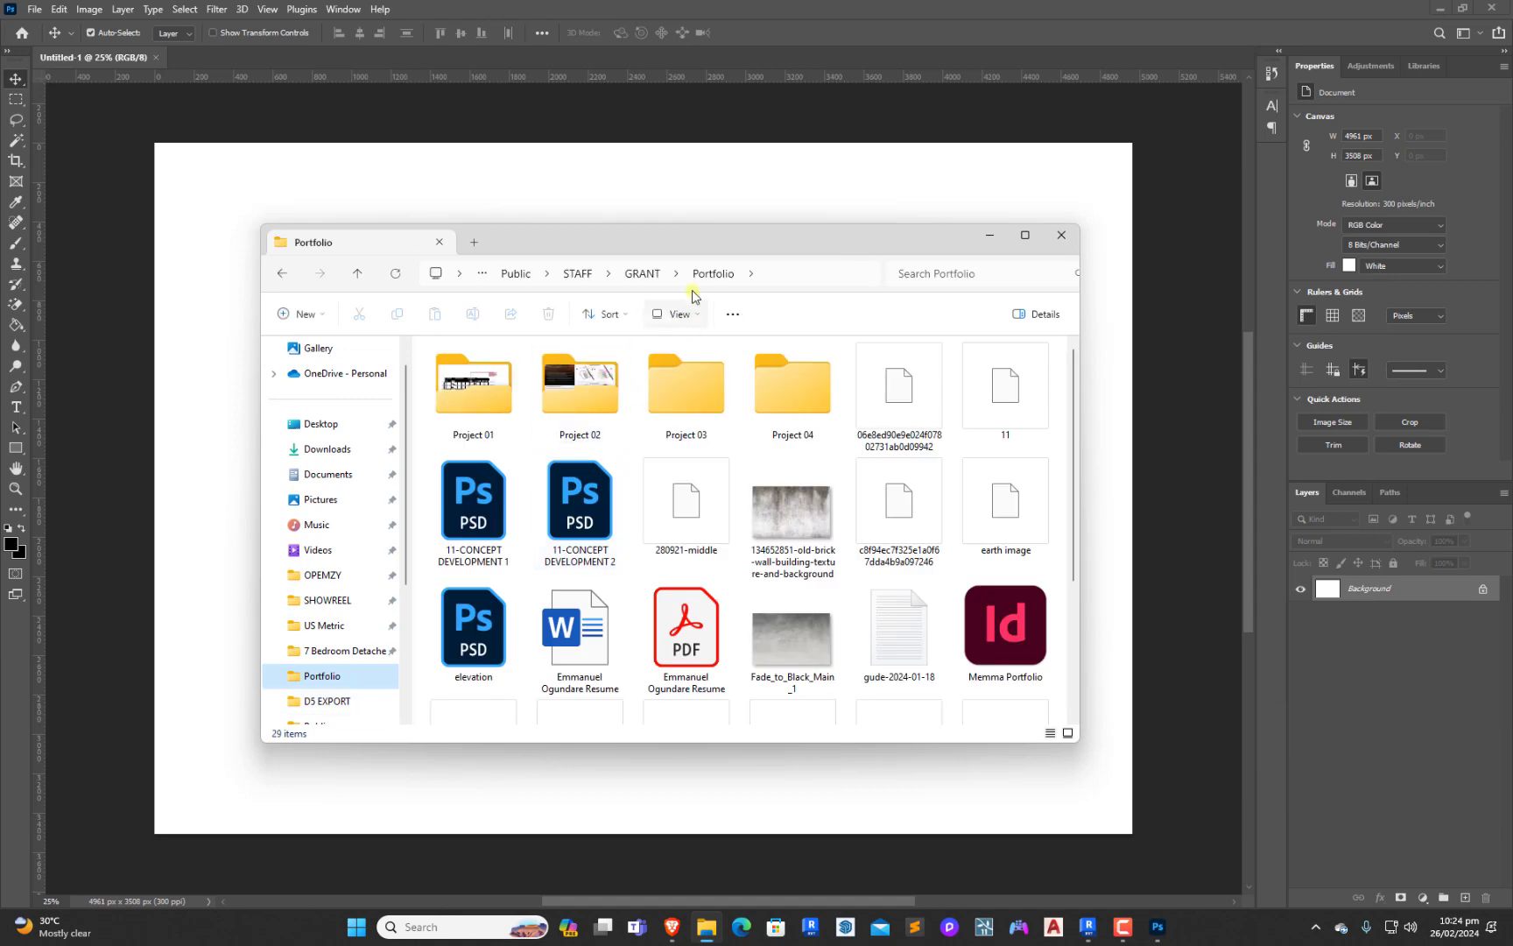
pyautogui.click(653, 273)
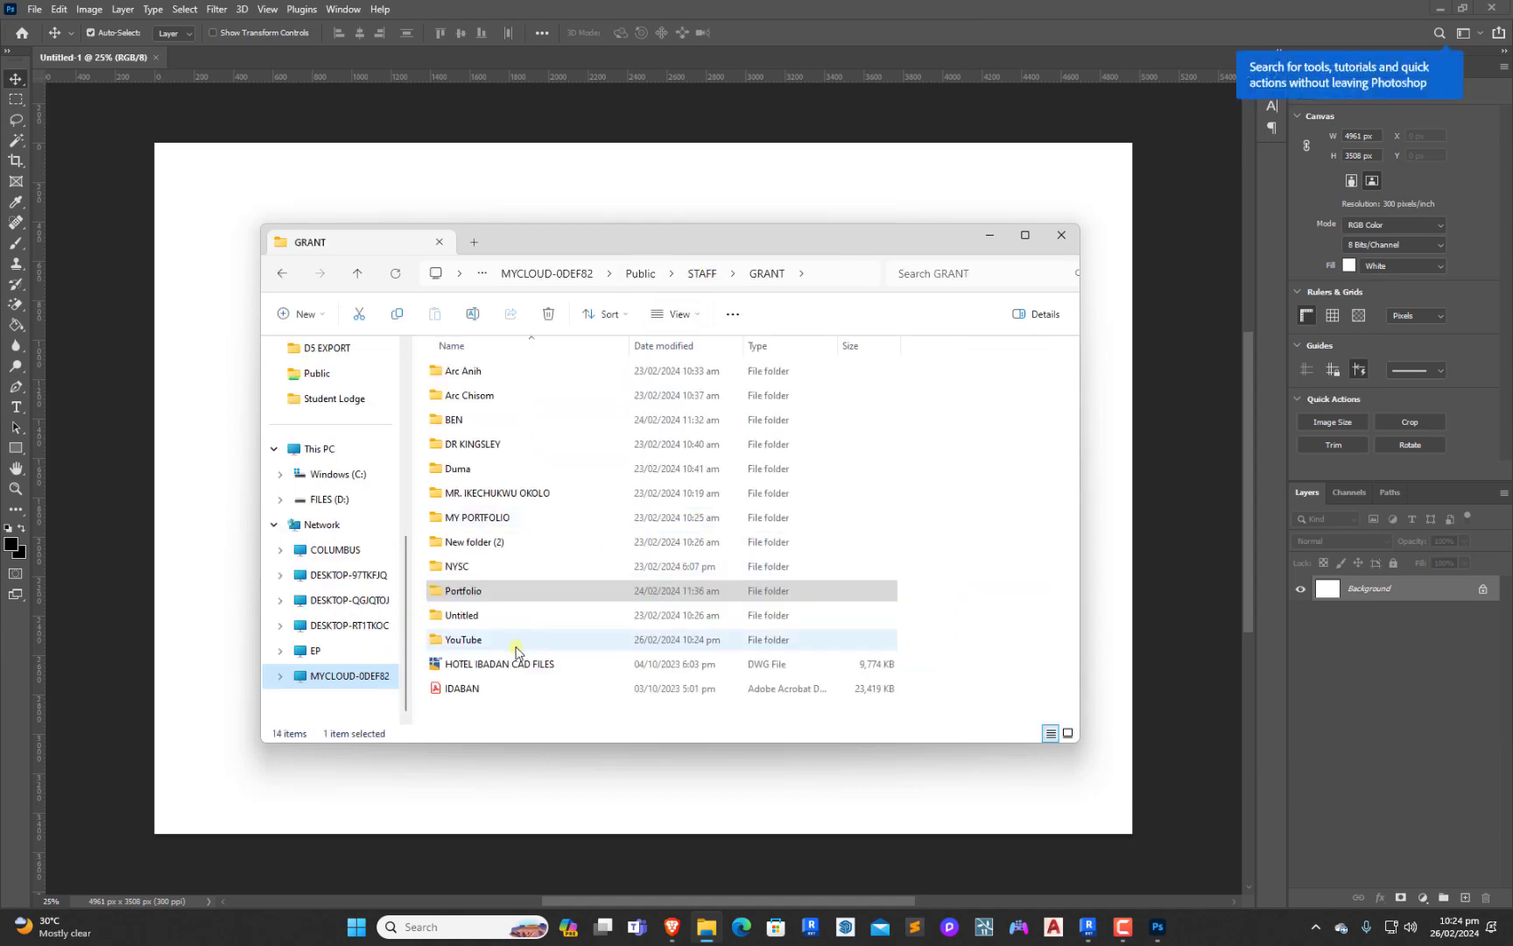
pyautogui.doubleClick(452, 639)
pyautogui.scroll(-3, 666, 455)
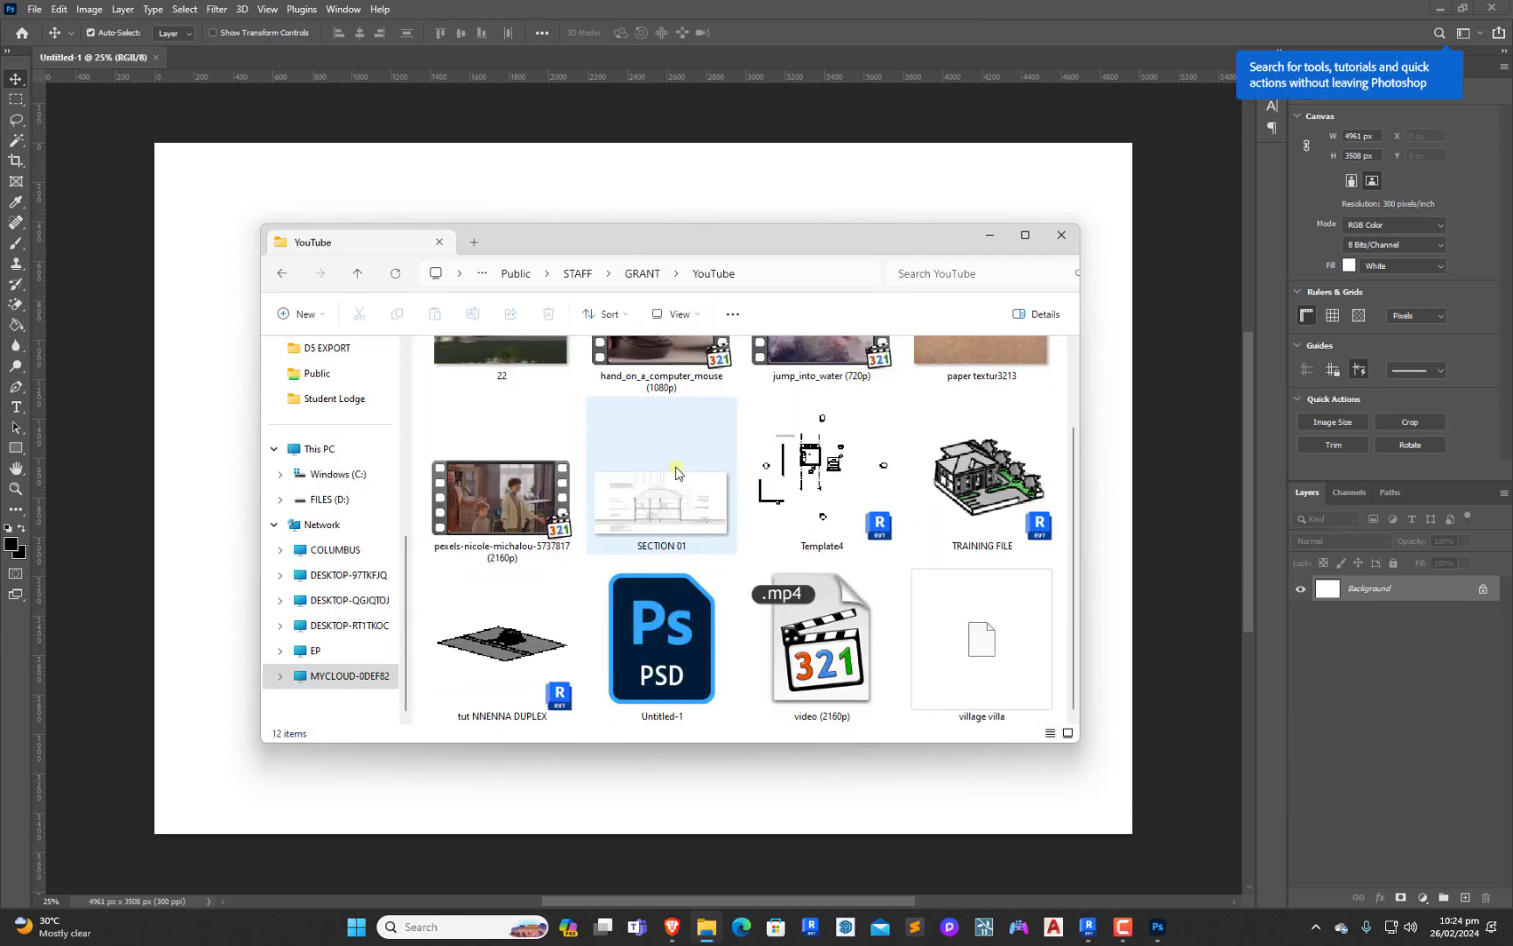
# Place the village villa image from the folder onto the Photoshop canvas and commit its placement at the full document width
pyautogui.click(1001, 688)
pyautogui.moveTo(824, 245); pyautogui.dragTo(1187, 189)
pyautogui.moveTo(1405, 620); pyautogui.dragTo(489, 729)
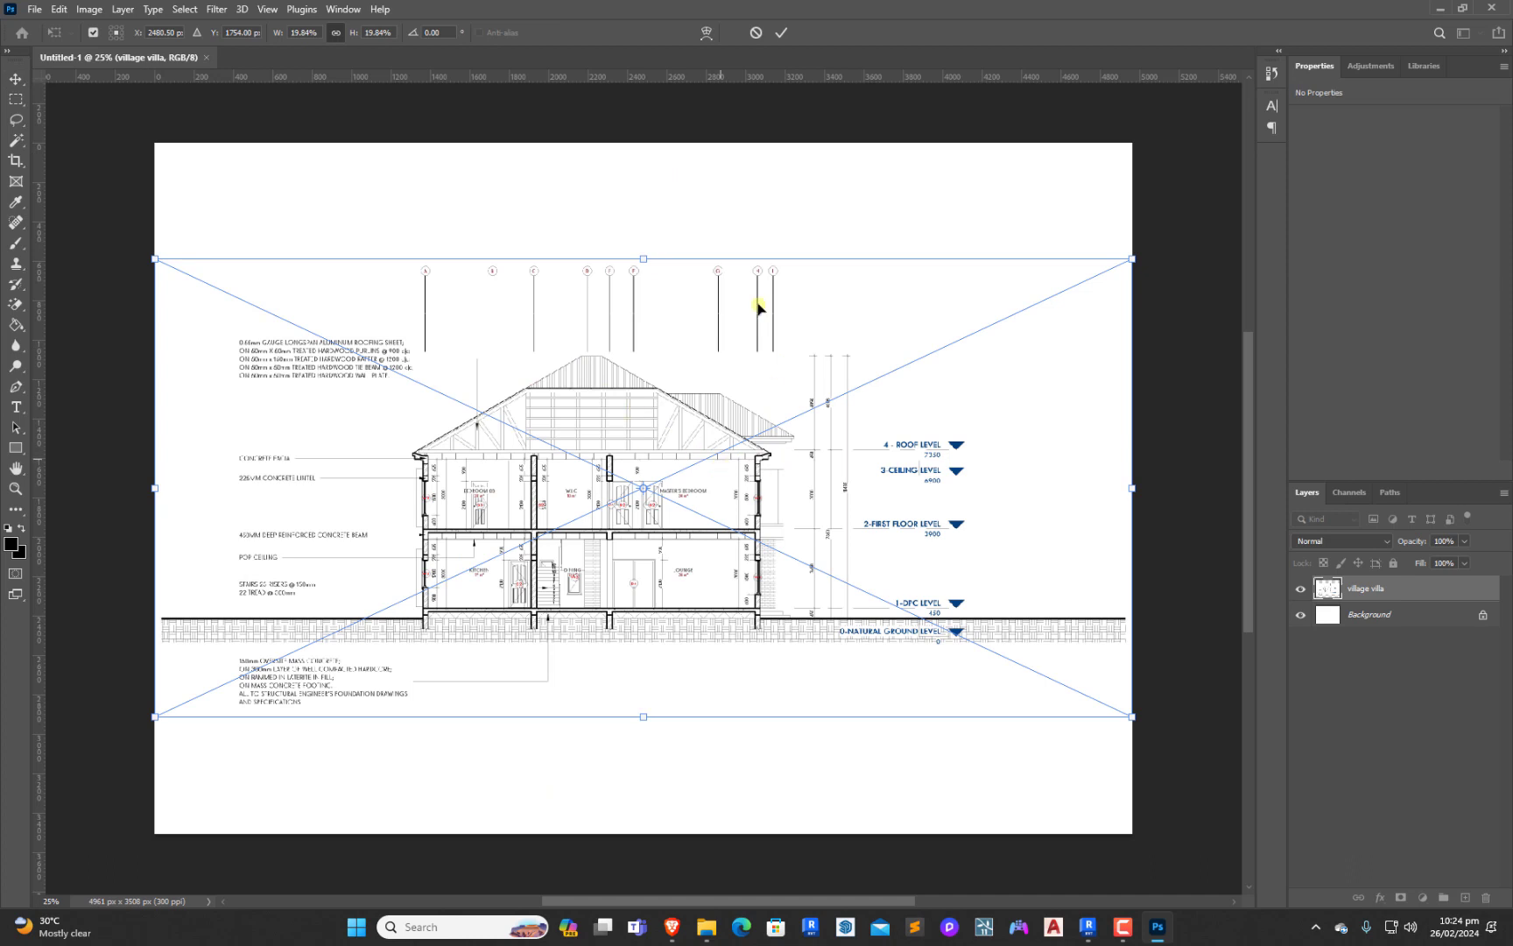
pyautogui.click(781, 34)
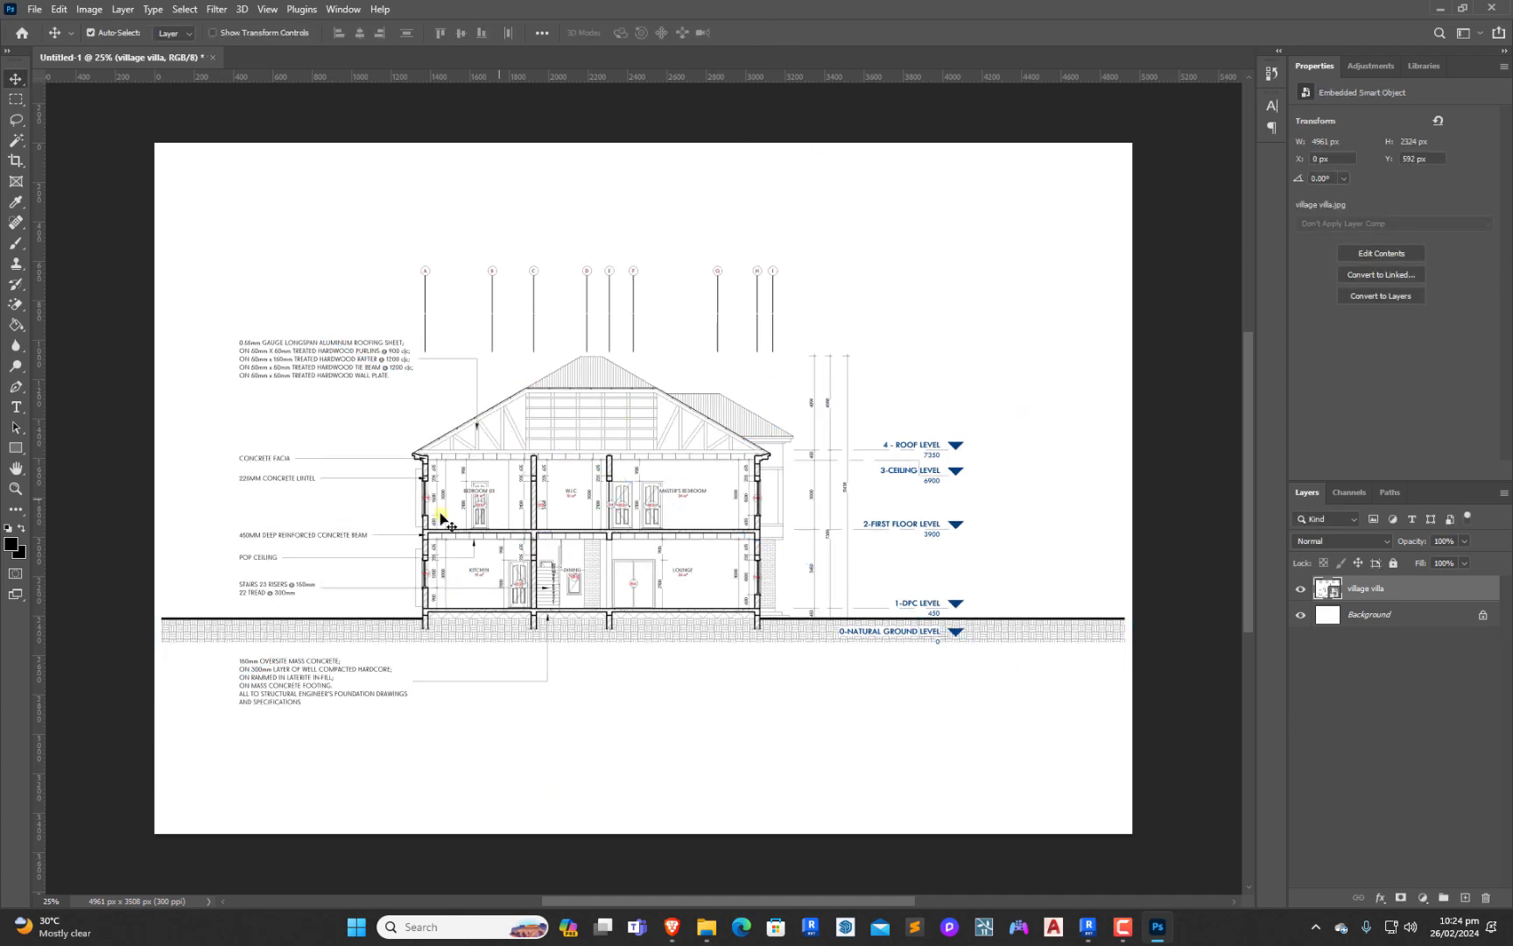
pyautogui.click(1173, 502)
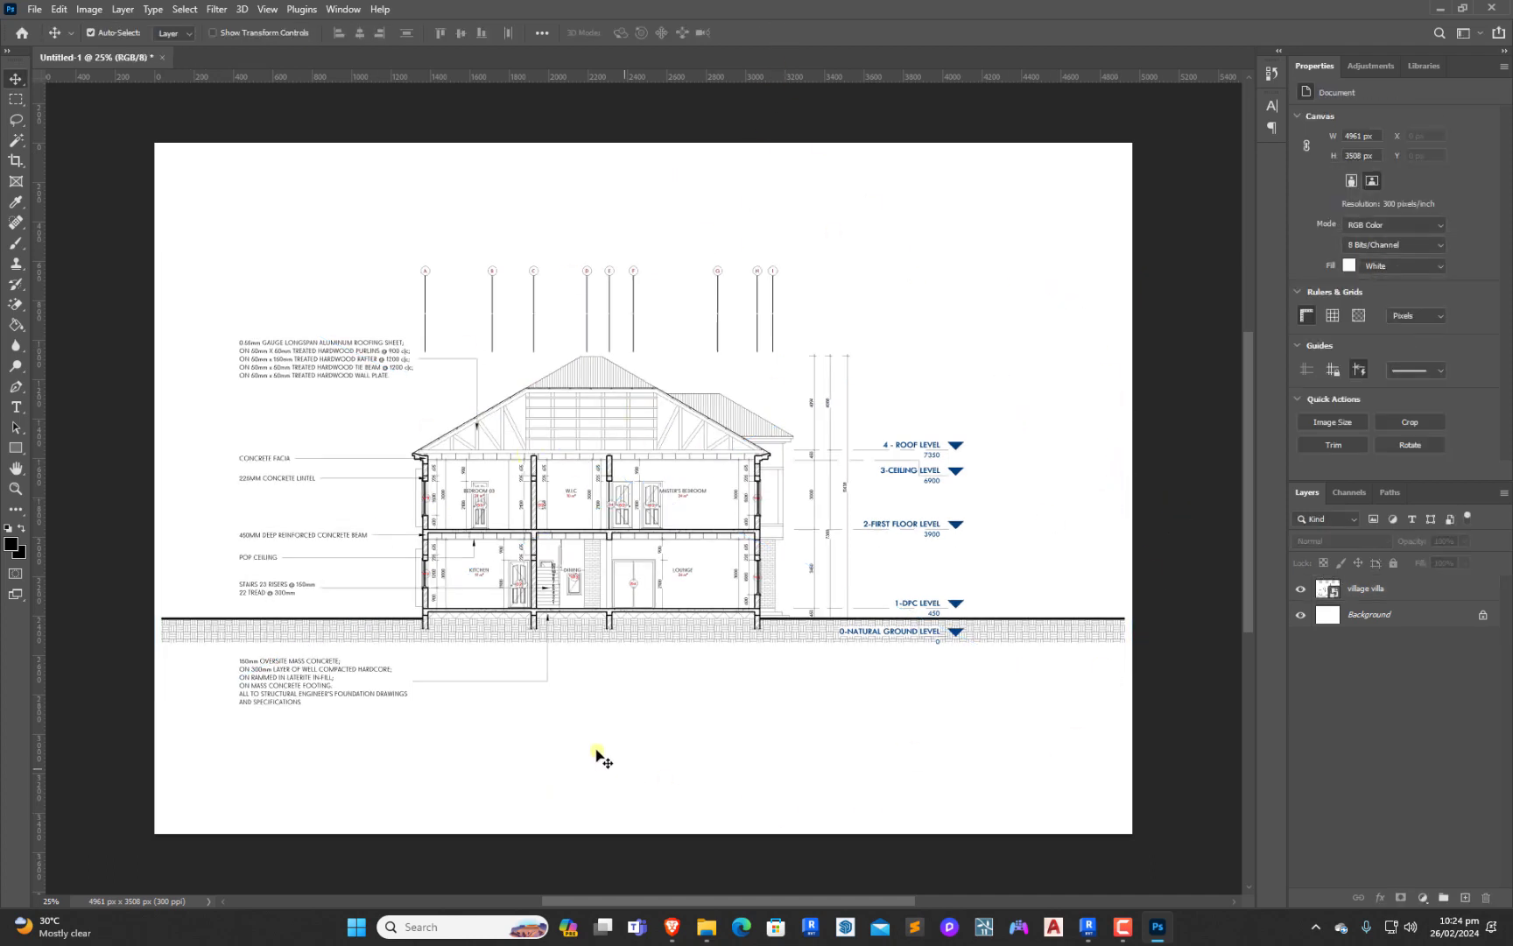
# Unlock the Background layer so it becomes a normal editable layer
pyautogui.click(1483, 619)
pyautogui.click(1389, 692)
pyautogui.click(85, 10)
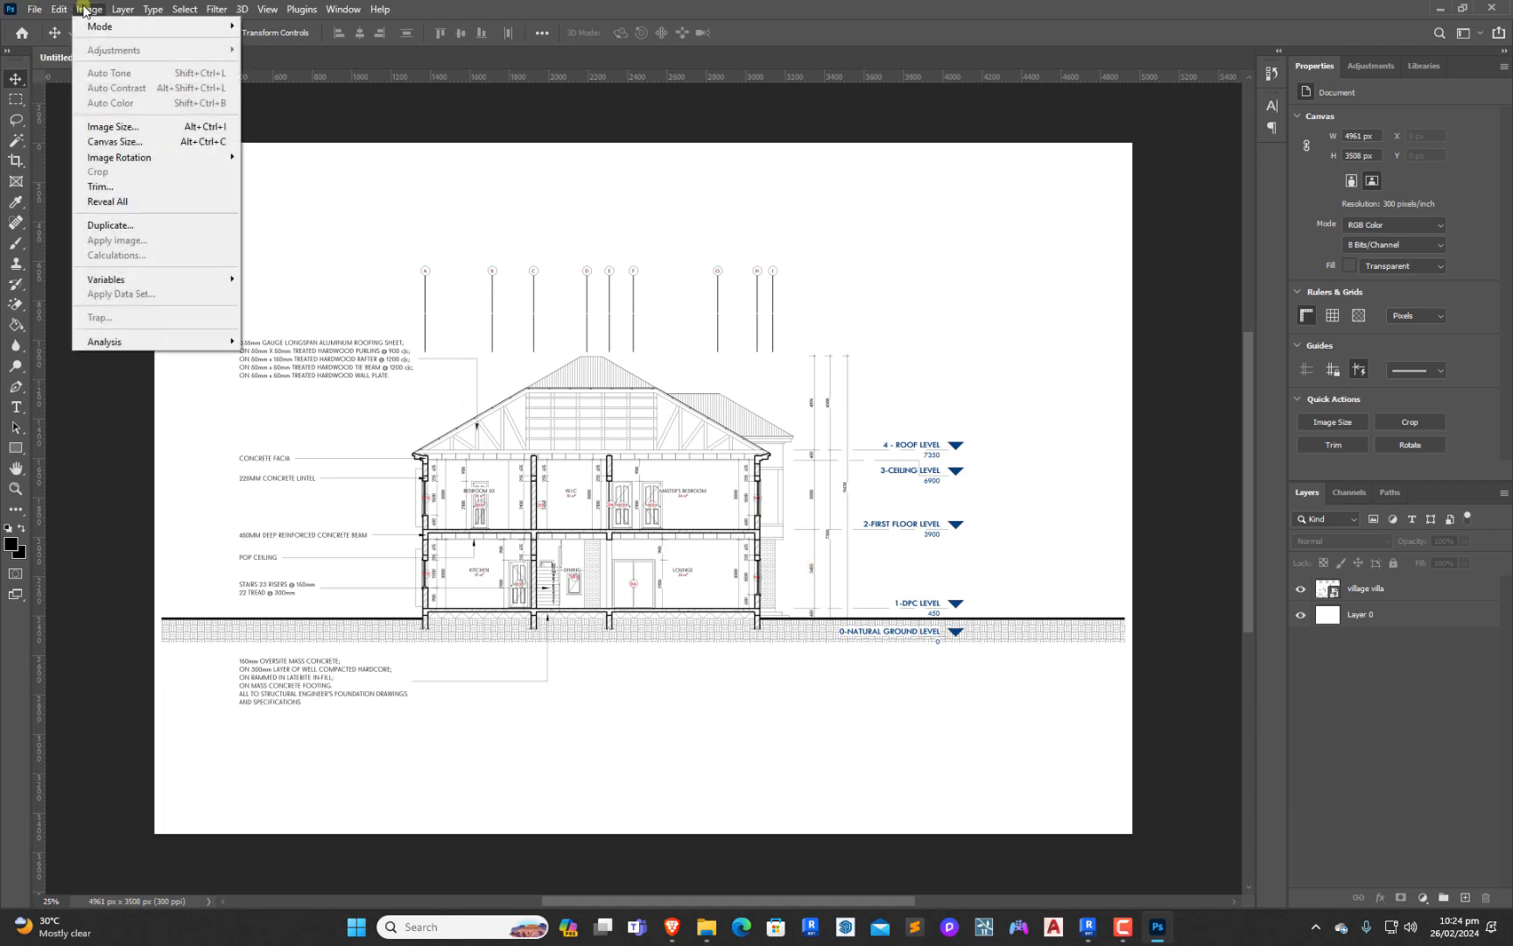
pyautogui.press('Escape')
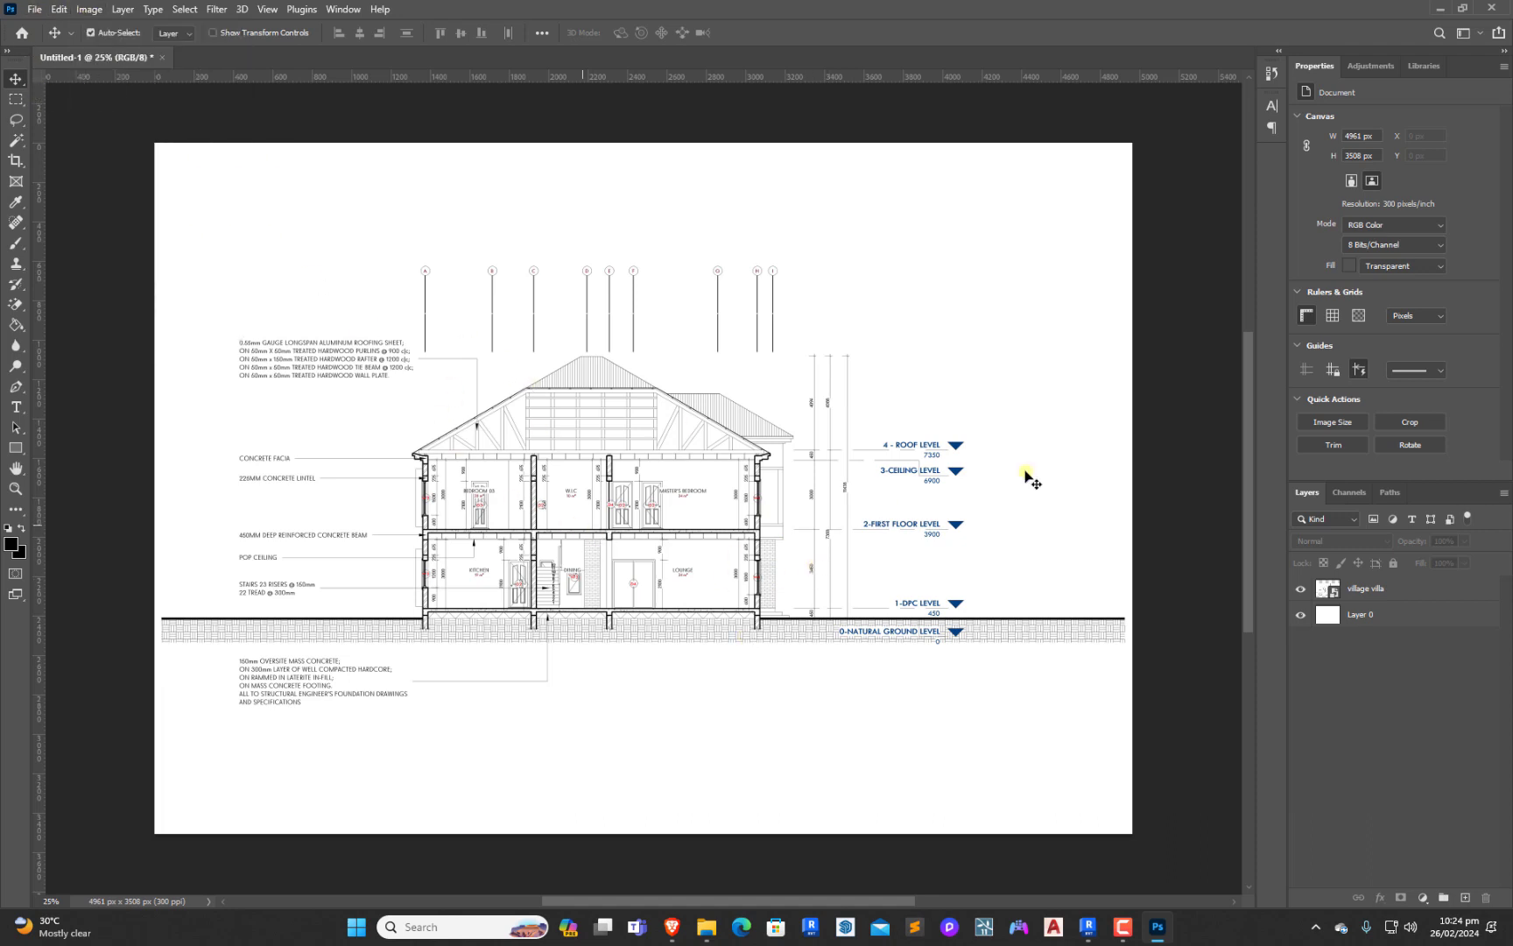
# Invert the colors of the village villa section drawing layer
pyautogui.click(1363, 596)
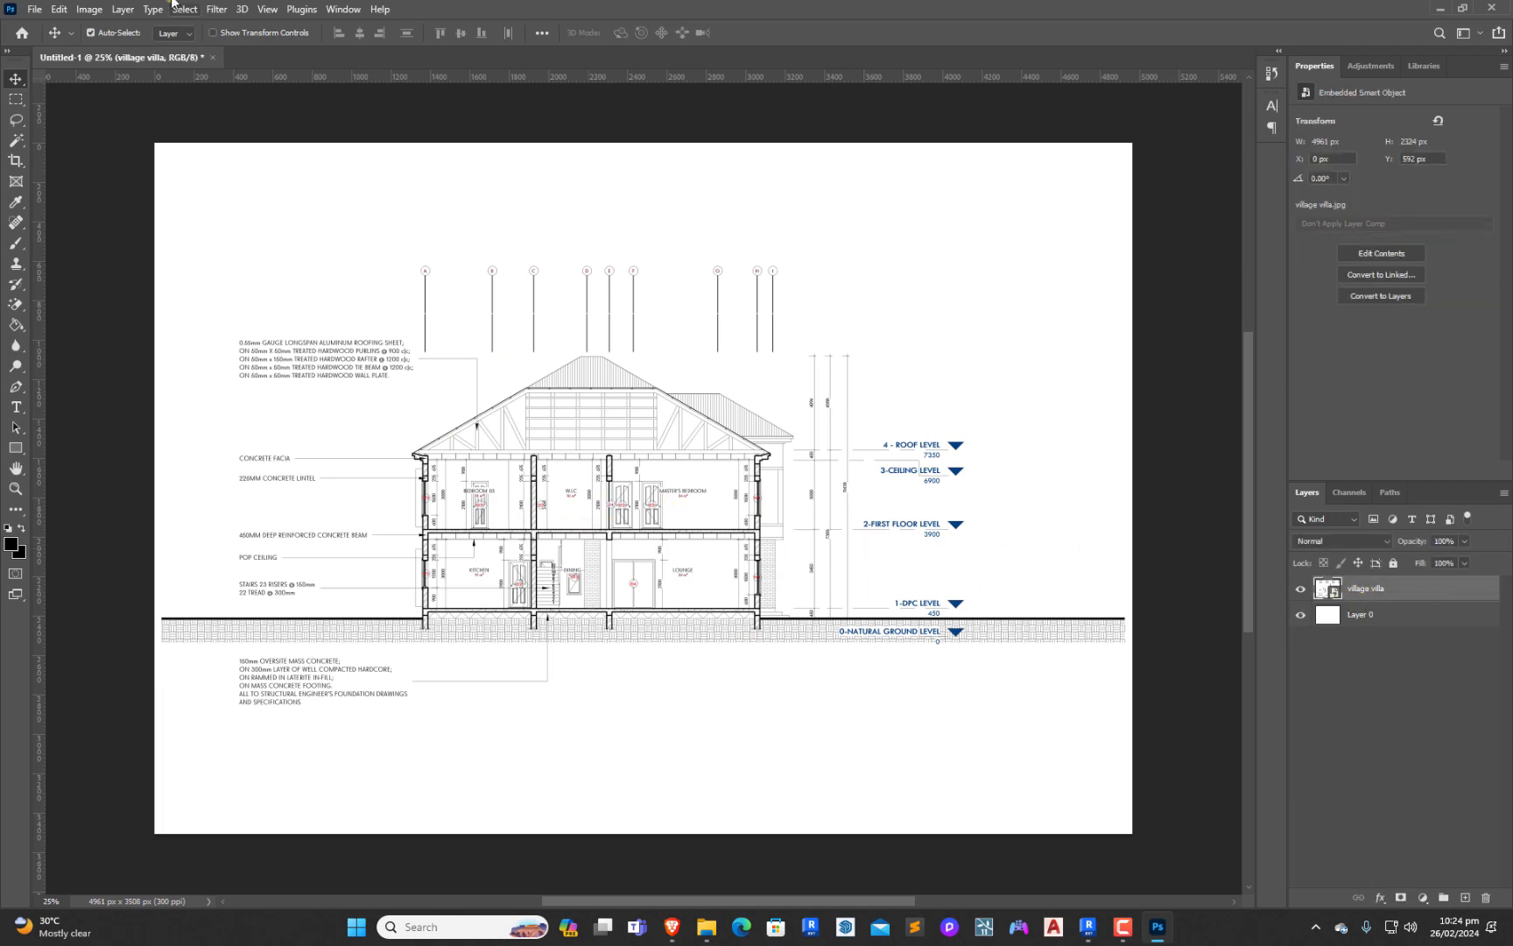
pyautogui.click(89, 8)
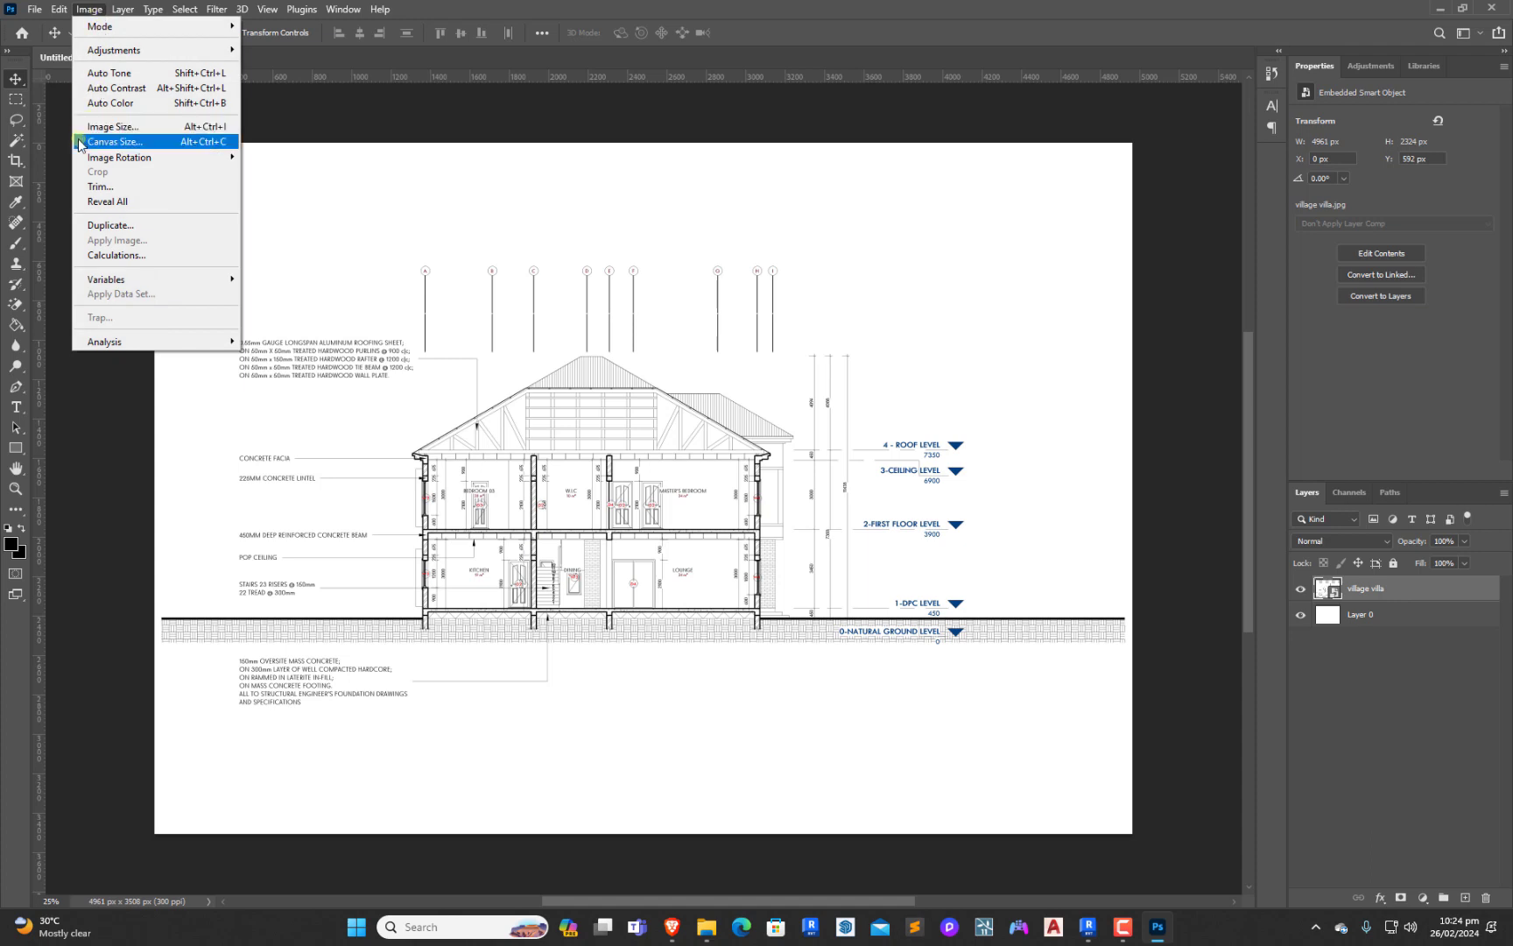
pyautogui.click(126, 52)
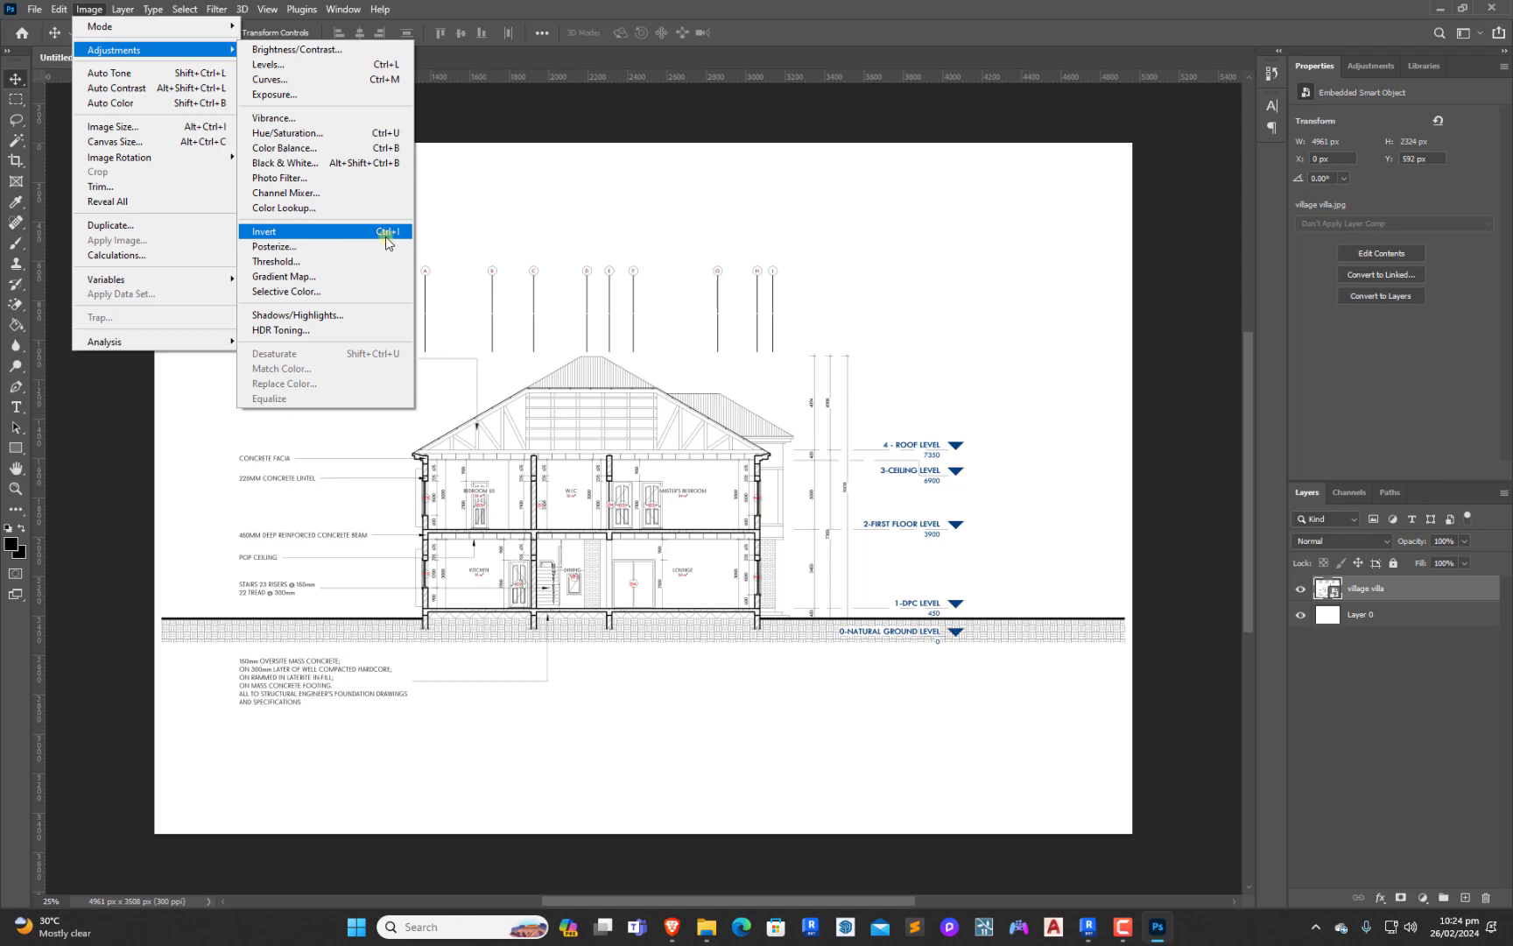
pyautogui.click(317, 231)
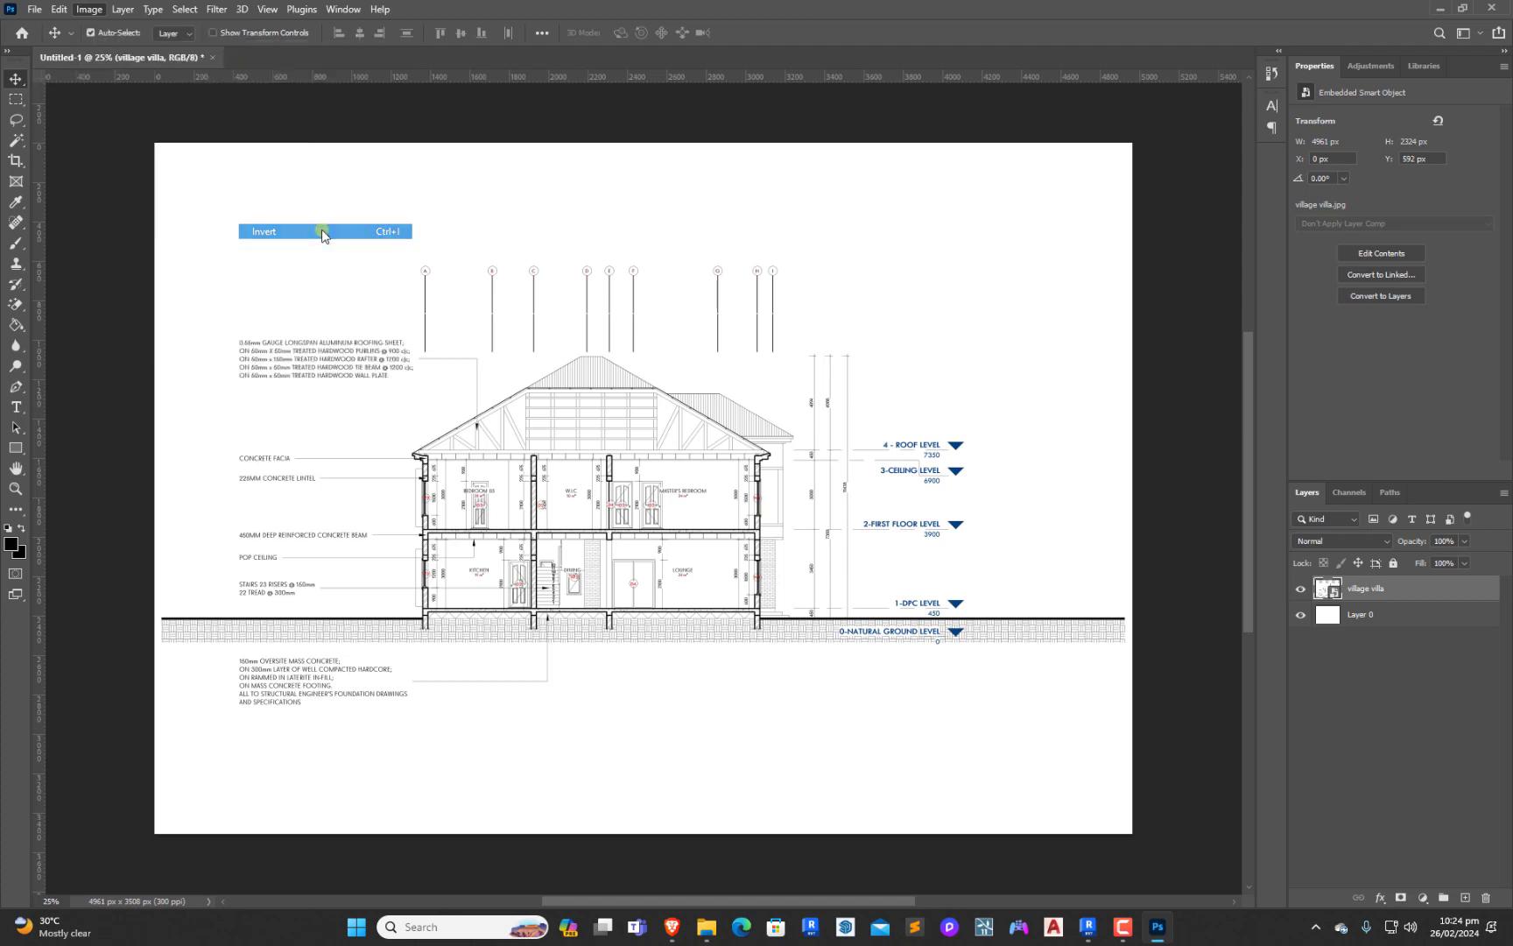
# Invert the white Layer 0 beneath the village villa drawing to black
pyautogui.click(700, 112)
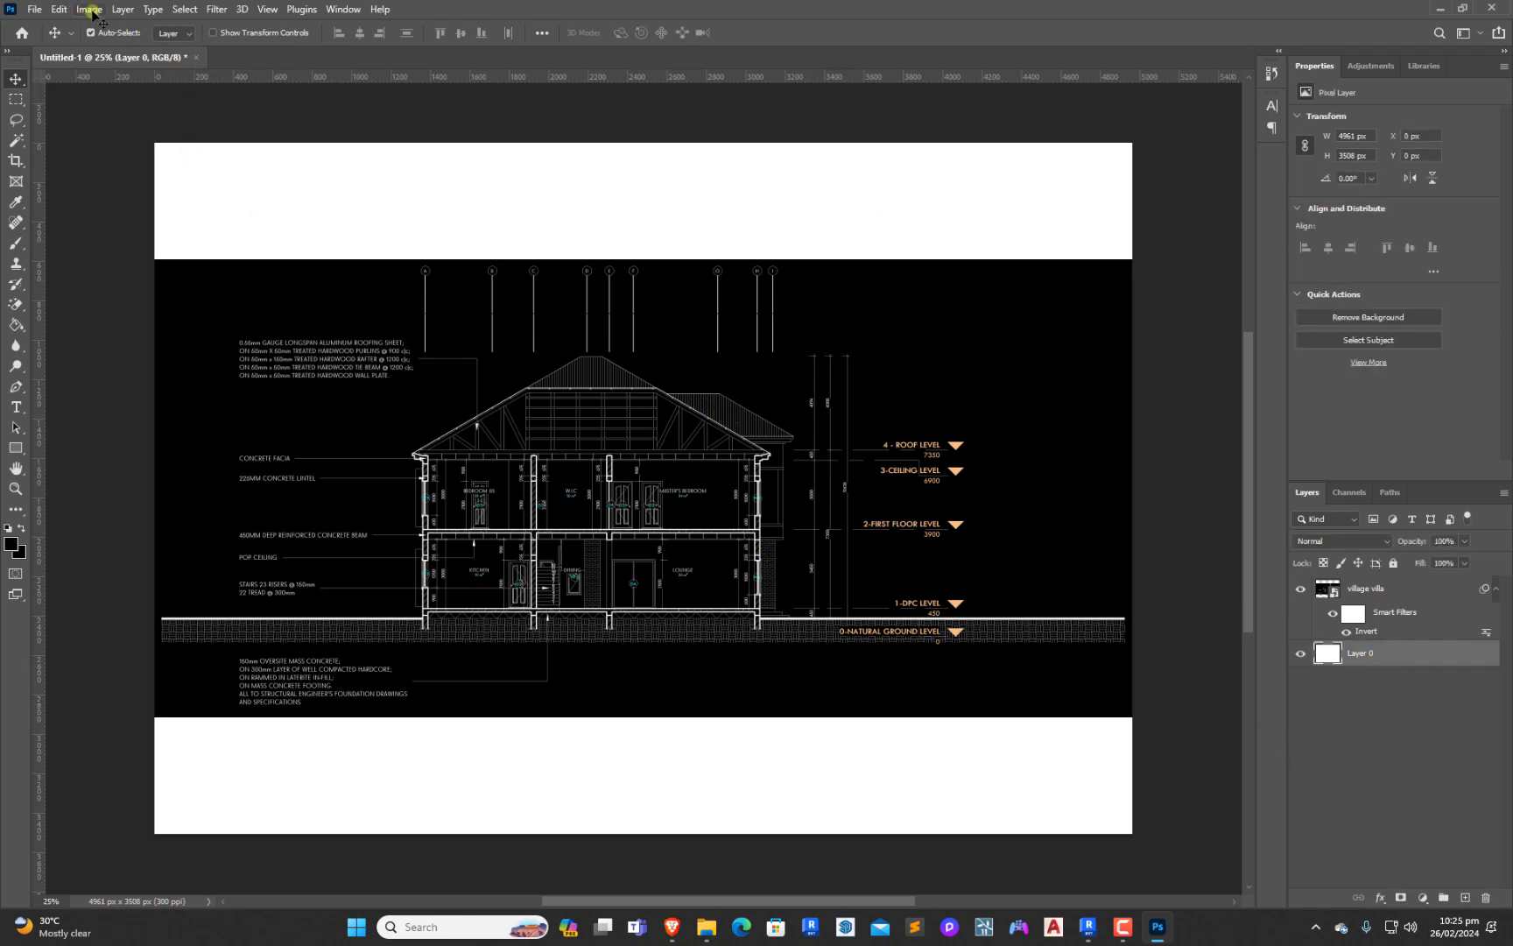
pyautogui.click(90, 11)
pyautogui.moveTo(147, 50)
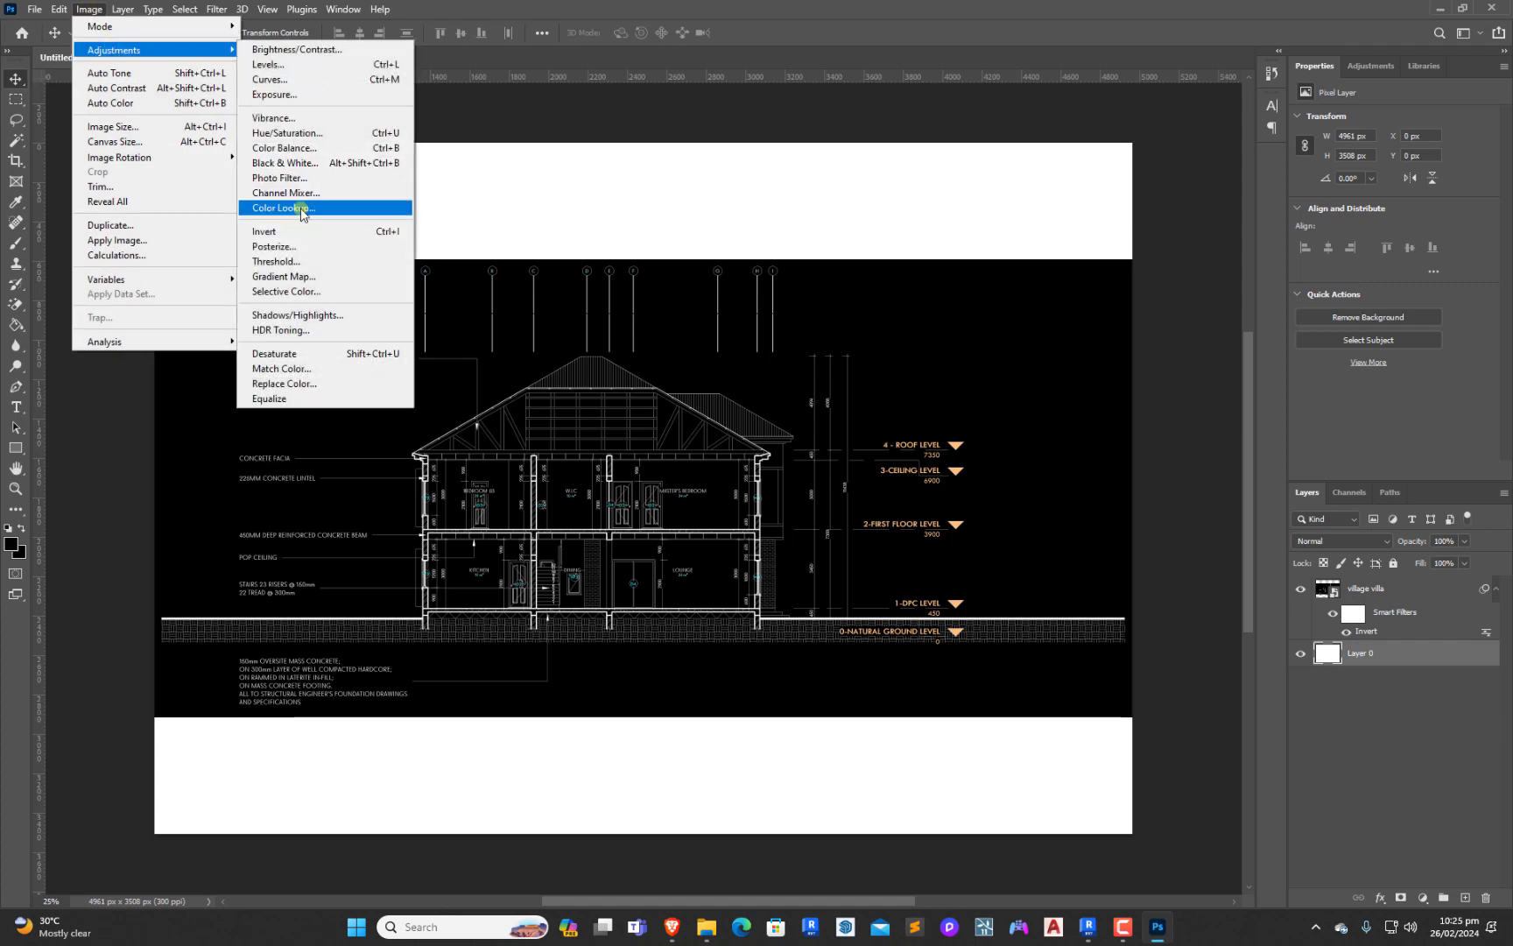
pyautogui.click(298, 233)
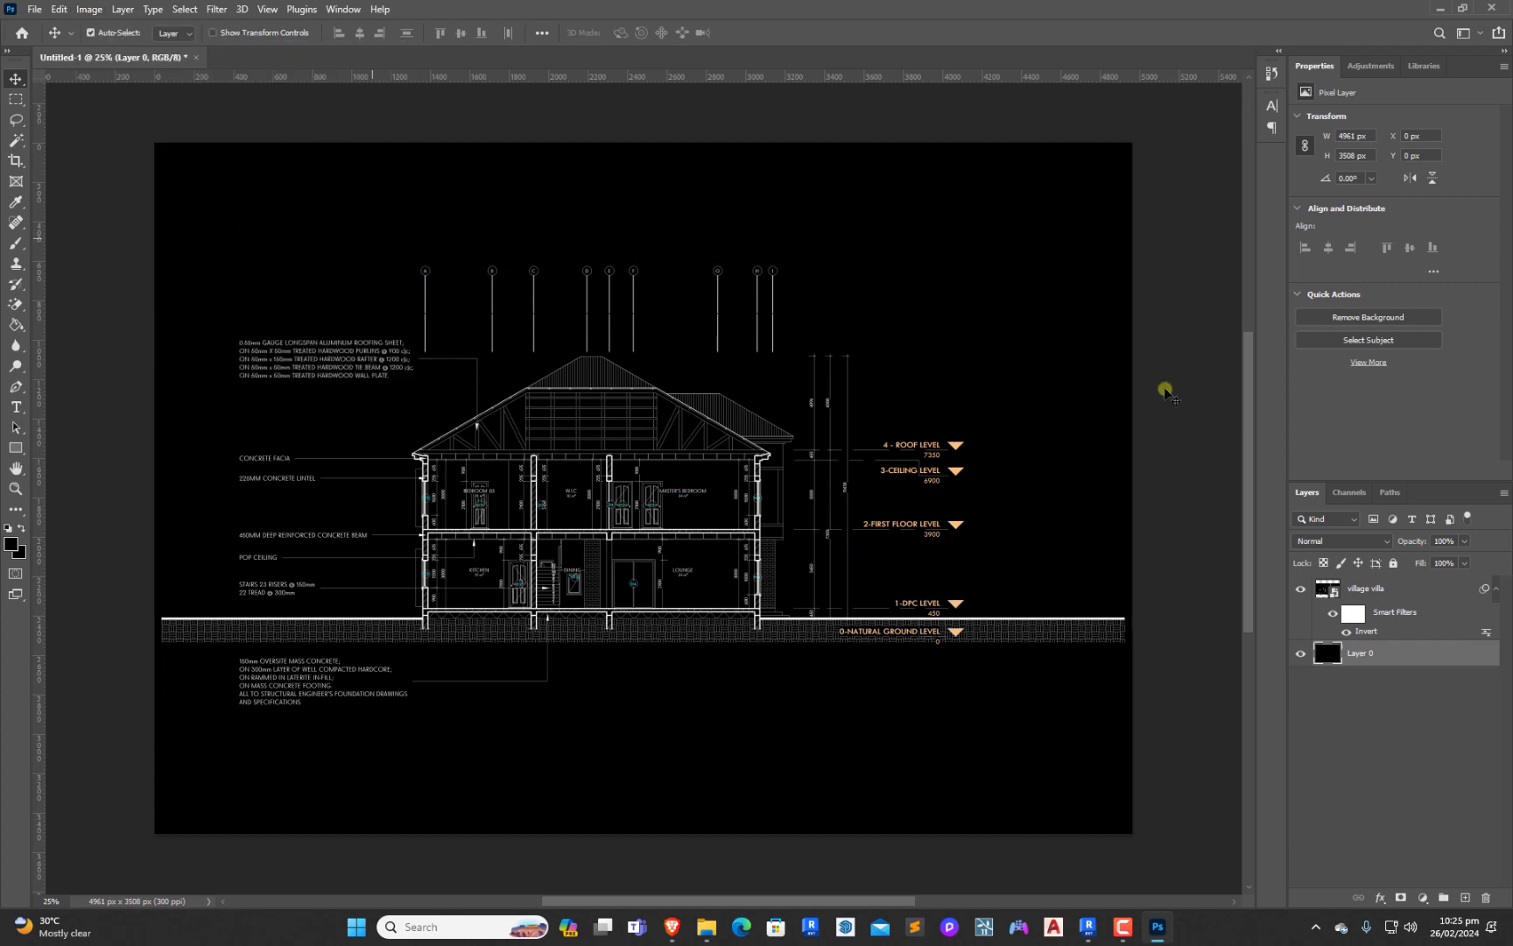
pyautogui.click(417, 595)
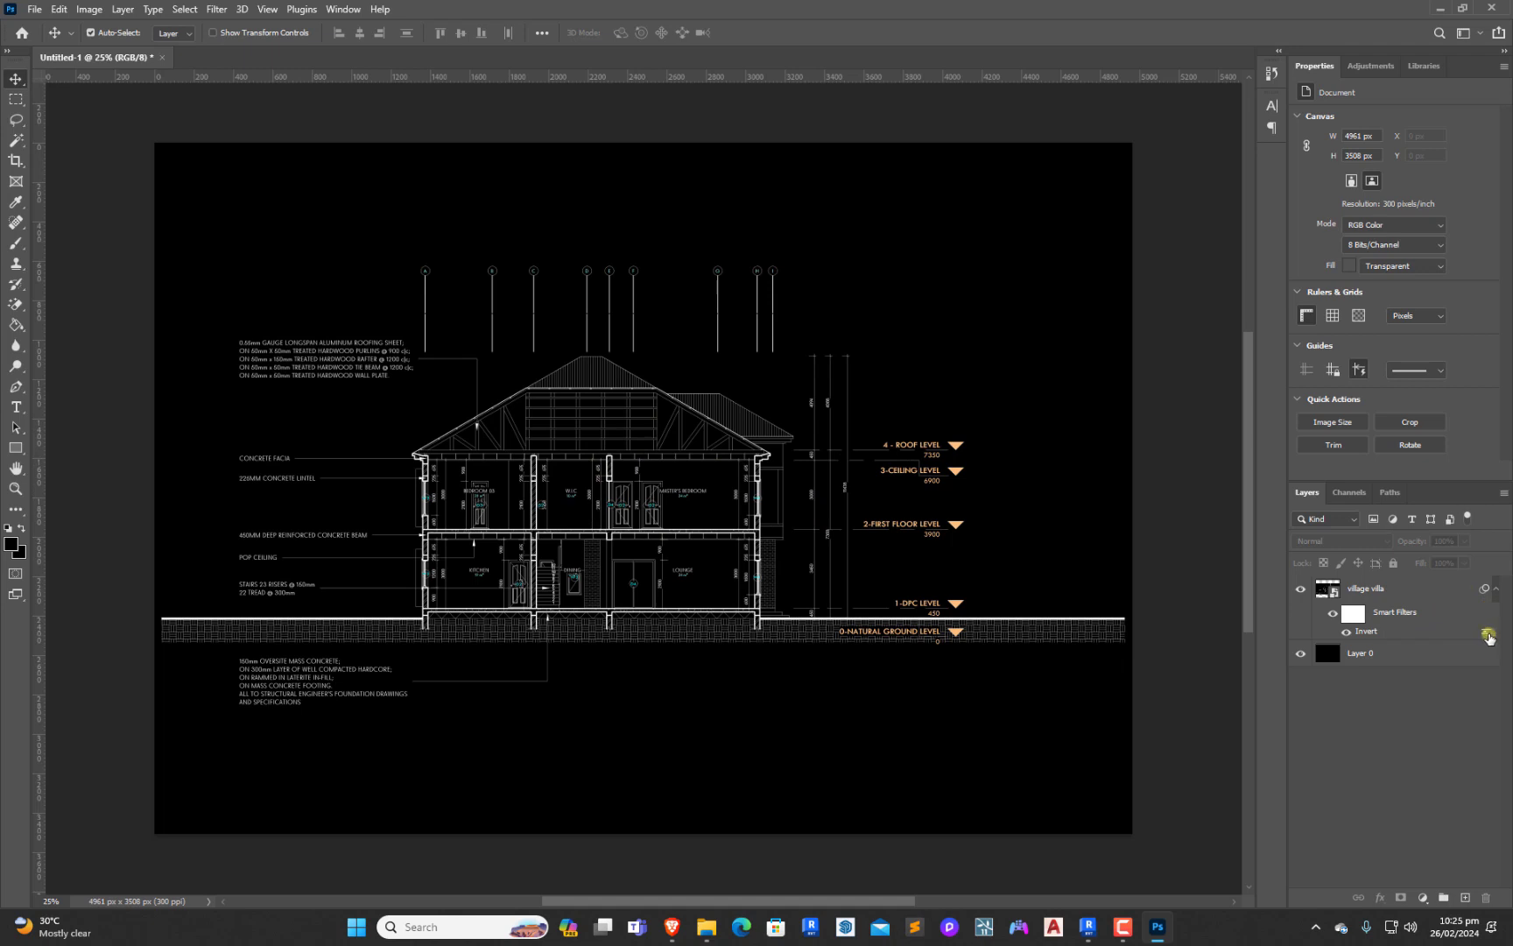
# Set the blending opacity of the Invert smart filter on the village villa layer to 87%
pyautogui.doubleClick(1487, 635)
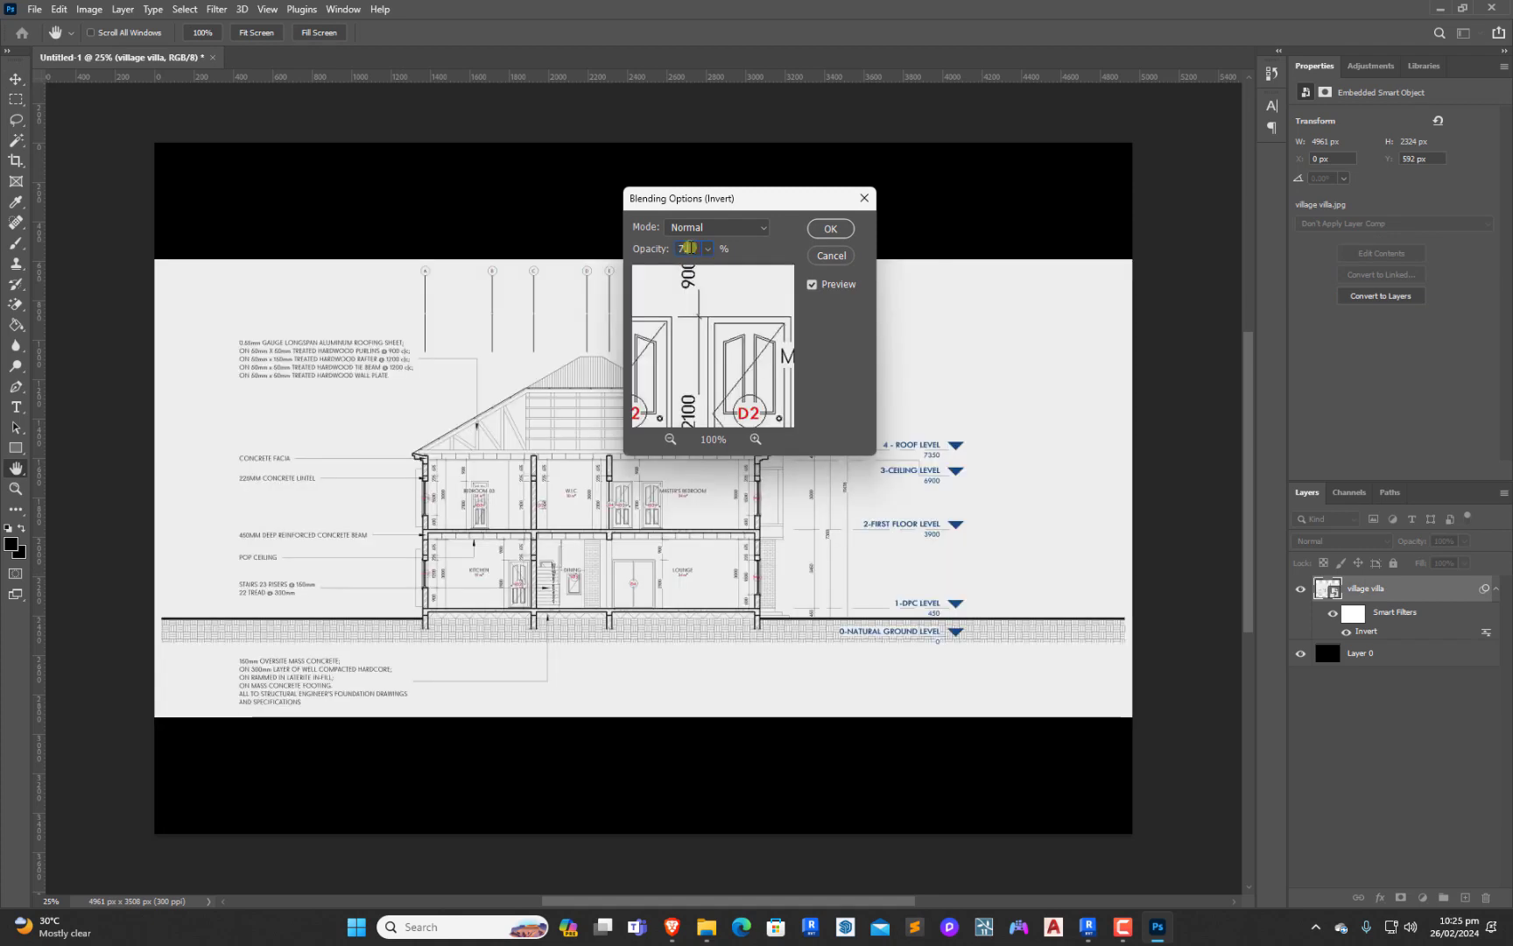
pyautogui.write('70')
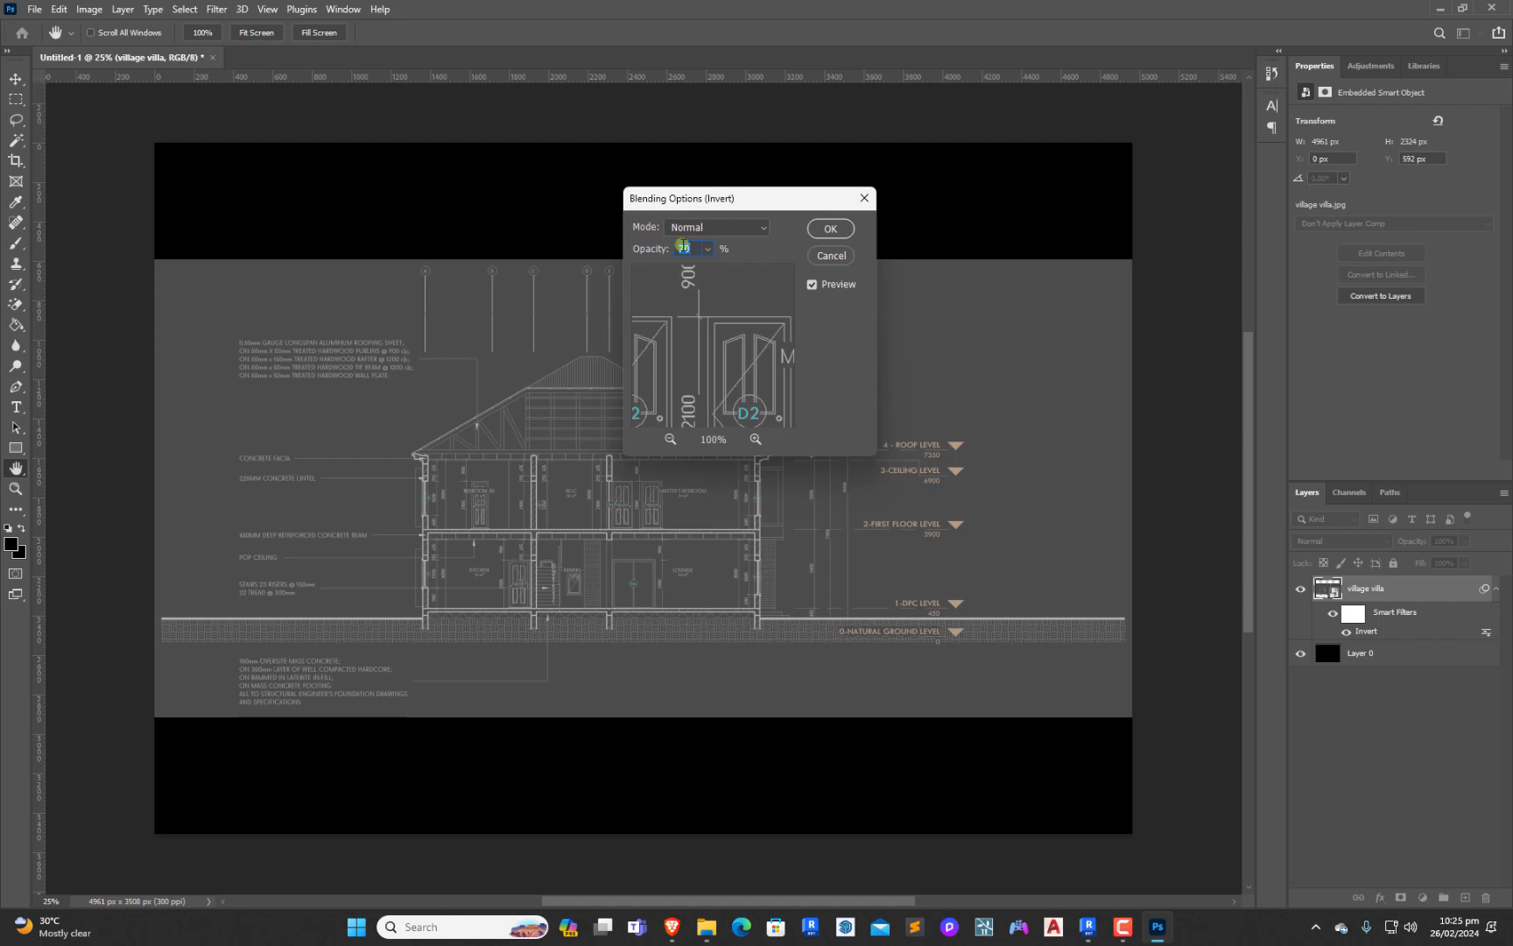
pyautogui.write('50')
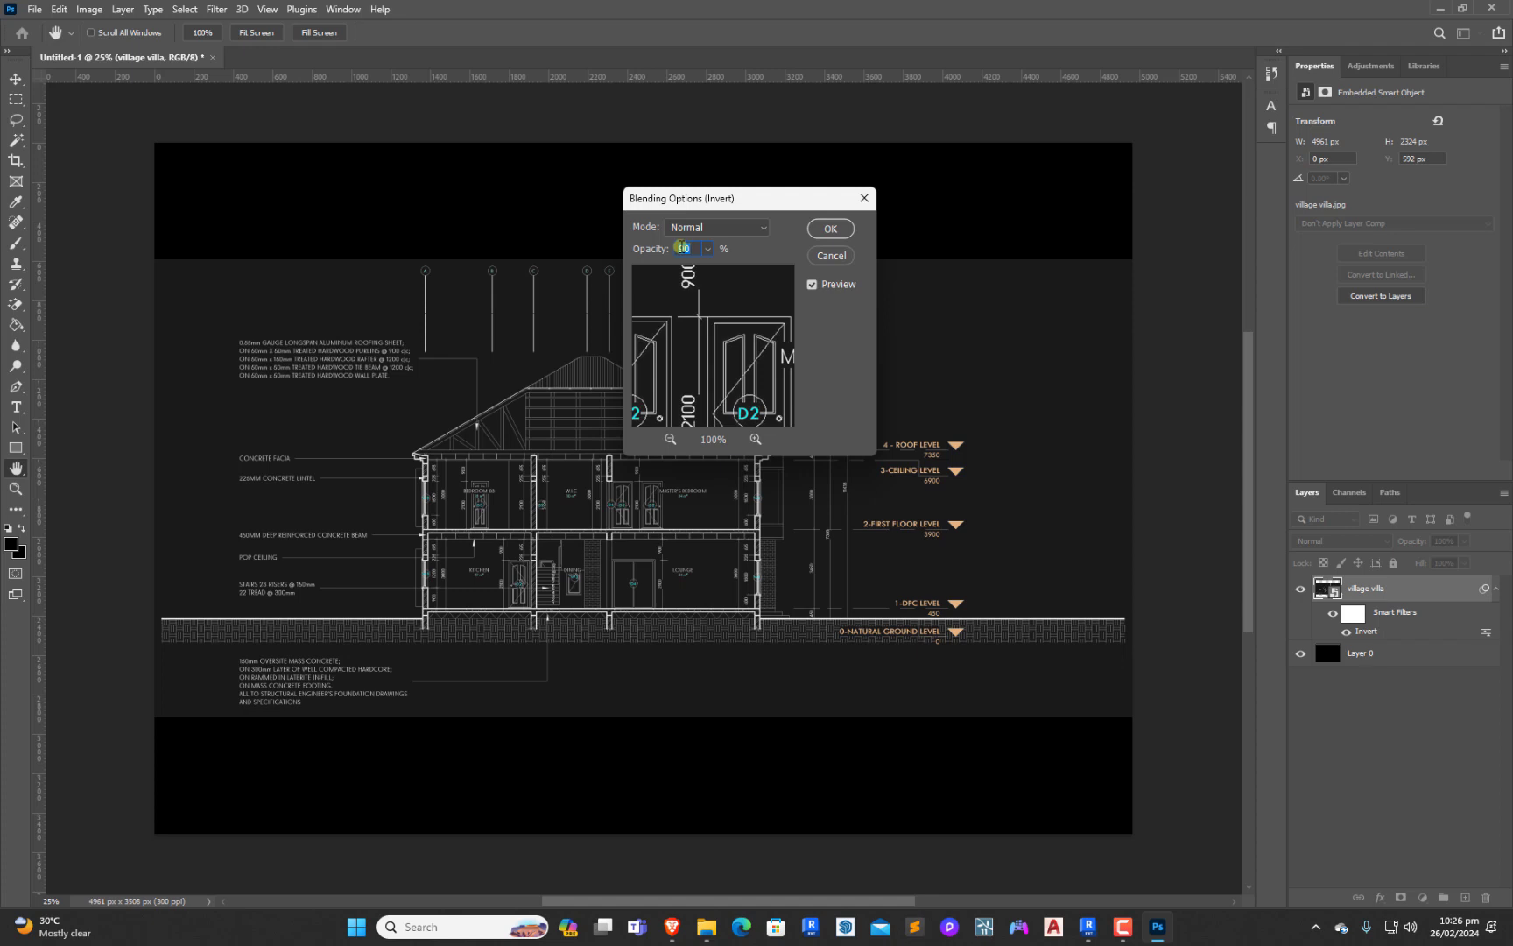
pyautogui.write('87')
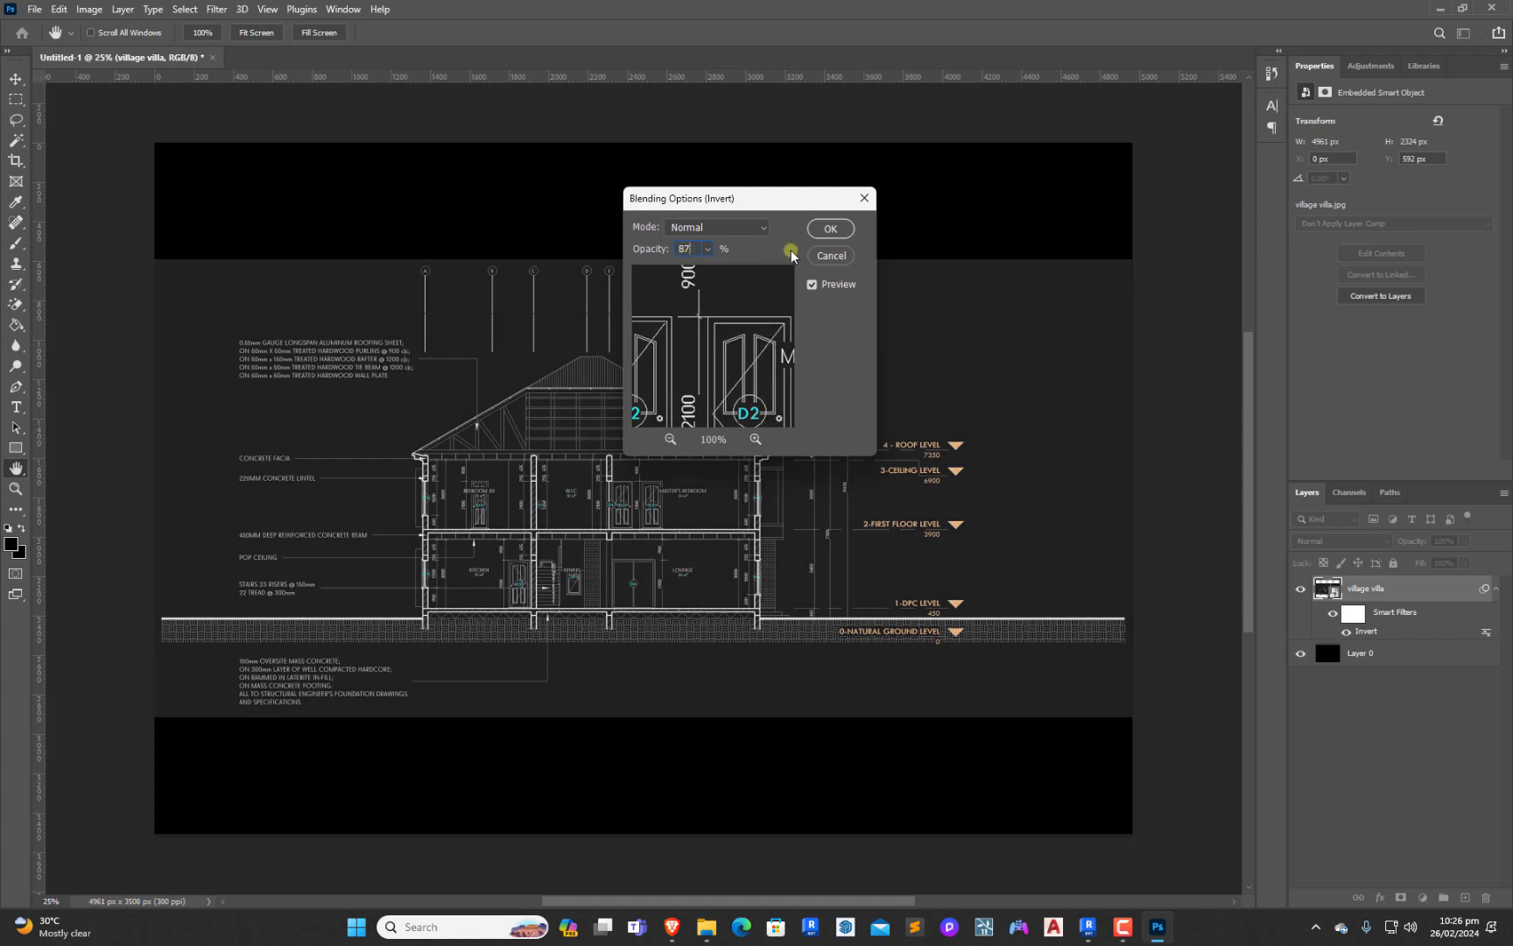
pyautogui.click(830, 229)
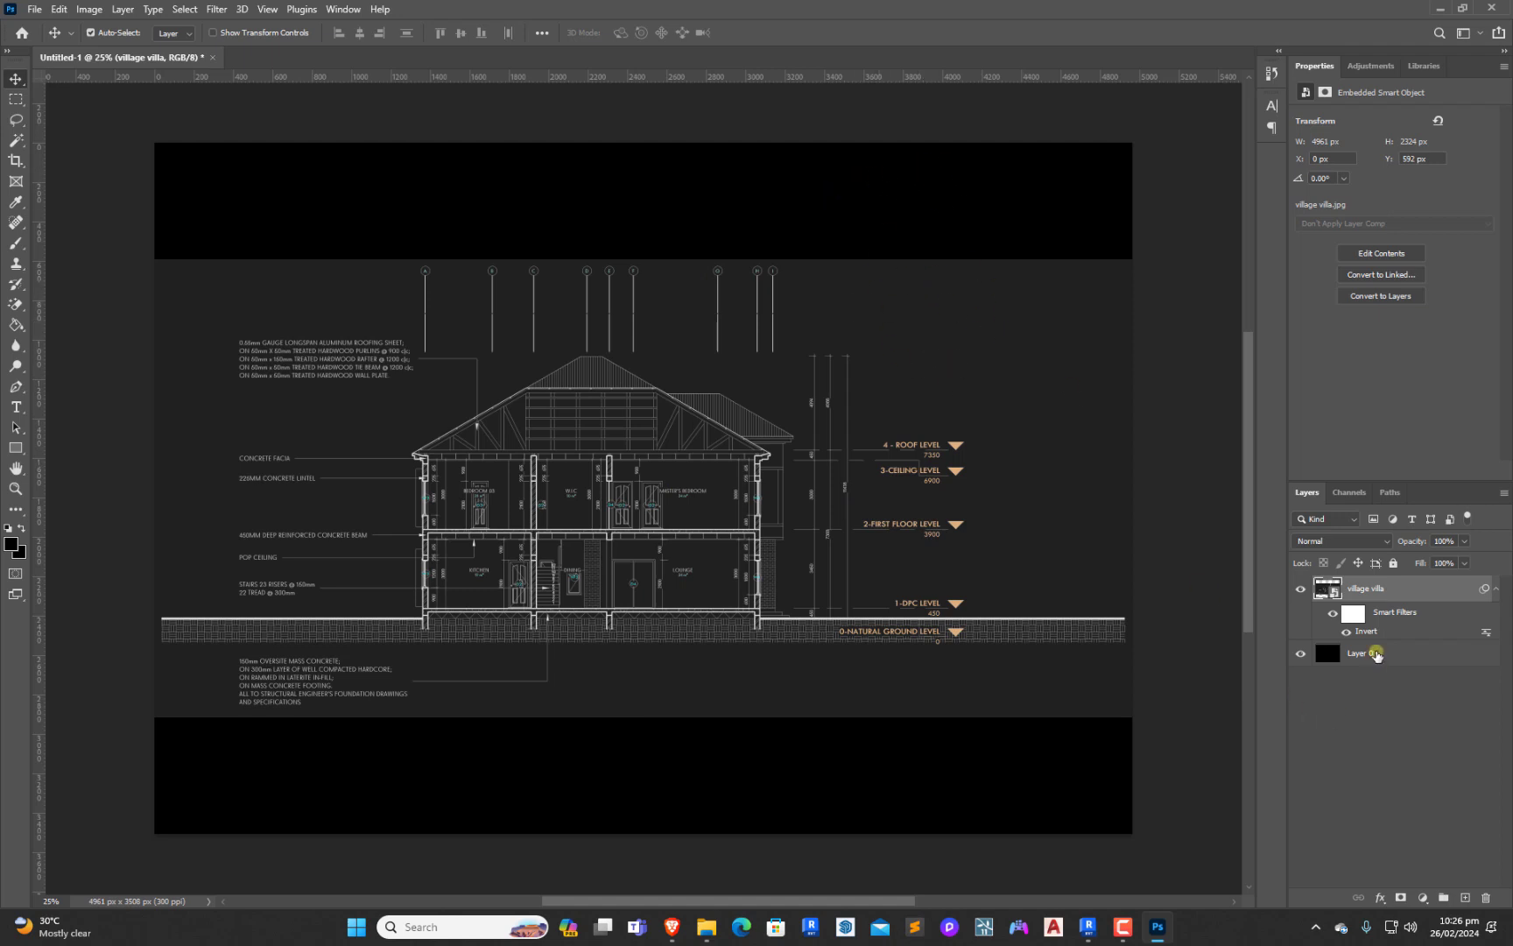
# Add a solid color fill layer above Layer 0, using dark gray 212121 sampled from the drawing's background
pyautogui.click(1376, 654)
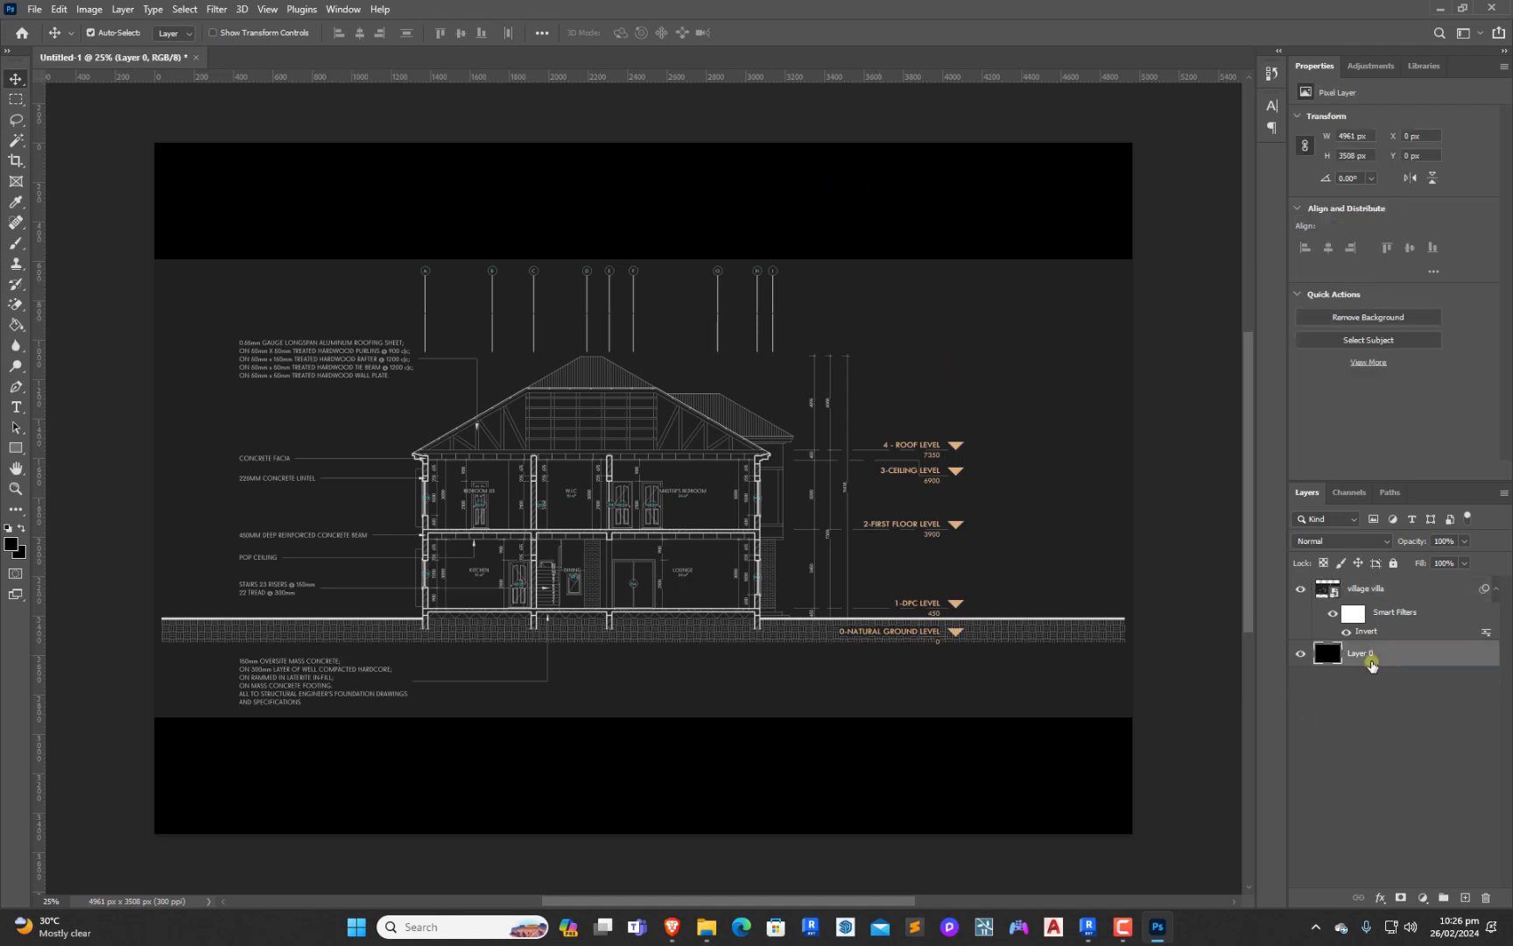
pyautogui.click(1420, 907)
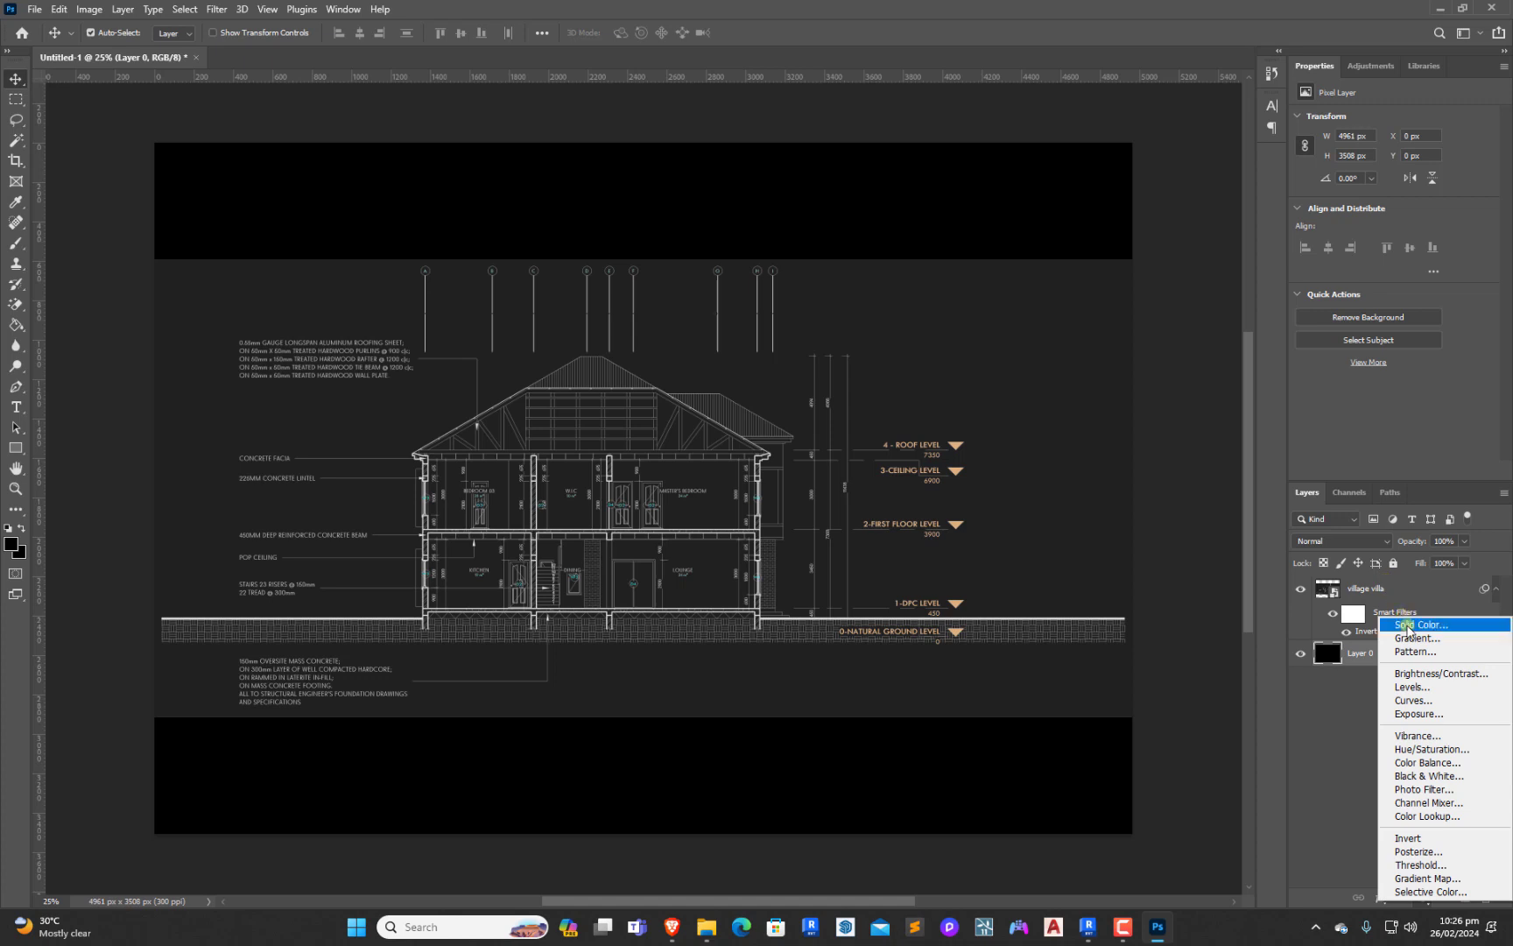
pyautogui.click(1407, 626)
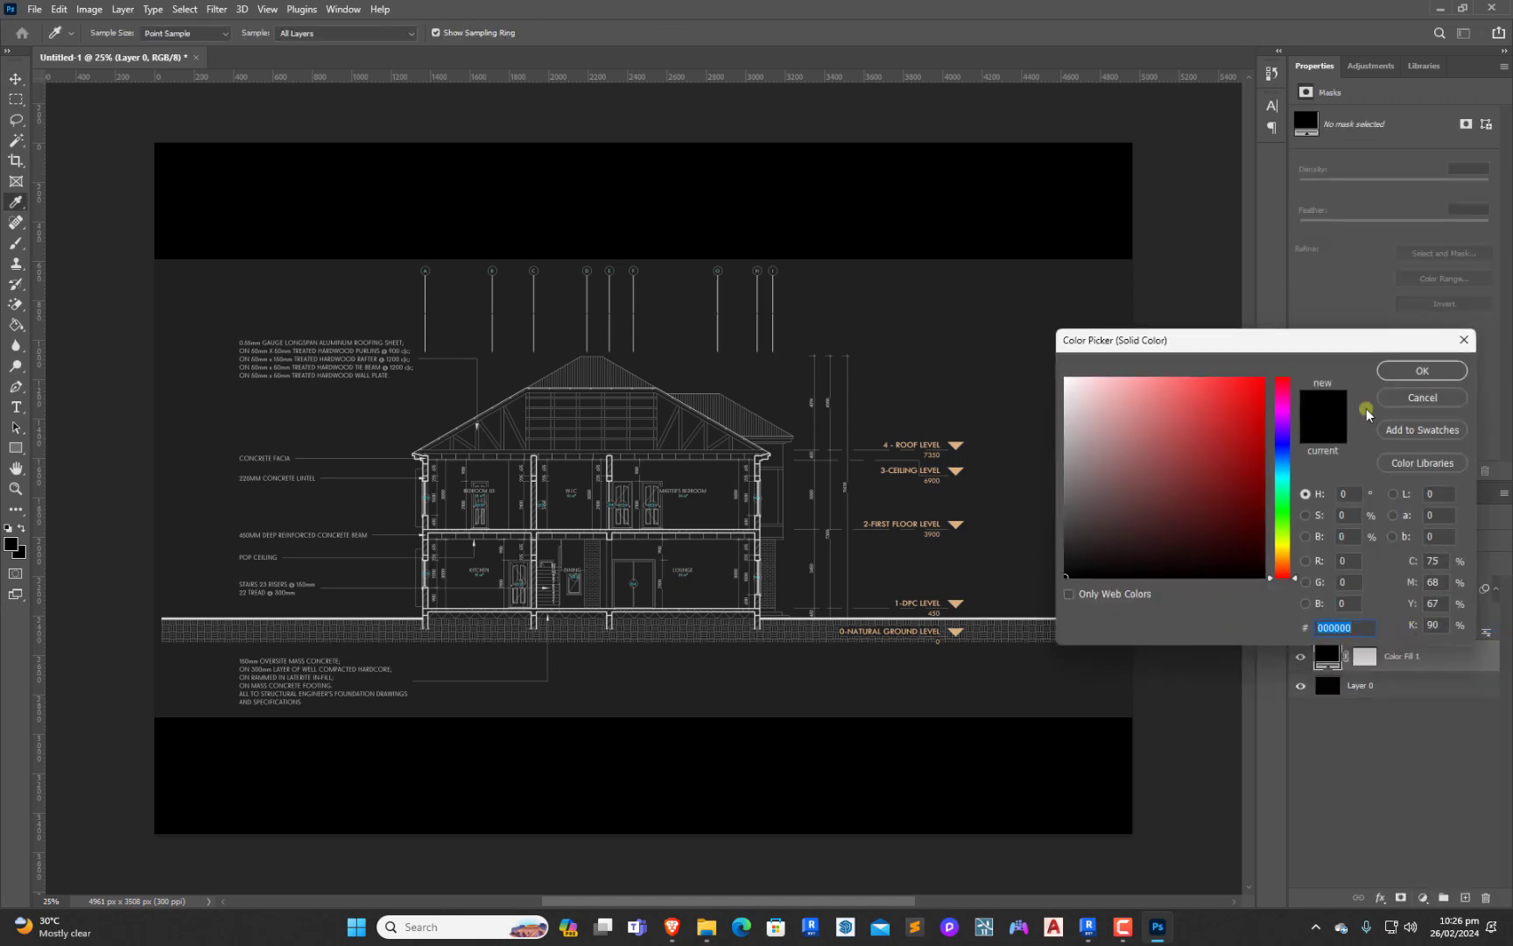
pyautogui.click(914, 355)
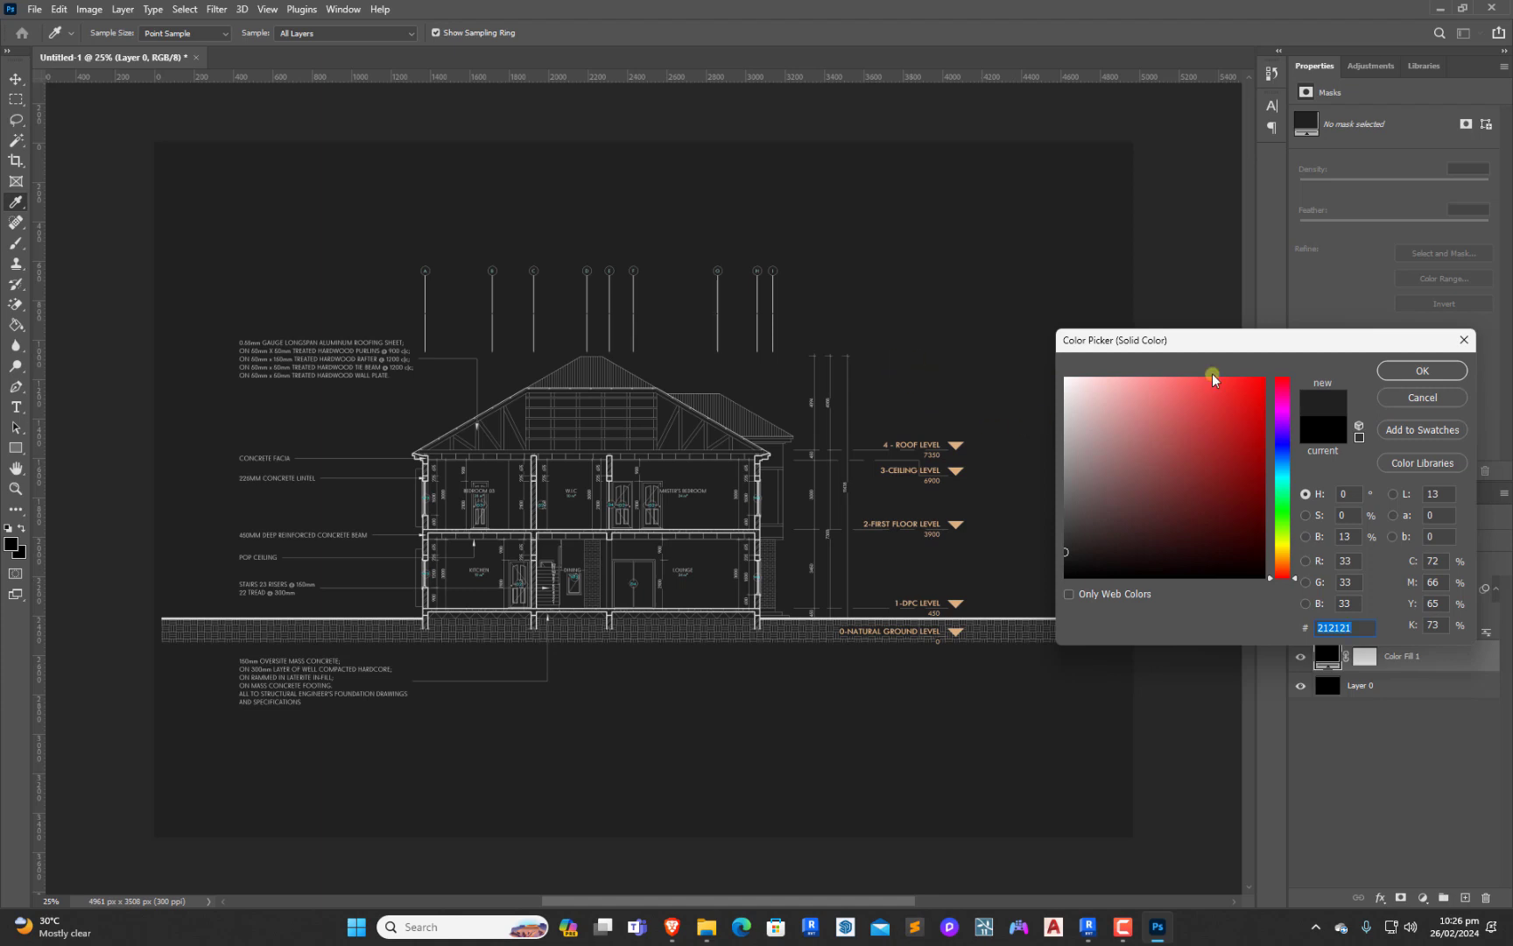
pyautogui.click(1420, 372)
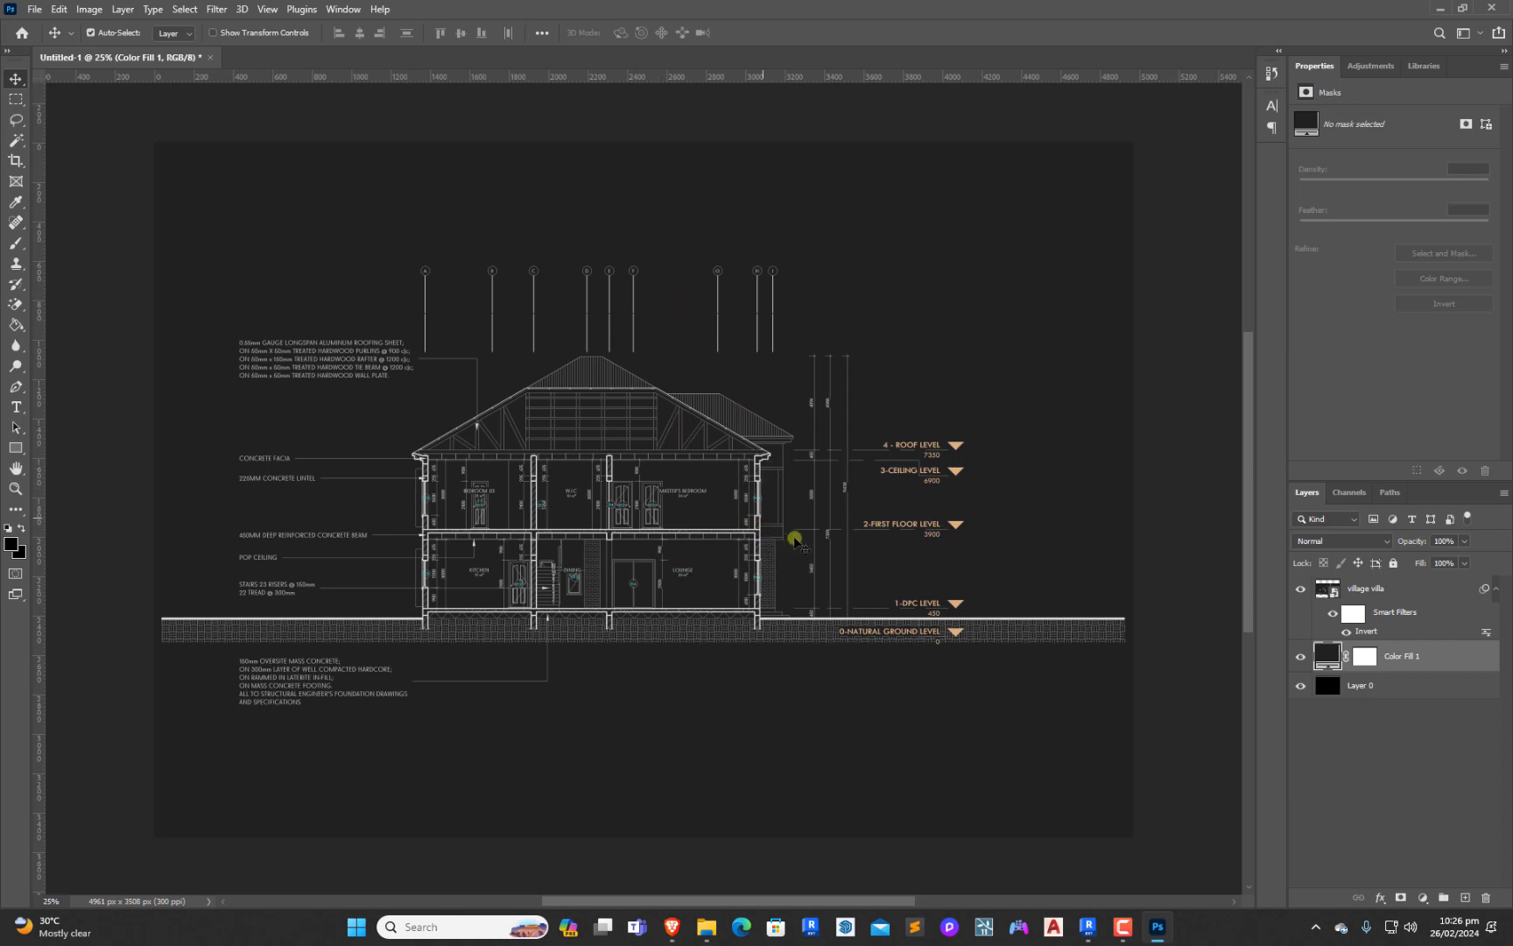
# Place the paper textur3213 image from the YouTube folder onto the canvas and move its layer above the village villa layer
pyautogui.scroll(-1, 666, 565)
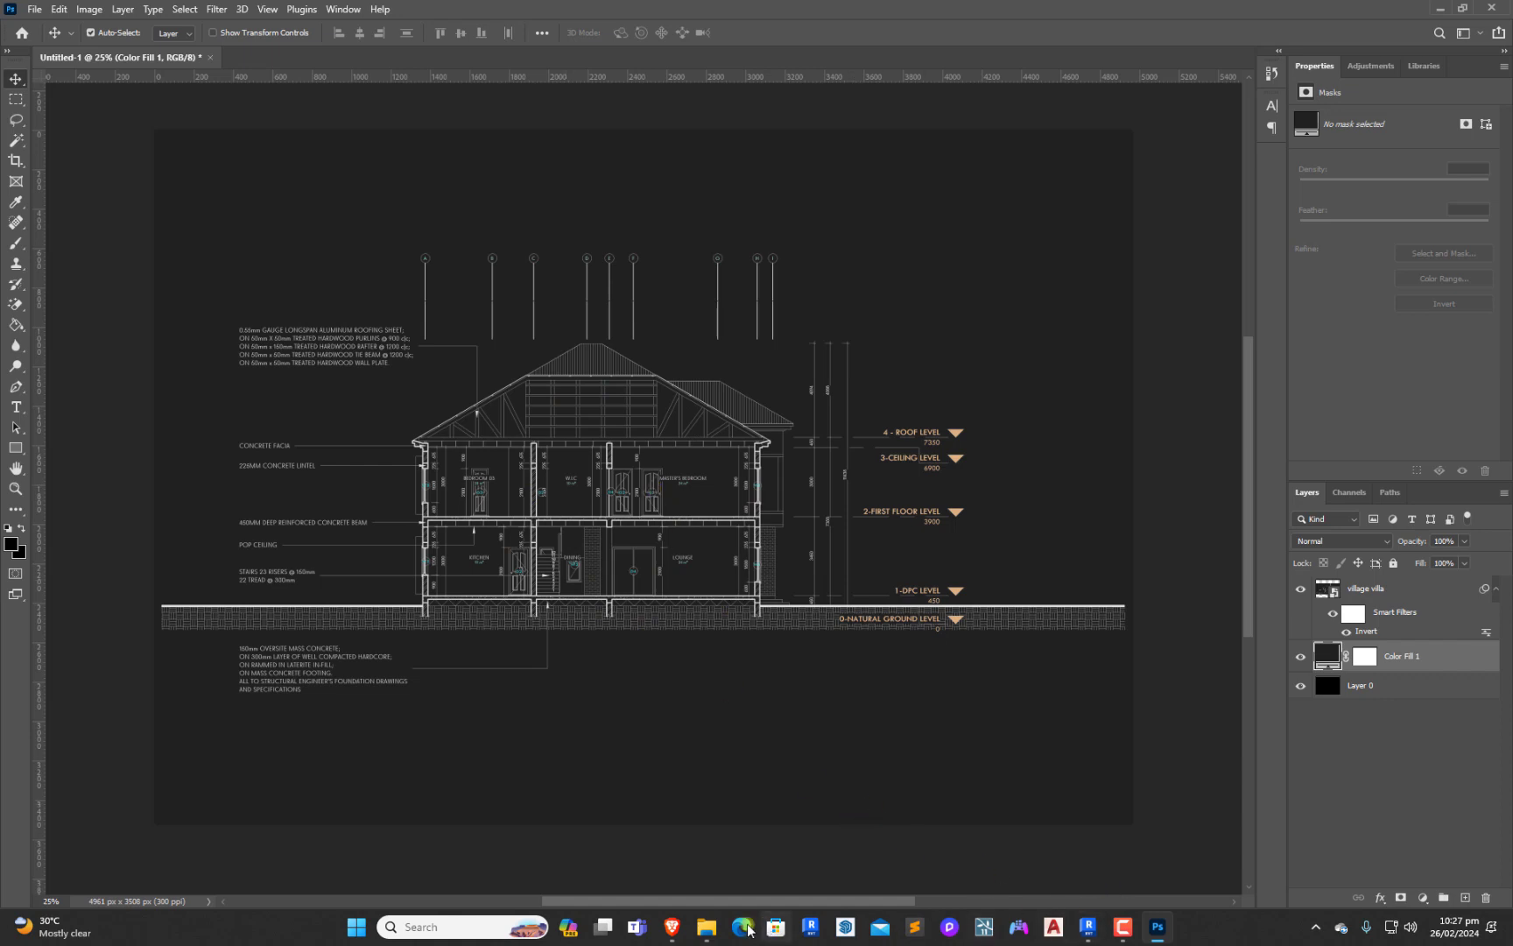
pyautogui.click(720, 930)
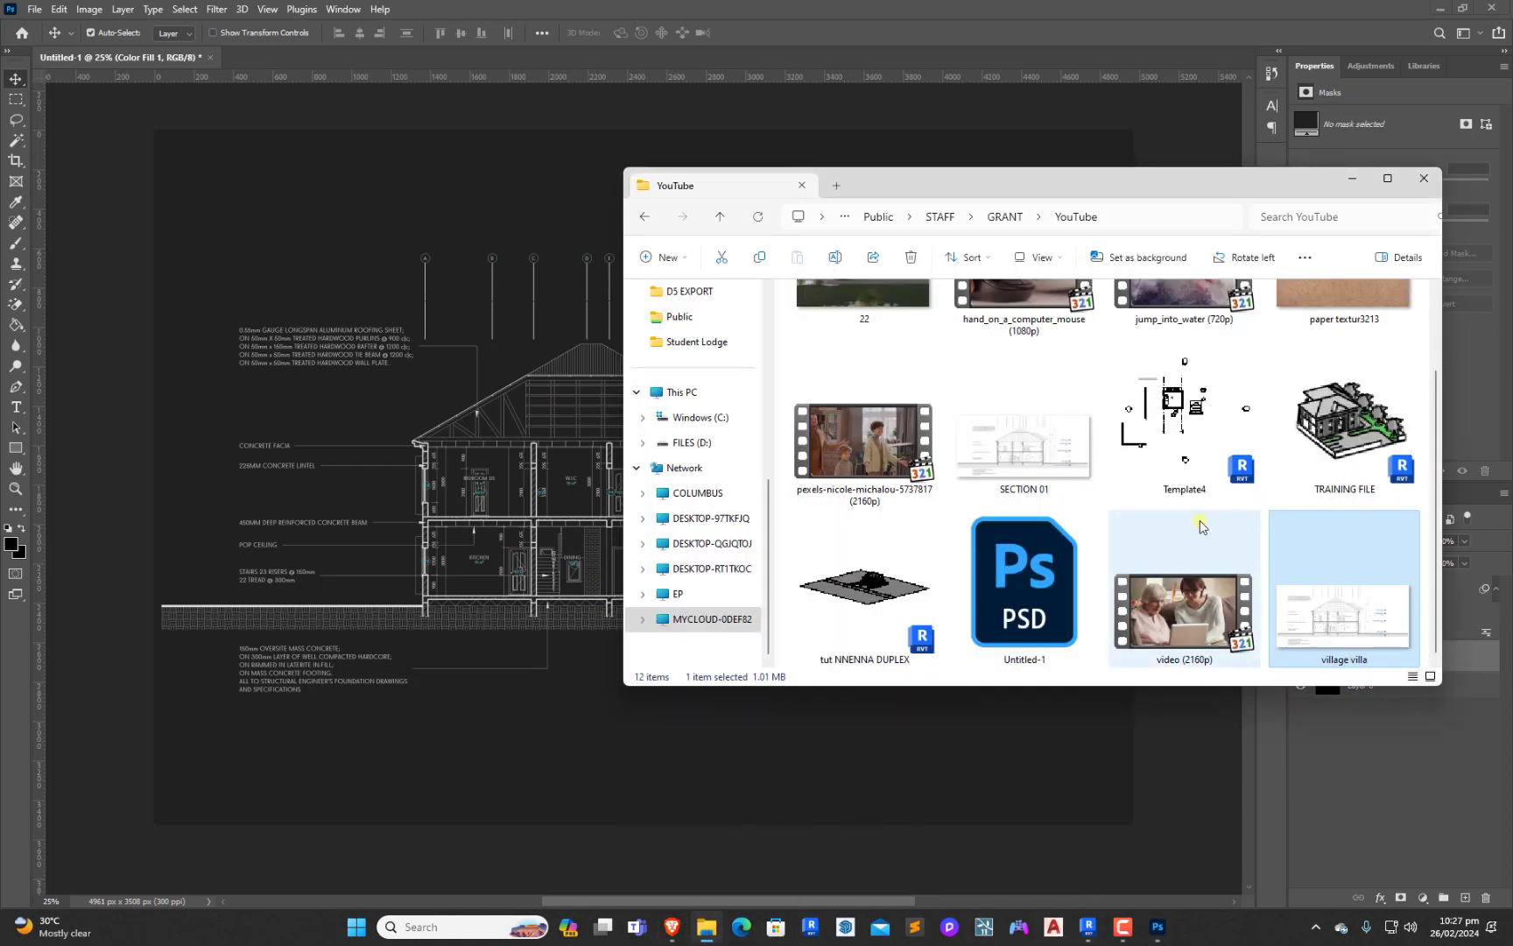
pyautogui.scroll(2, 1155, 528)
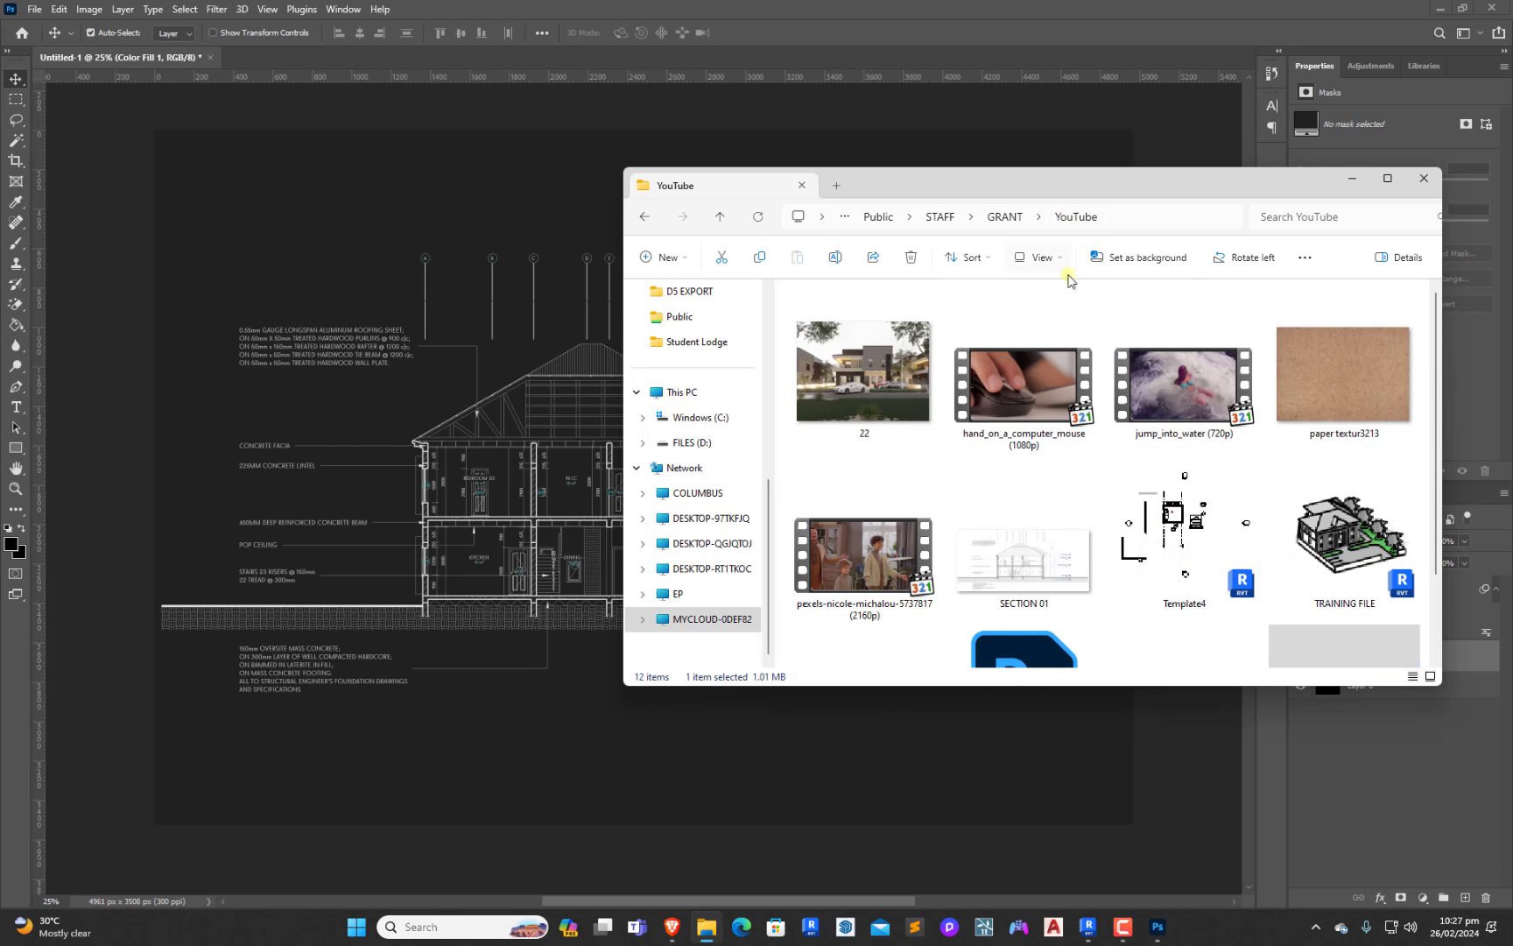
pyautogui.click(1334, 366)
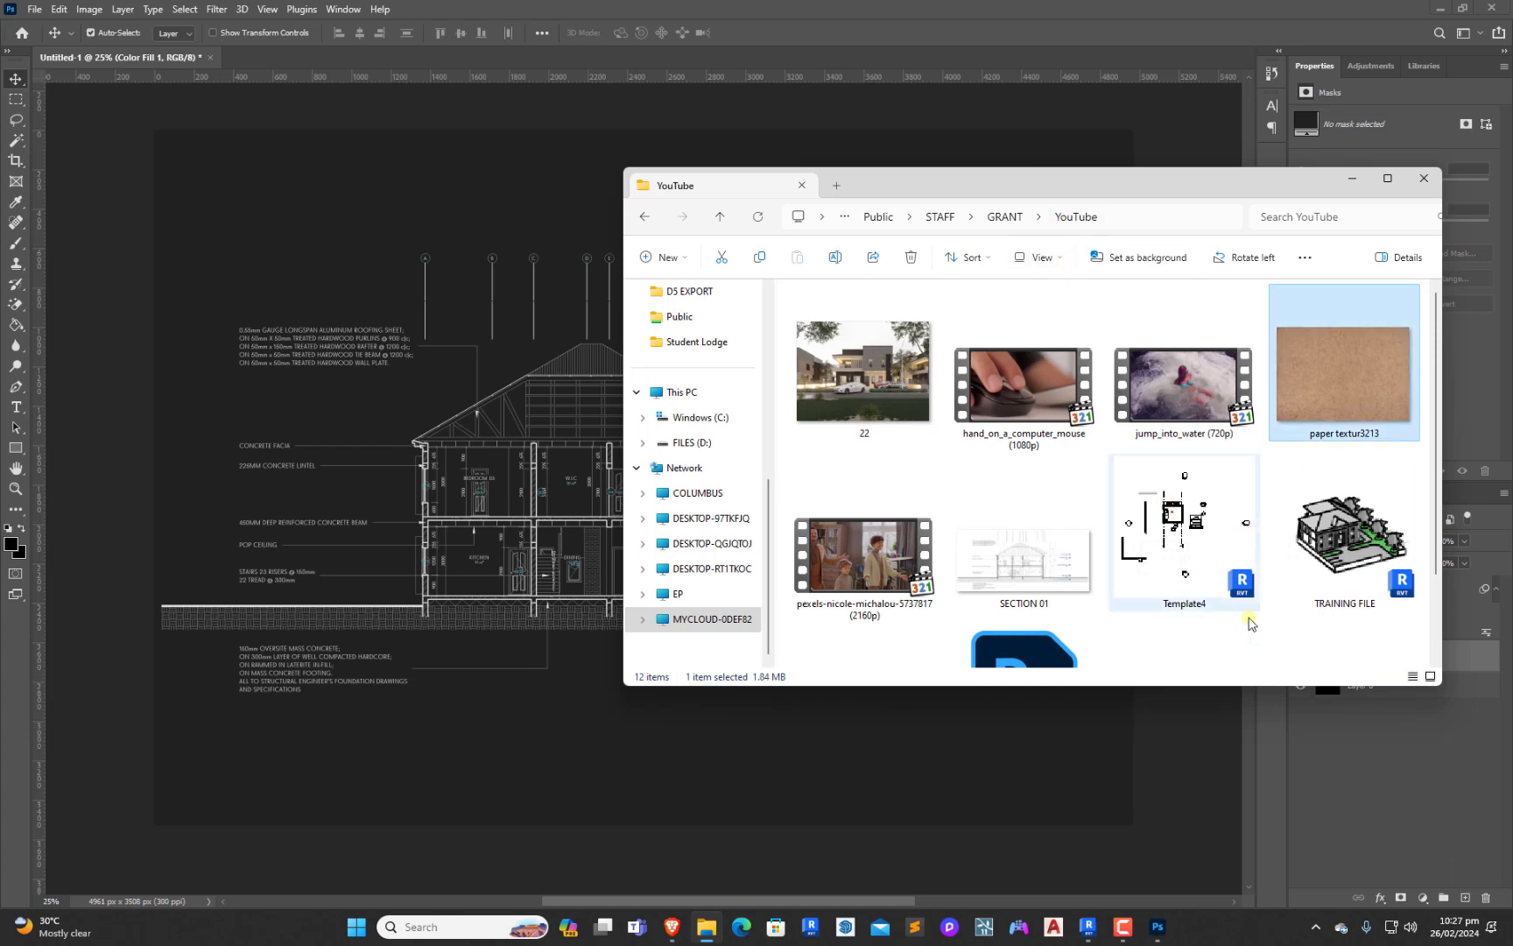
pyautogui.moveTo(1340, 379); pyautogui.dragTo(504, 495)
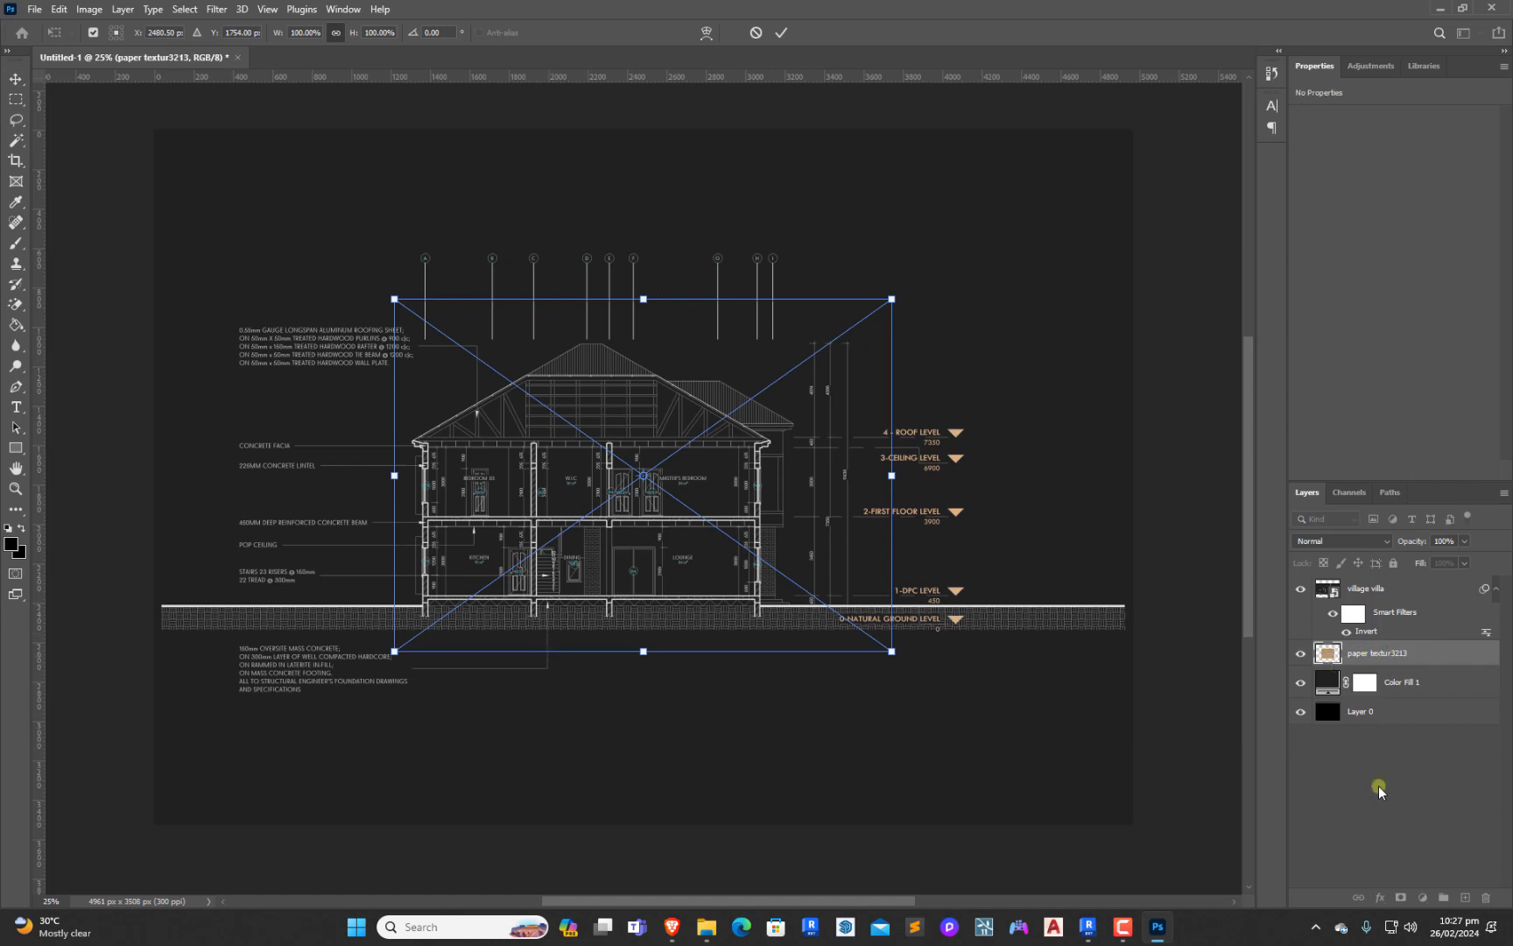
pyautogui.click(1364, 656)
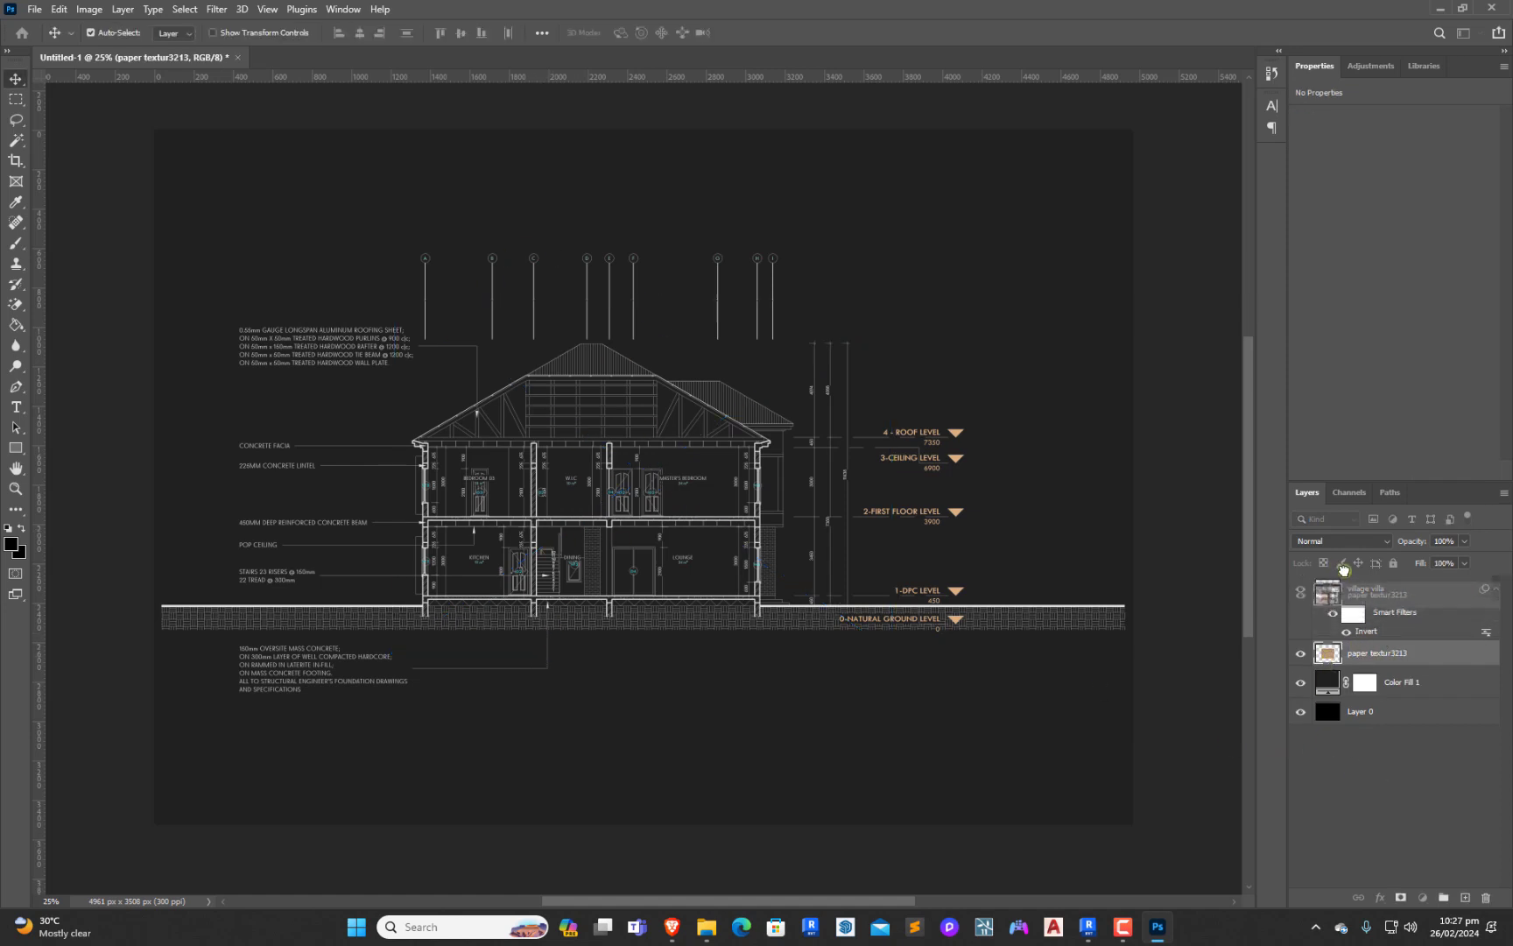
pyautogui.moveTo(1355, 648); pyautogui.dragTo(1353, 582)
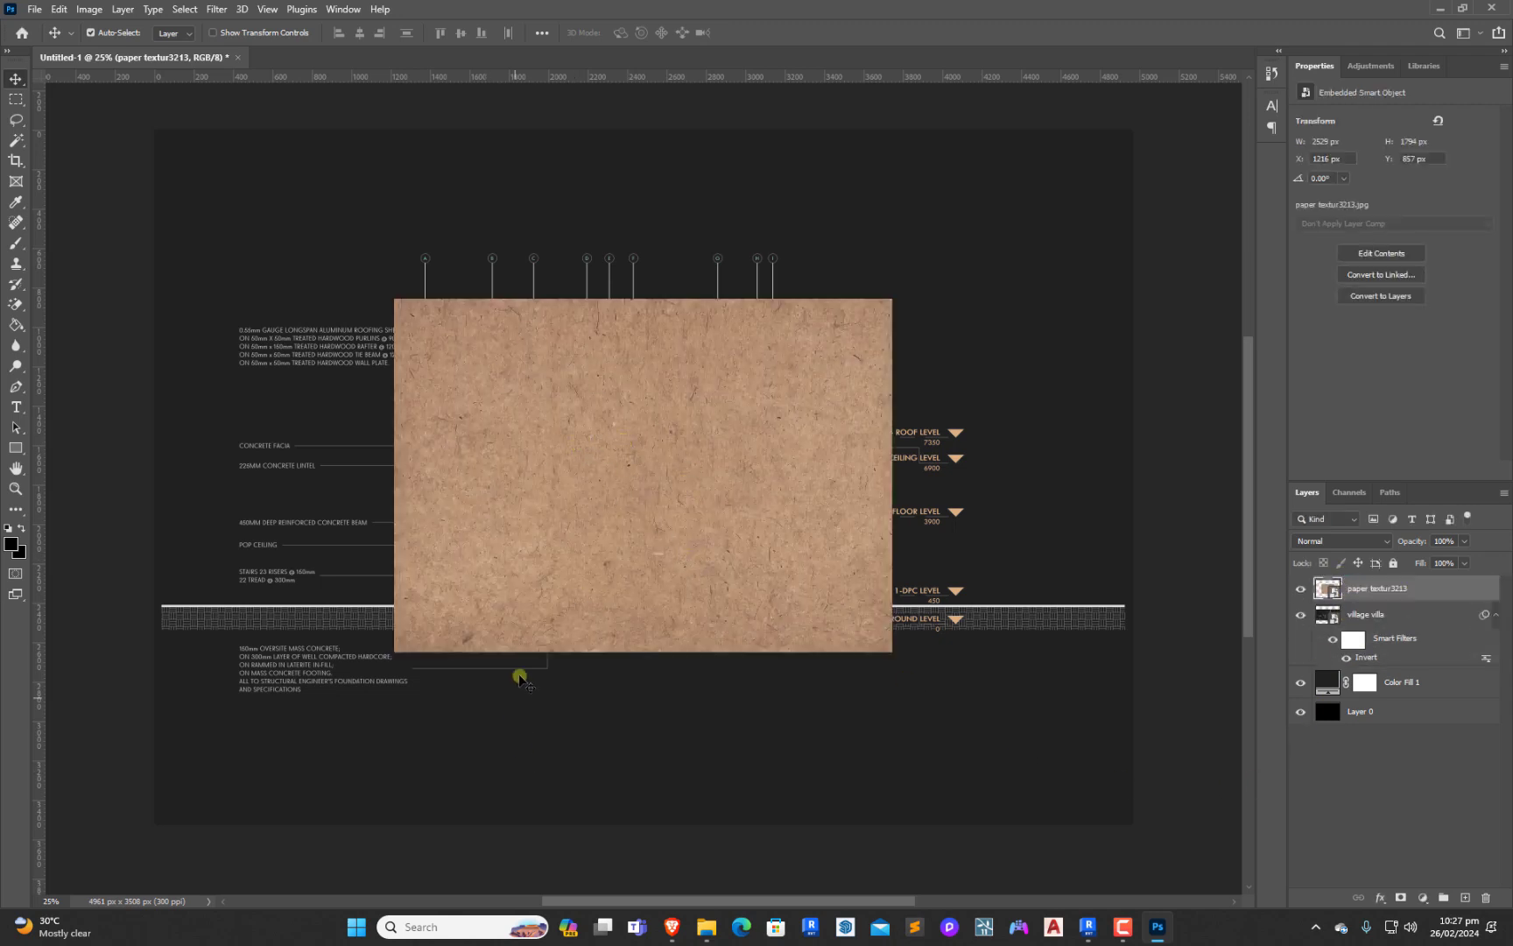
# Scale the paper texture to the full canvas height and set its blend mode to Hard Light
pyautogui.moveTo(504, 431)
pyautogui.mouseDown()
pyautogui.moveTo(414, 376)
pyautogui.moveTo(448, 344)
pyautogui.moveTo(496, 436)
pyautogui.moveTo(476, 427)
pyautogui.moveTo(501, 425)
pyautogui.mouseUp()
pyautogui.hotkey('ctrl', 't')
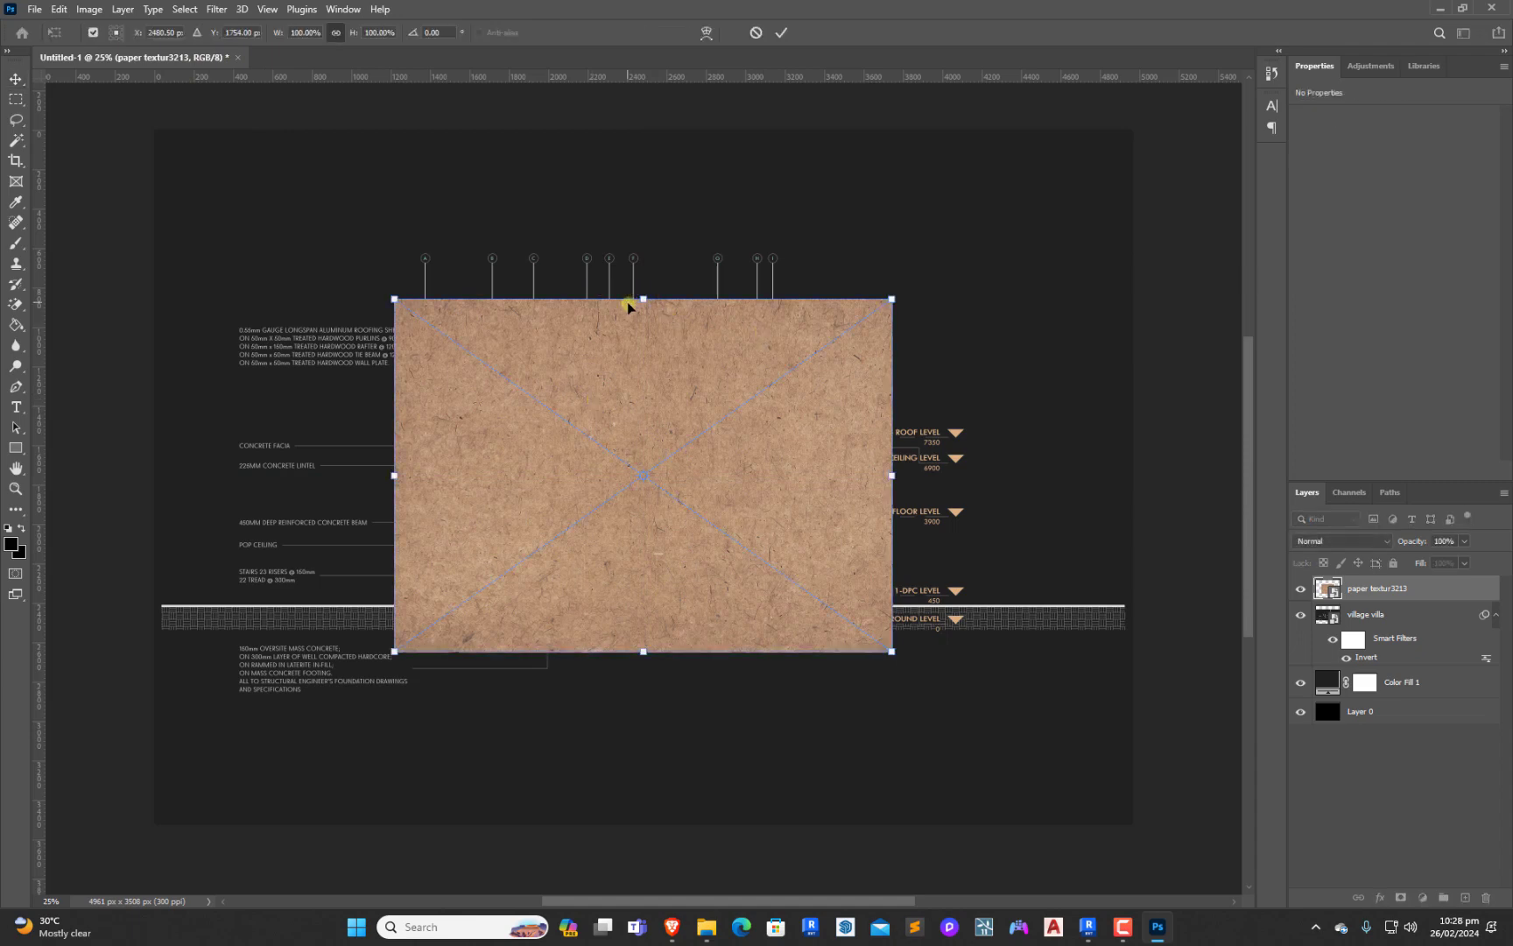
pyautogui.moveTo(644, 300); pyautogui.dragTo(638, 130)
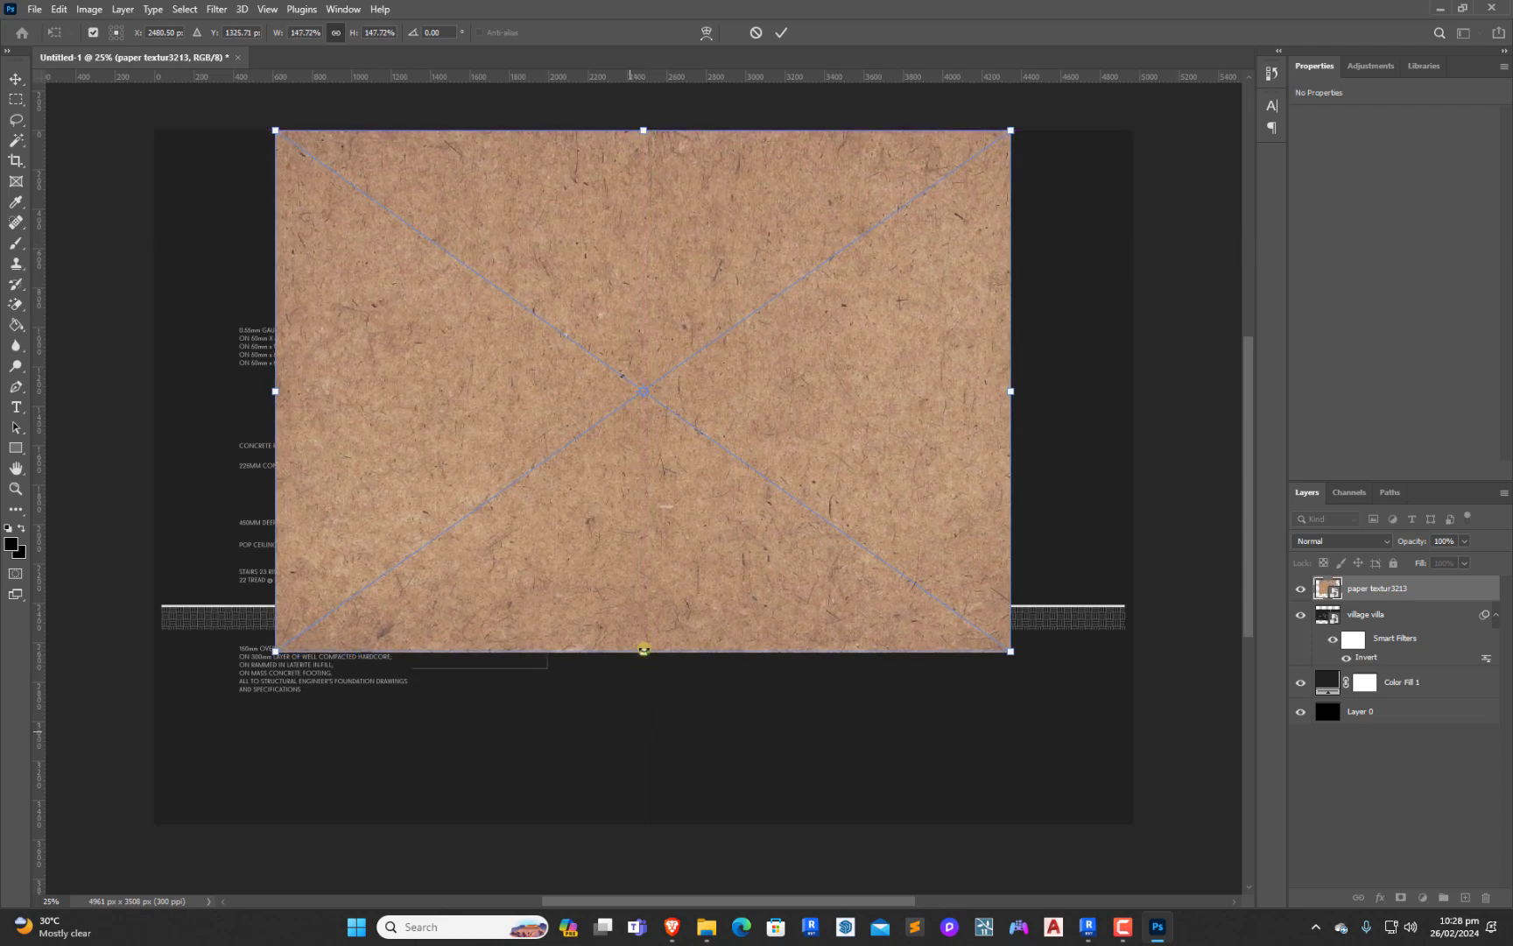
pyautogui.moveTo(644, 652); pyautogui.dragTo(632, 820)
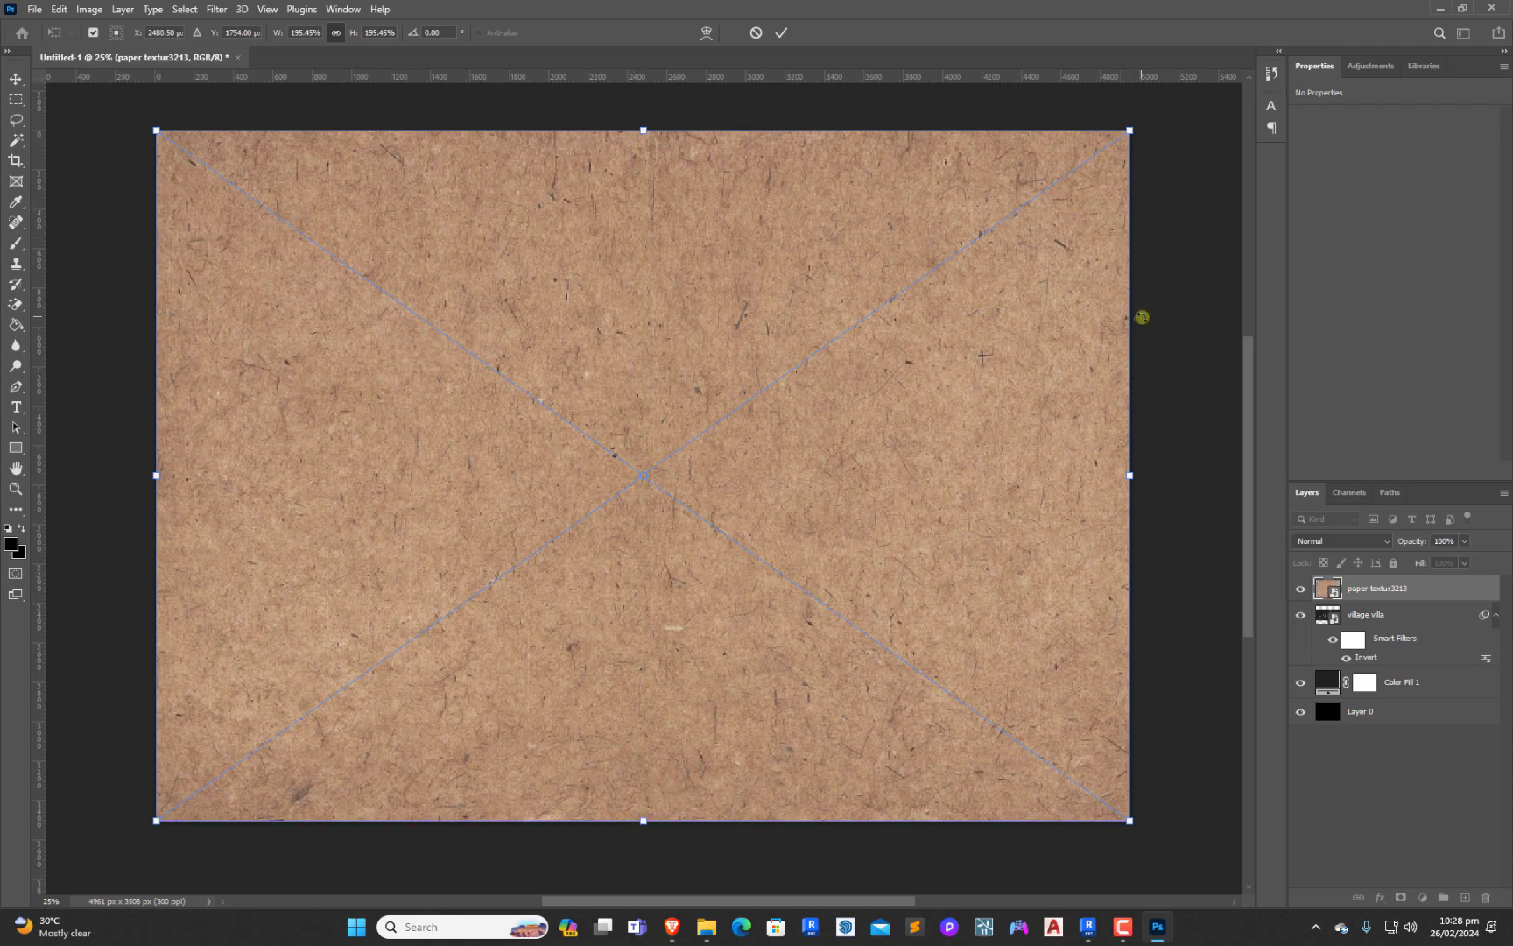
pyautogui.click(781, 33)
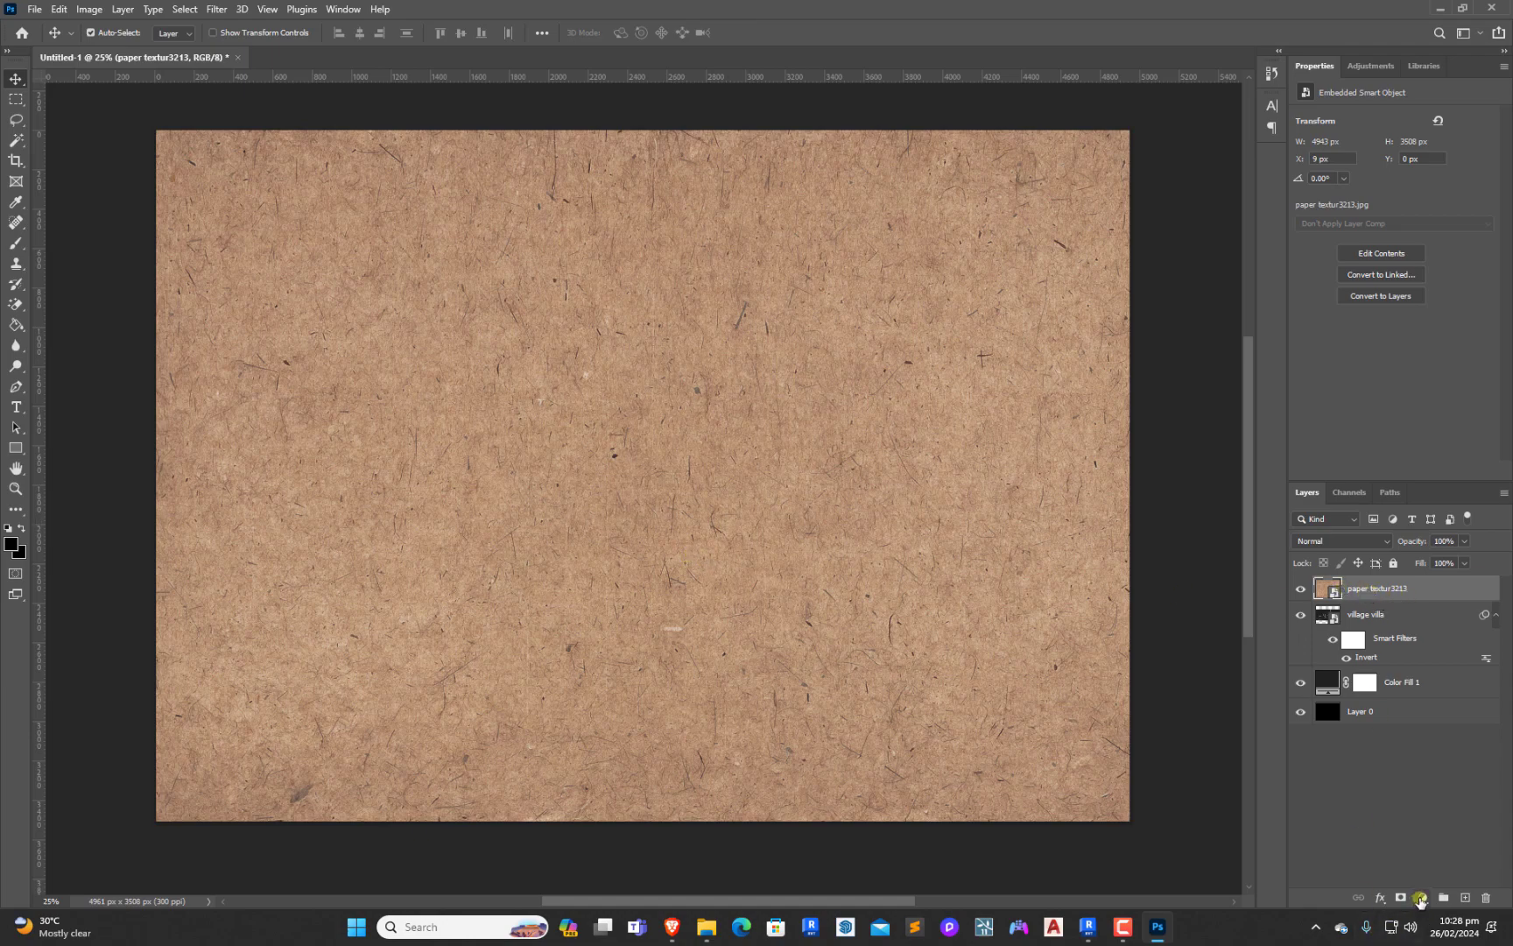
pyautogui.click(1379, 542)
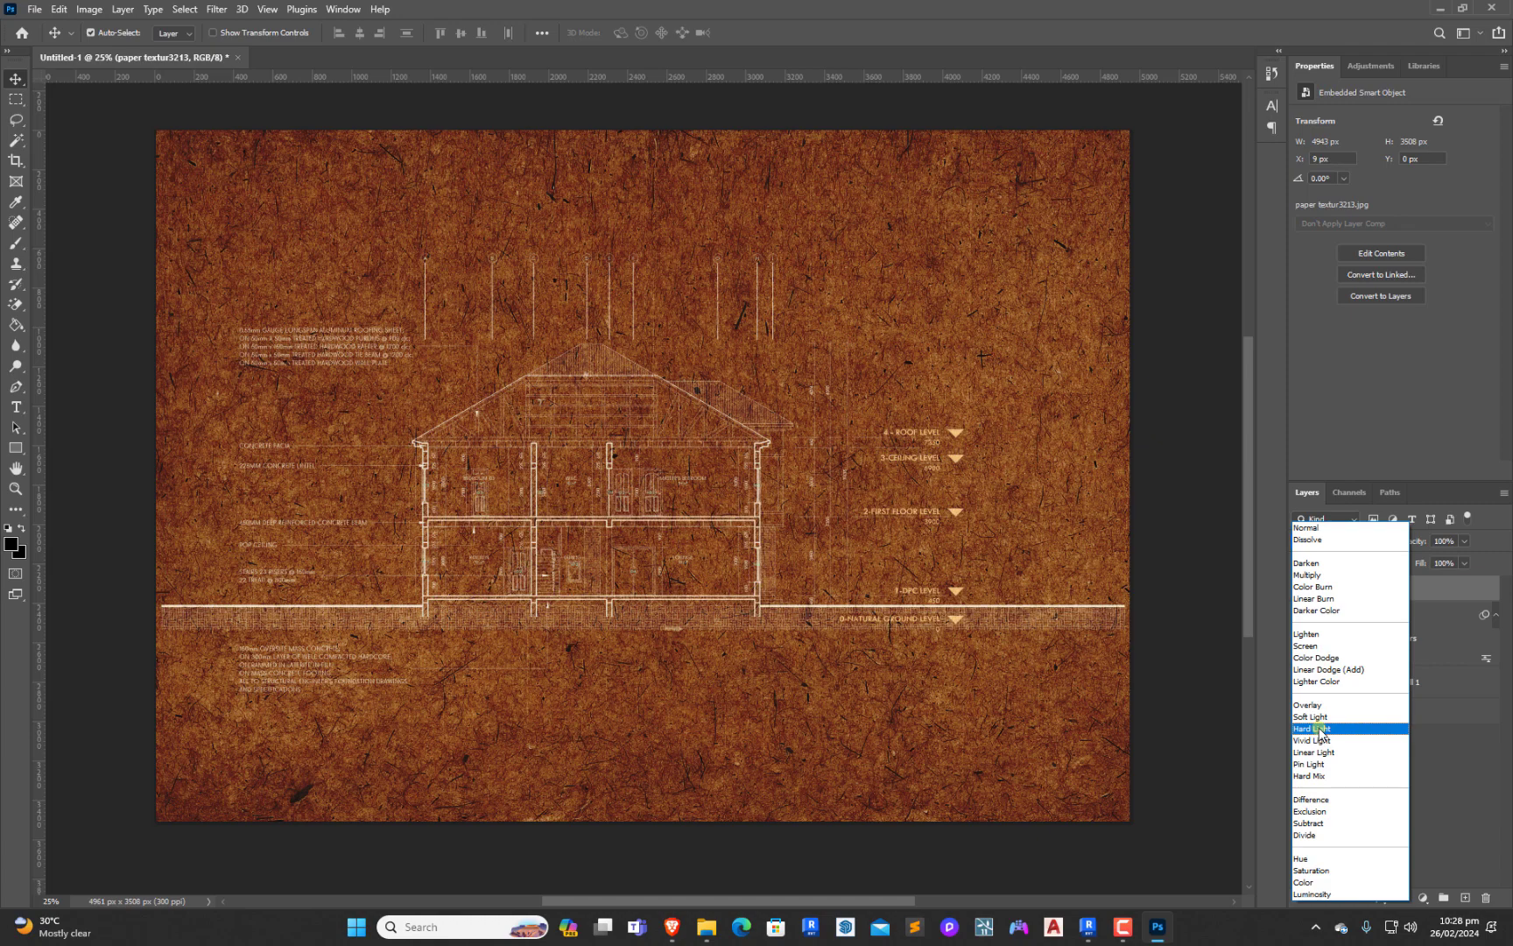
pyautogui.click(1322, 730)
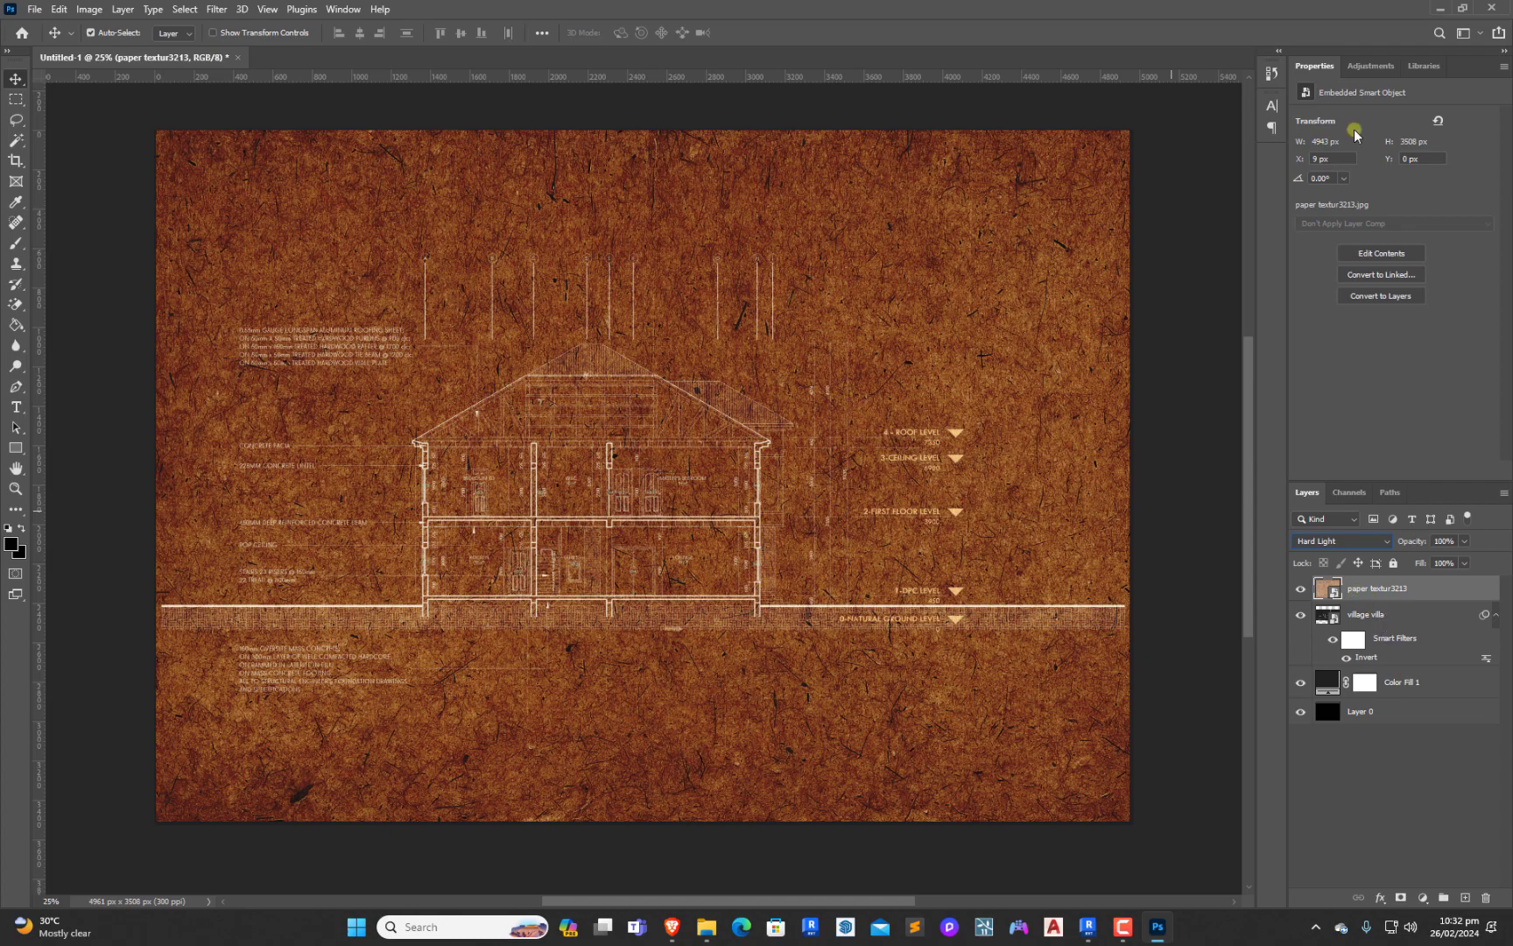
# Add a Hue/Saturation adjustment with saturation -100 above the paper texture and clip it to that layer
pyautogui.click(1362, 68)
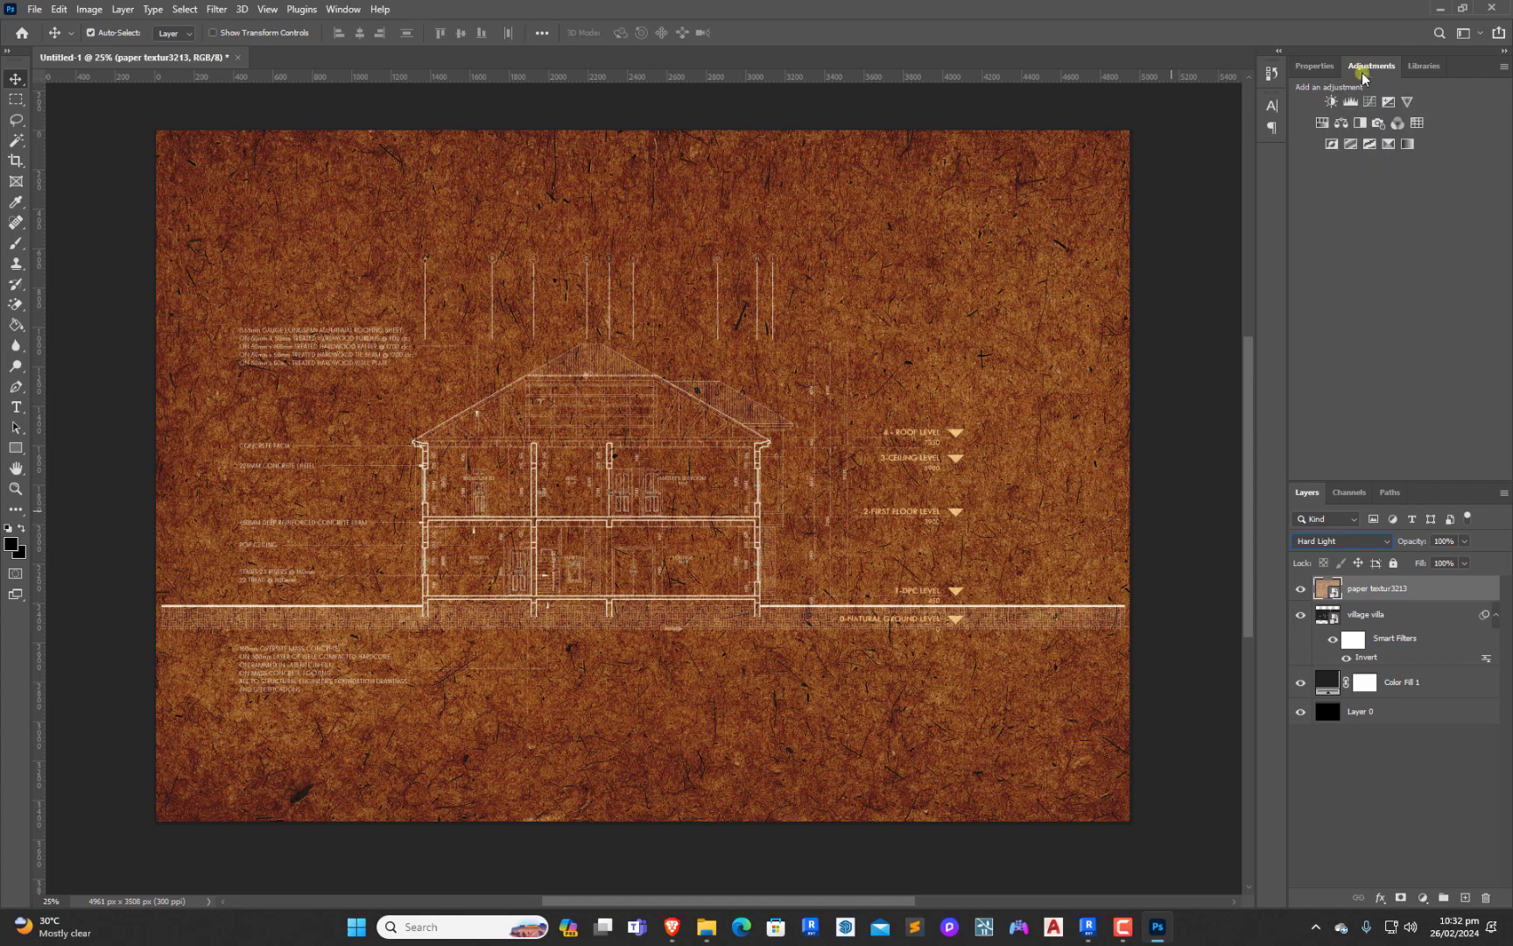
pyautogui.click(1321, 124)
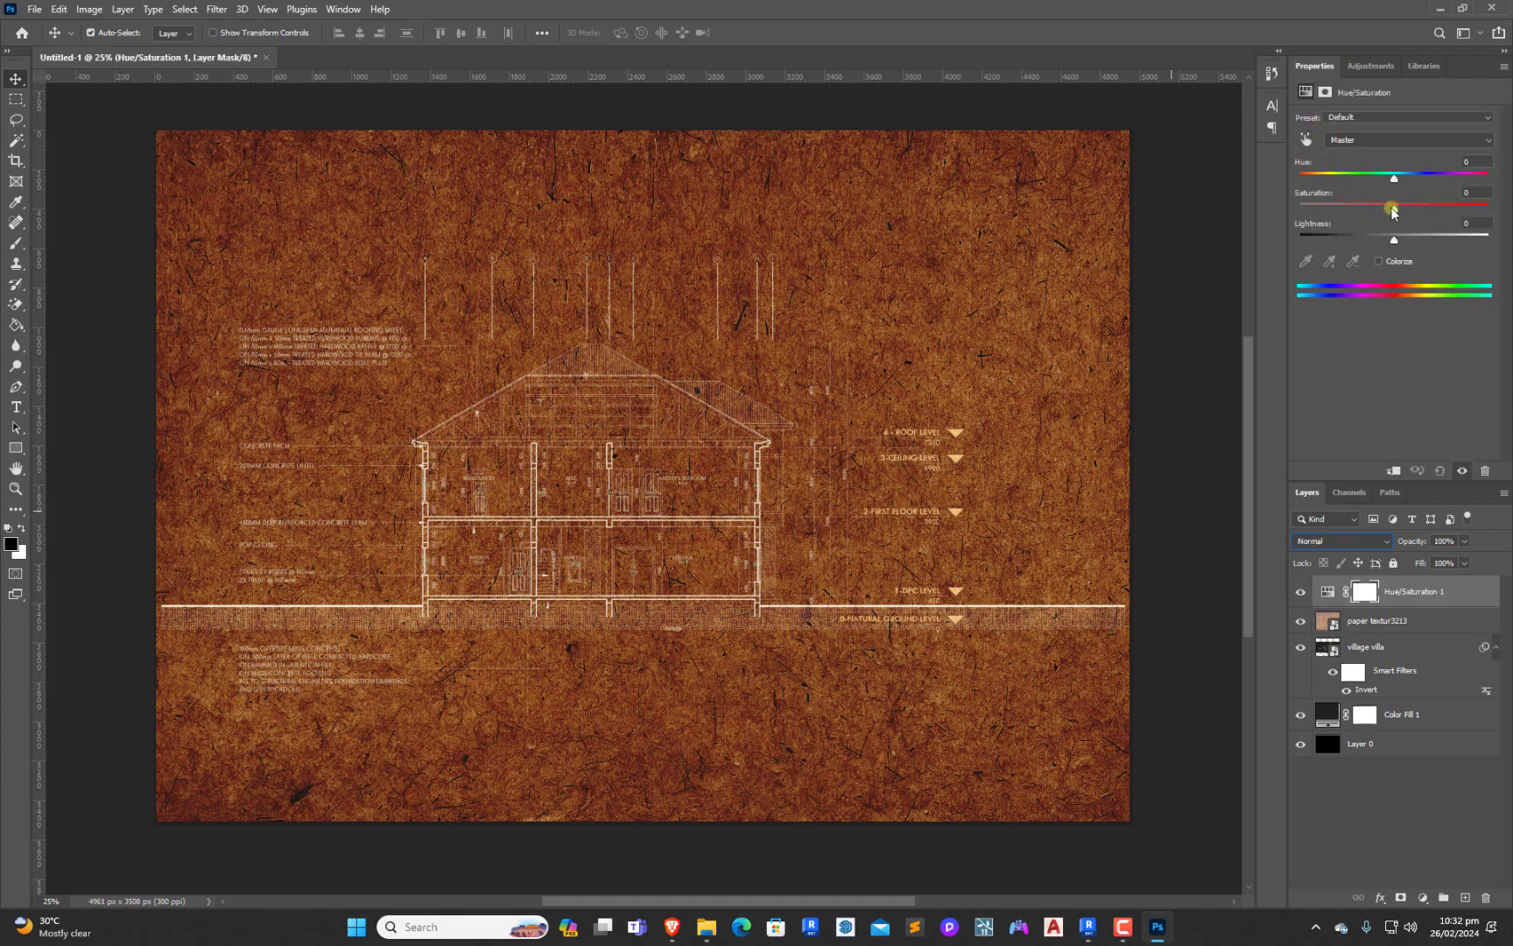
pyautogui.moveTo(1393, 209); pyautogui.dragTo(1300, 208)
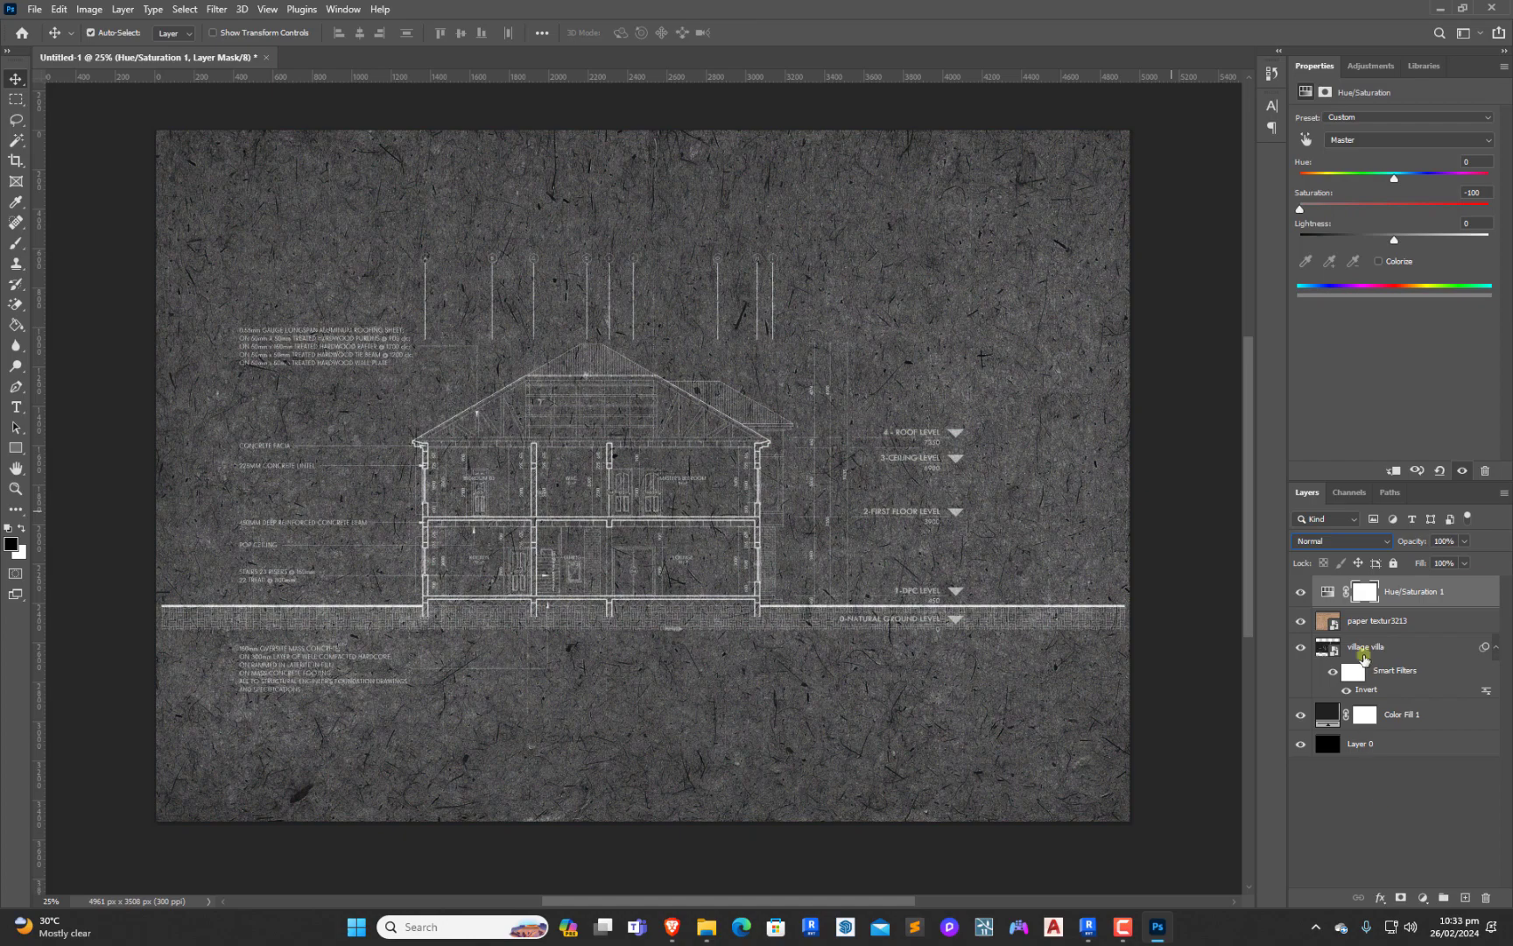
pyautogui.rightClick(1399, 594)
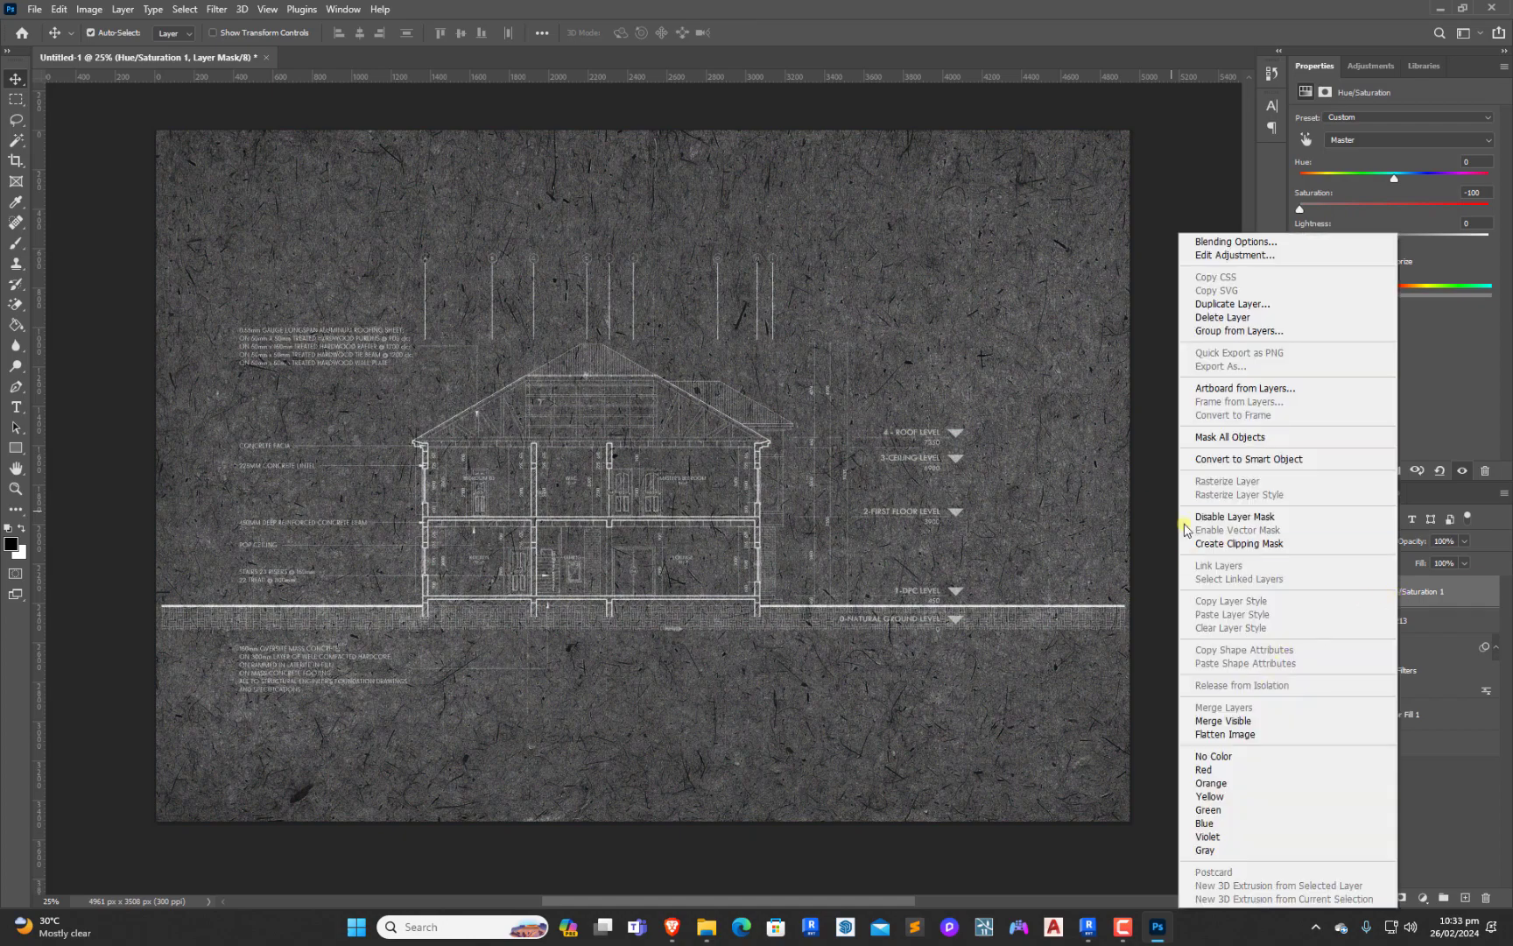
pyautogui.click(1217, 543)
pyautogui.click(1366, 779)
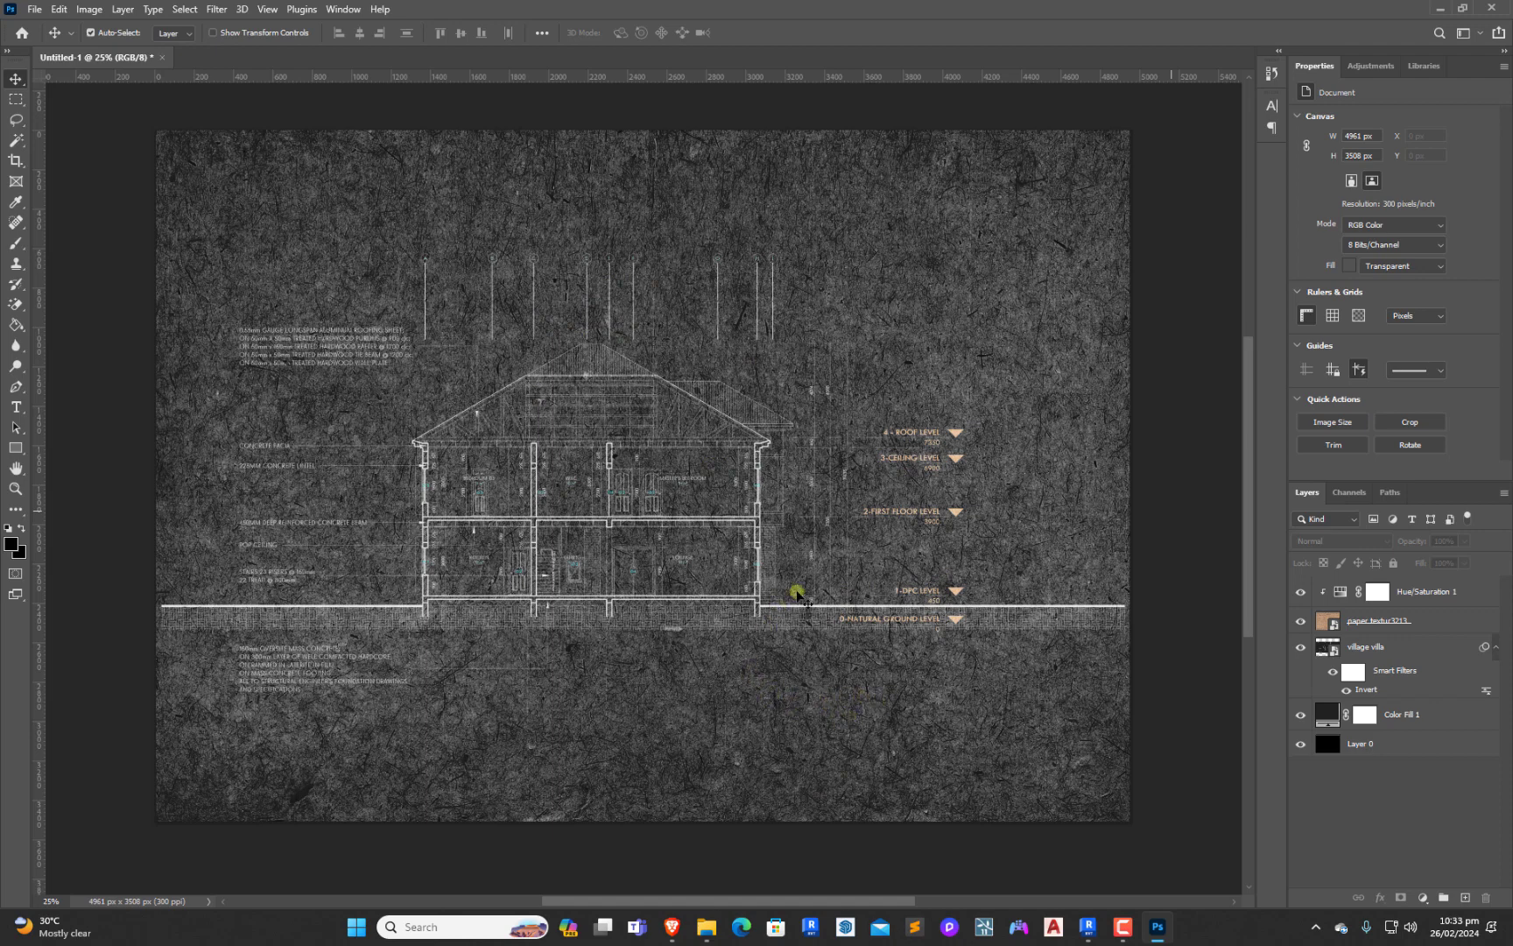
# Lower the paper texture layer's opacity to about 9%
pyautogui.click(1384, 624)
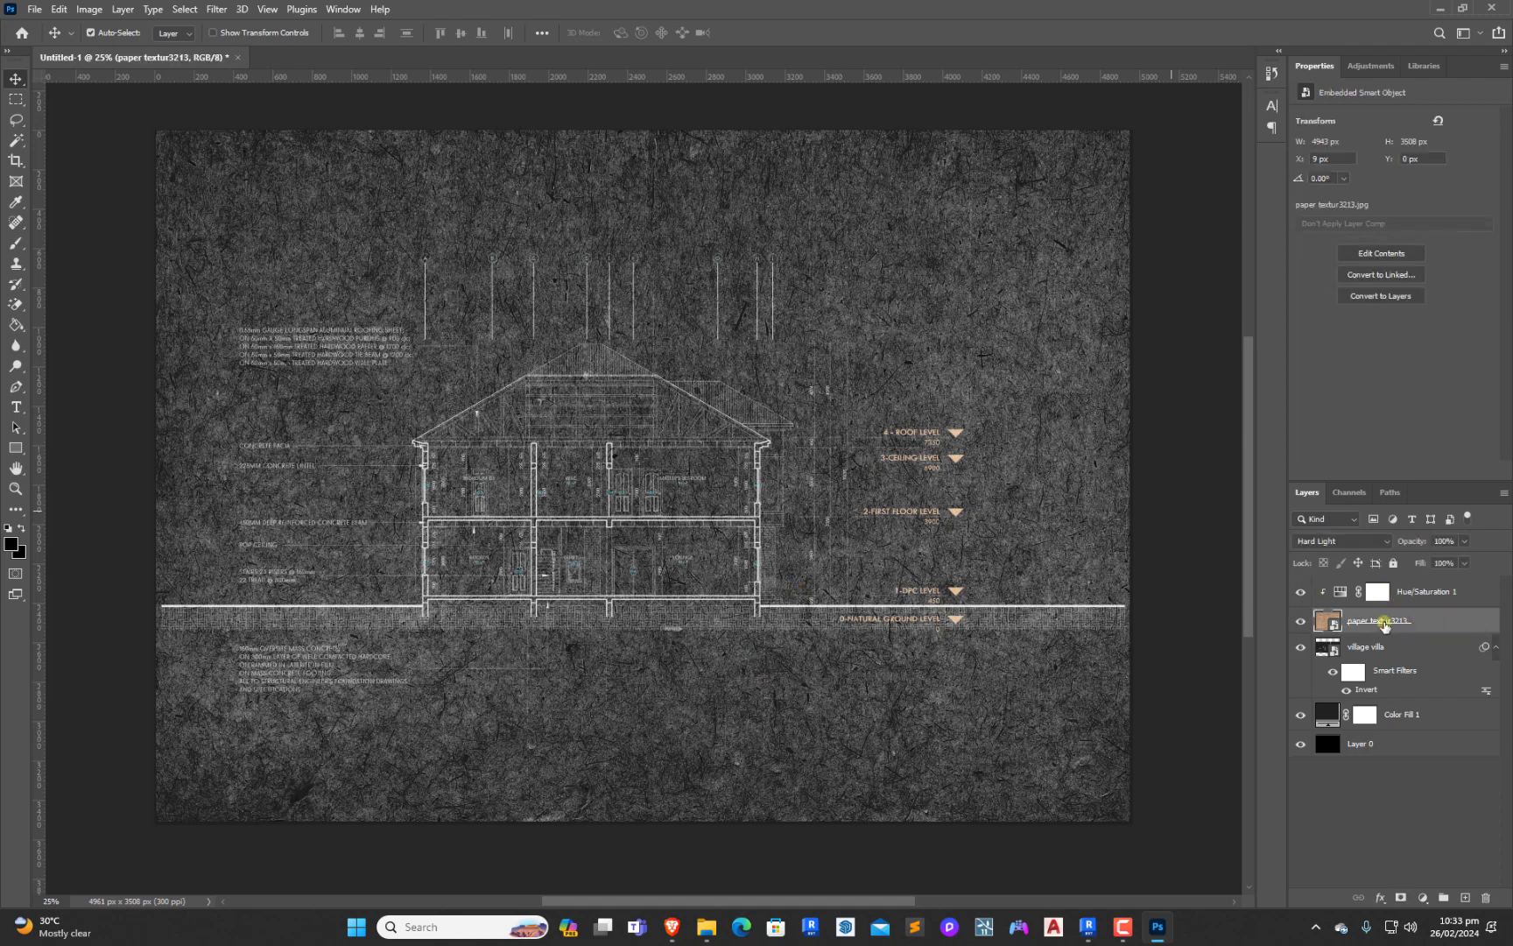
pyautogui.click(1465, 542)
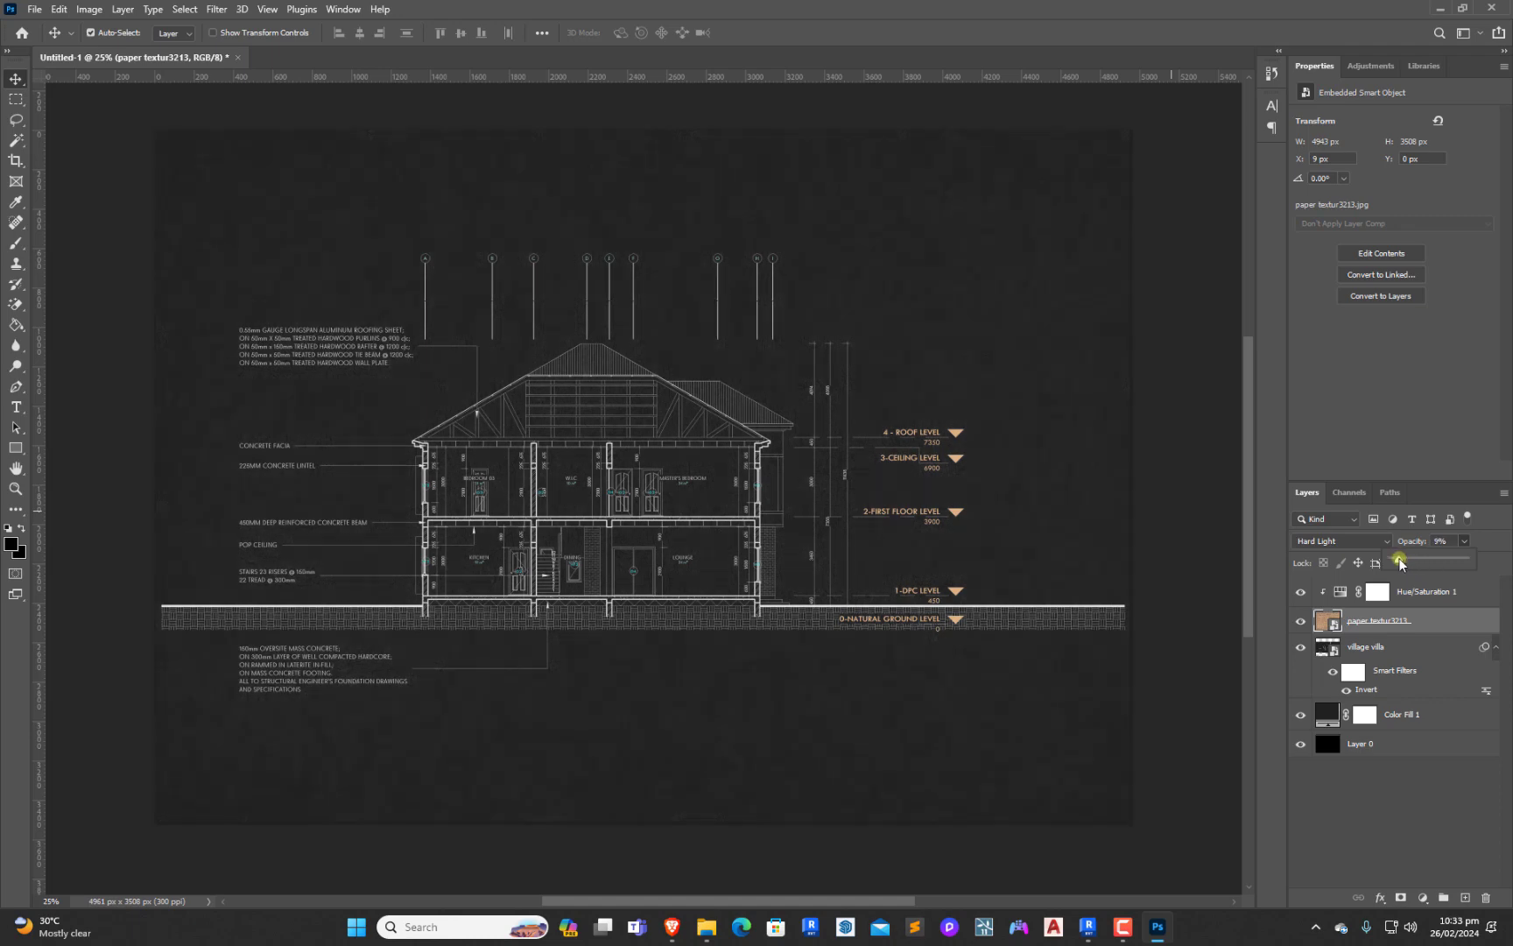
pyautogui.moveTo(1396, 560); pyautogui.dragTo(1393, 562)
pyautogui.moveTo(1396, 562); pyautogui.dragTo(1400, 564)
pyautogui.click(1392, 788)
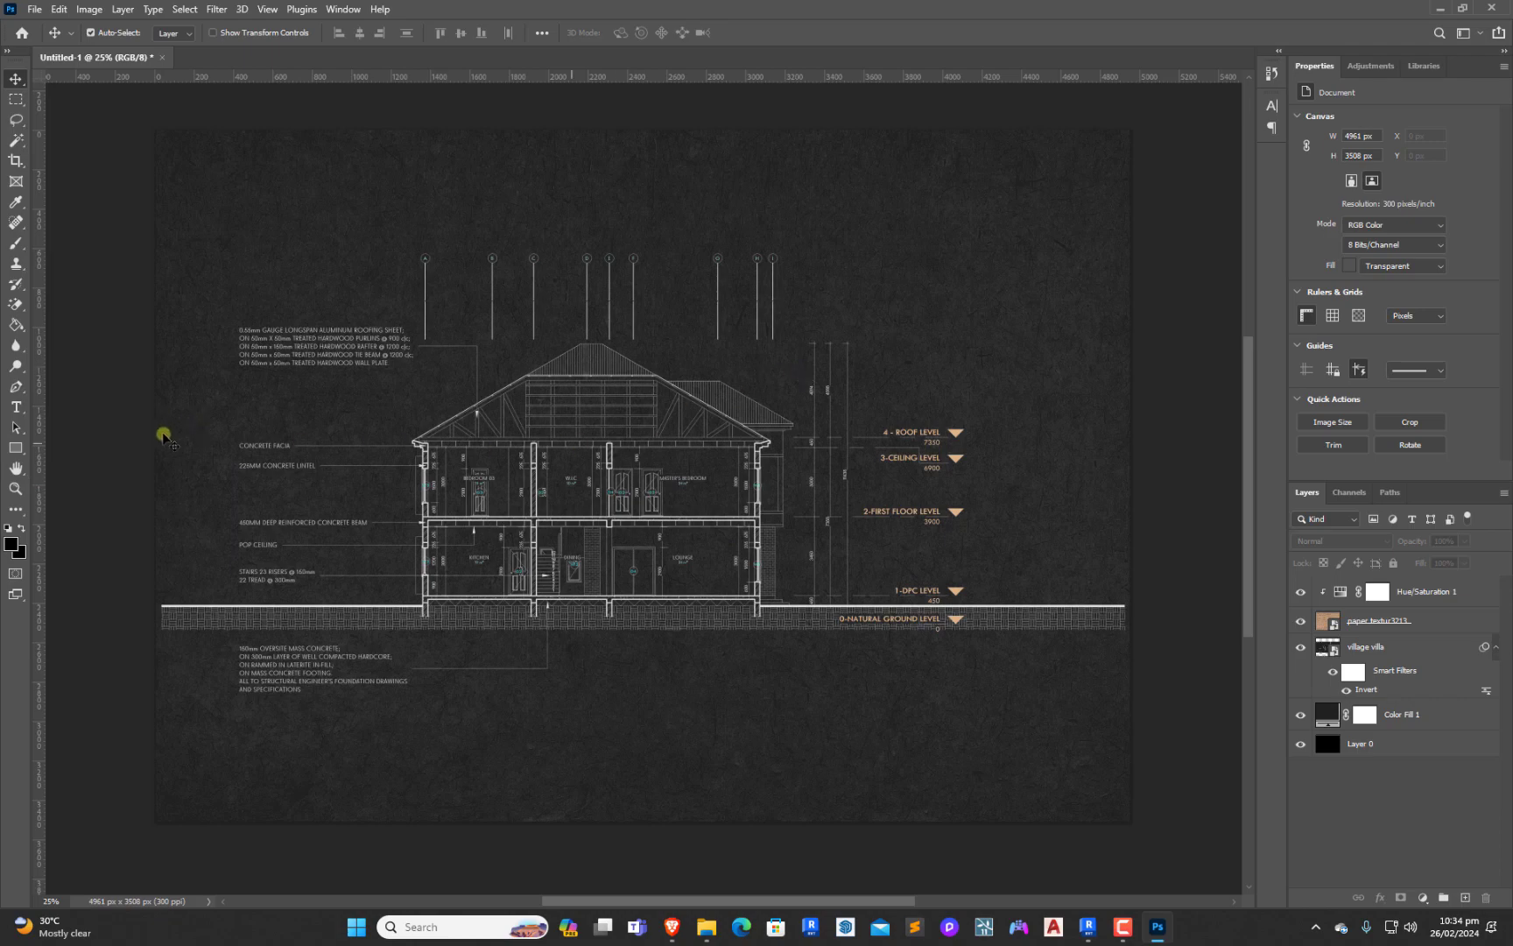
# Draw two white, strokeless trees of about 891 px and 775 px left of the house using the first Leaf Trees custom shape
pyautogui.click(15, 450)
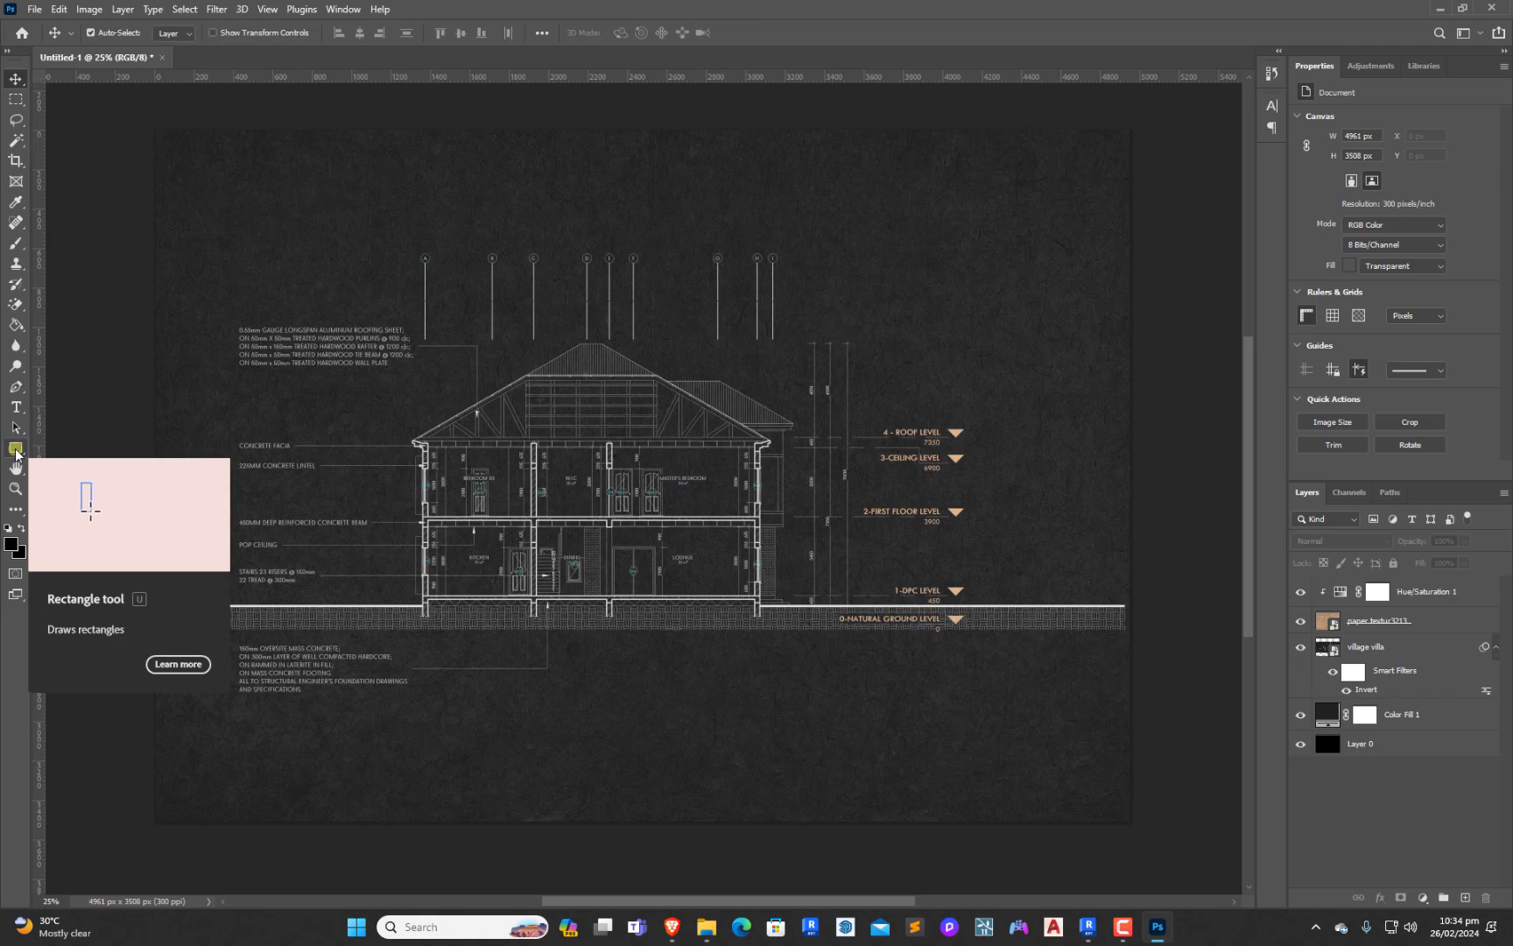
pyautogui.click(15, 450)
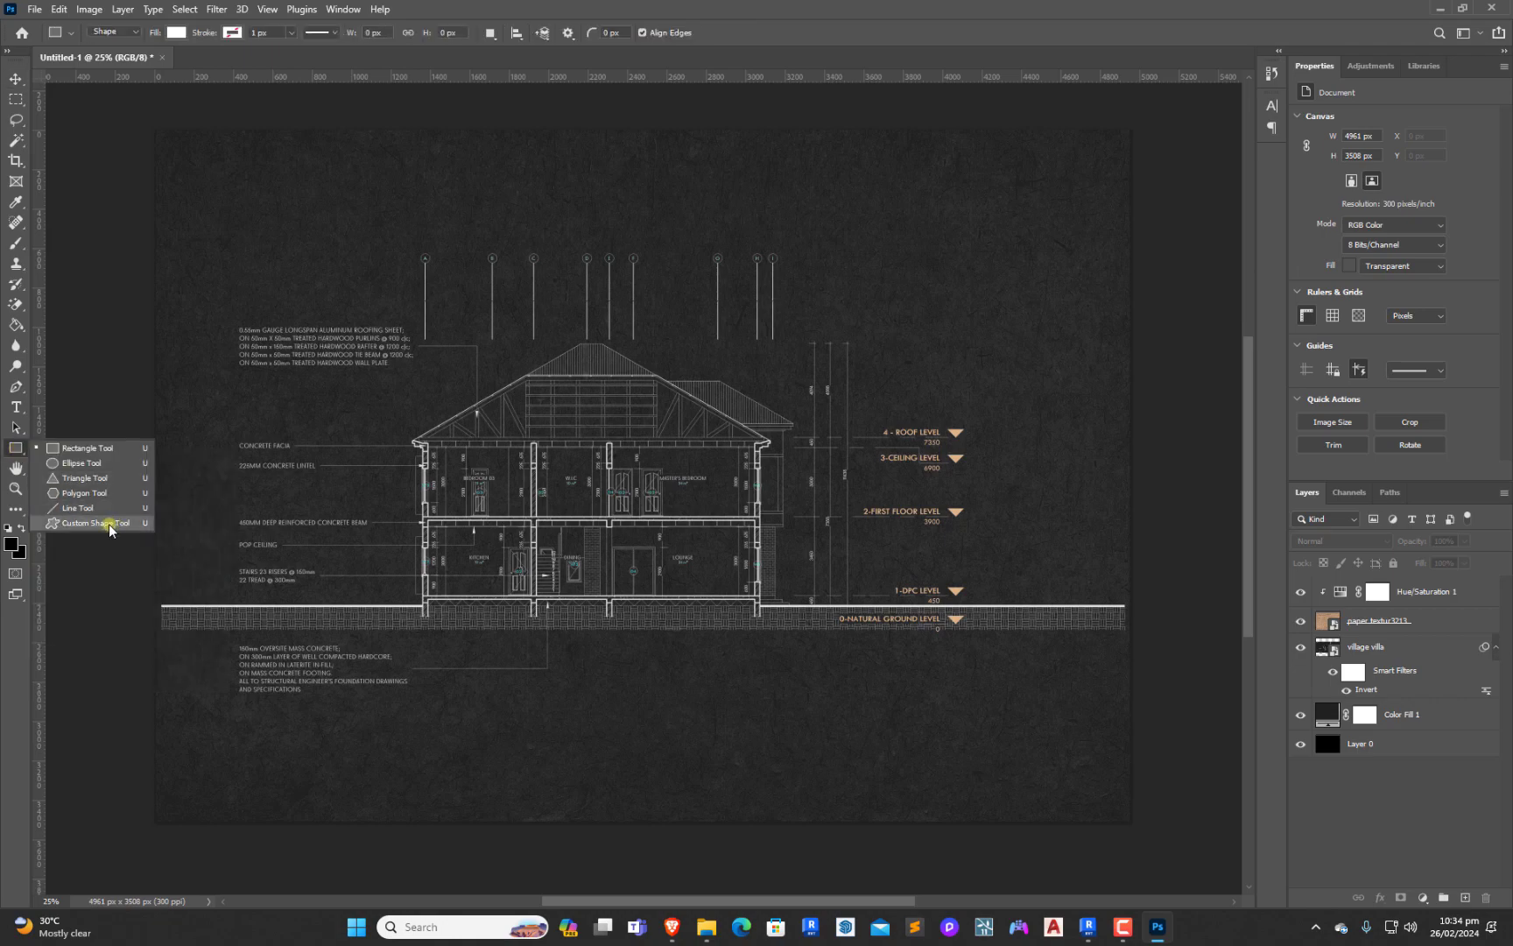
pyautogui.click(96, 523)
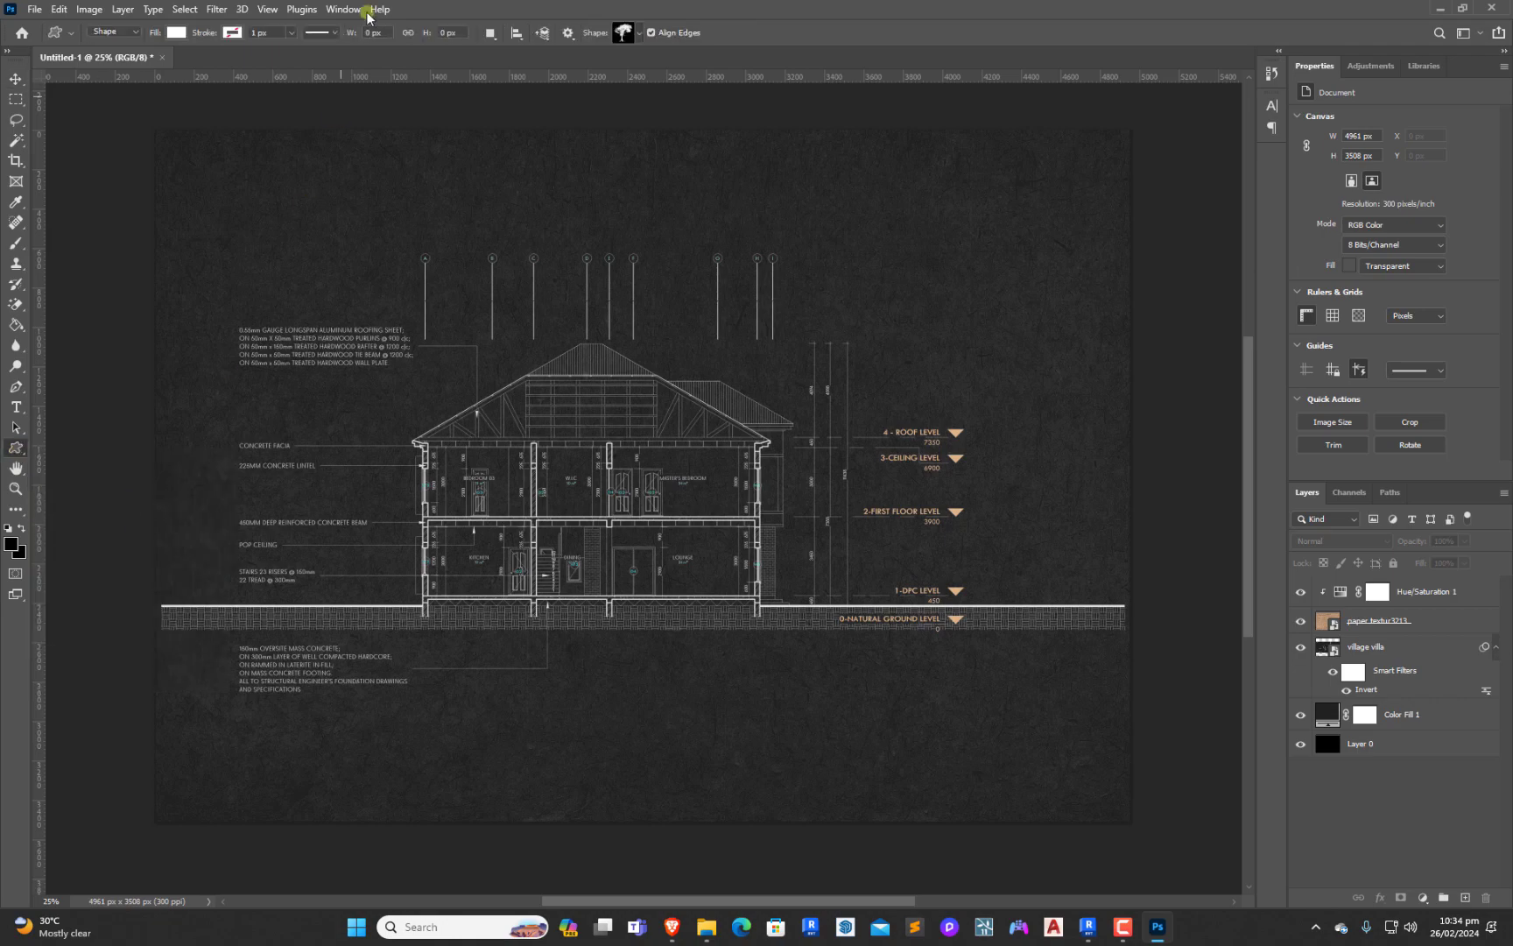
pyautogui.click(625, 33)
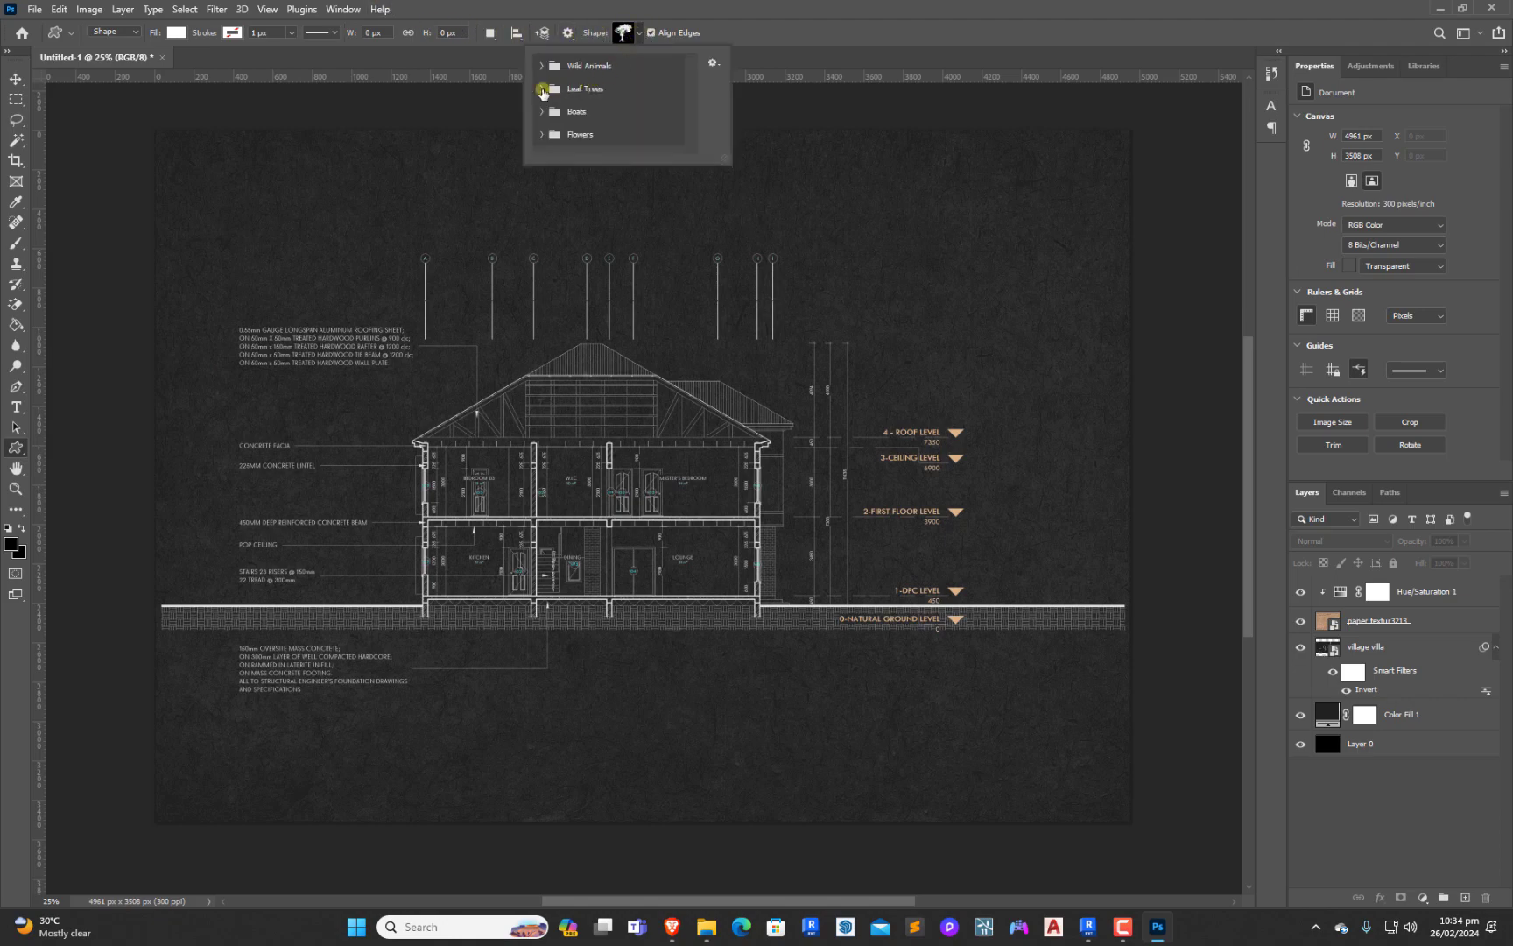
pyautogui.click(543, 90)
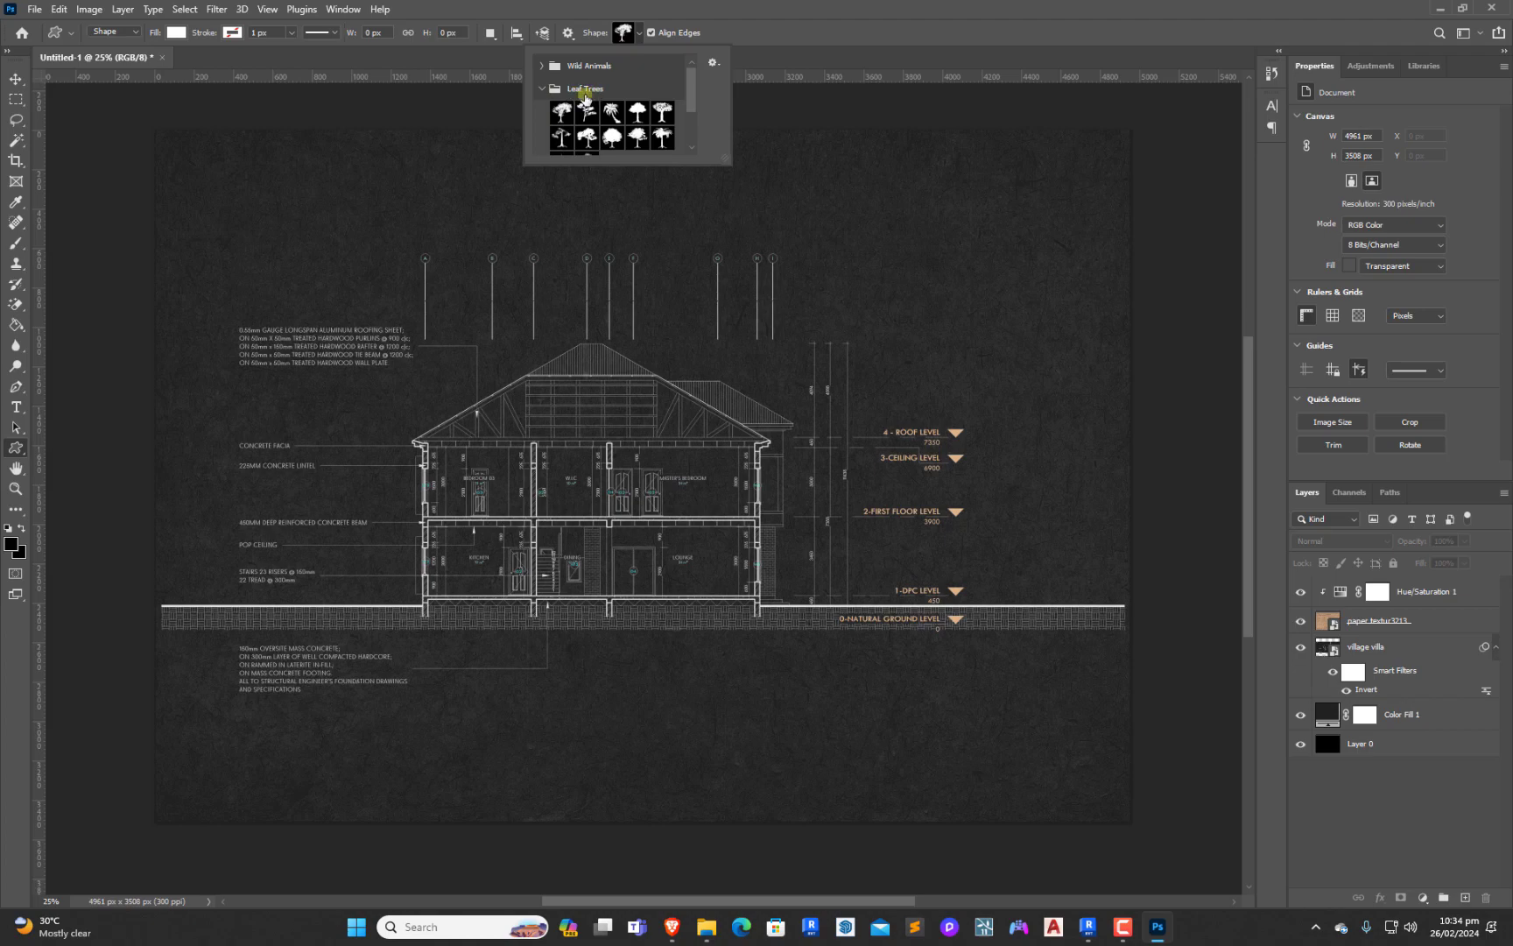
pyautogui.click(562, 112)
pyautogui.click(232, 35)
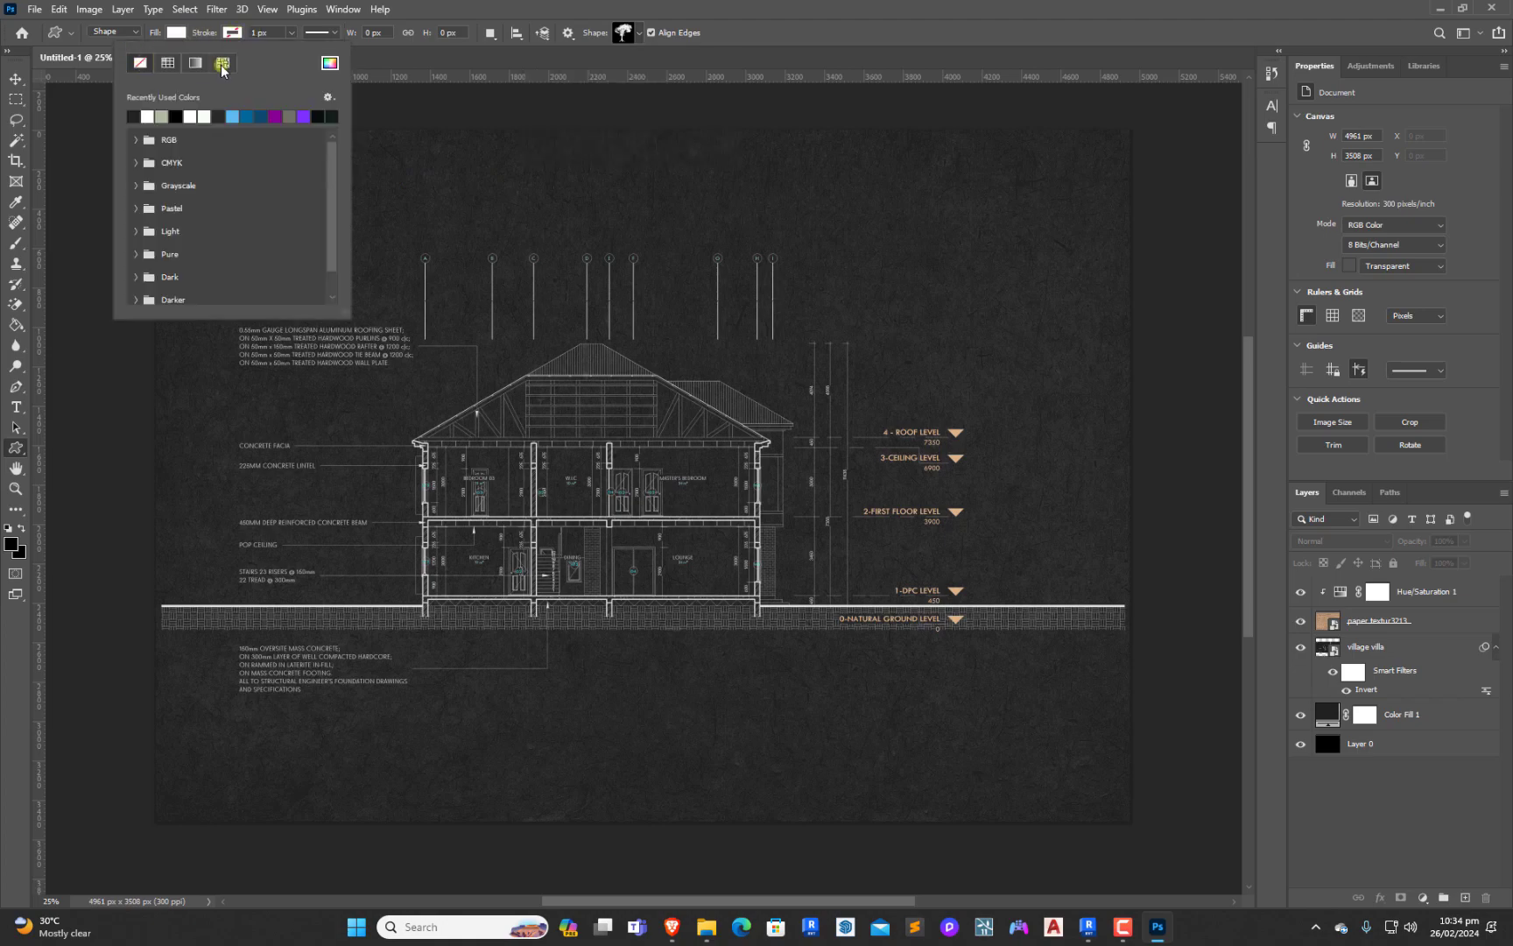
pyautogui.click(230, 34)
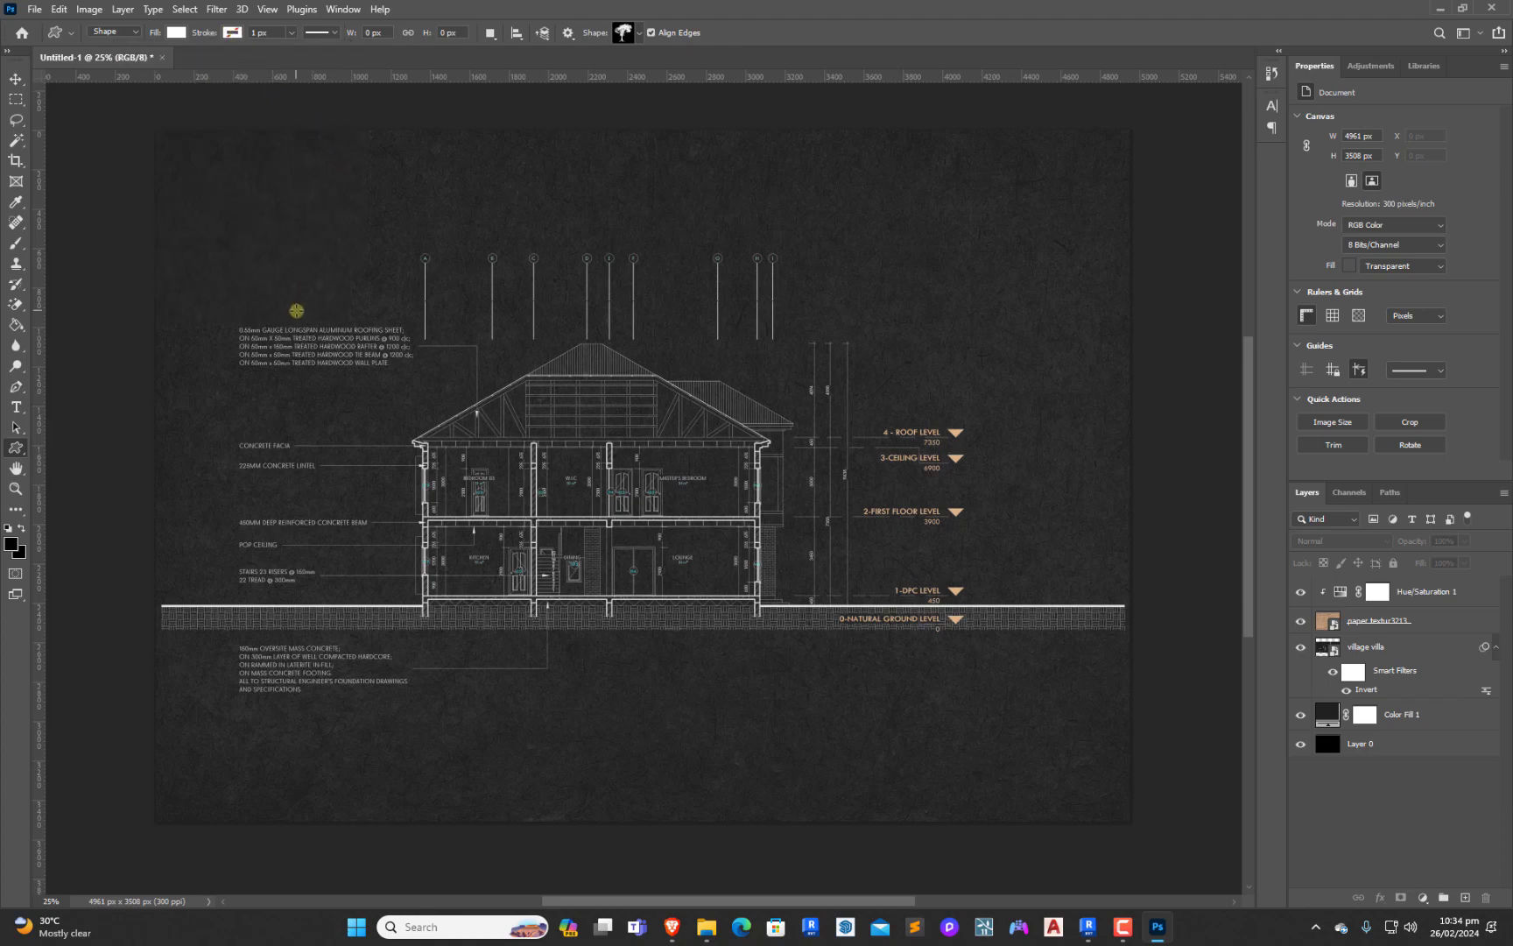
pyautogui.moveTo(296, 311); pyautogui.dragTo(471, 700)
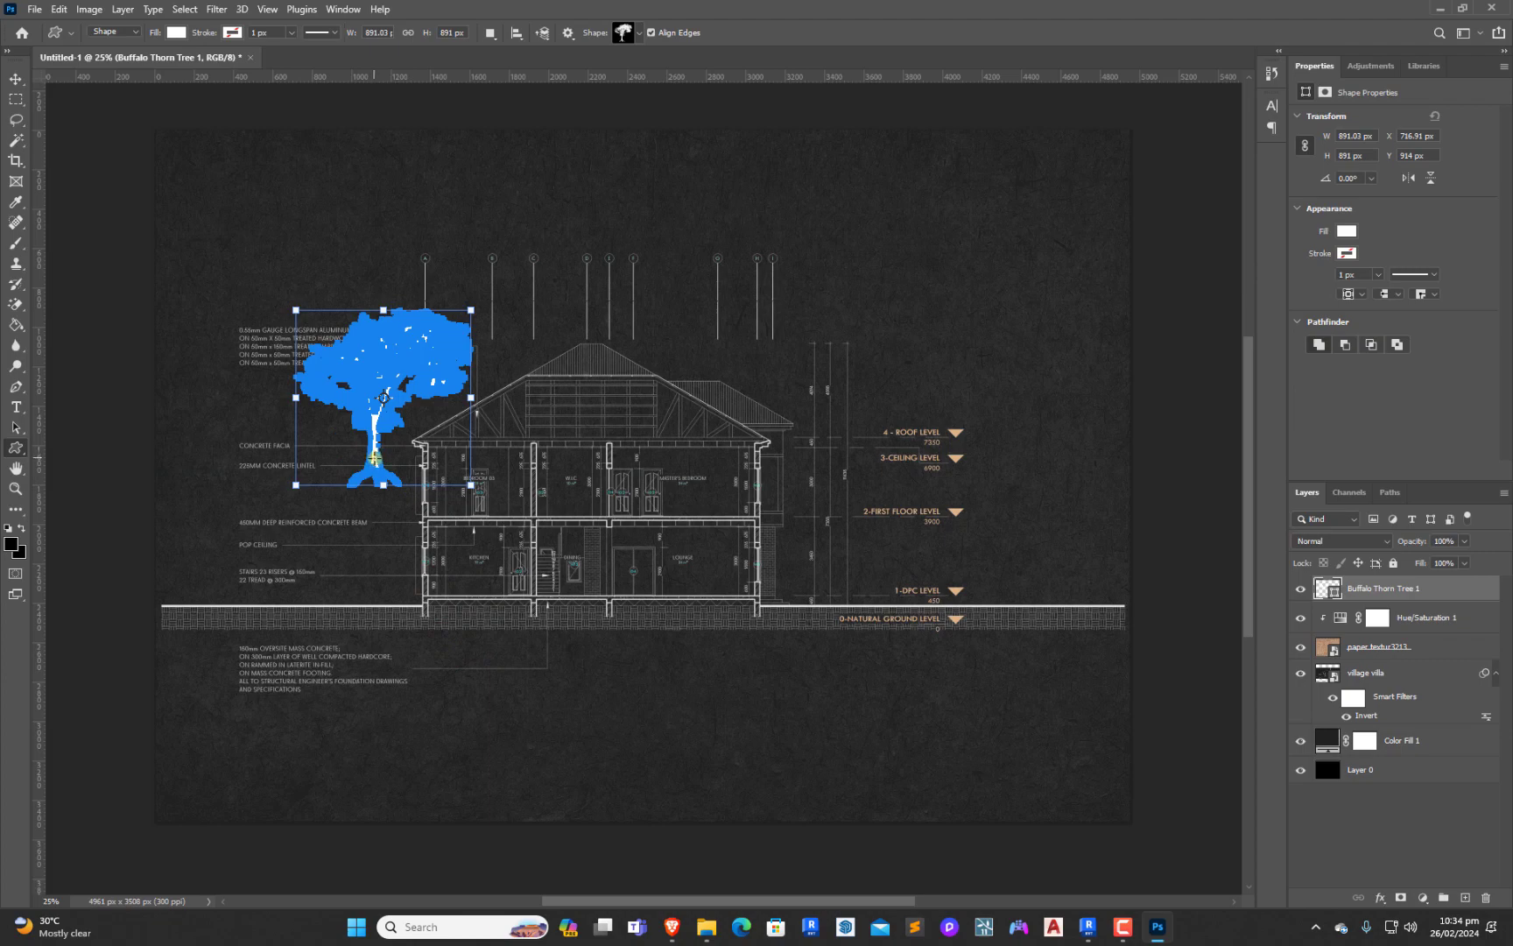
pyautogui.moveTo(361, 474); pyautogui.dragTo(221, 712)
pyautogui.click(14, 79)
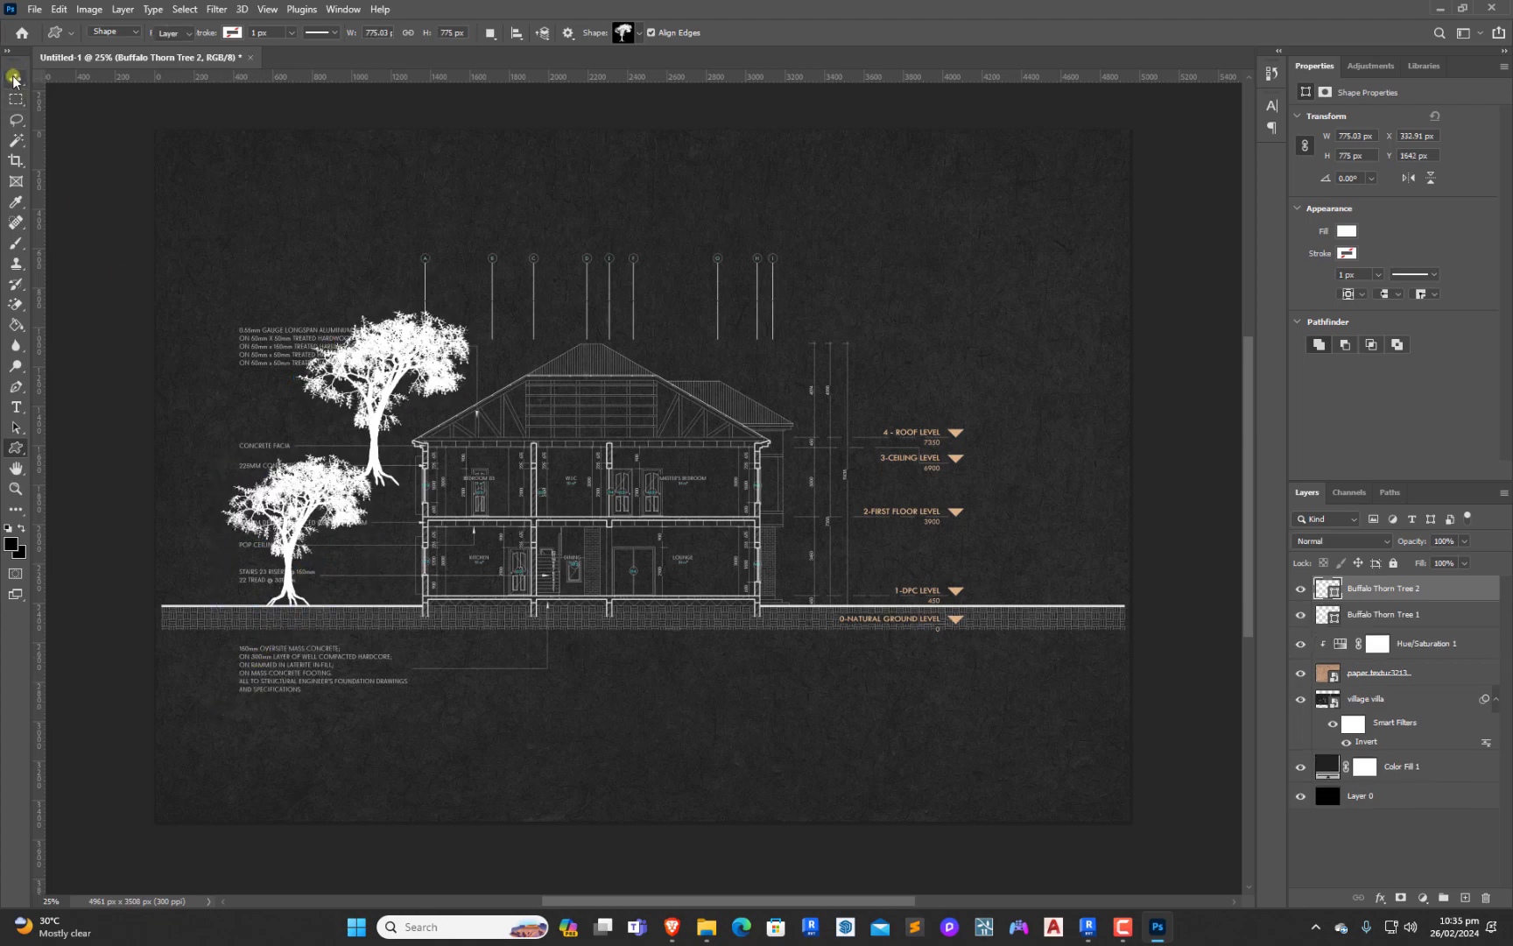
pyautogui.click(374, 392)
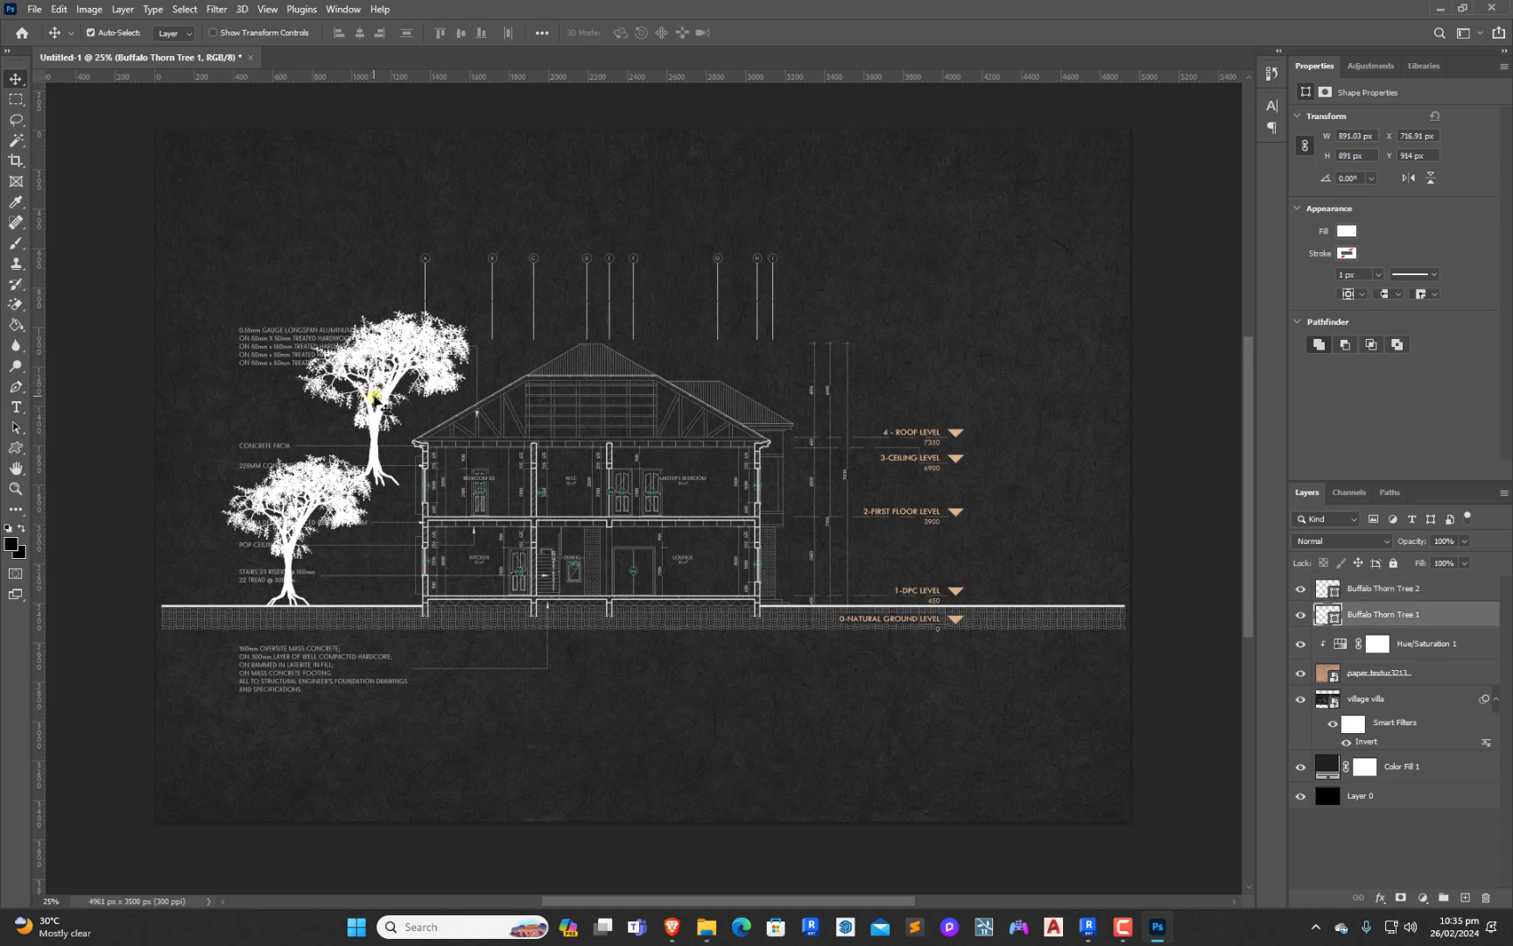
pyautogui.moveTo(376, 399); pyautogui.dragTo(434, 401)
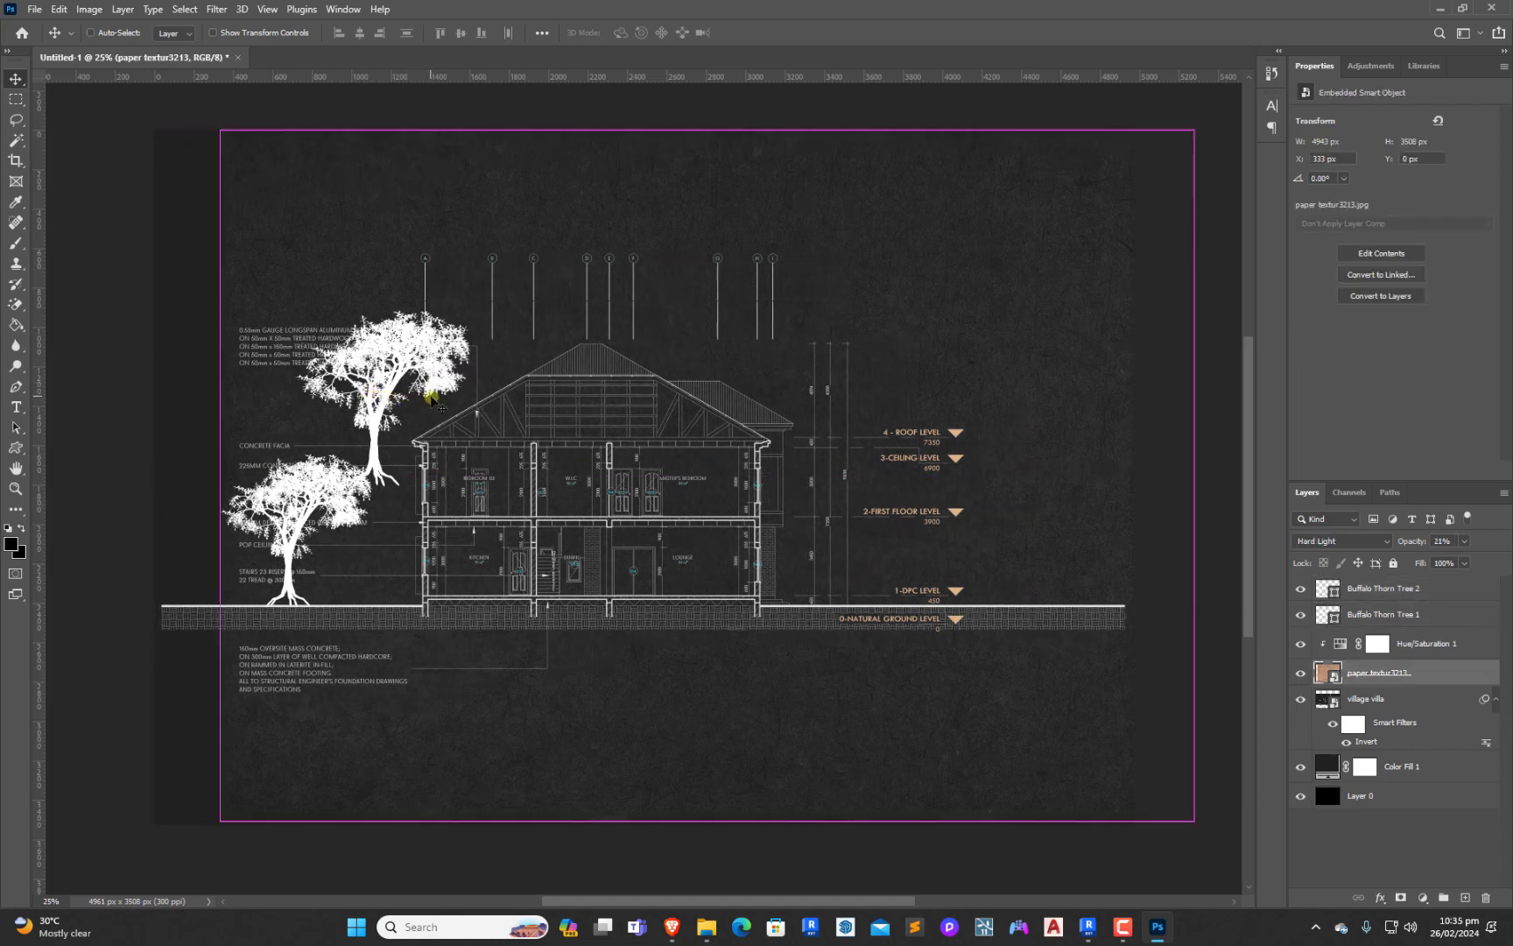
pyautogui.hotkey('ctrl', 'z')
# Move the Buffalo Thorn Tree 1 shape to the far right end of the section, standing on the ground line beyond the level markers
pyautogui.click(1378, 597)
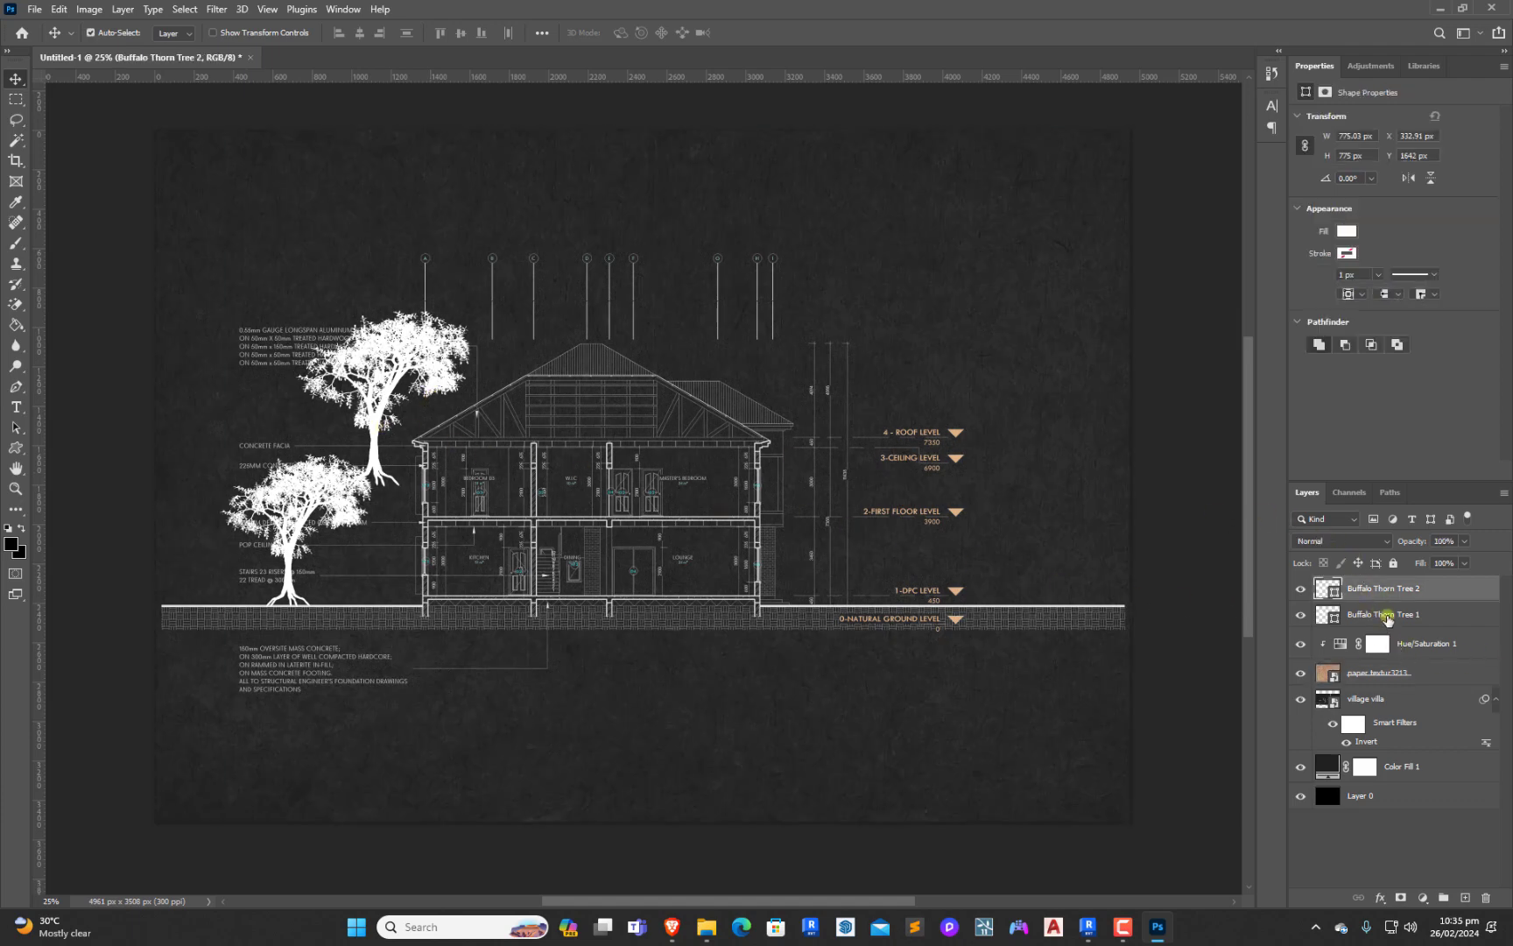
pyautogui.click(1387, 617)
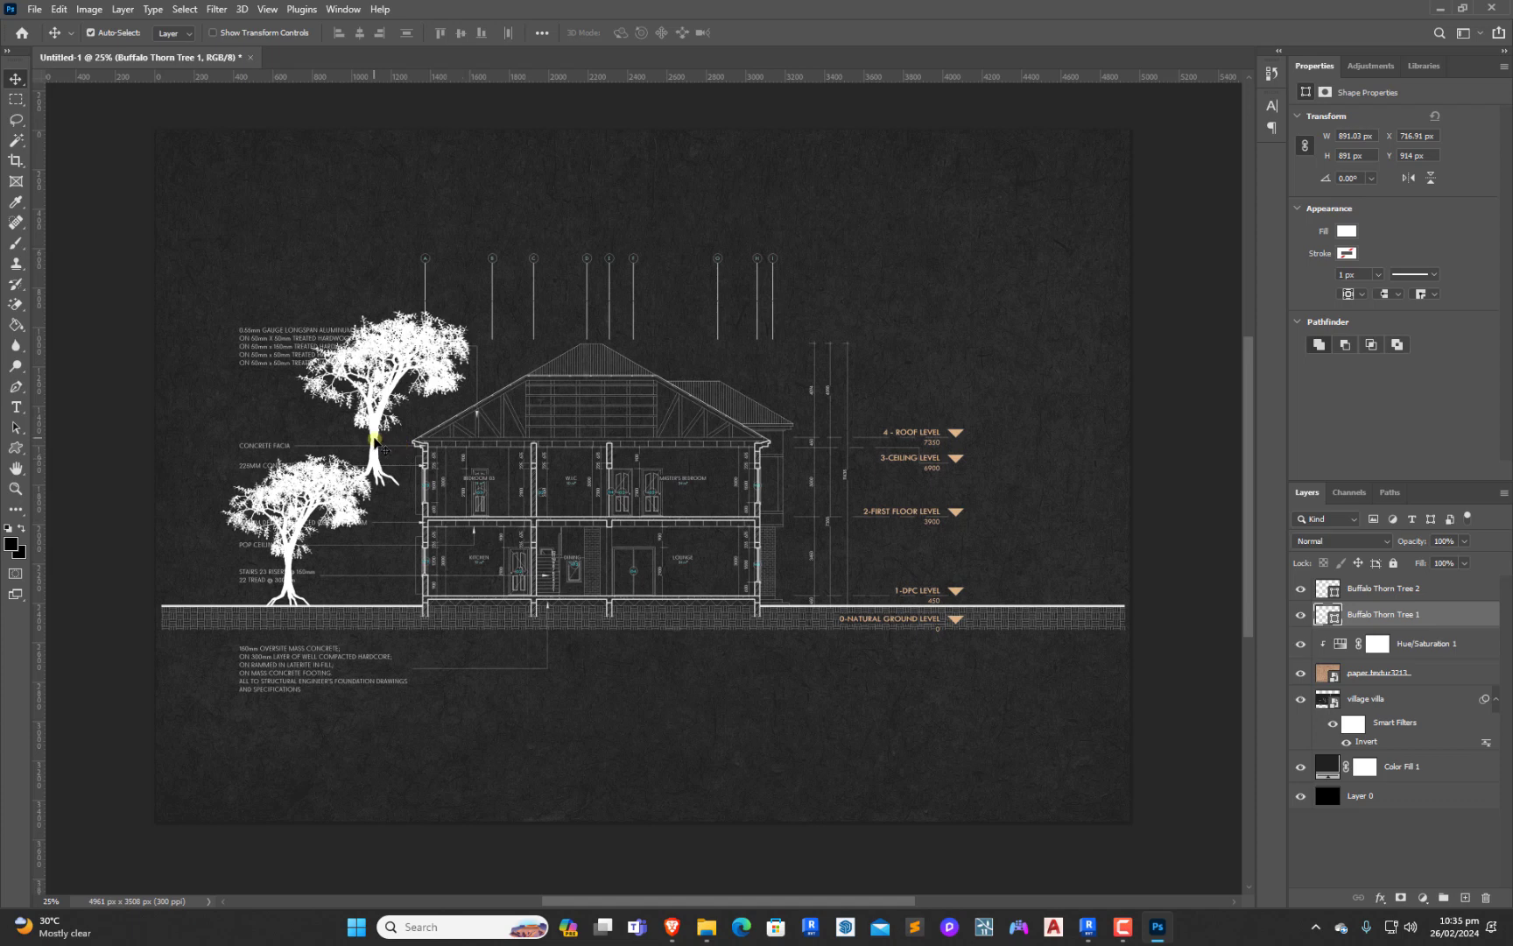
pyautogui.press('ctrl')
pyautogui.hotkey('ctrl', 't')
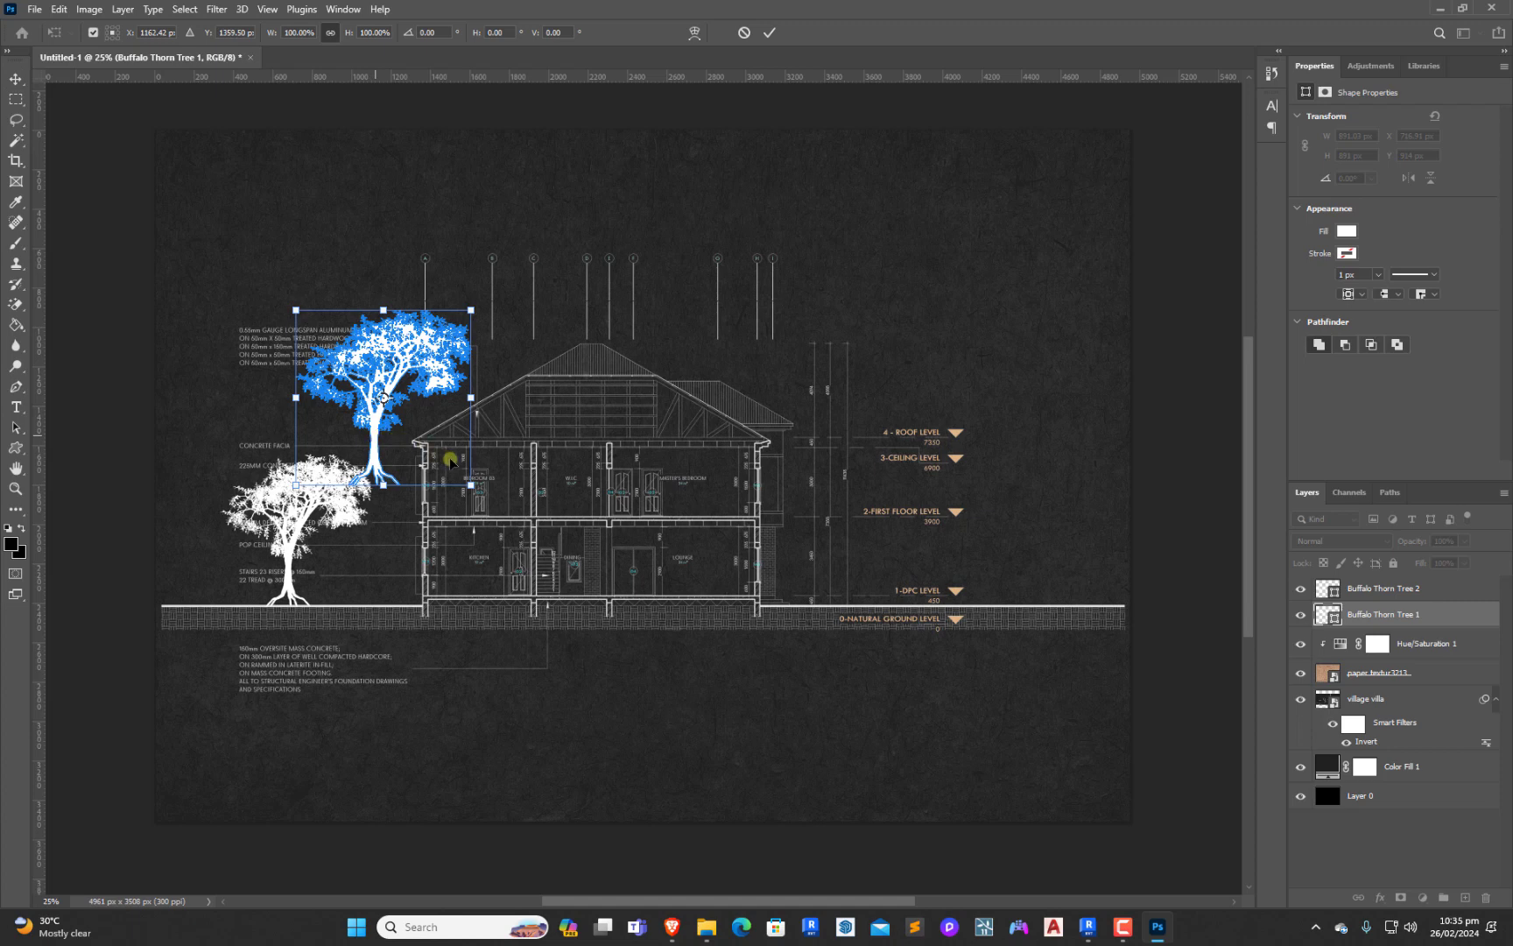
pyautogui.press('Right')
pyautogui.moveTo(651, 517); pyautogui.dragTo(1032, 561)
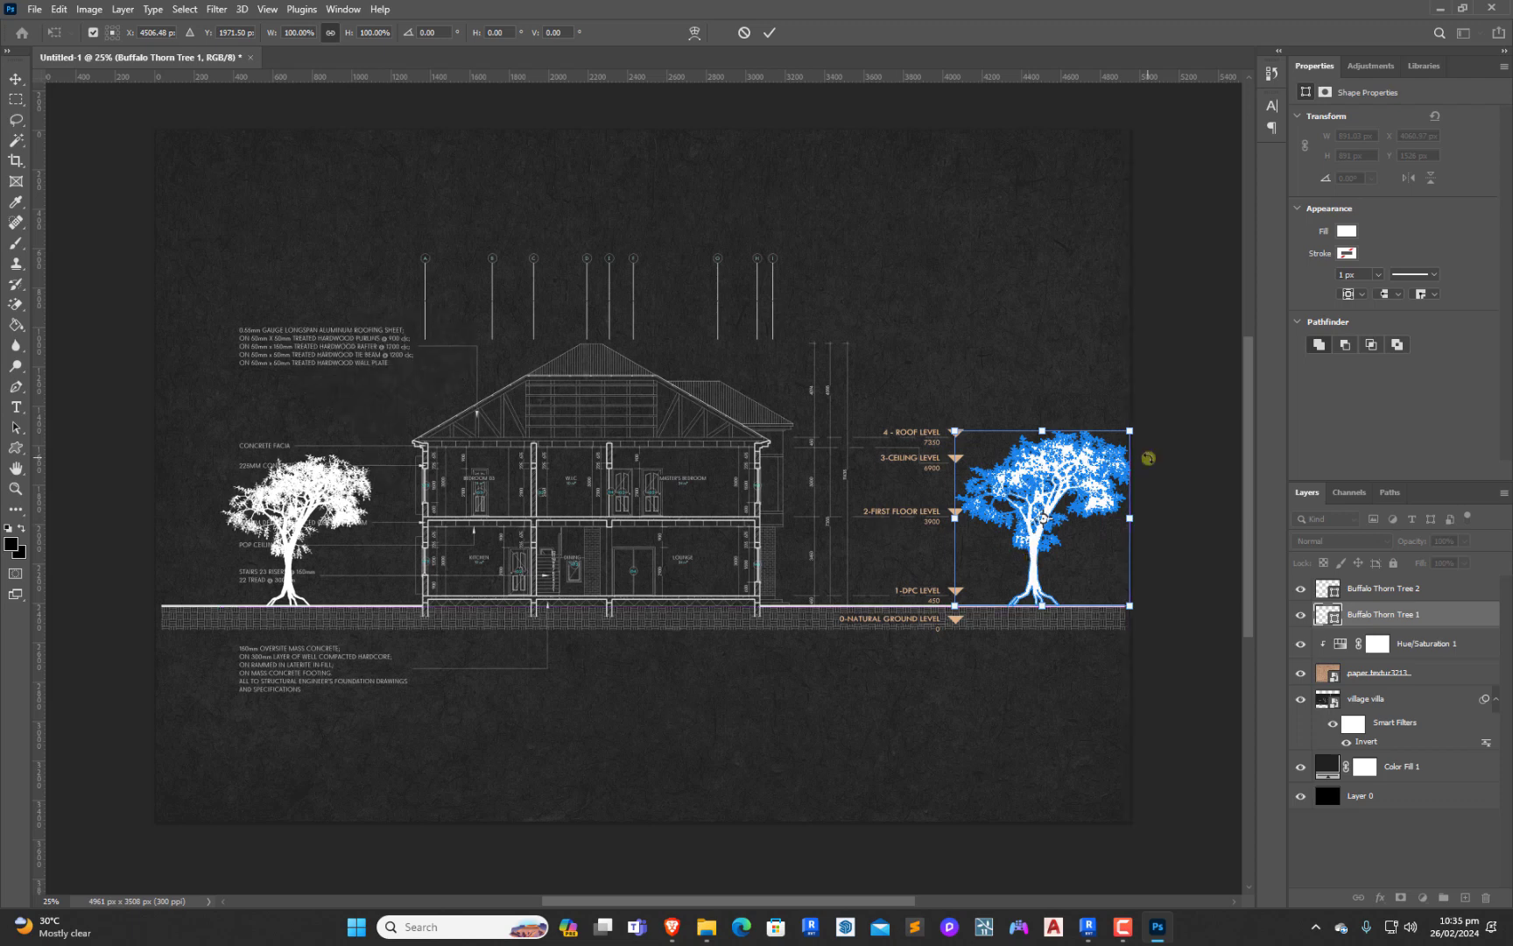
pyautogui.press('Return')
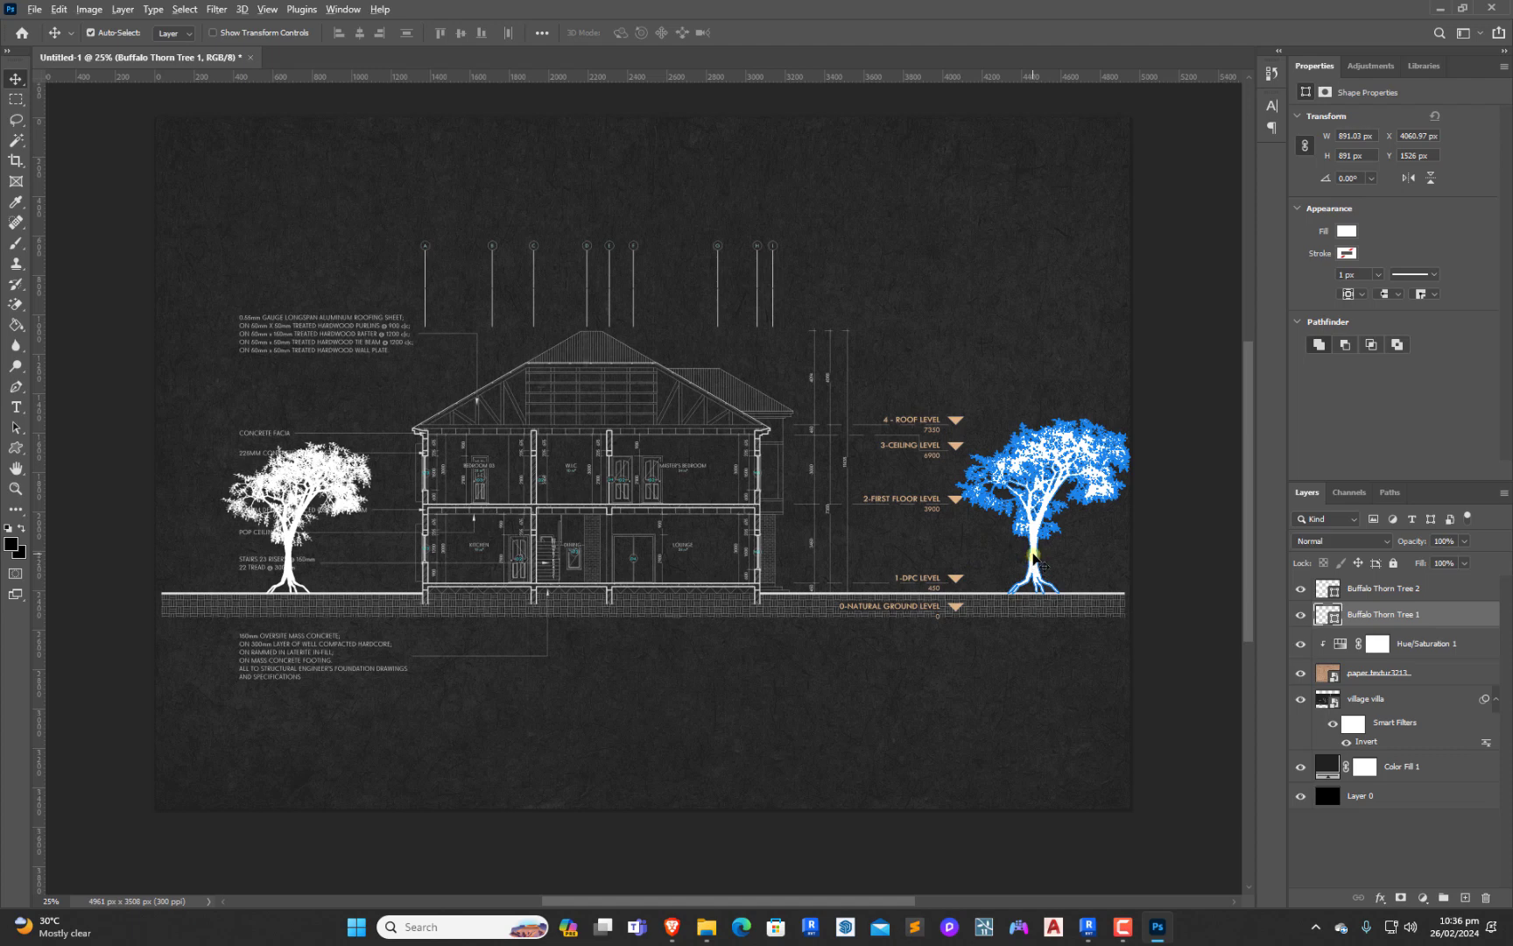
# Duplicate the far-right tree beside the house and scale the copy to about 200%, keeping its base on the ground line
pyautogui.moveTo(1033, 556); pyautogui.dragTo(856, 557)
pyautogui.moveTo(851, 558); pyautogui.dragTo(838, 555)
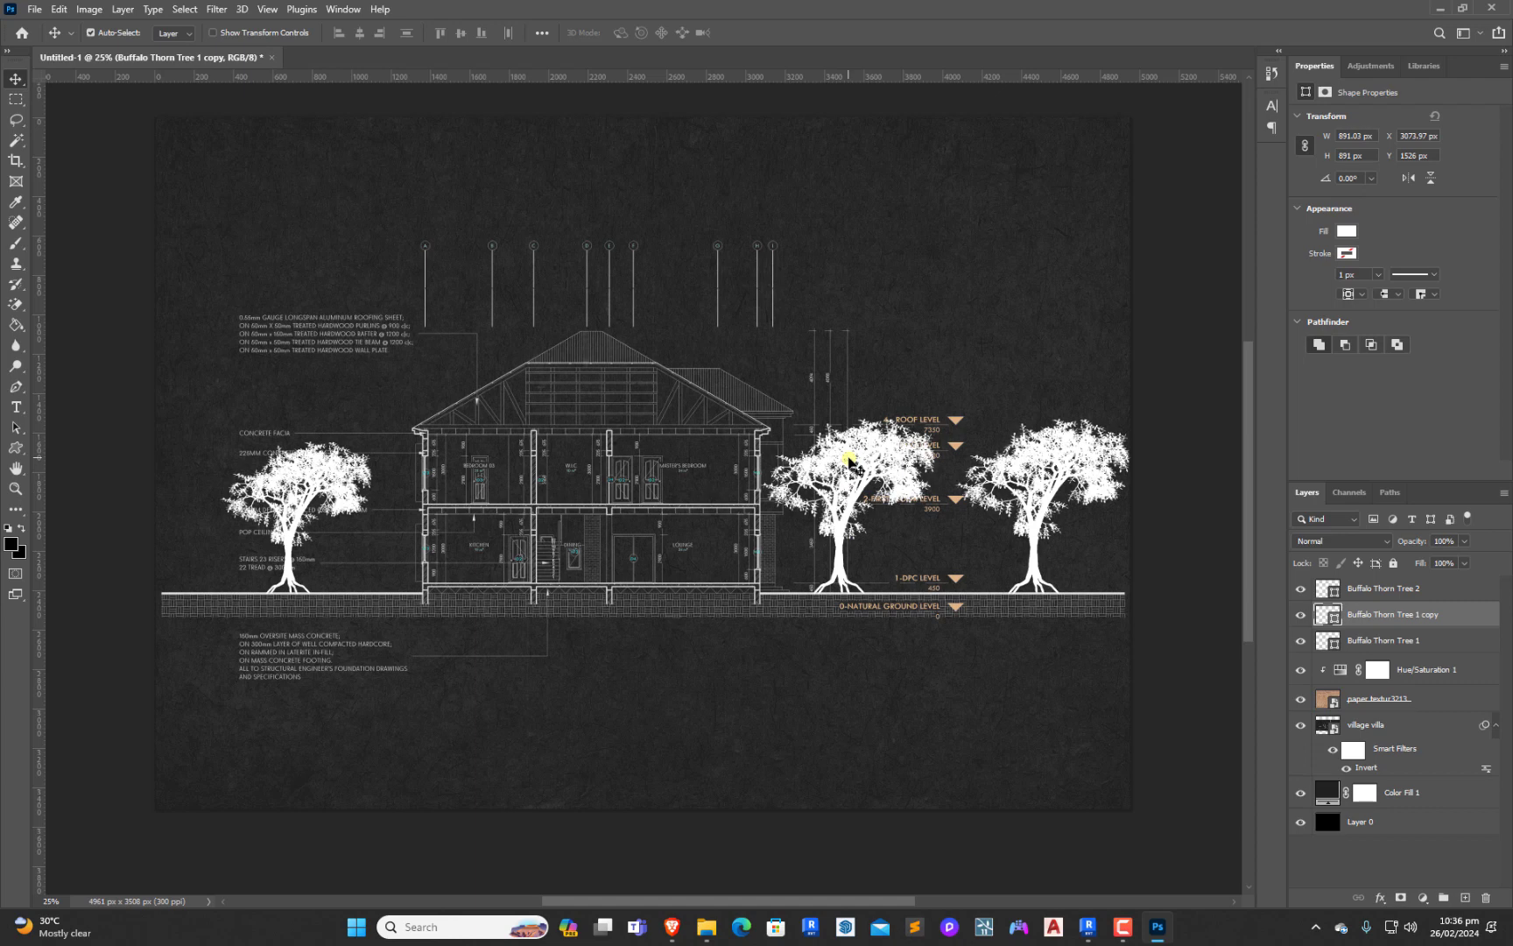
pyautogui.press('ctrl')
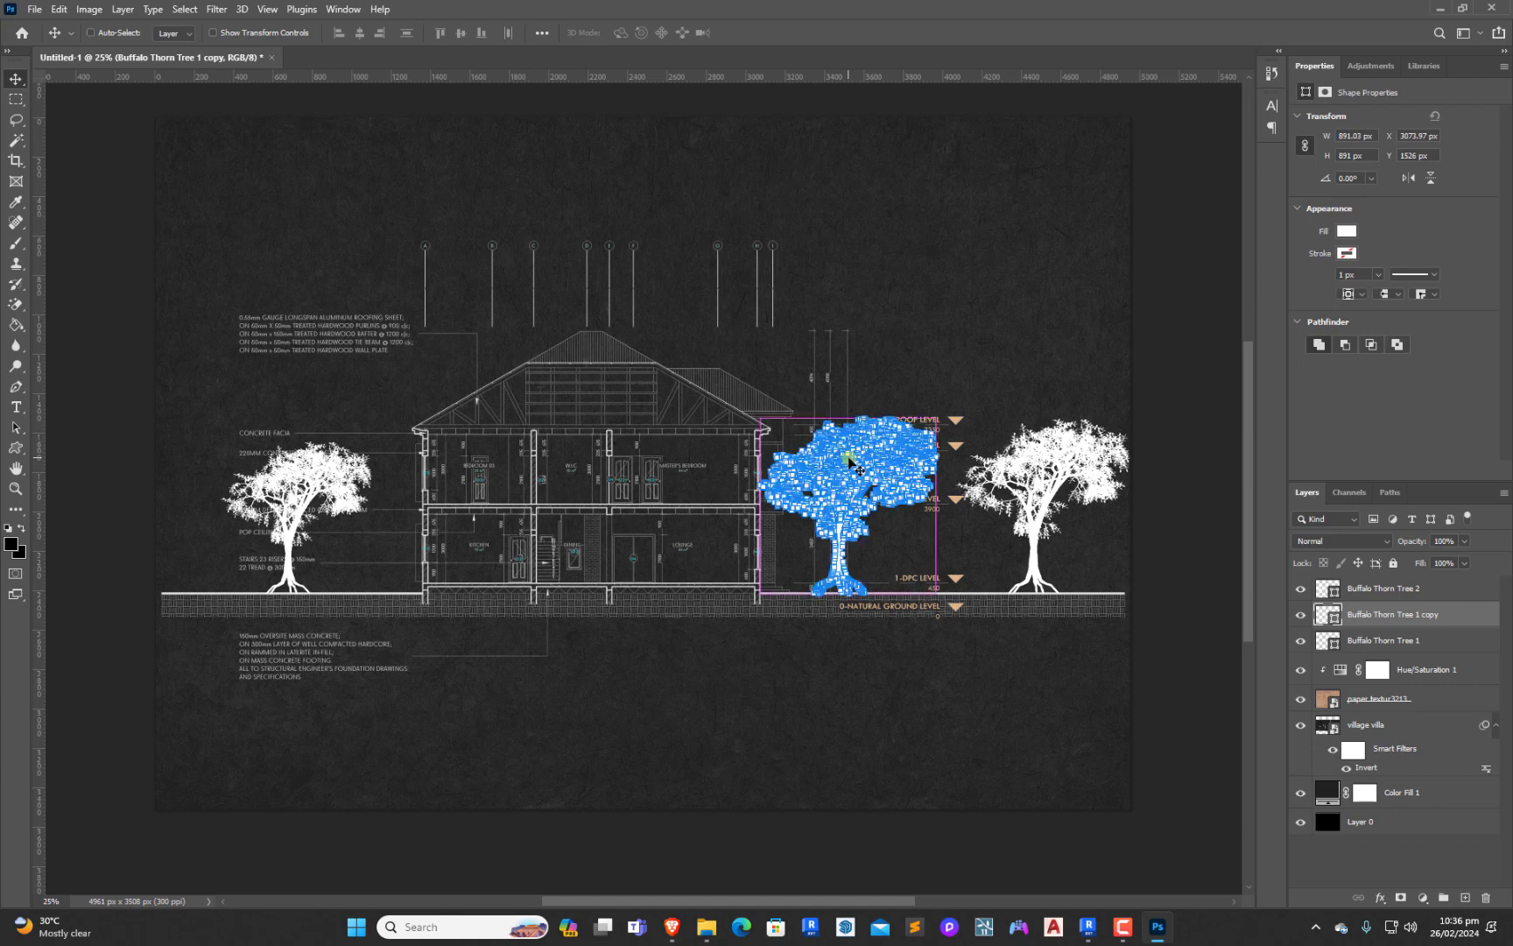
pyautogui.hotkey('ctrl', 't')
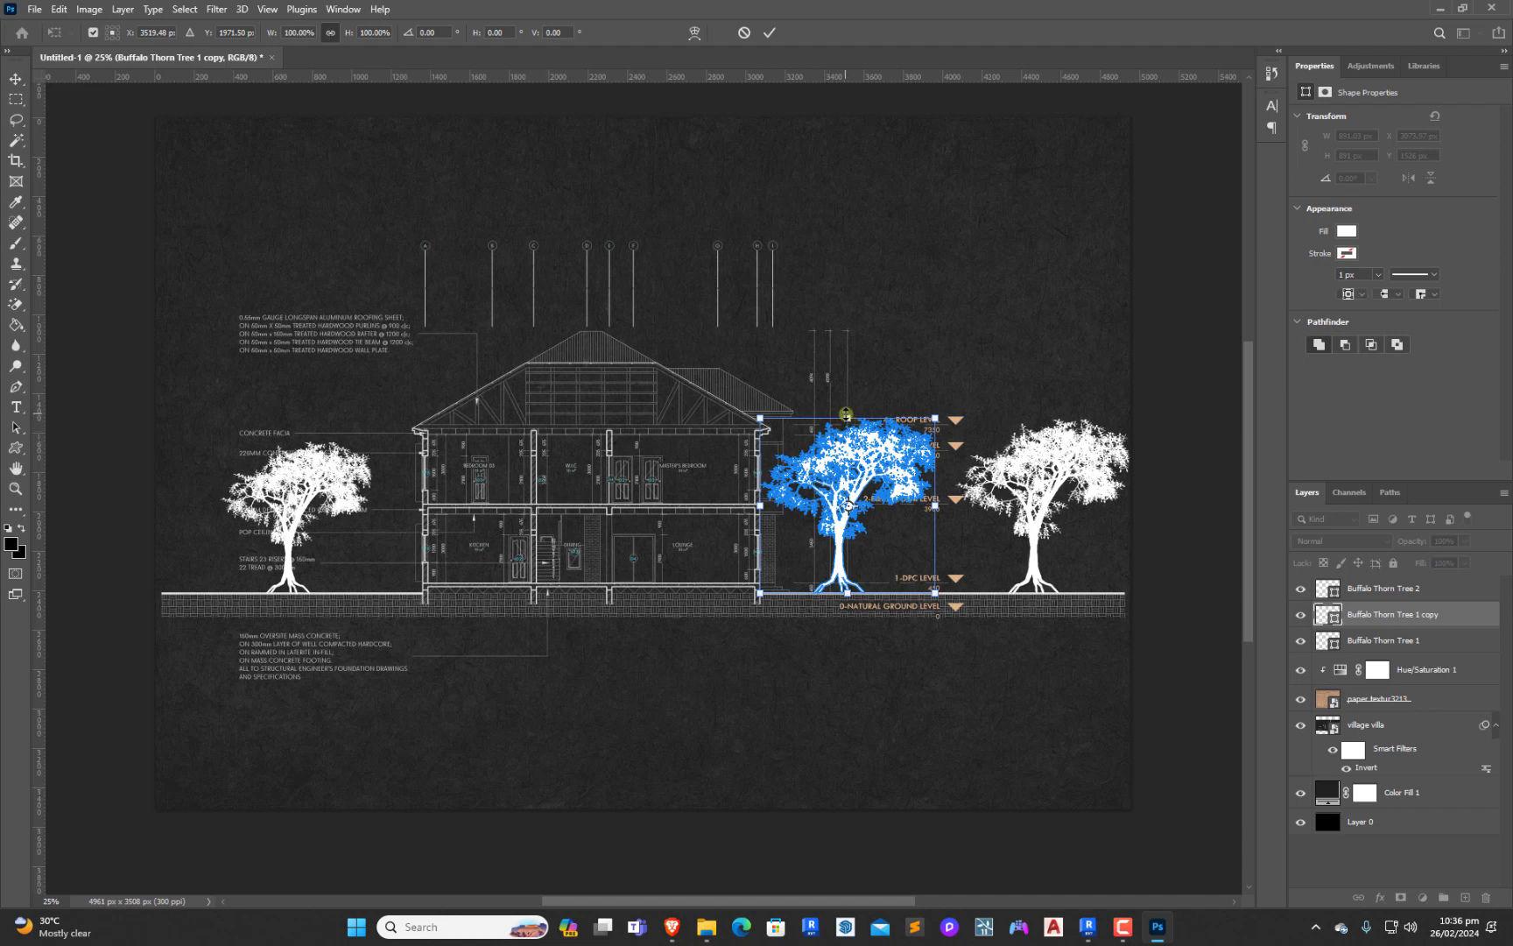
pyautogui.moveTo(846, 414); pyautogui.dragTo(834, 287)
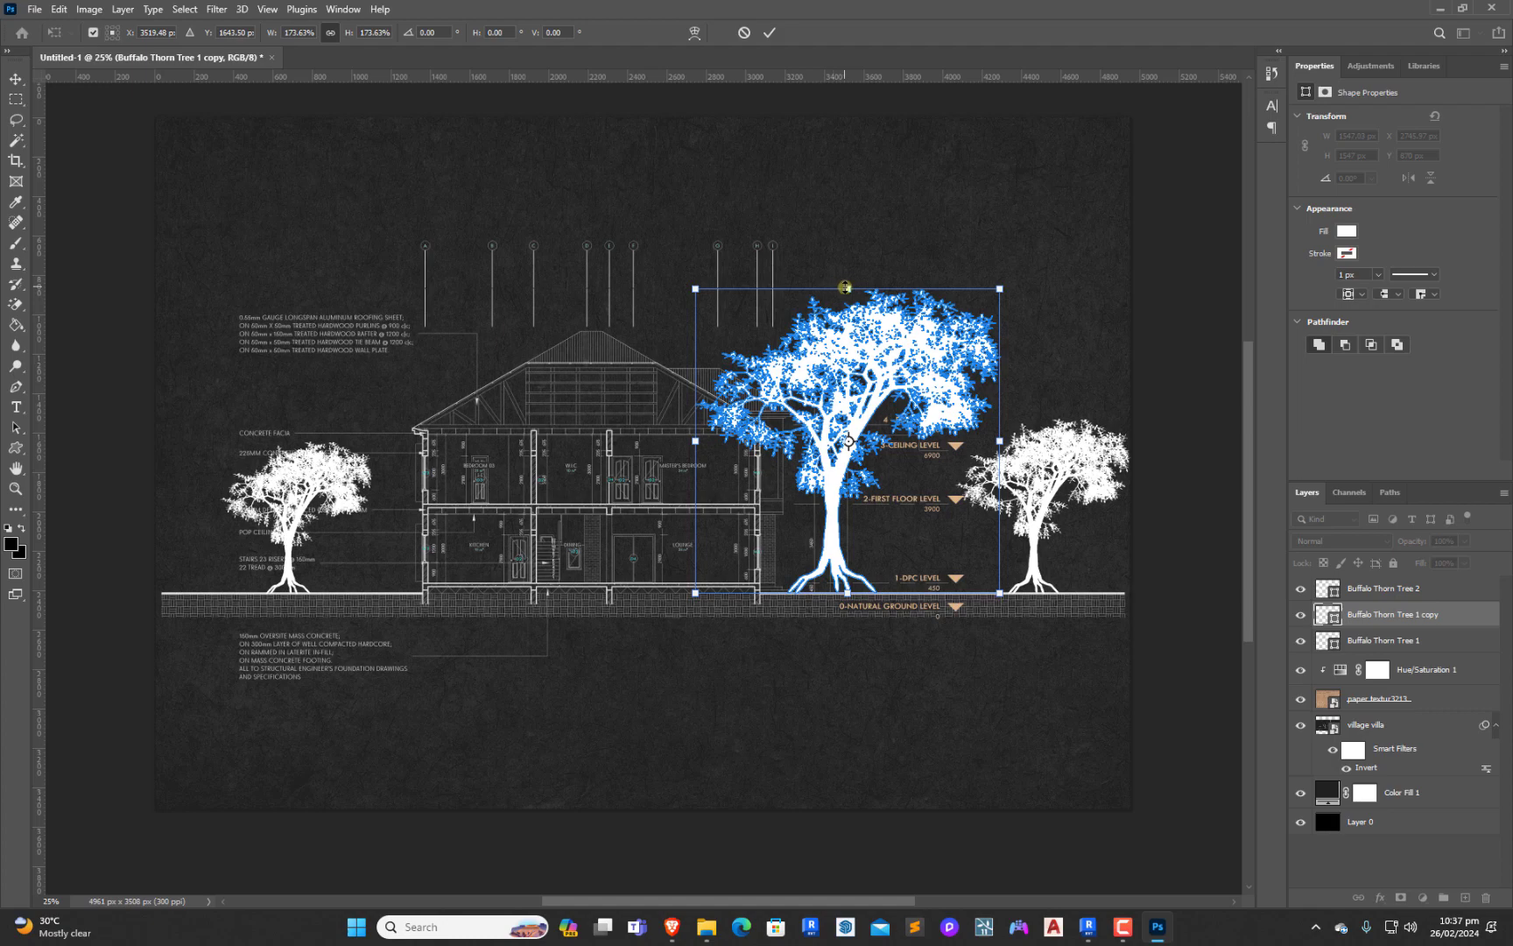
pyautogui.moveTo(845, 246); pyautogui.dragTo(845, 234)
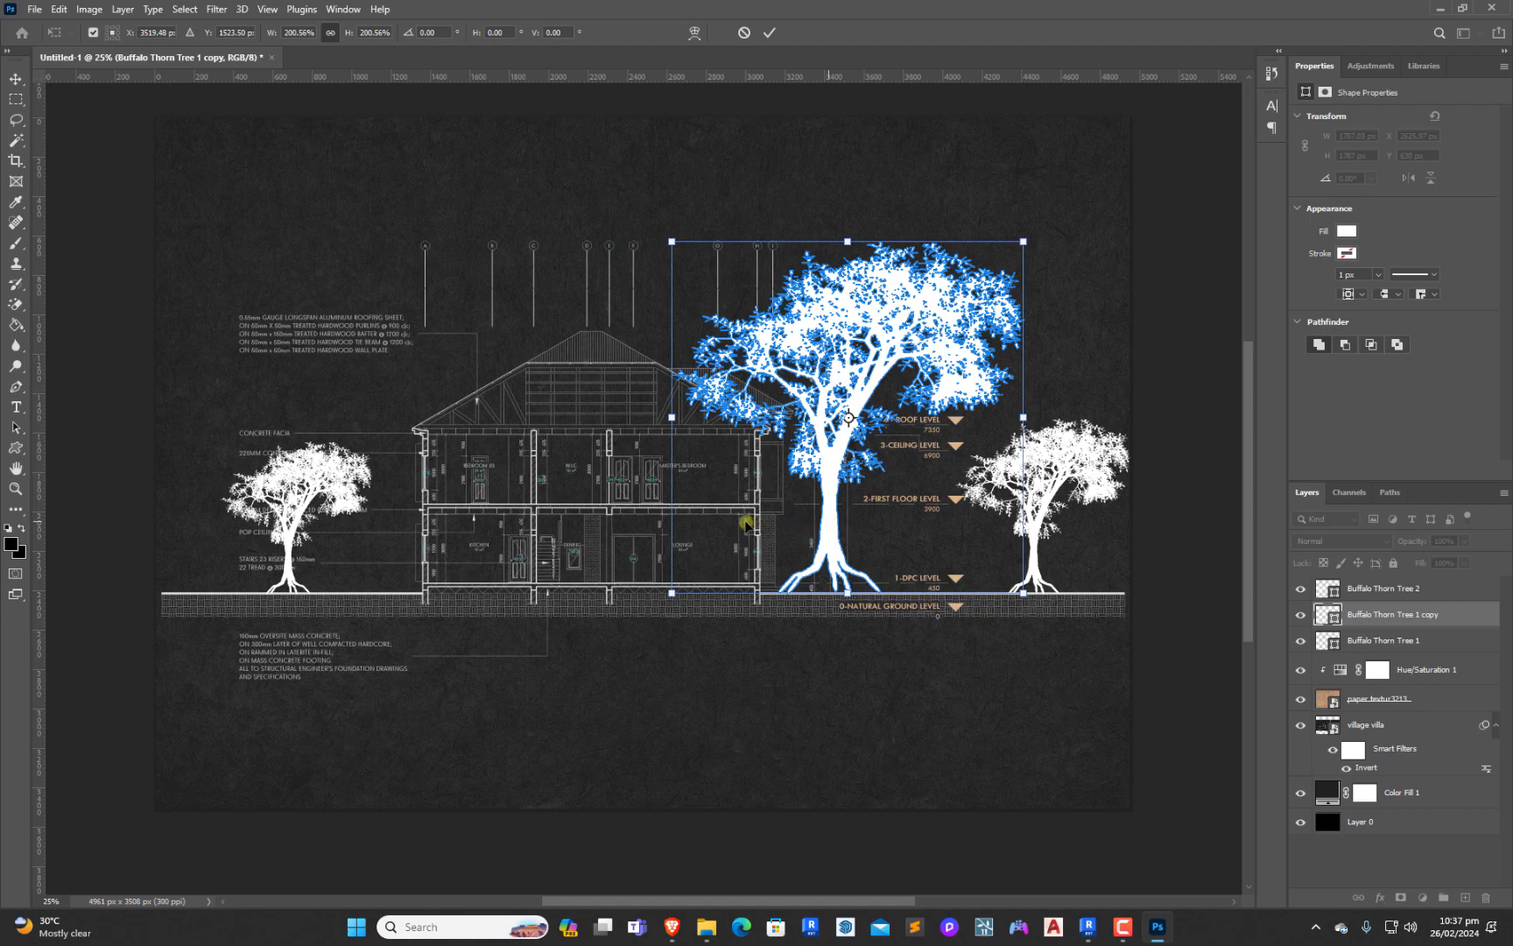
# Move the enlarged tree over the house's right wall and duplicate it 1054 px to the left along the ground line
pyautogui.moveTo(740, 523)
pyautogui.mouseDown()
pyautogui.moveTo(658, 528)
pyautogui.moveTo(740, 525)
pyautogui.mouseUp()
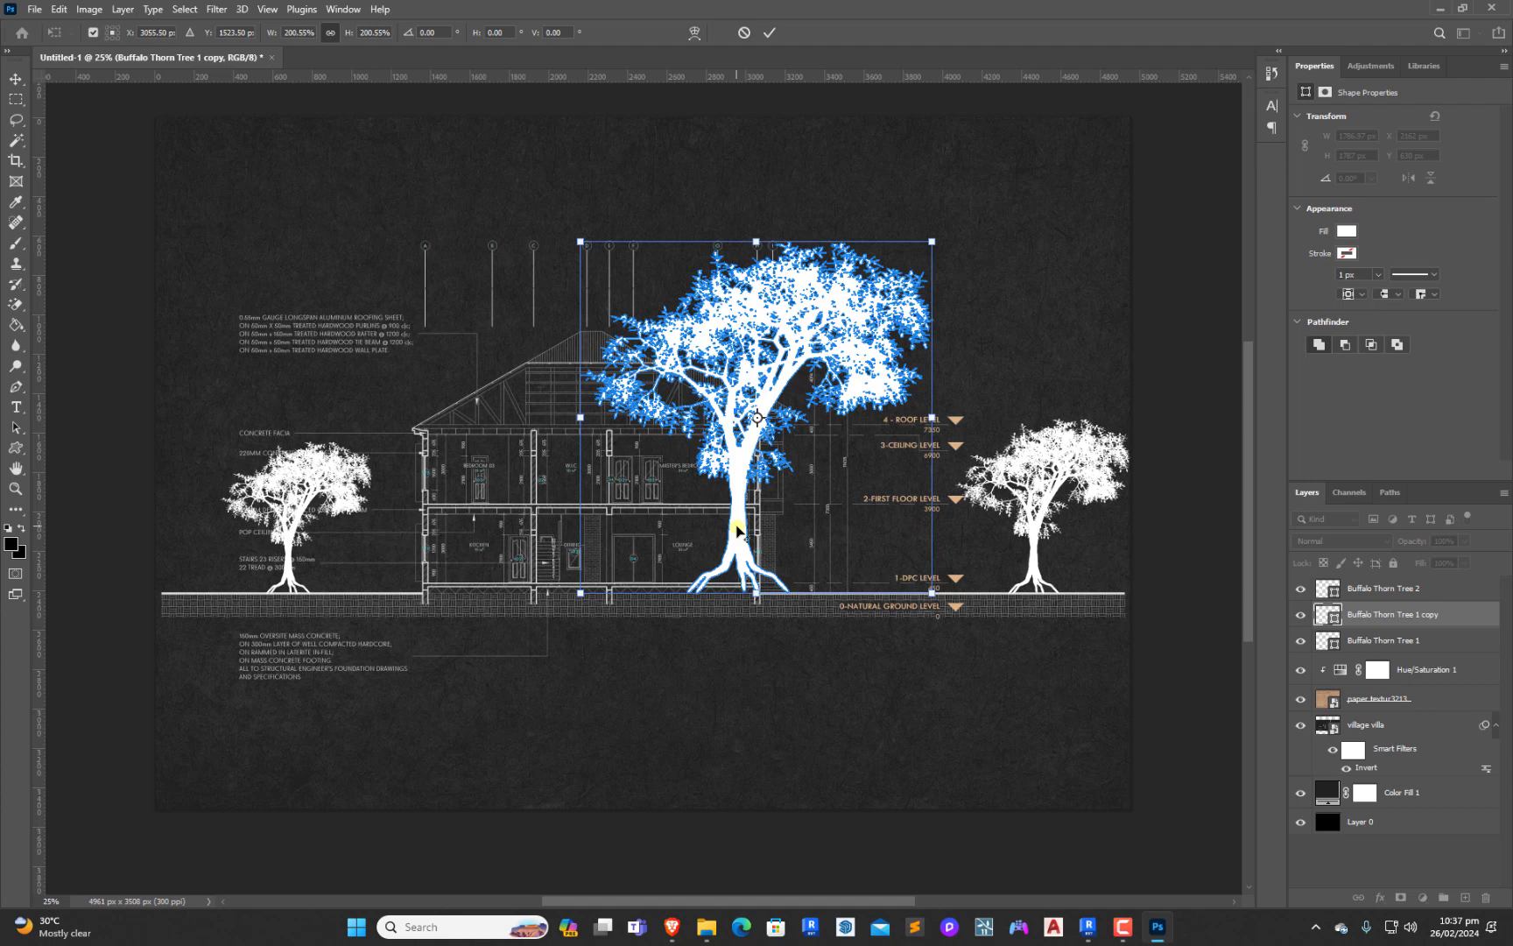
pyautogui.moveTo(738, 530); pyautogui.dragTo(607, 529)
pyautogui.press('Return')
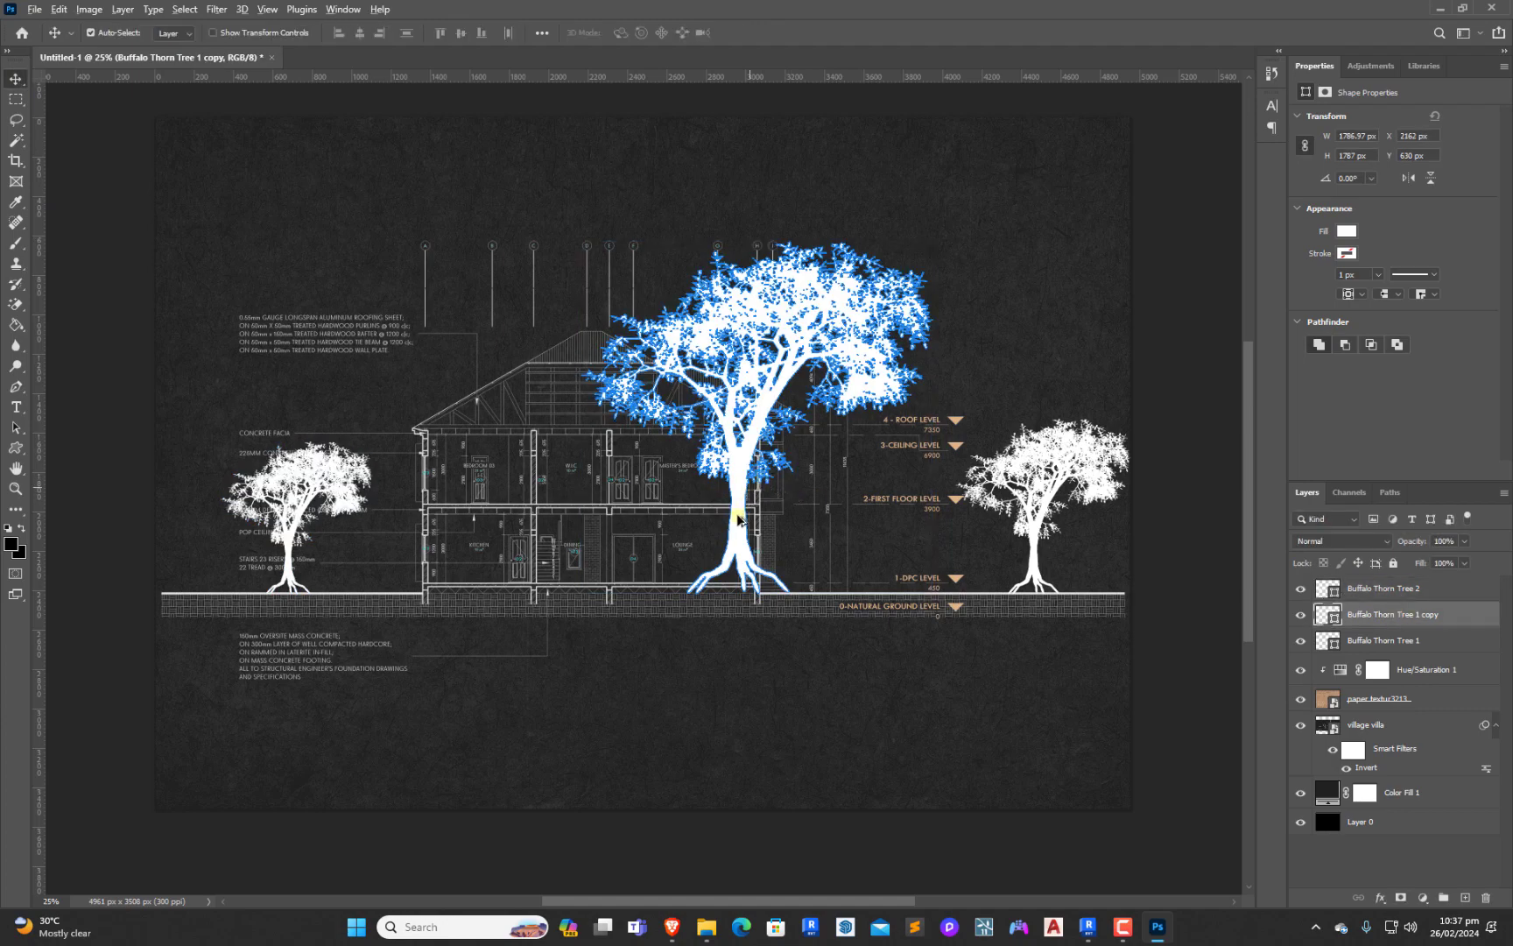
pyautogui.moveTo(738, 516); pyautogui.dragTo(536, 516)
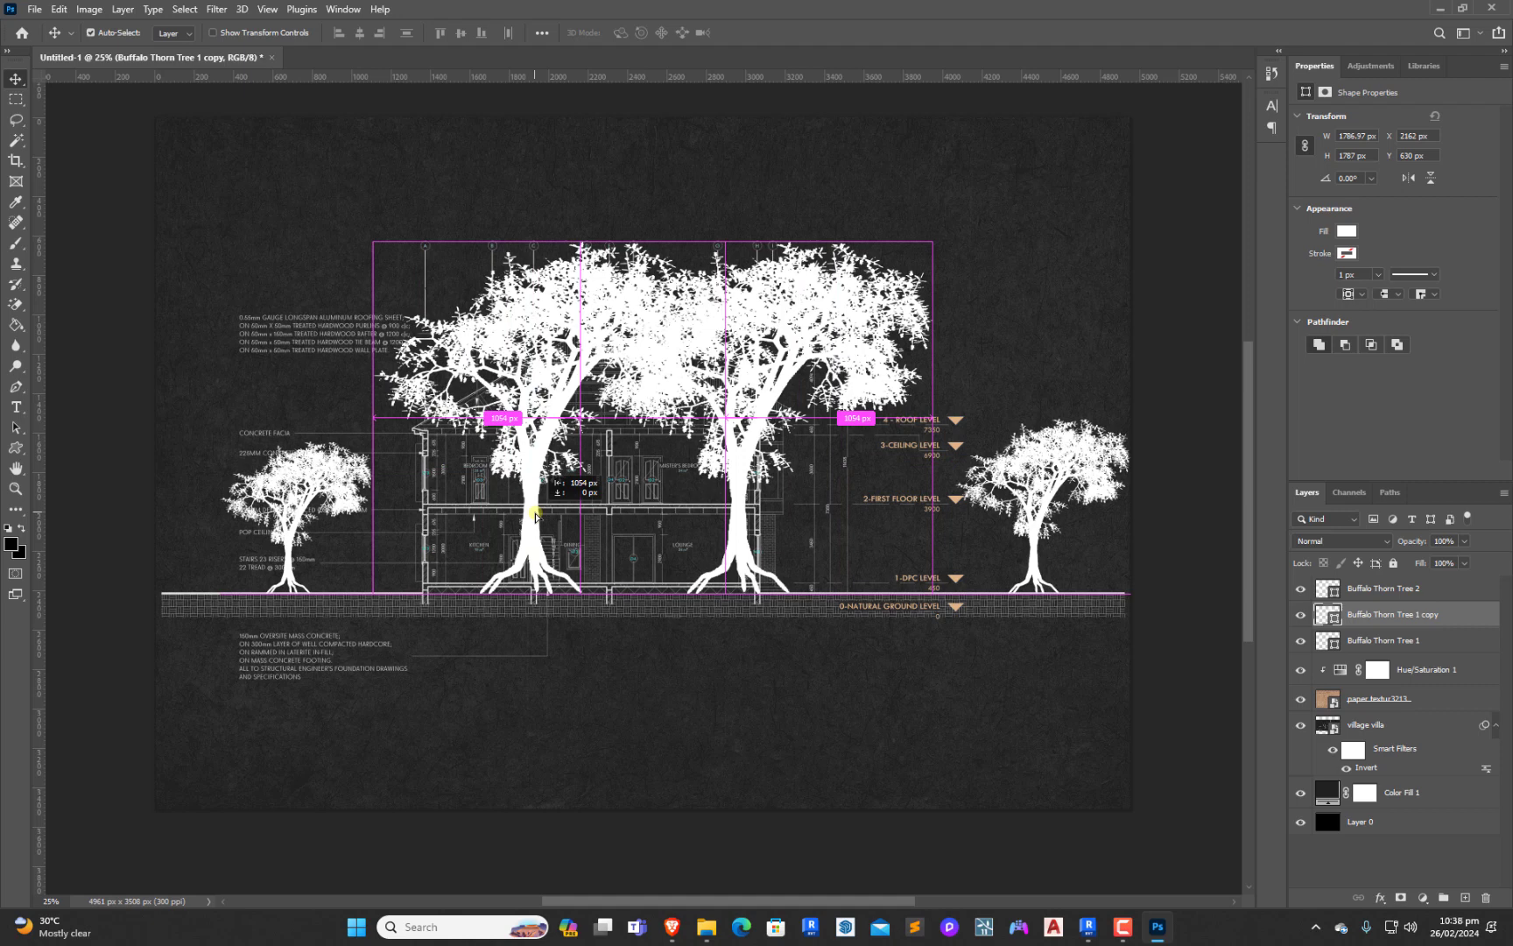
pyautogui.moveTo(536, 516); pyautogui.dragTo(536, 516)
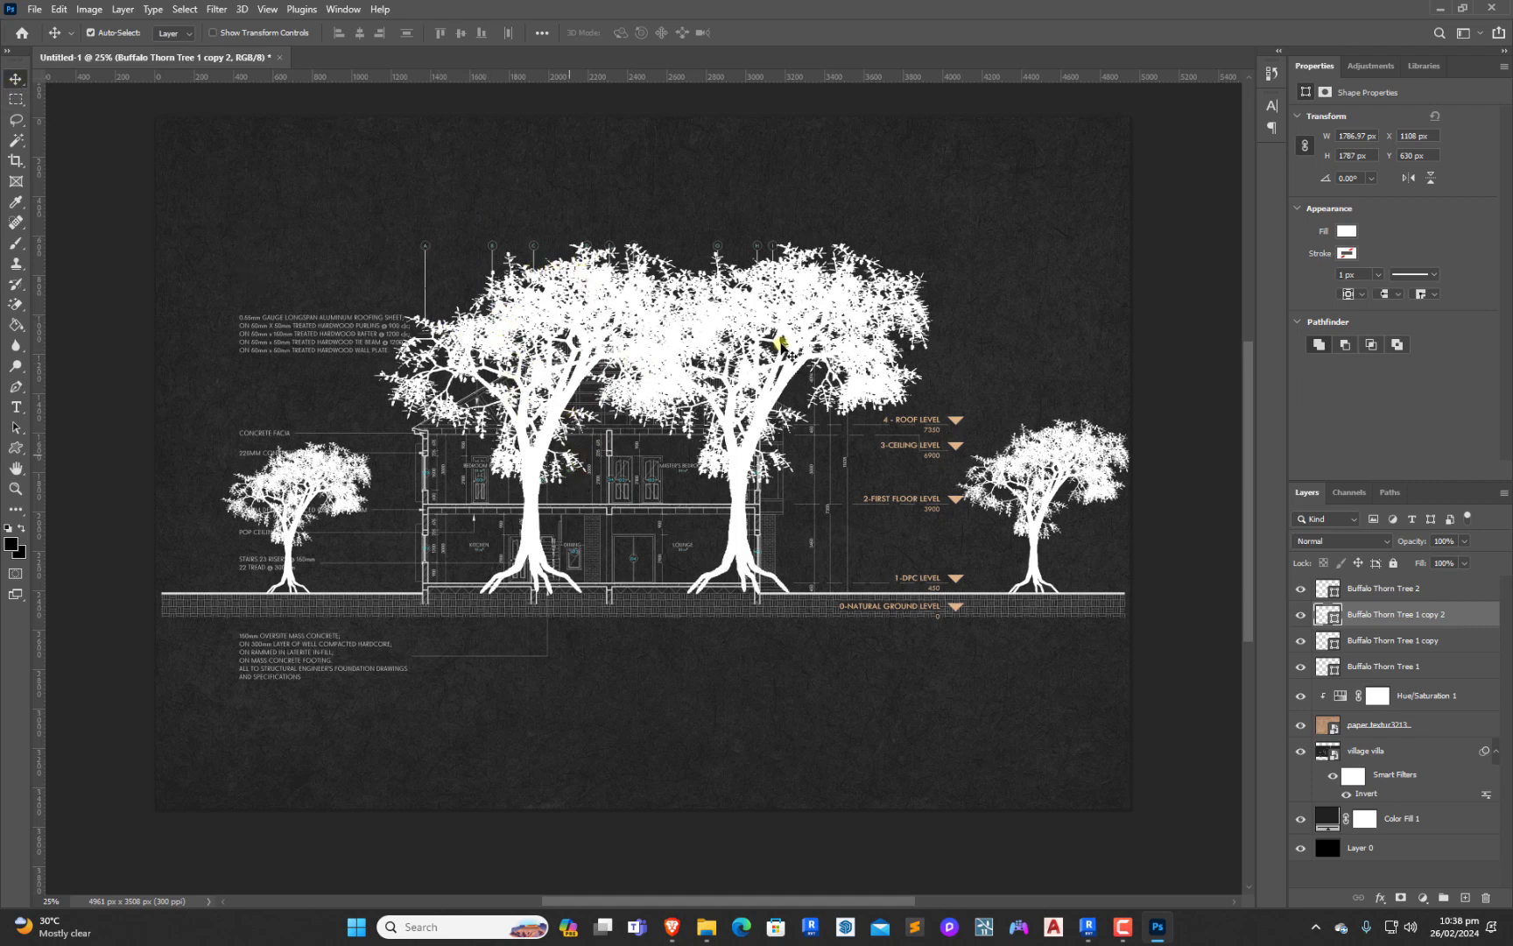
# Lower the opacity of all four Buffalo Thorn Tree layers together to 10%
pyautogui.click(1380, 590)
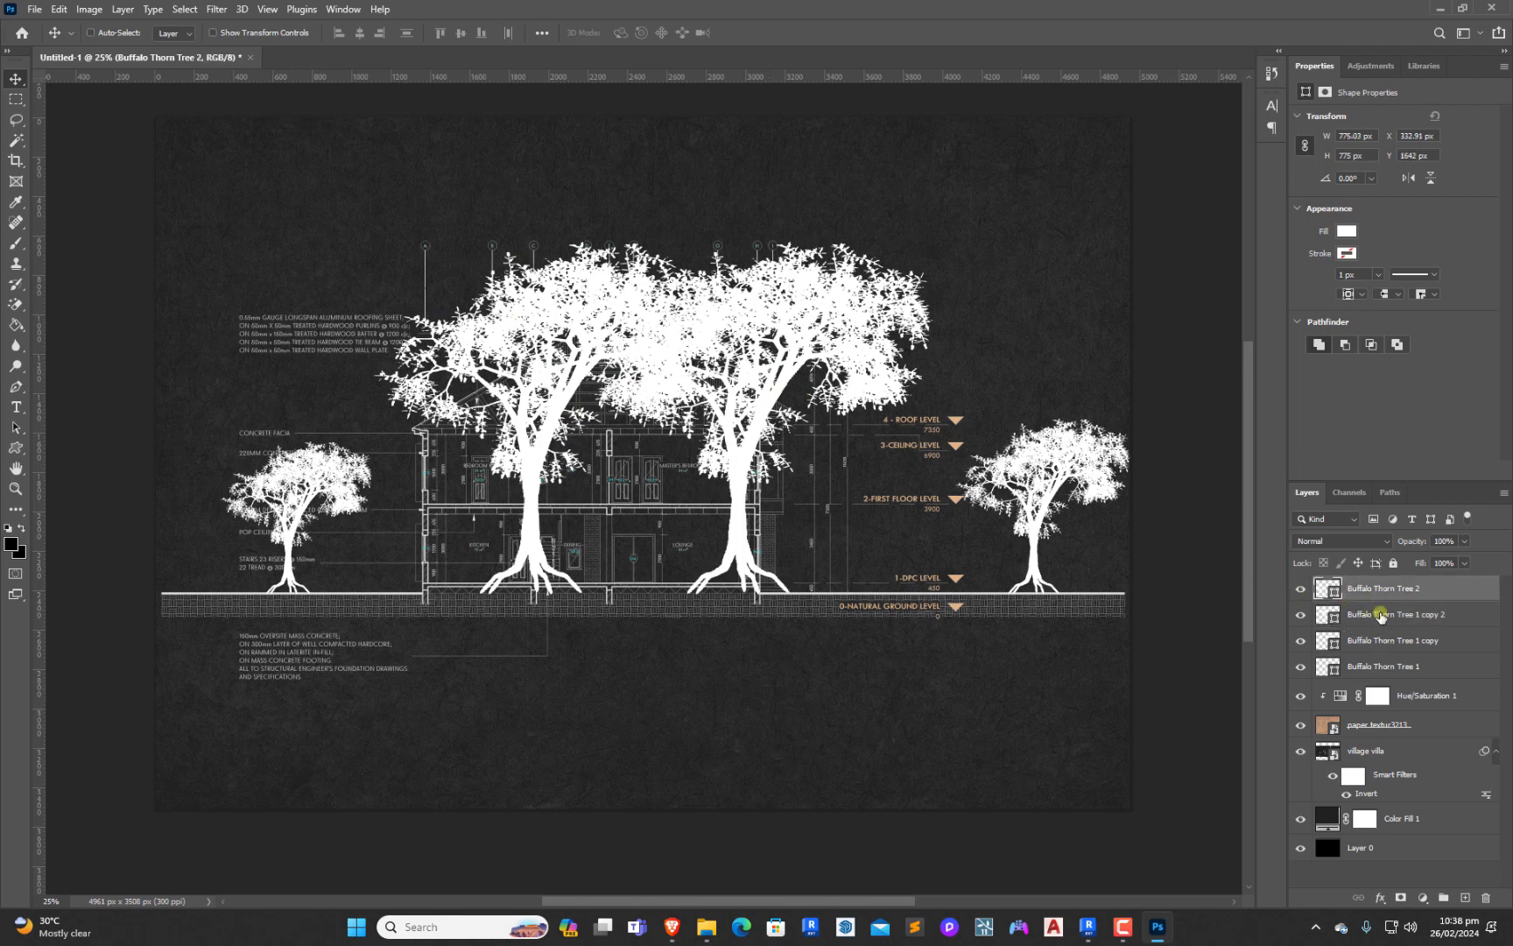
pyautogui.keyDown('ctrl'); pyautogui.click(1380, 614); pyautogui.keyUp('ctrl')
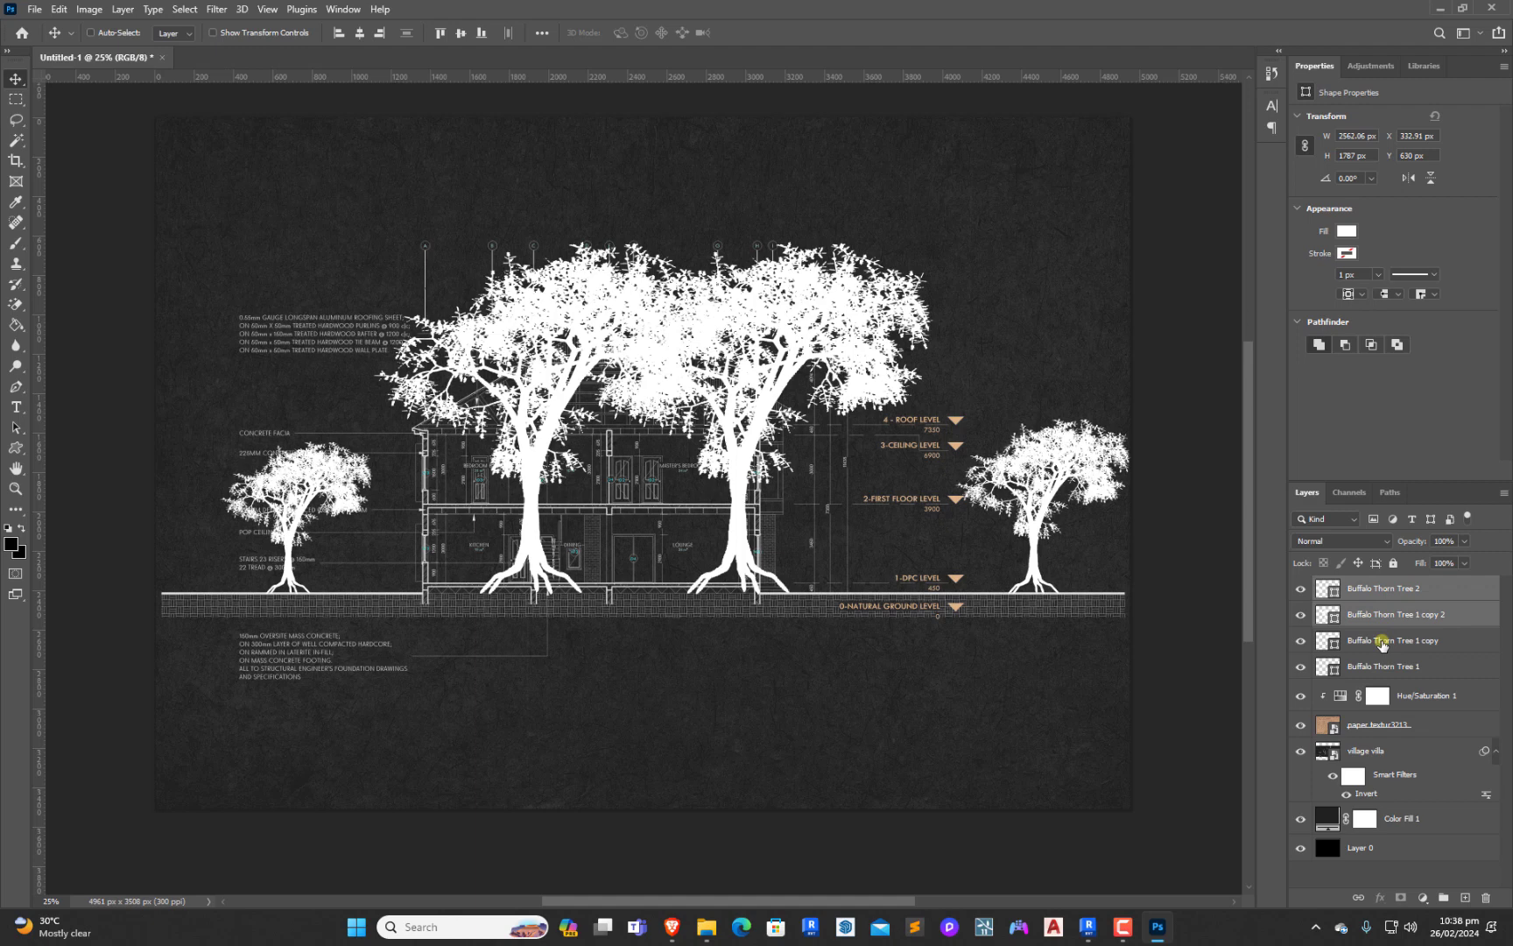
pyautogui.keyDown('ctrl'); pyautogui.click(1382, 642); pyautogui.keyUp('ctrl')
pyautogui.keyDown('ctrl'); pyautogui.click(1382, 667); pyautogui.keyUp('ctrl')
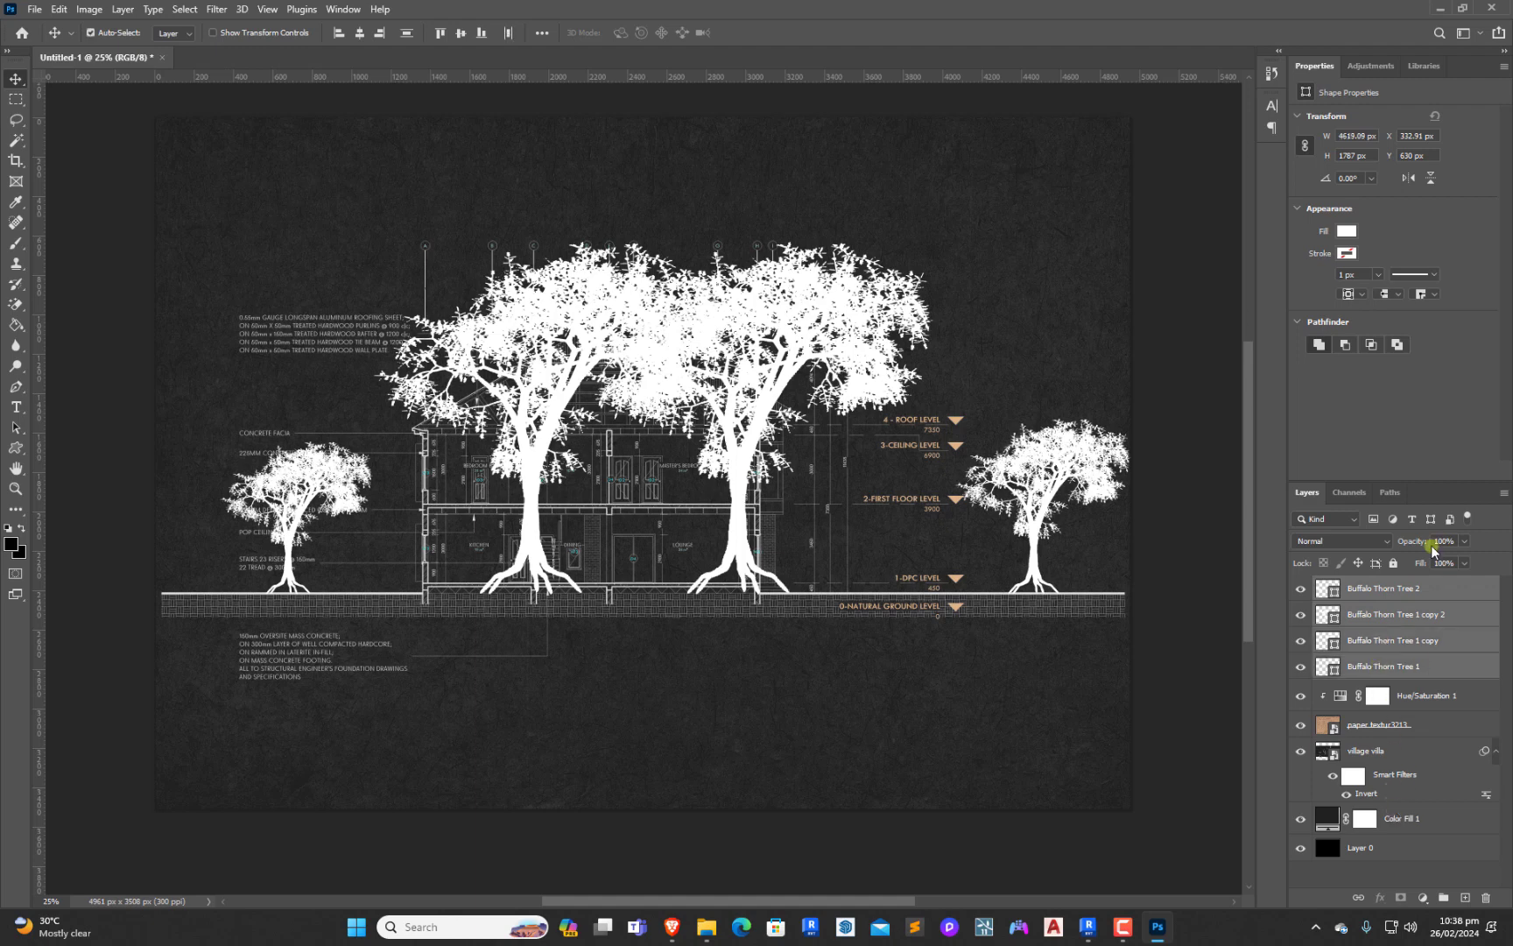
pyautogui.click(1465, 541)
pyautogui.moveTo(1464, 565); pyautogui.dragTo(1403, 564)
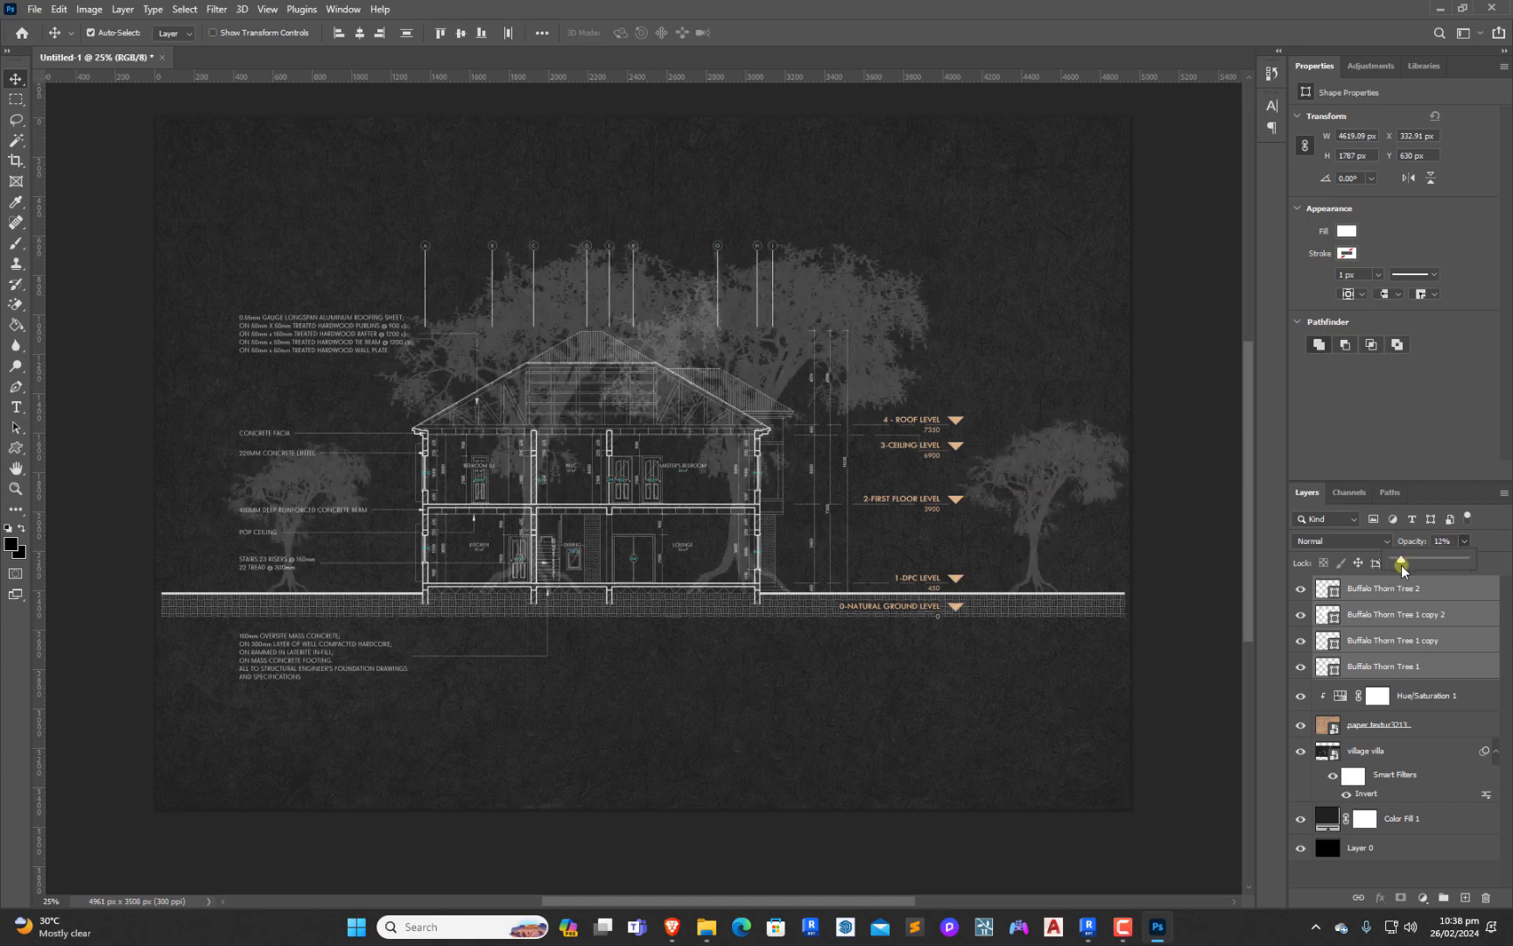
pyautogui.moveTo(1402, 564); pyautogui.dragTo(1399, 567)
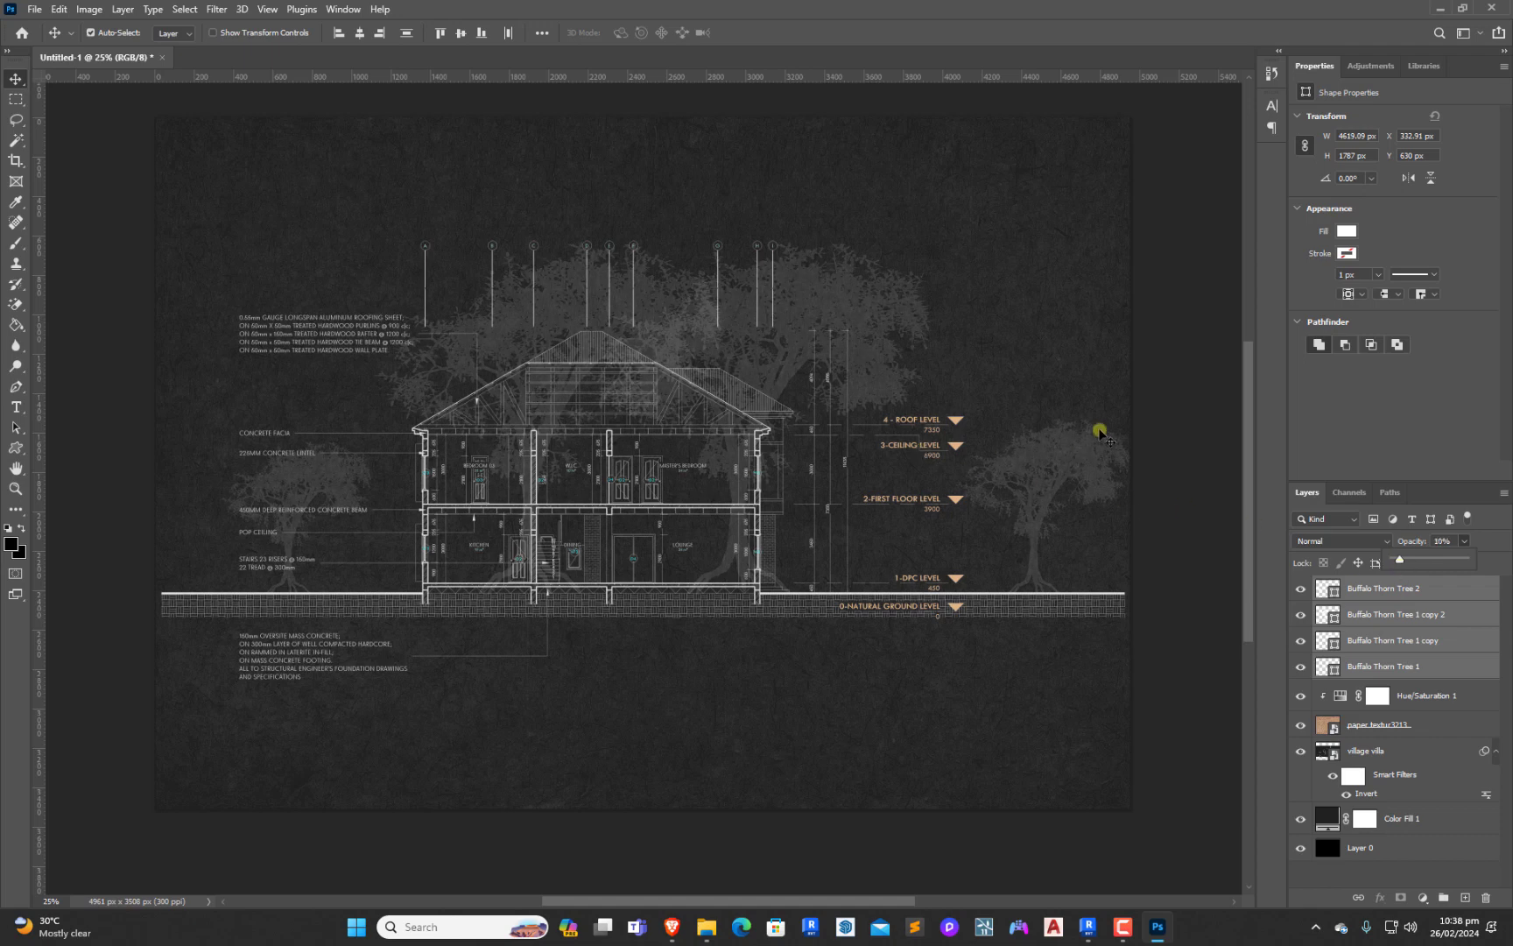
pyautogui.click(1166, 433)
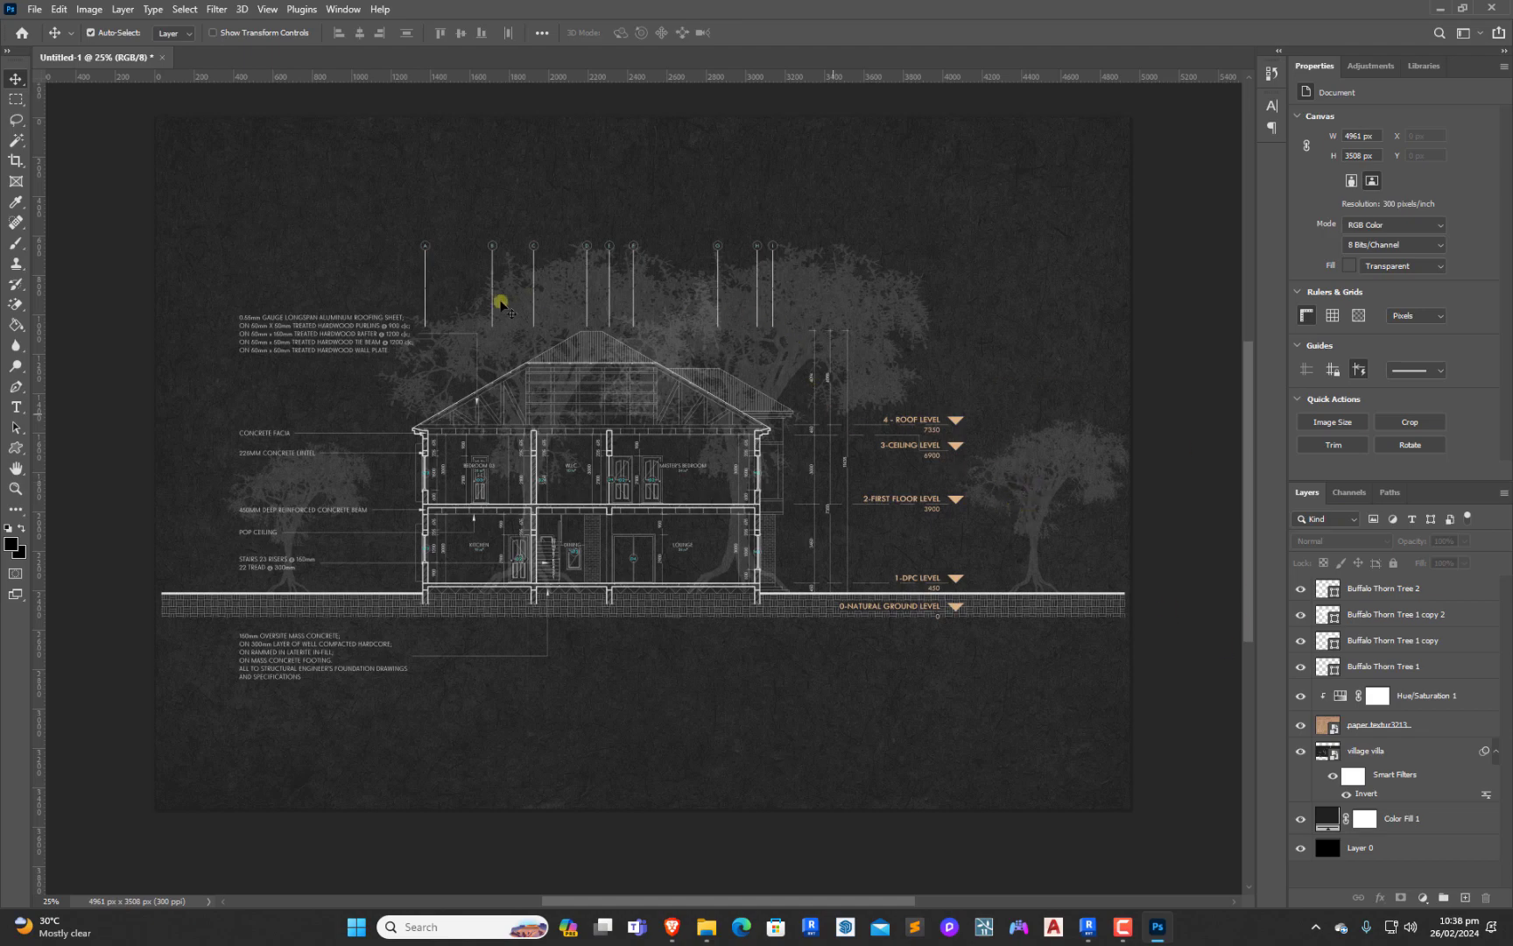
# Shift the left large tree farther left along the ground line to about X 720 px, separating it from the other large tree
pyautogui.click(418, 383)
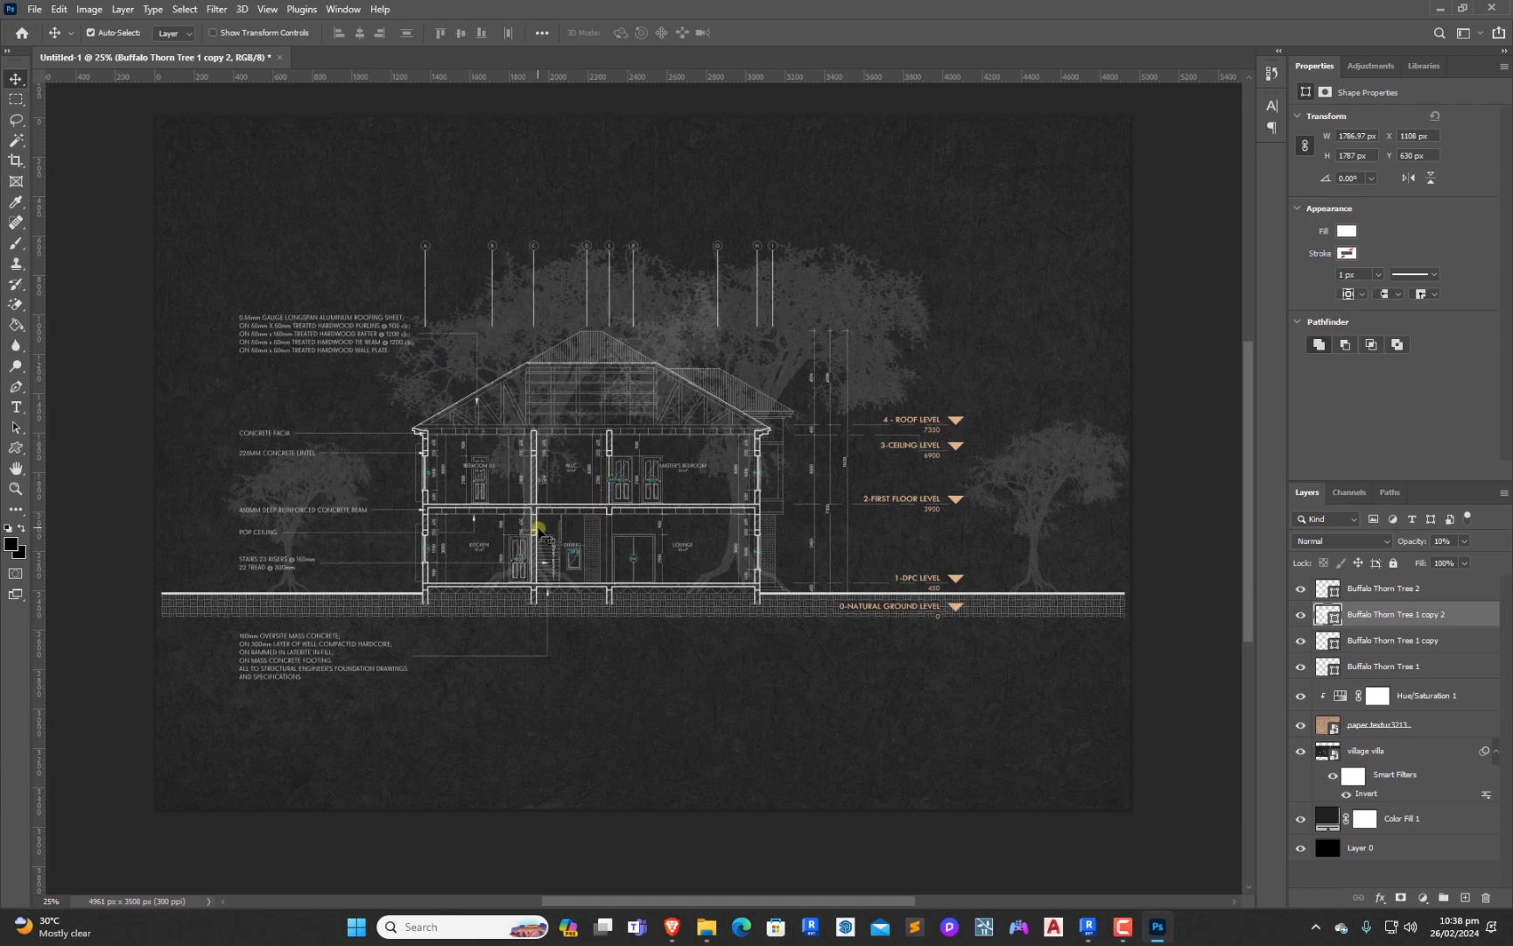
pyautogui.moveTo(530, 524); pyautogui.dragTo(456, 511)
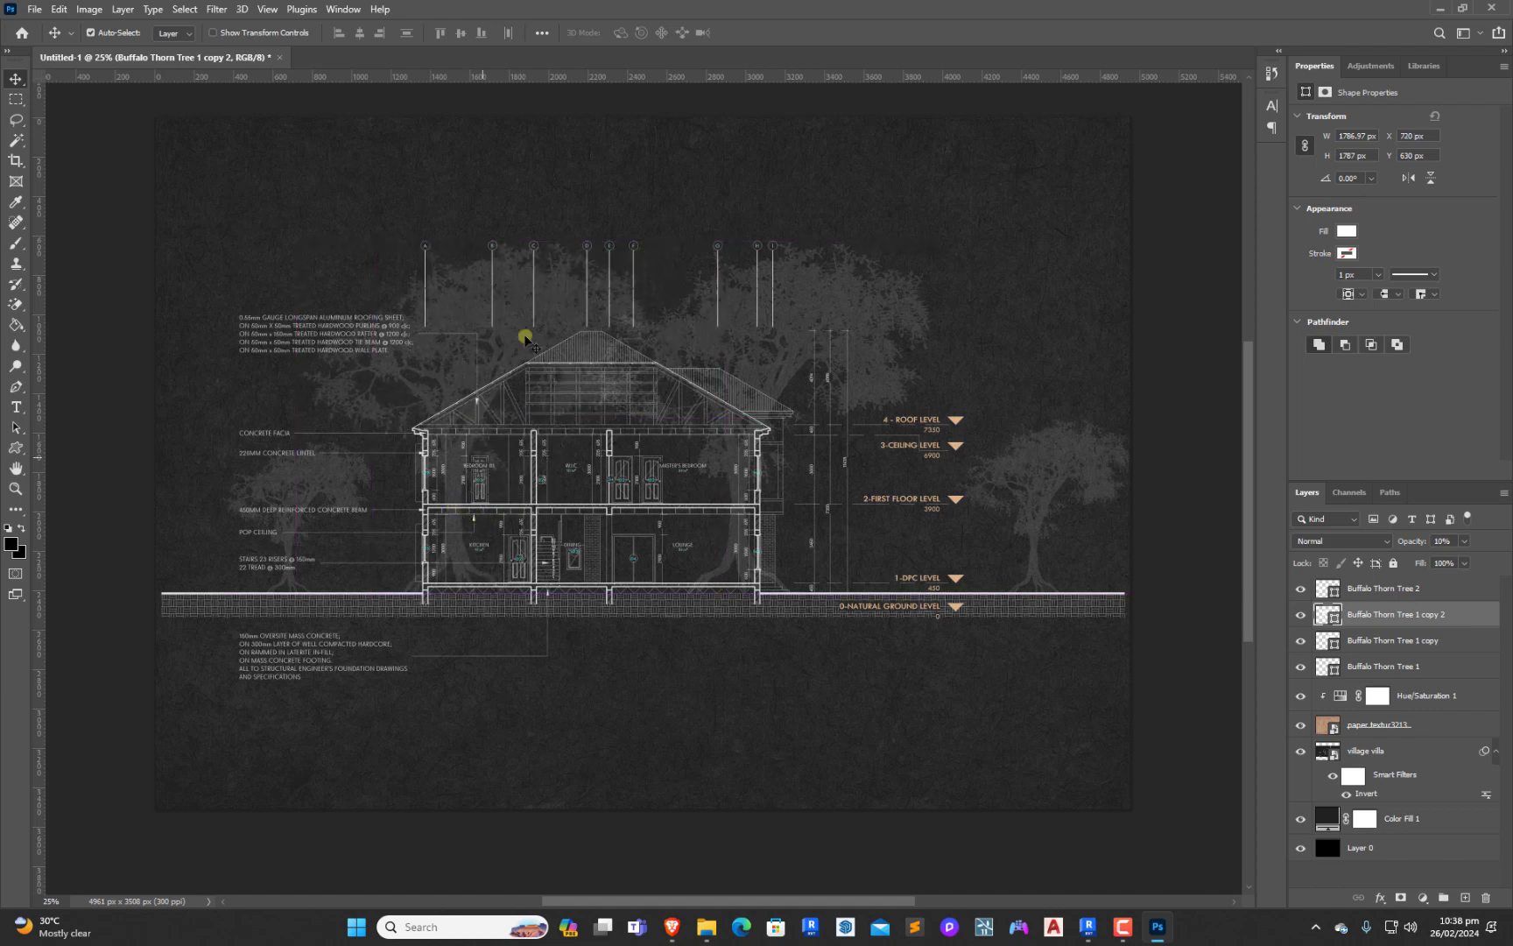
pyautogui.click(679, 192)
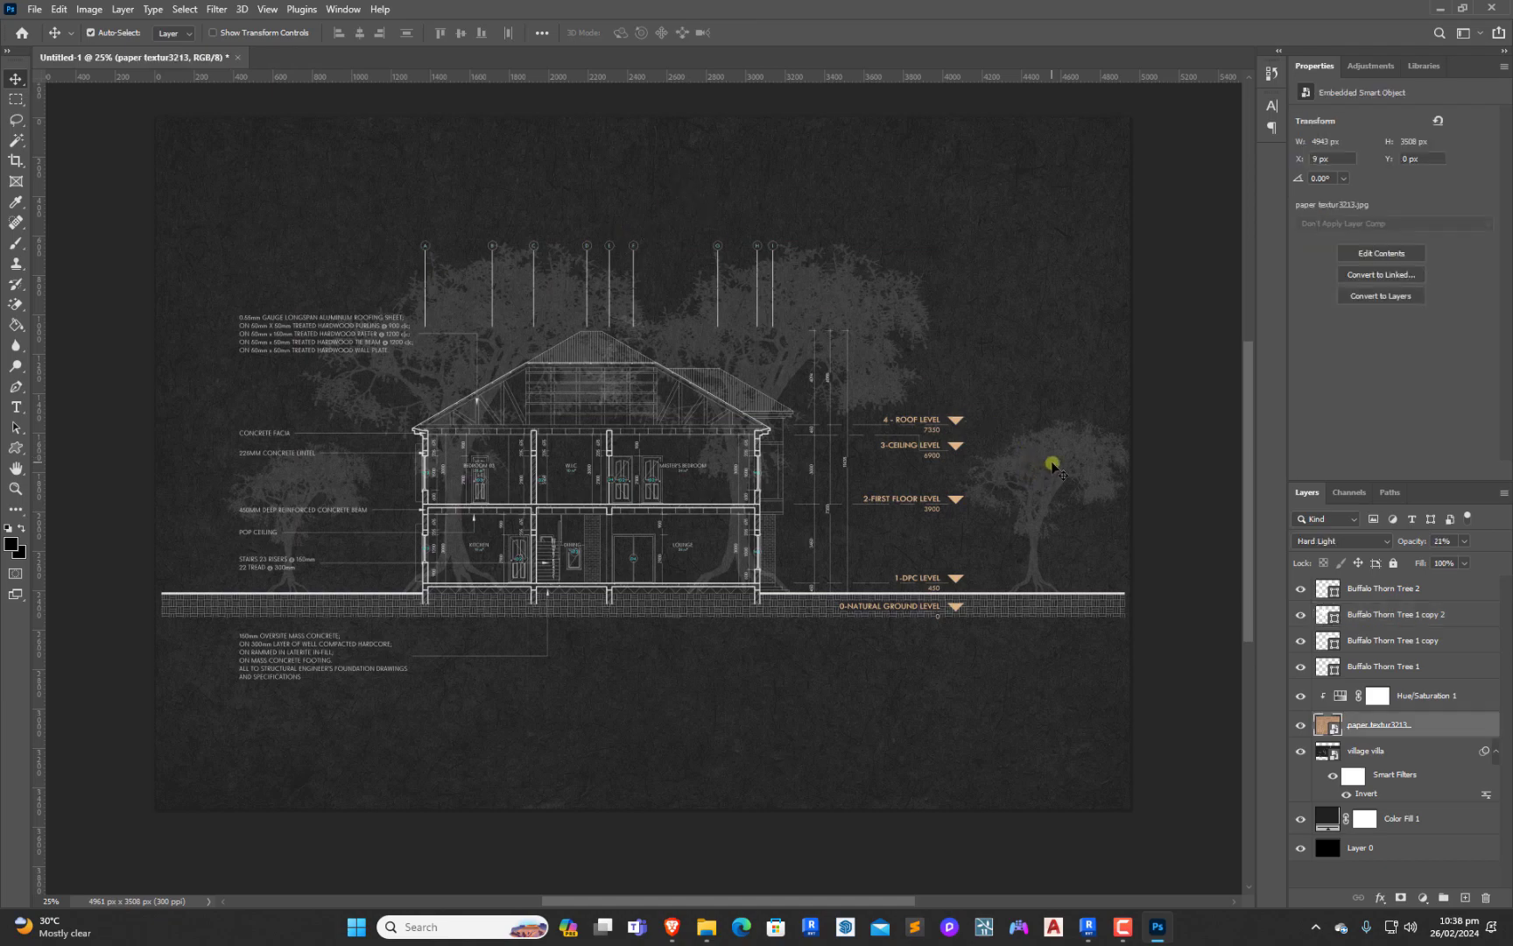
# Duplicate the far-right small tree along the ground line to about X 3326 px and again left of the house at about X 815 px
pyautogui.click(1382, 667)
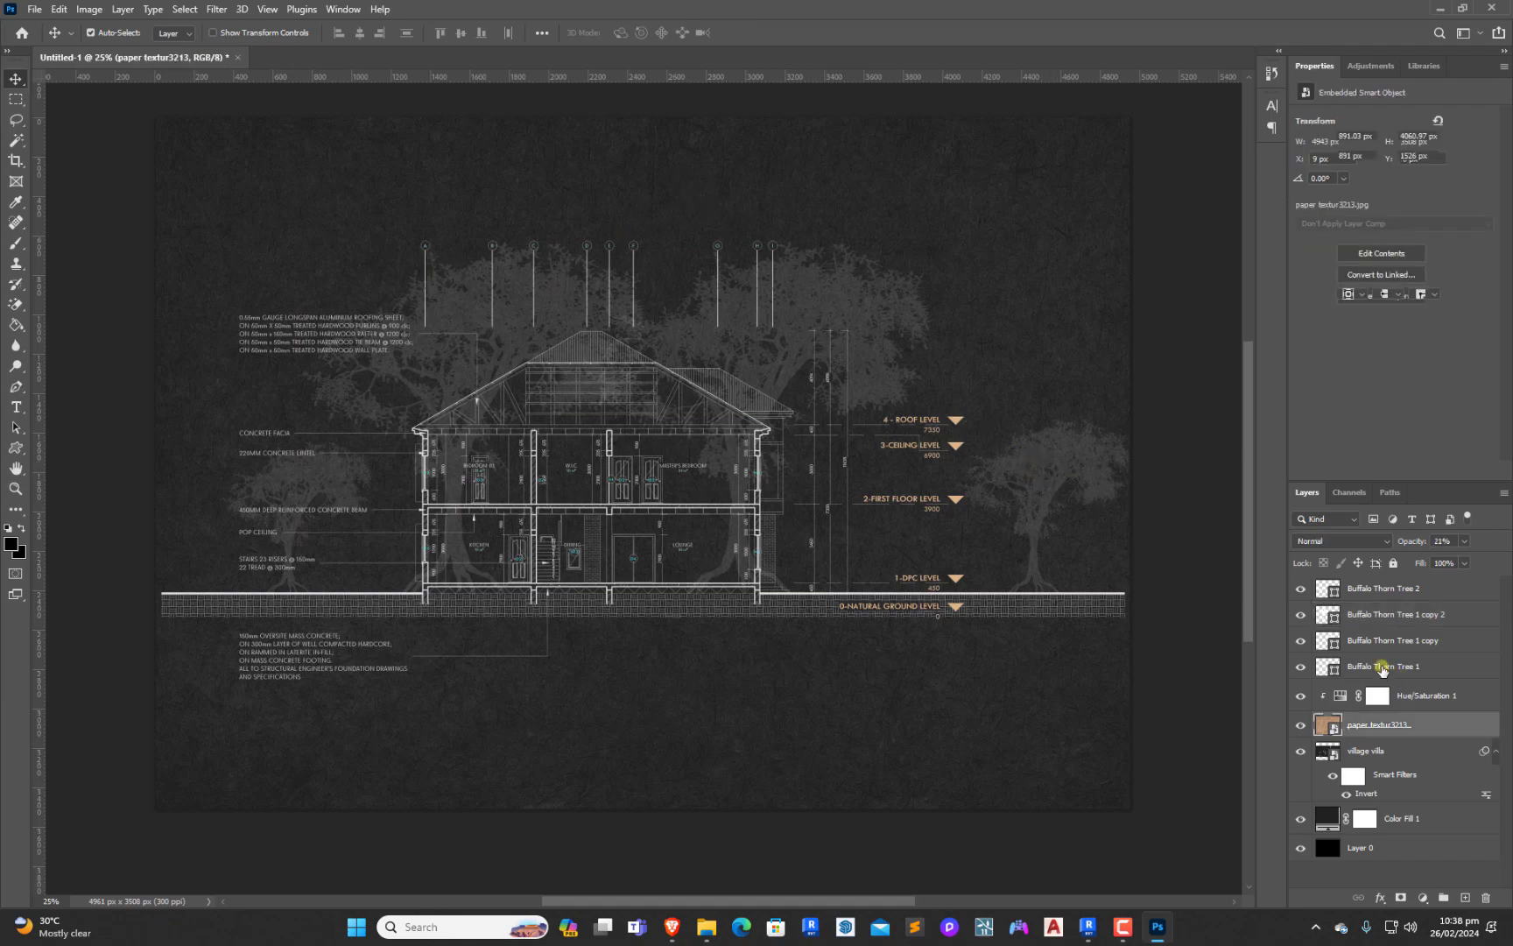
pyautogui.click(1369, 592)
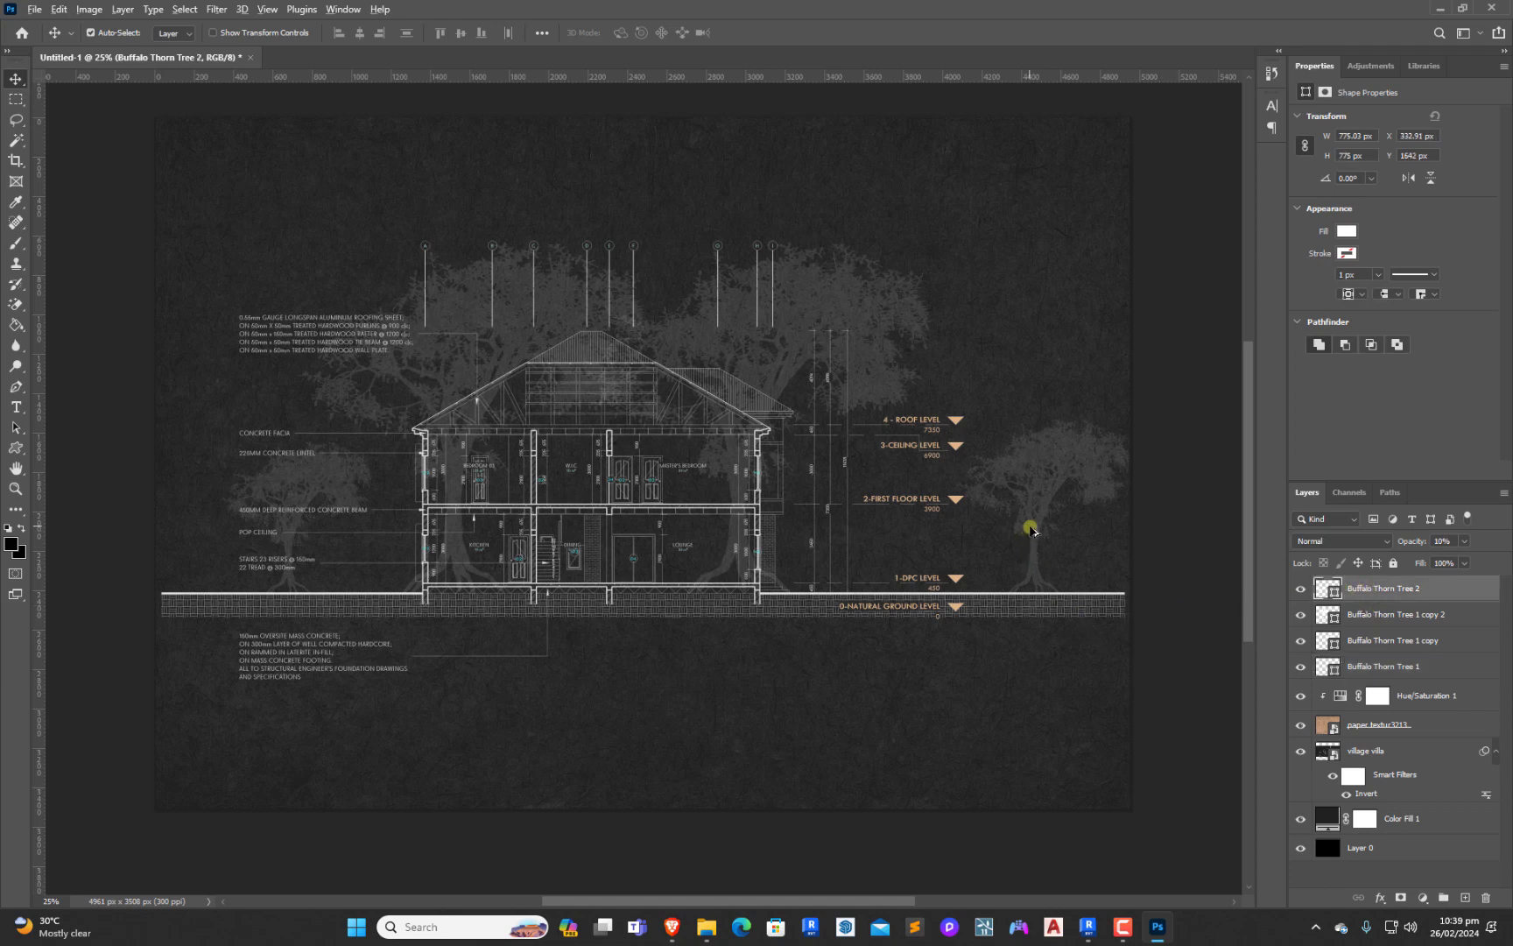
pyautogui.moveTo(1029, 530); pyautogui.dragTo(885, 531)
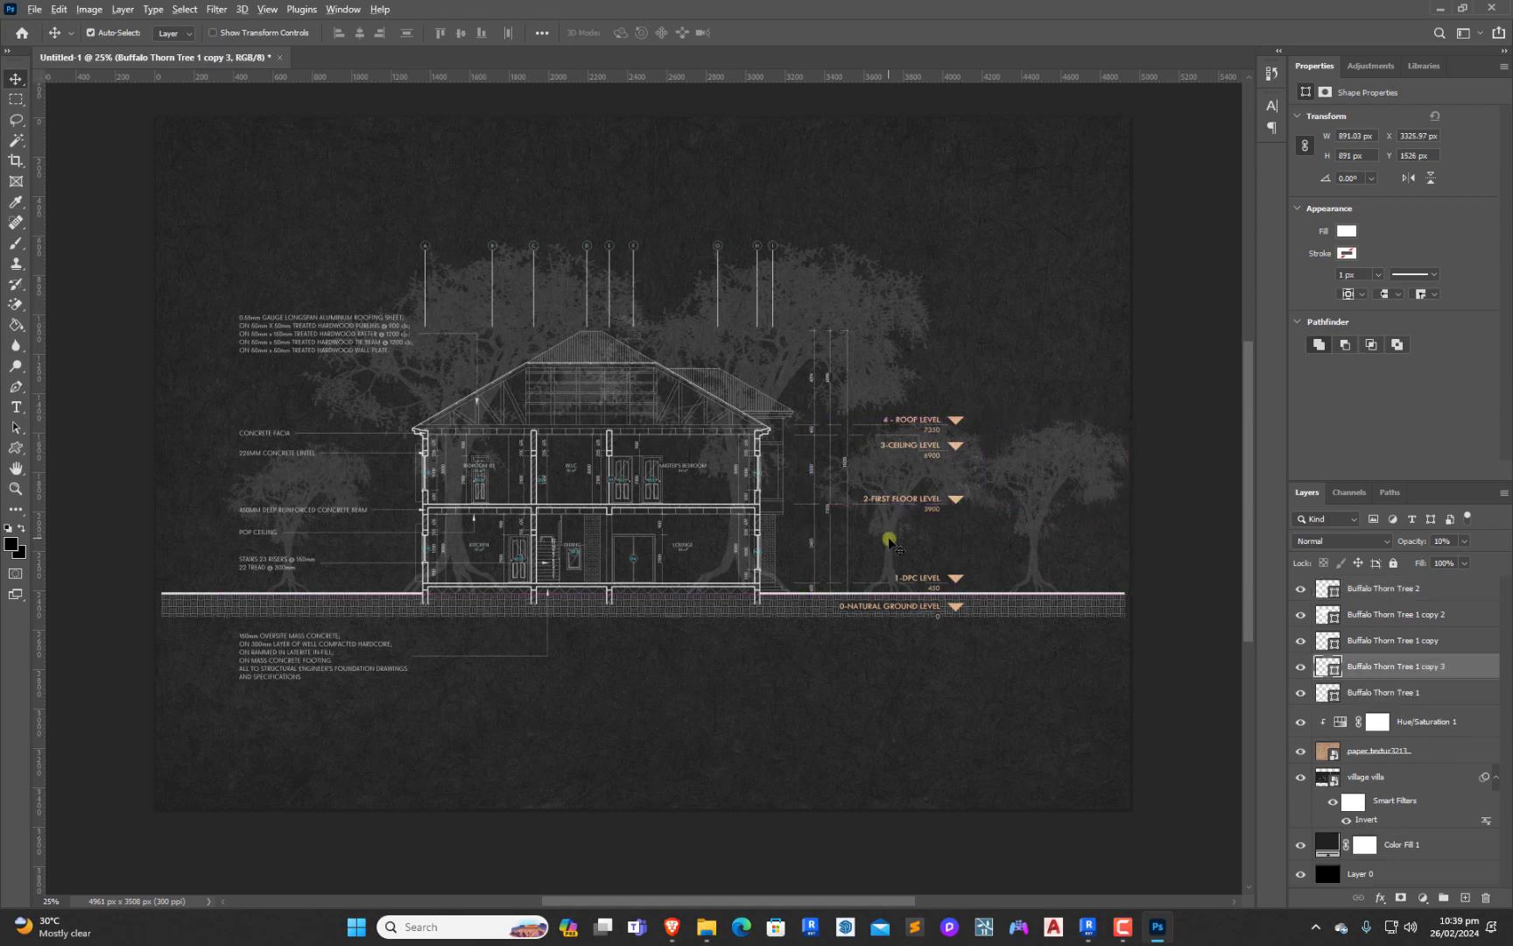
pyautogui.moveTo(888, 536); pyautogui.dragTo(392, 531)
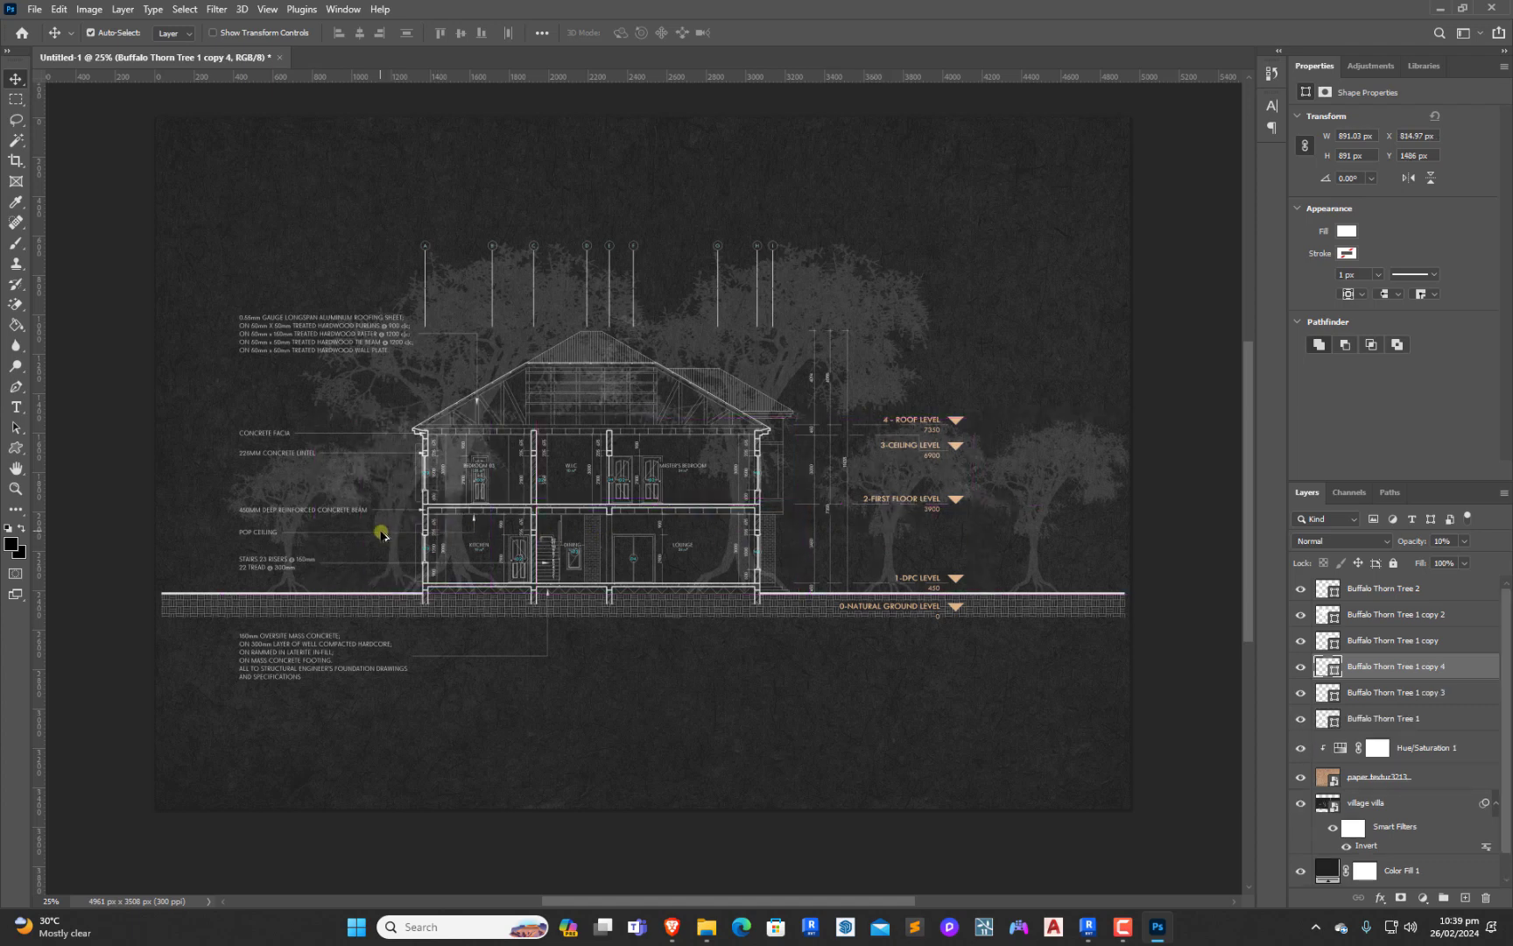
pyautogui.click(1392, 722)
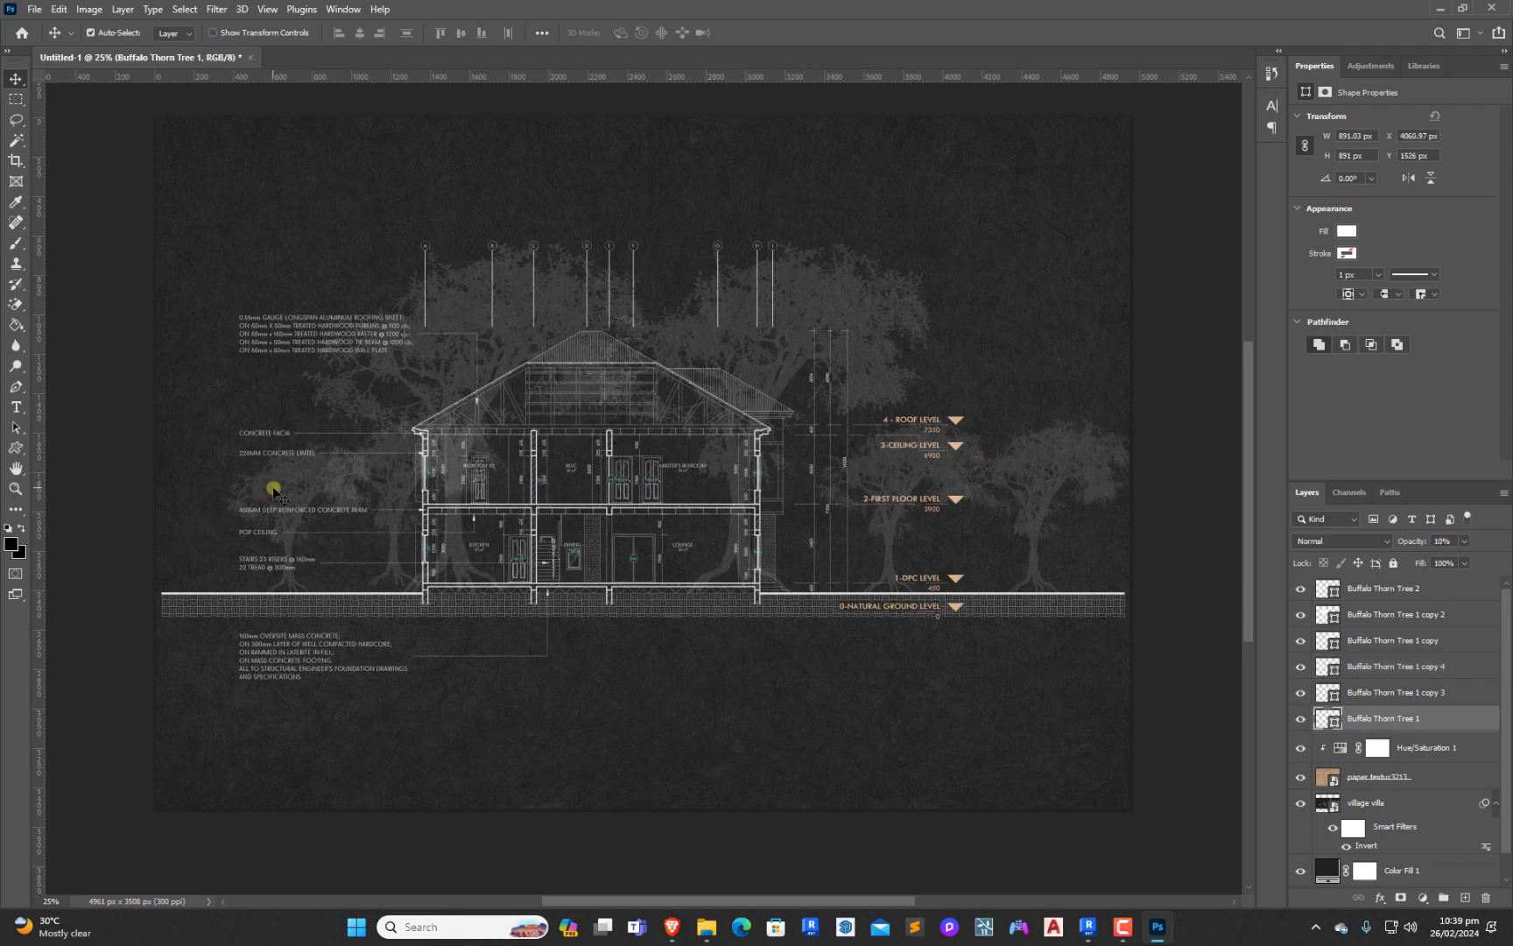
pyautogui.moveTo(268, 491)
pyautogui.mouseDown()
pyautogui.moveTo(193, 494)
pyautogui.moveTo(246, 496)
pyautogui.mouseUp()
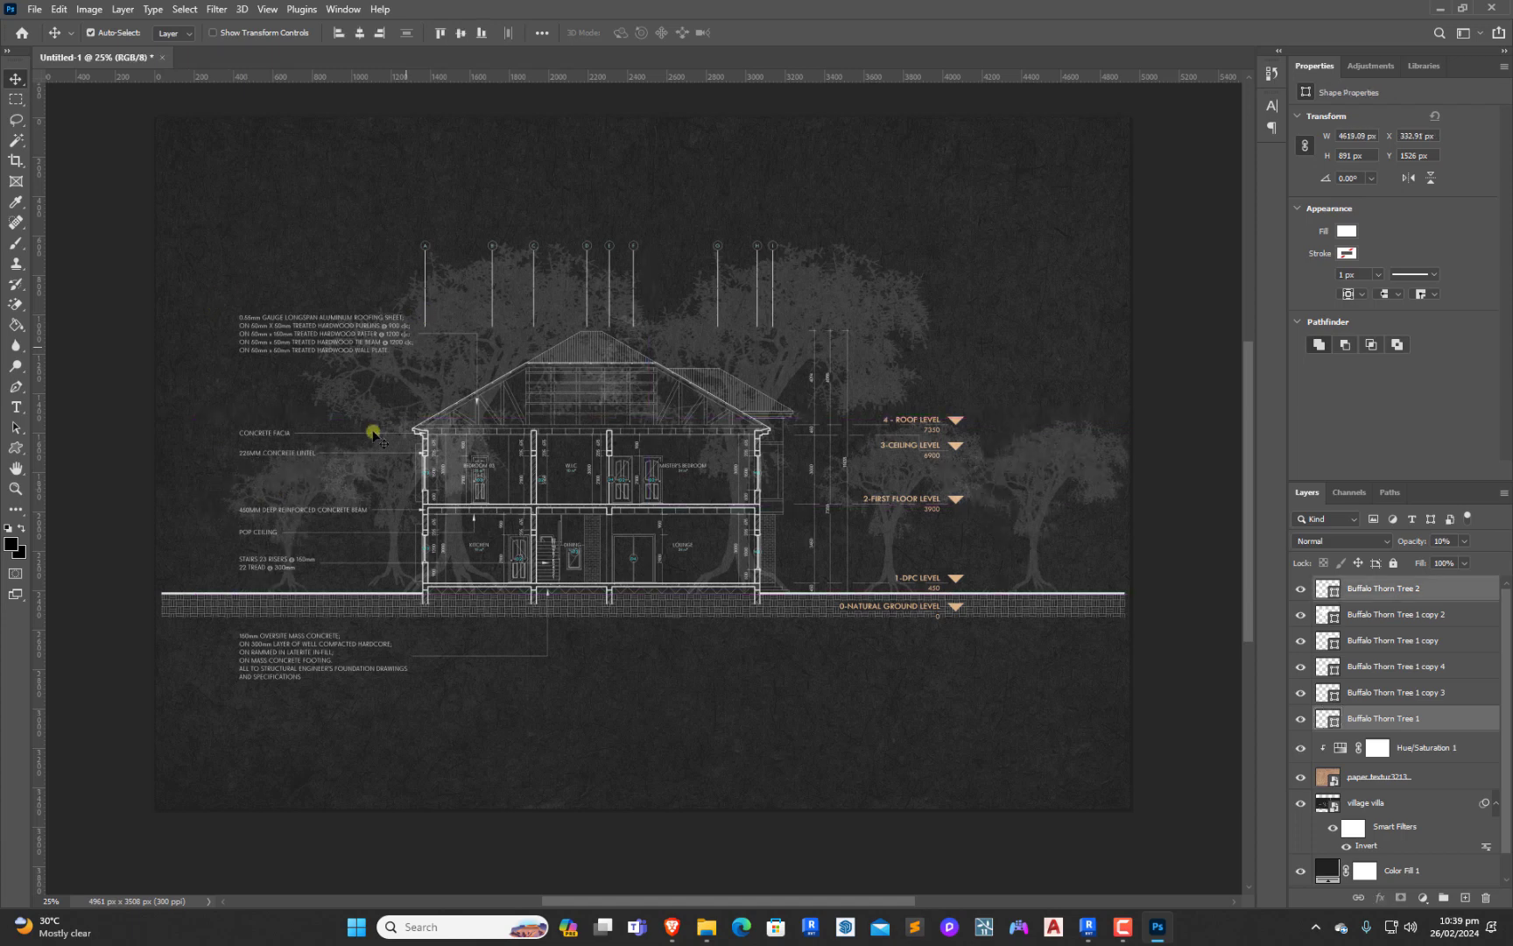
pyautogui.click(142, 238)
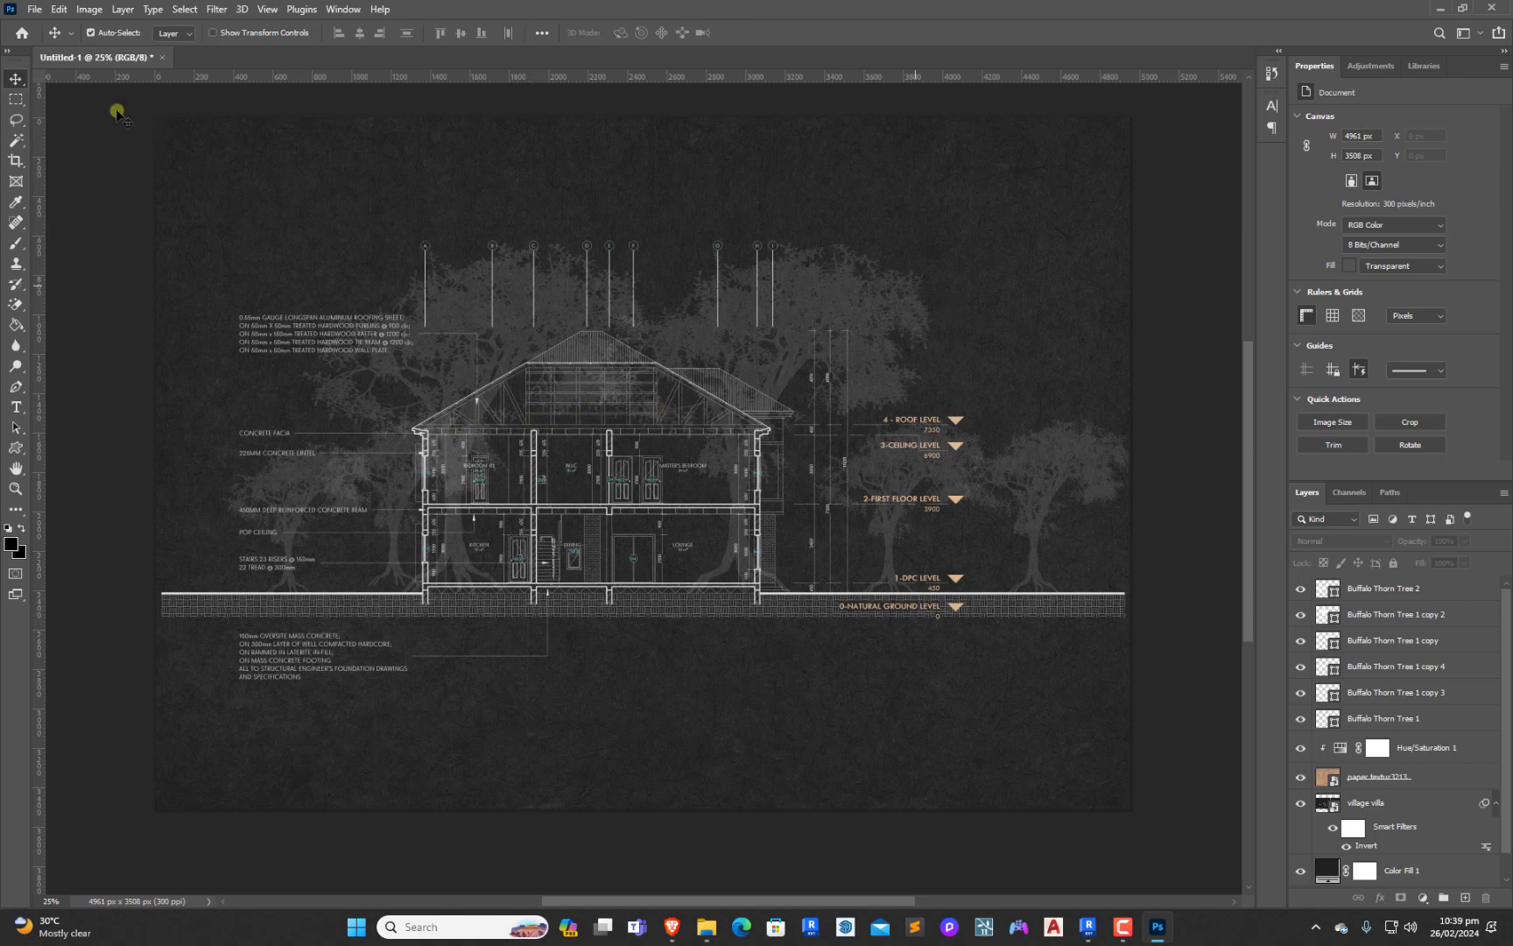
# Hide the part of Buffalo Thorn Tree 1 copy 2 inside the house with a rectangular layer mask spanning both floors from the left outer wall
pyautogui.click(16, 101)
pyautogui.click(16, 101)
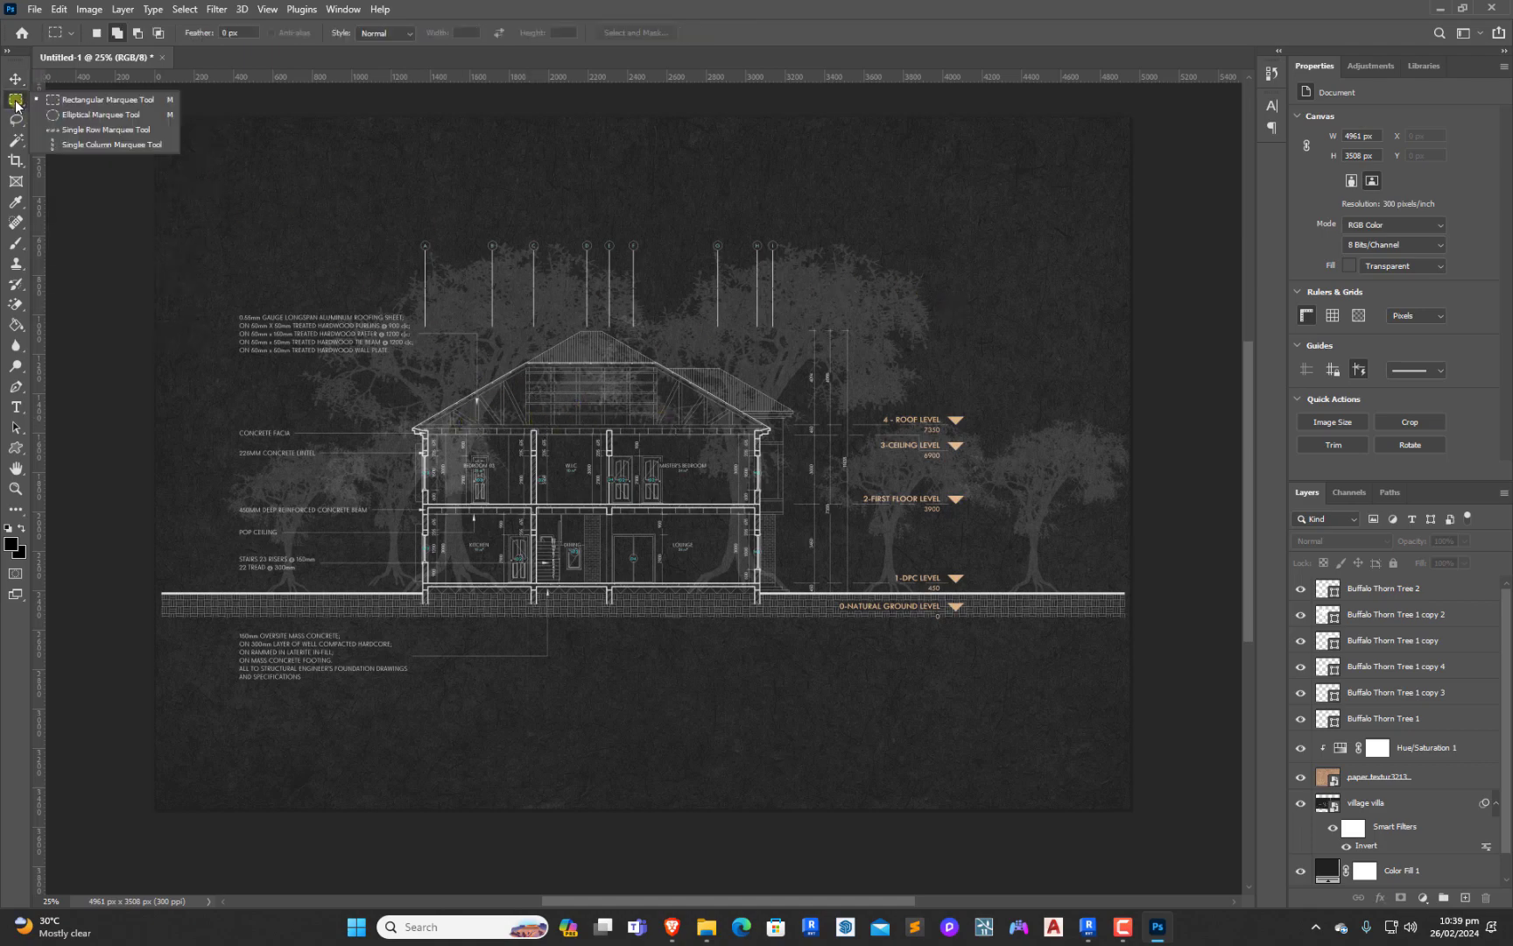
pyautogui.click(101, 100)
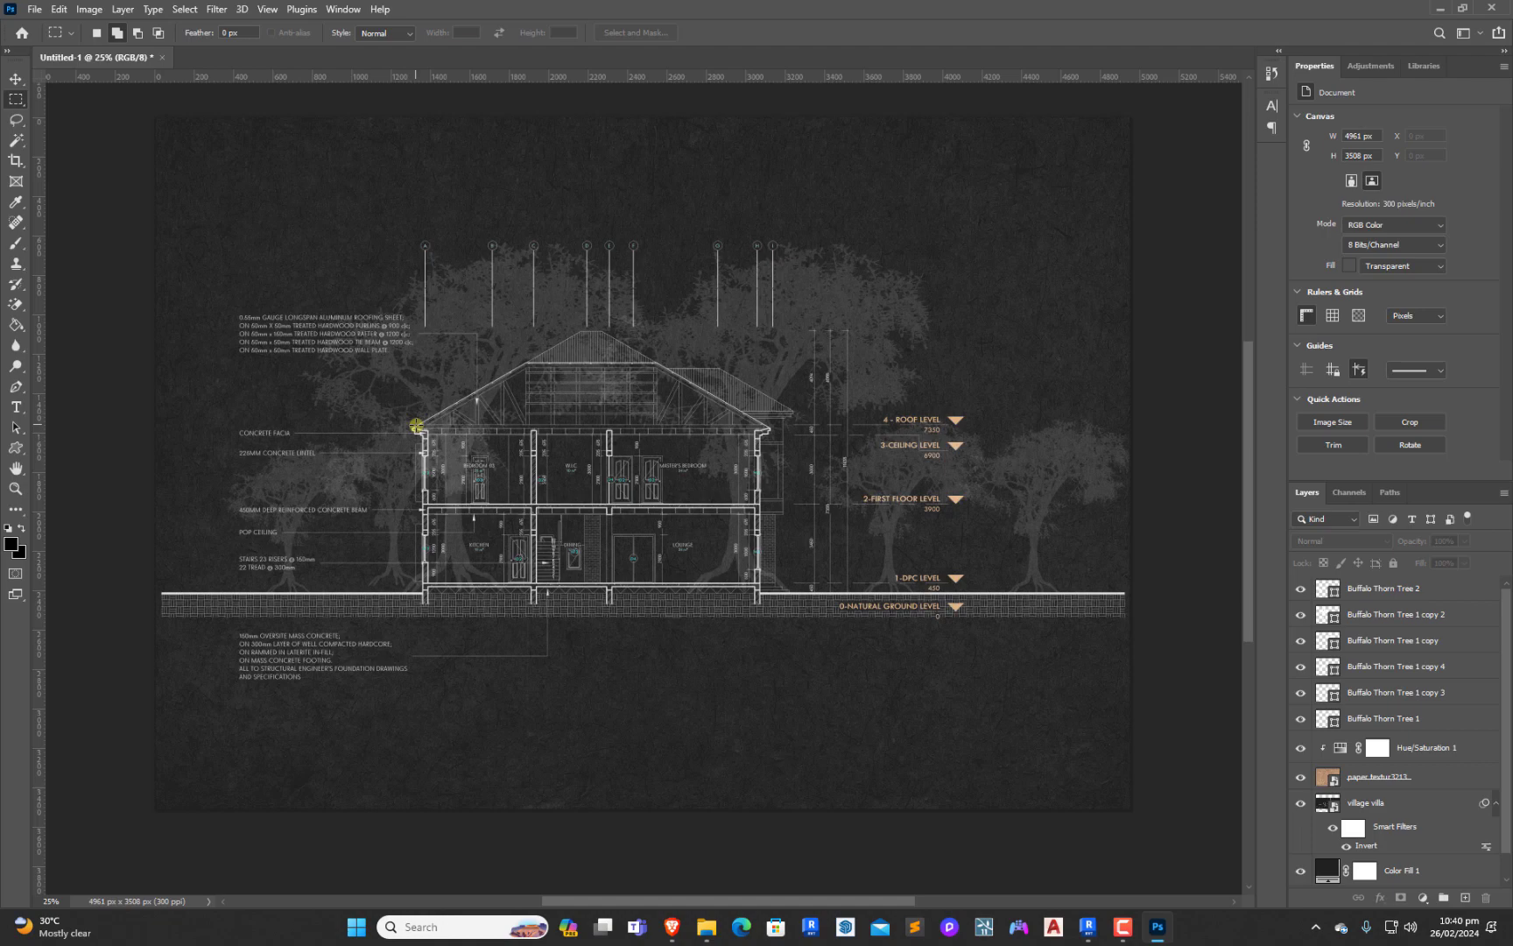
pyautogui.moveTo(440, 434); pyautogui.dragTo(509, 498)
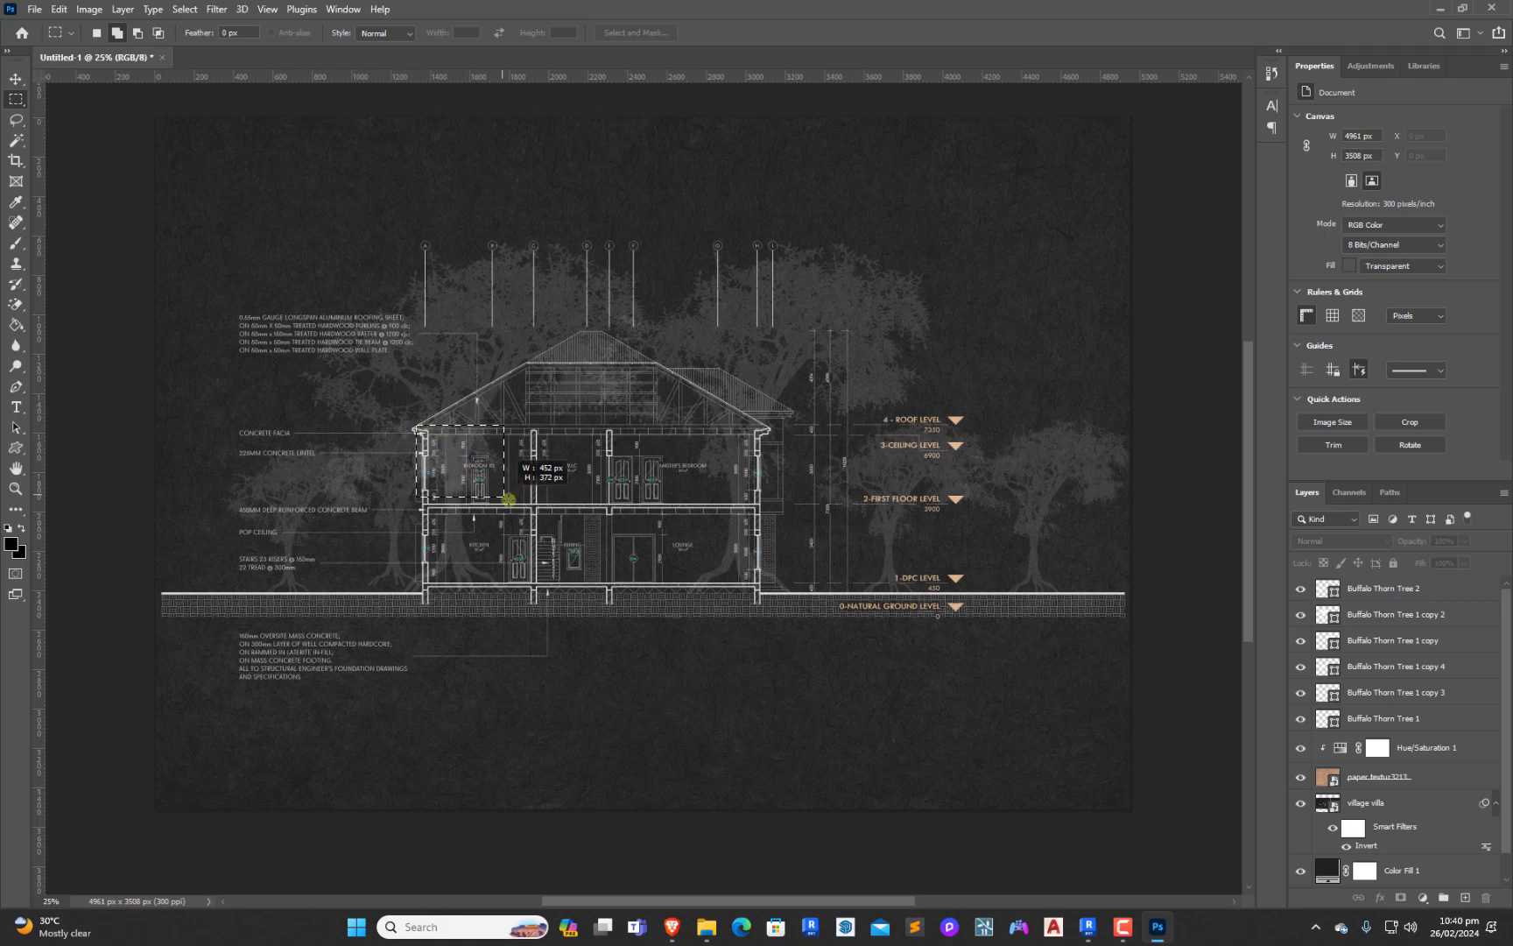
pyautogui.moveTo(623, 570); pyautogui.dragTo(652, 584)
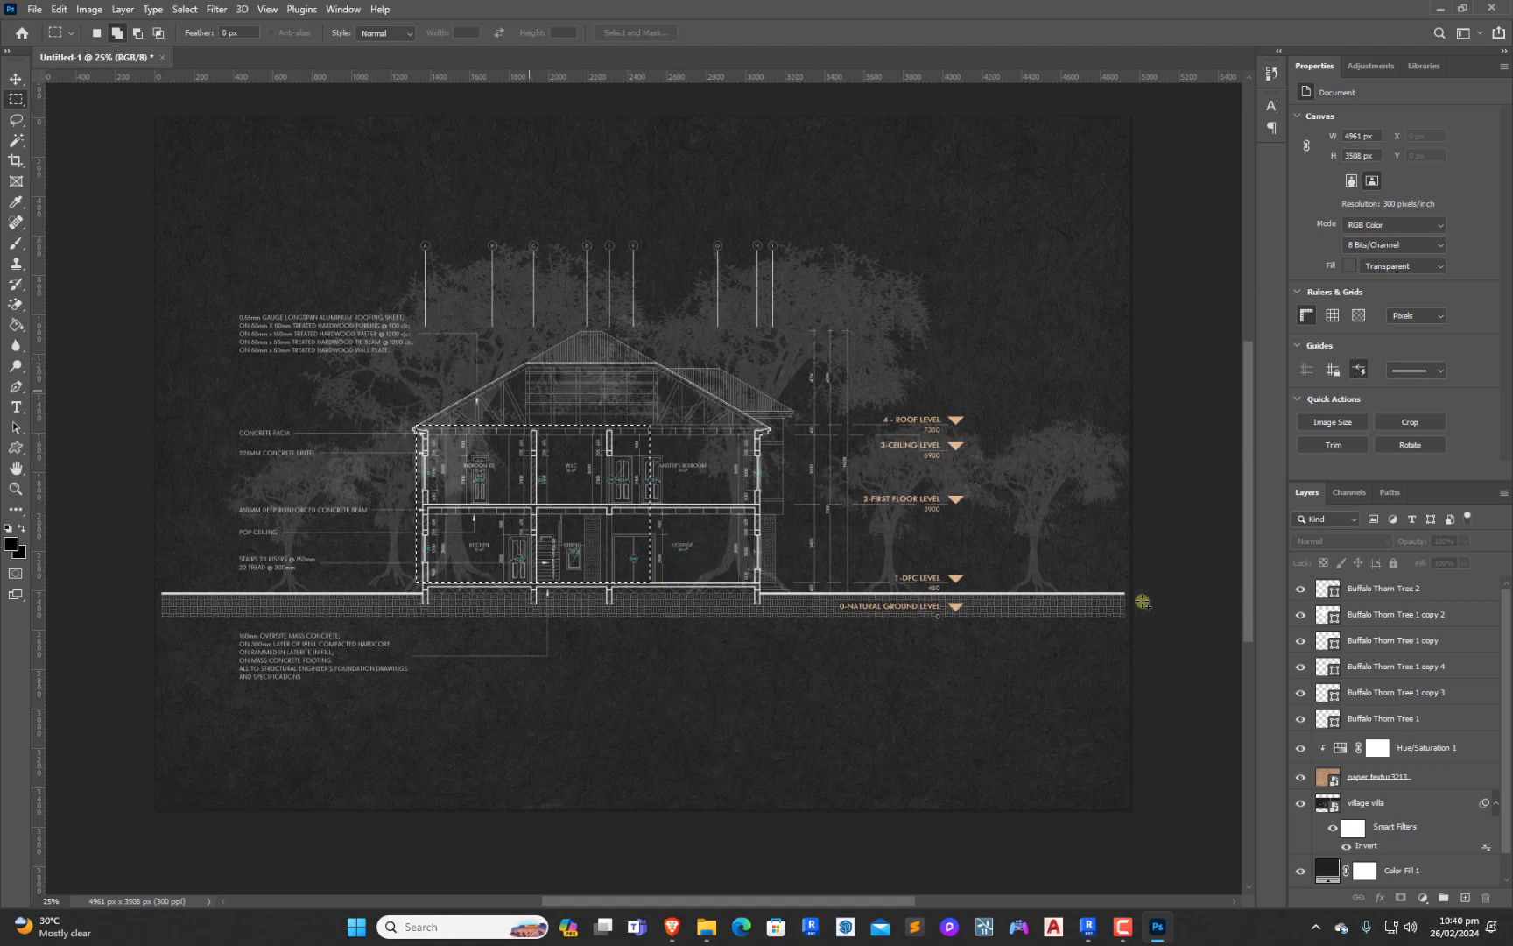
pyautogui.click(1393, 616)
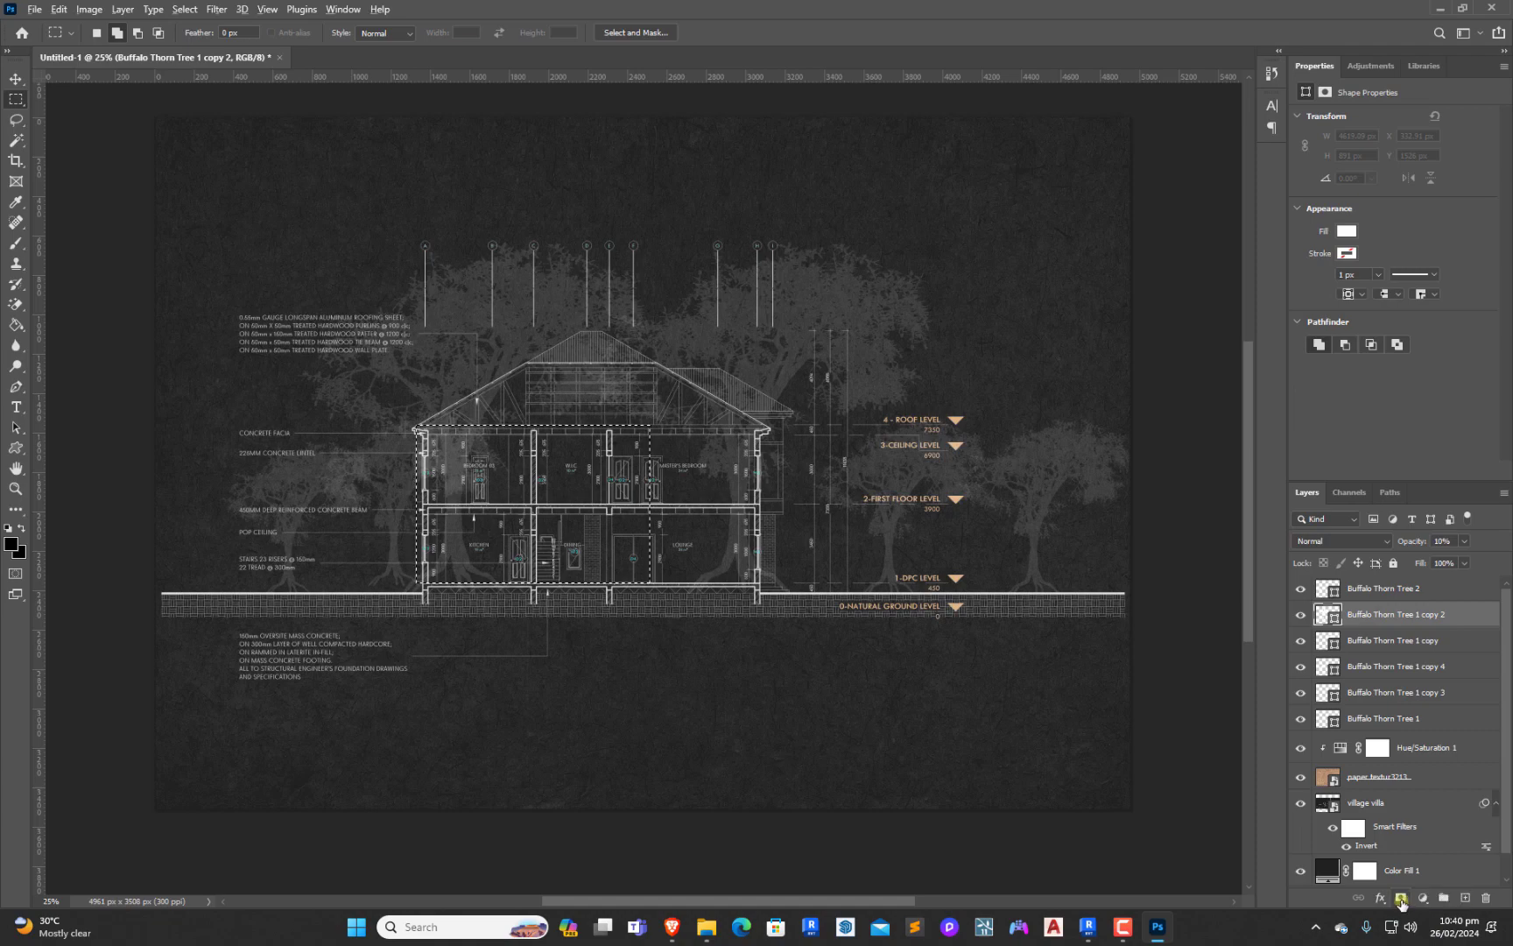
pyautogui.click(1401, 899)
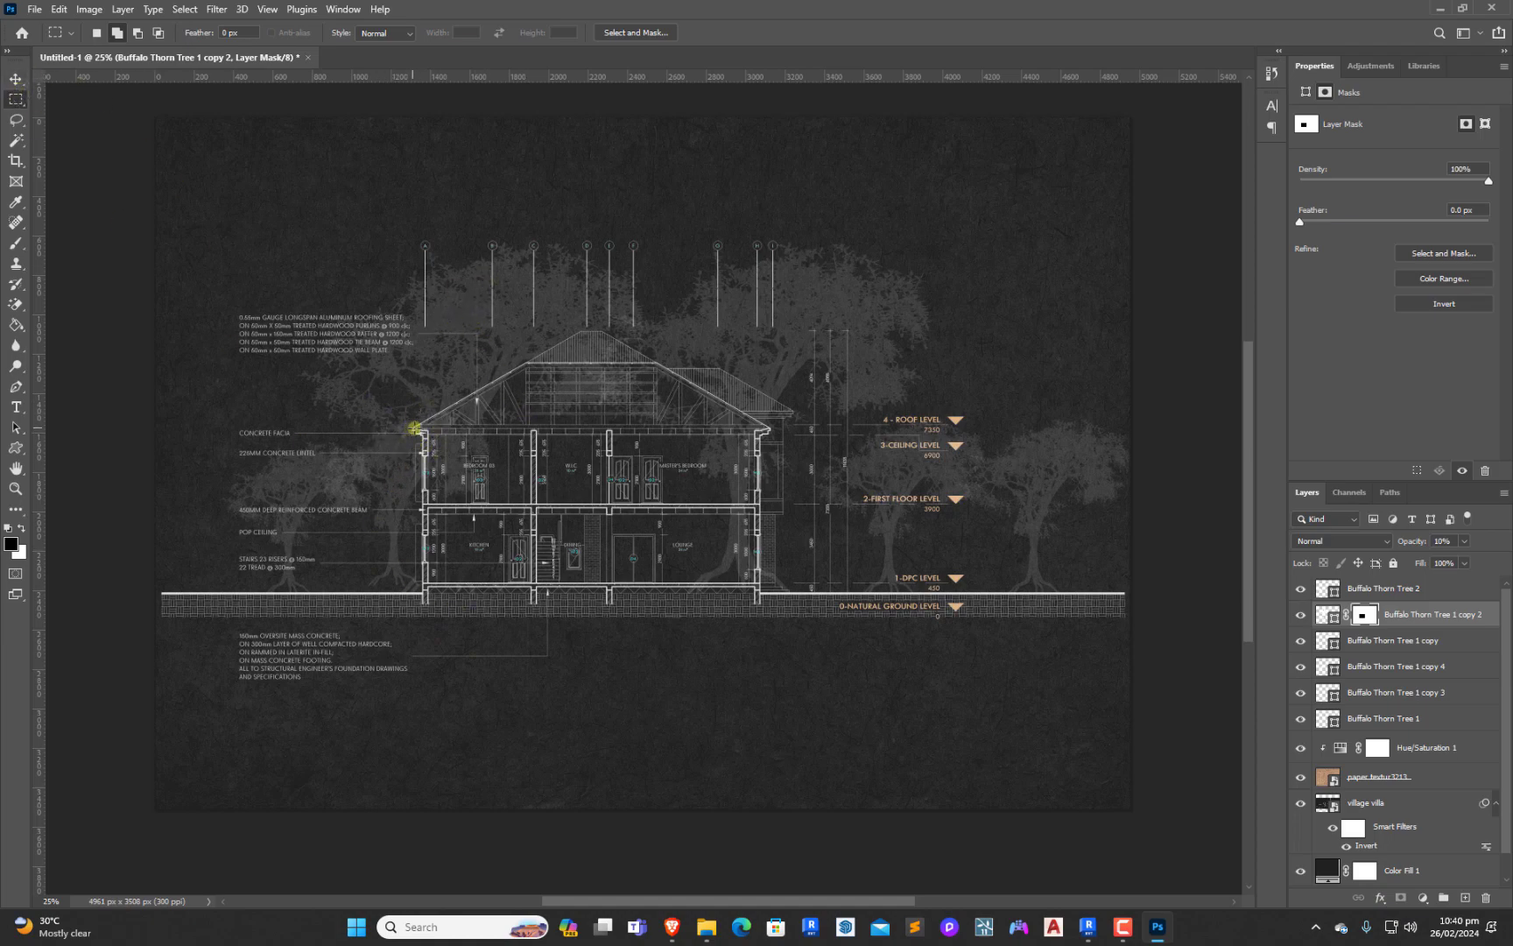
# Mask Buffalo Thorn Tree 1 copy 4 to hide its part within a rectangle over both floors between the left outer wall and the stairs
pyautogui.moveTo(417, 432); pyautogui.dragTo(552, 582)
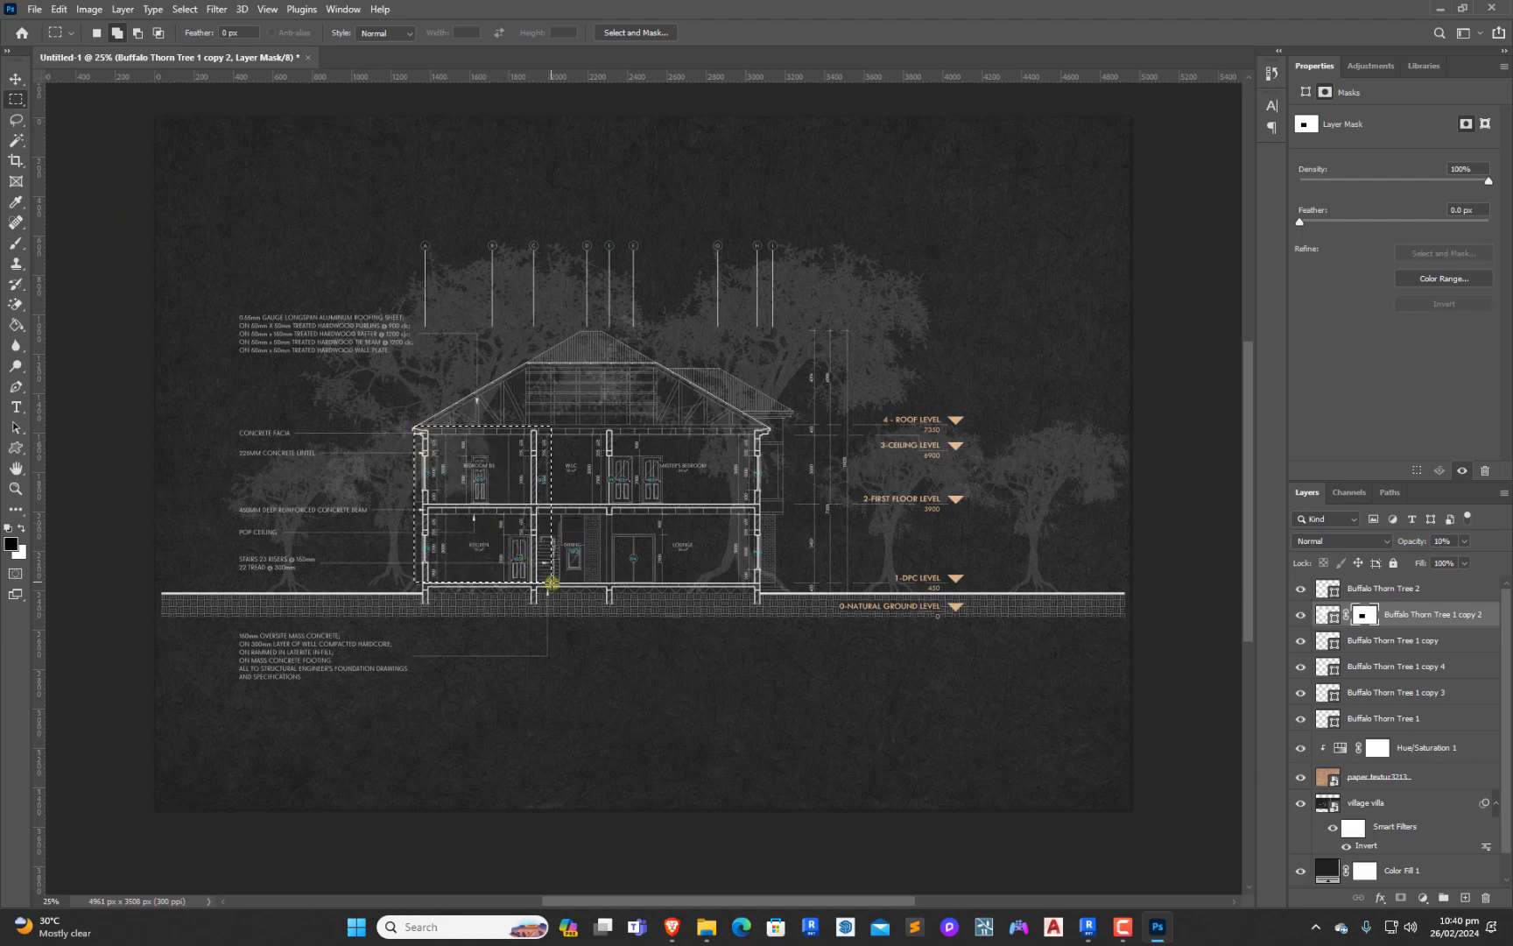
pyautogui.click(1410, 668)
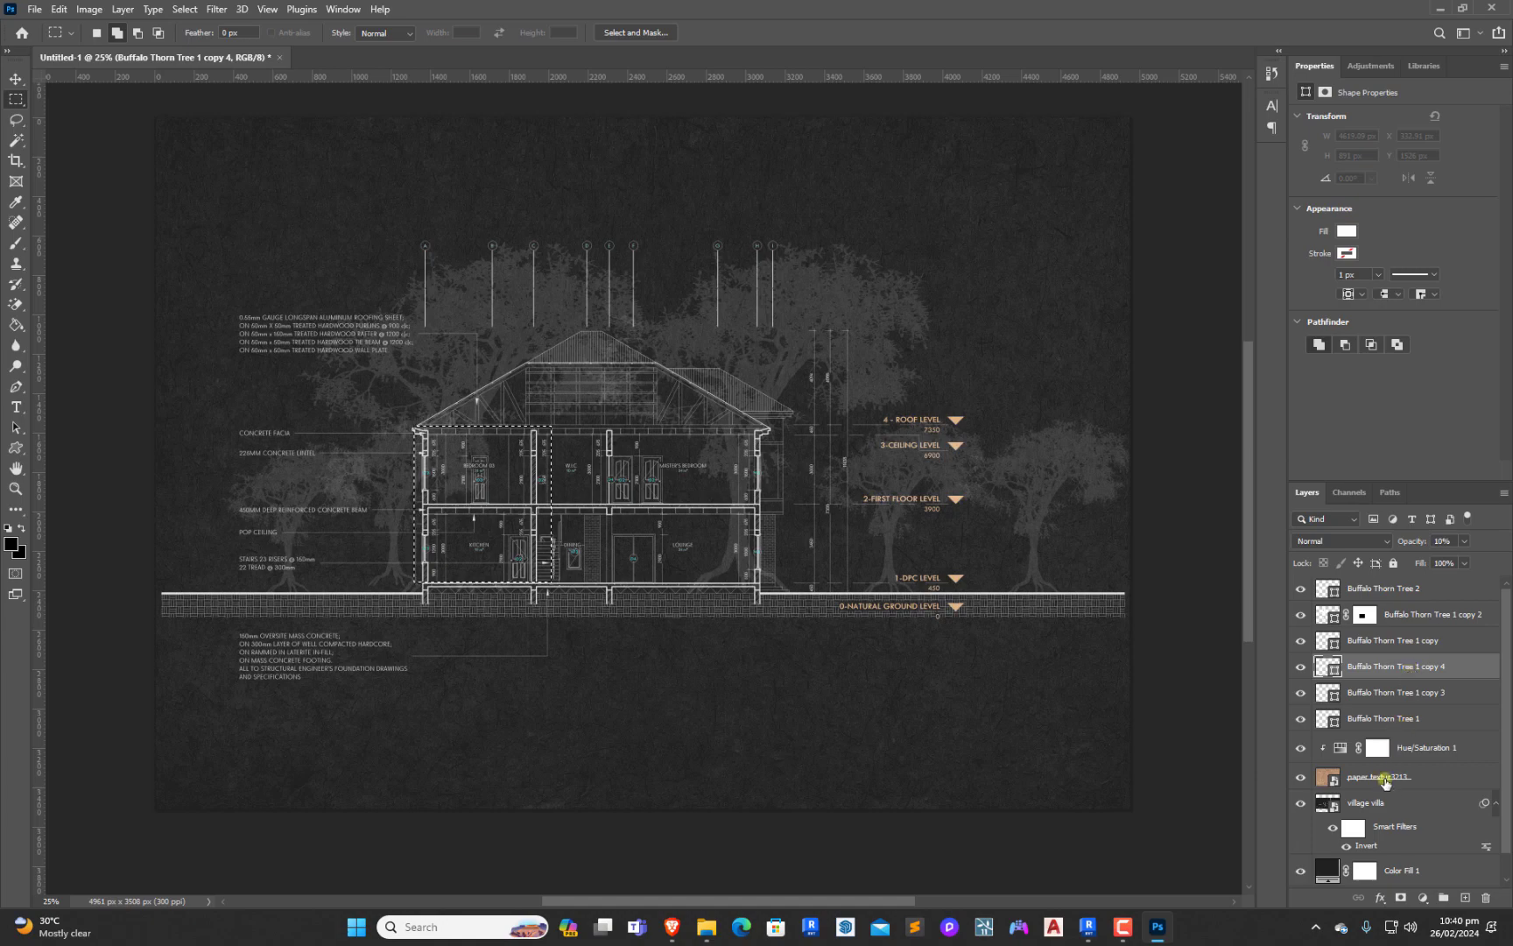
pyautogui.click(1402, 899)
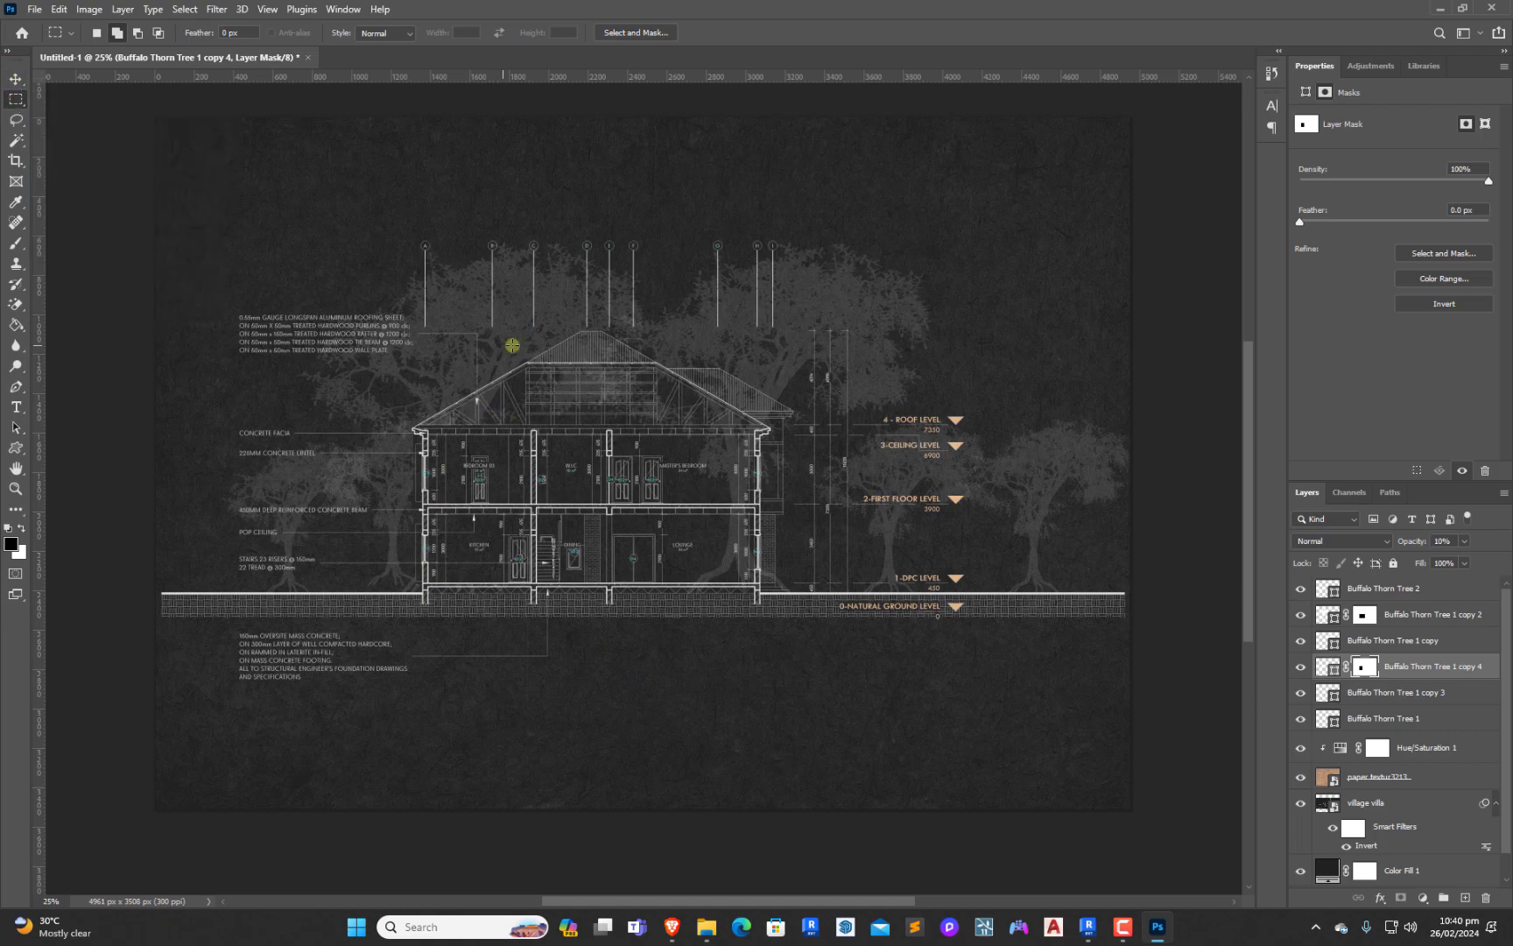
# Try to hide the roof-area rectangle with masks on Buffalo Thorn Tree 1 copy 3 and Buffalo Thorn Tree 2, and undo the masks and selection
pyautogui.moveTo(526, 361); pyautogui.dragTo(745, 427)
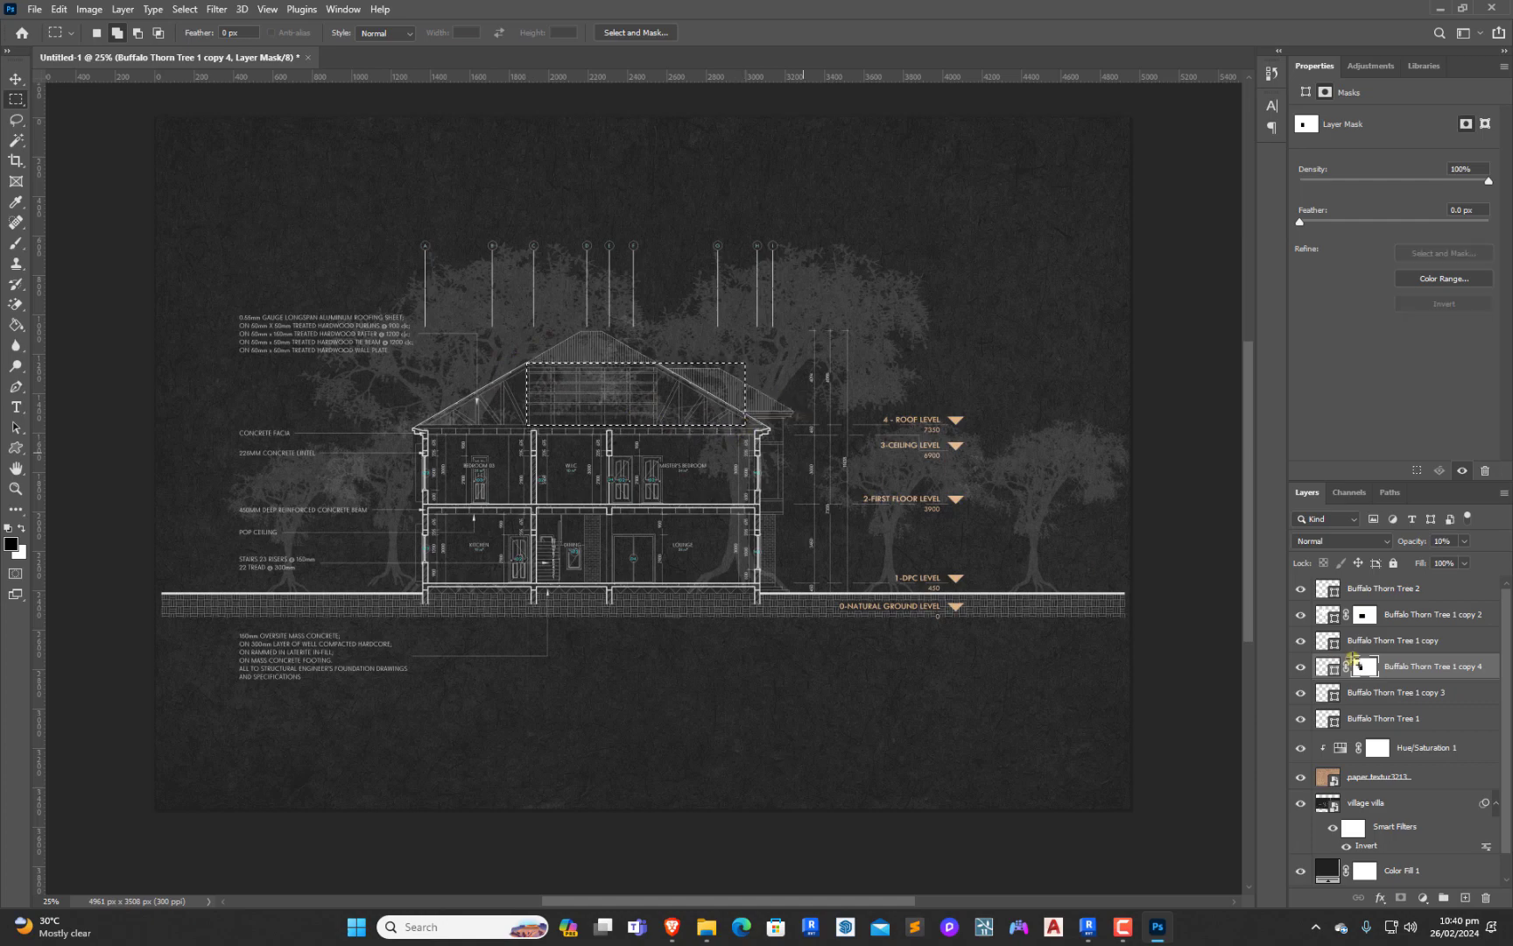
pyautogui.click(1411, 693)
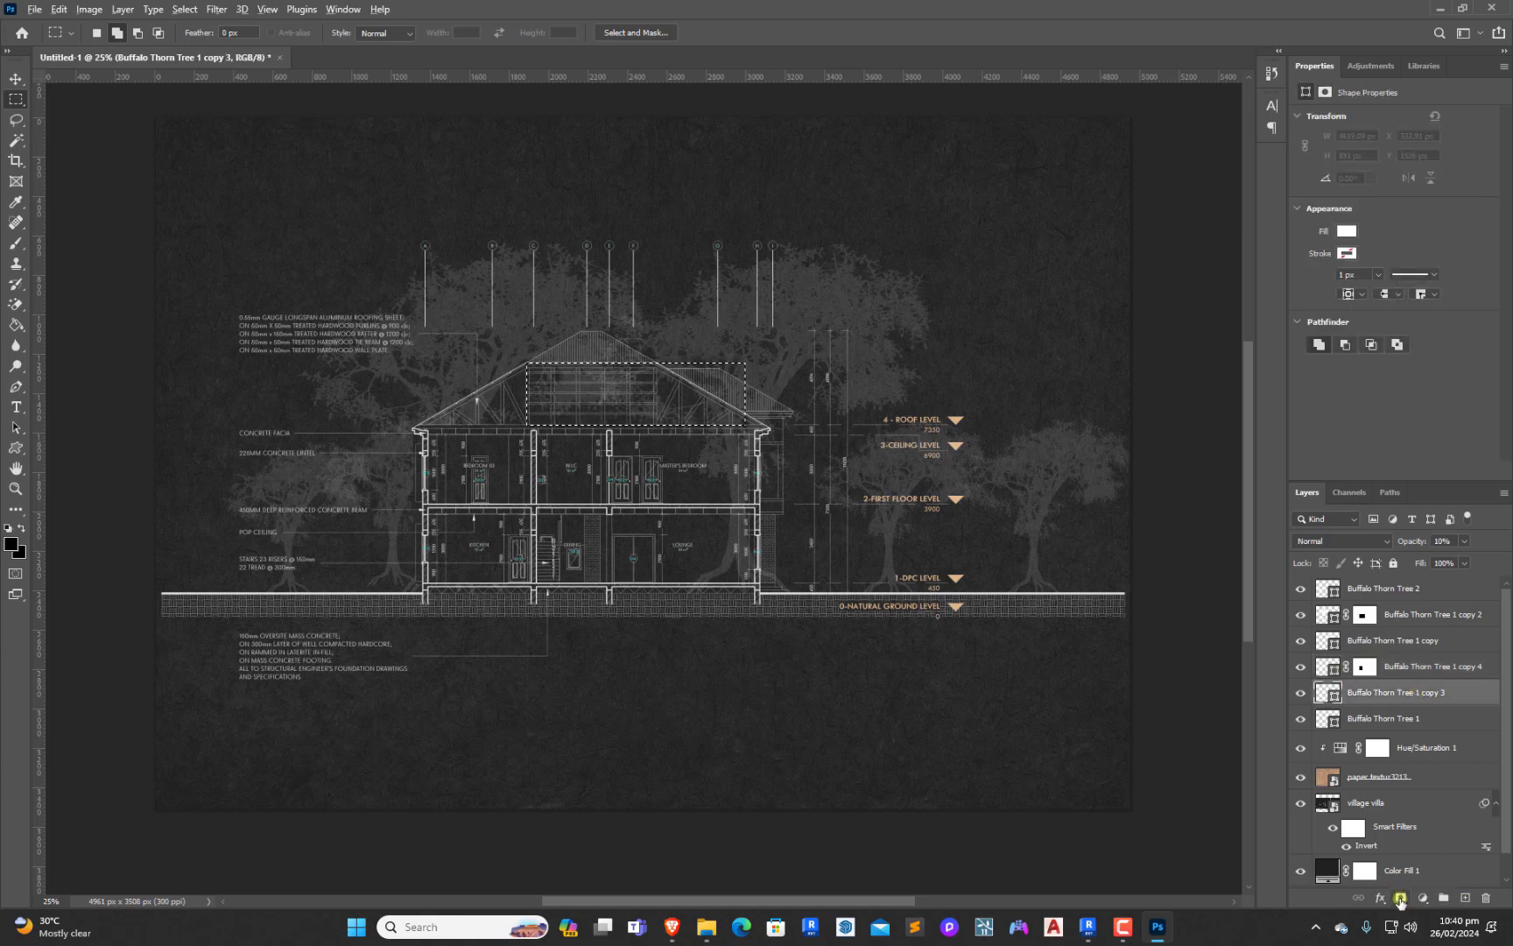
pyautogui.click(1401, 900)
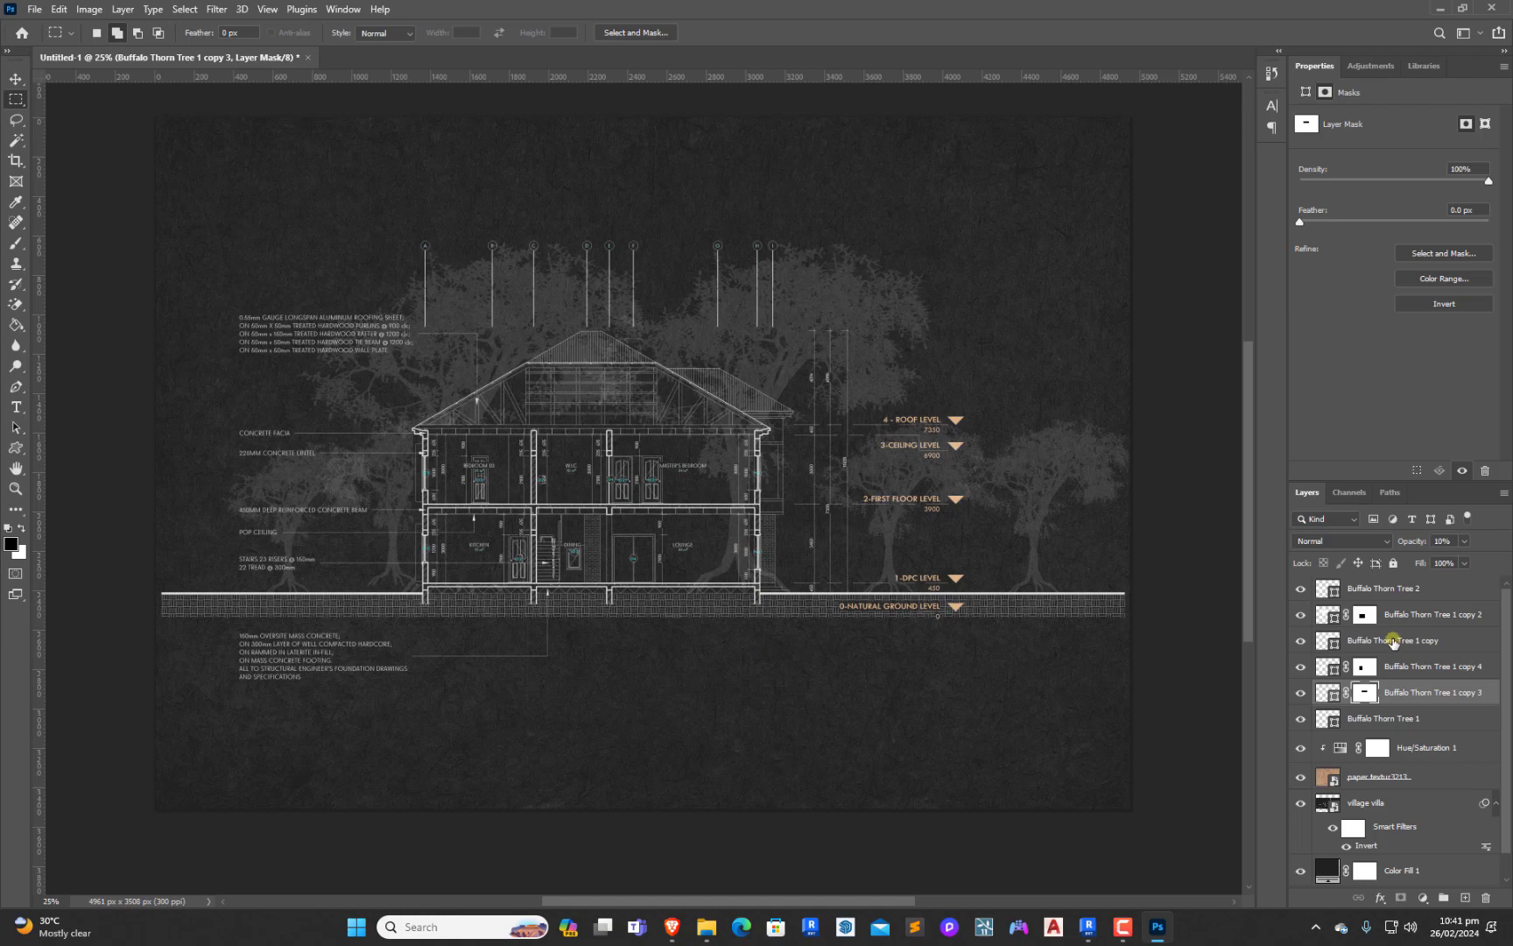
pyautogui.click(1393, 589)
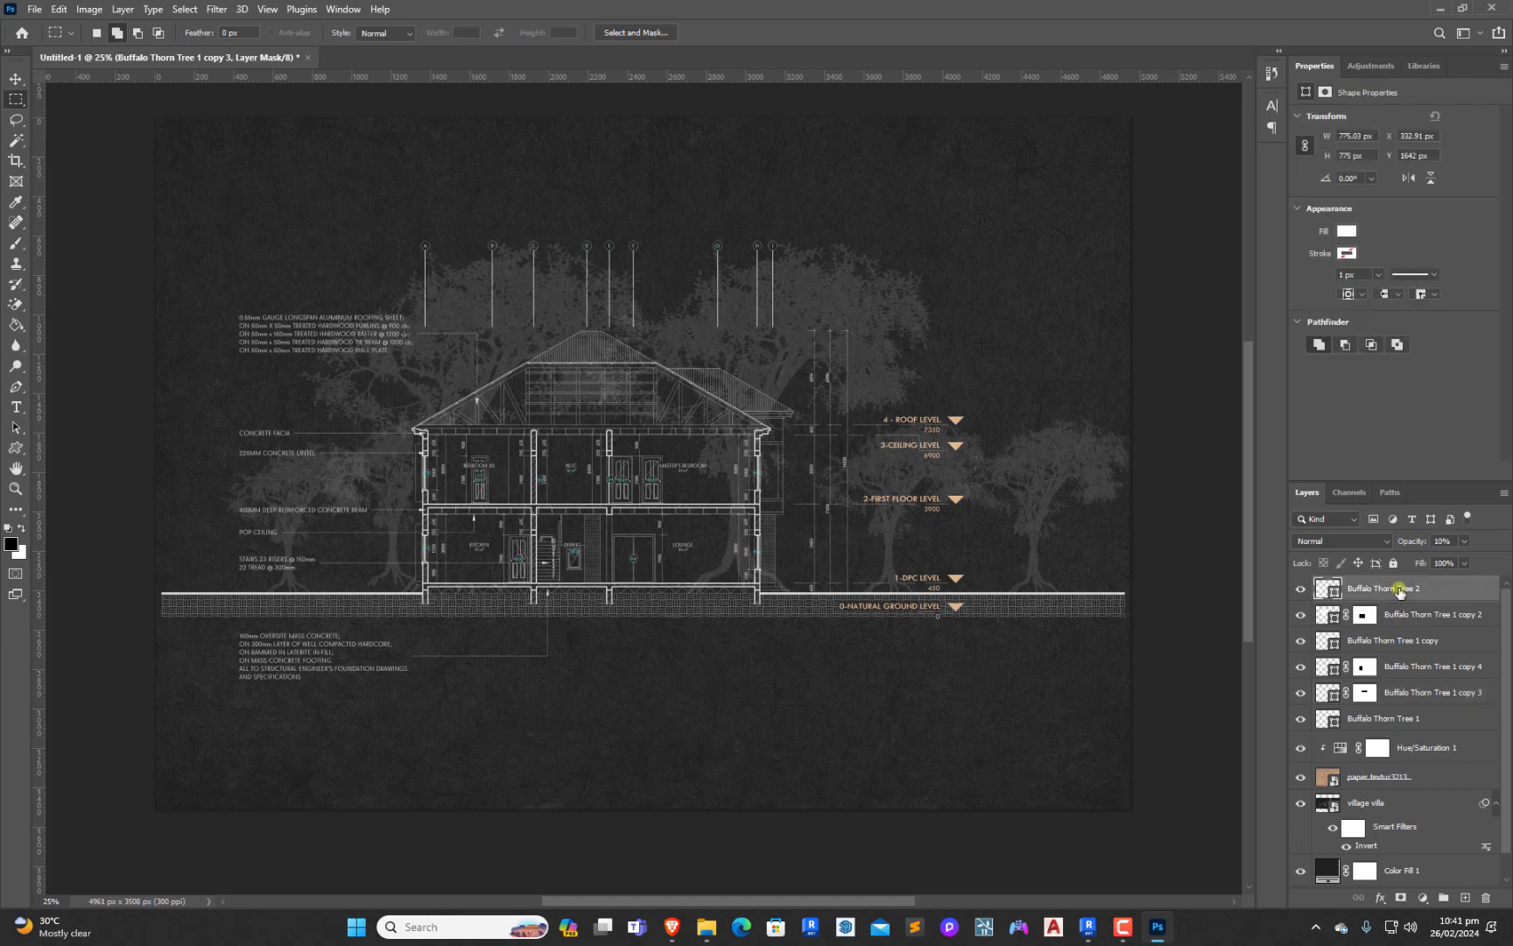
pyautogui.keyDown('alt'); pyautogui.click(1400, 902); pyautogui.keyUp('alt')
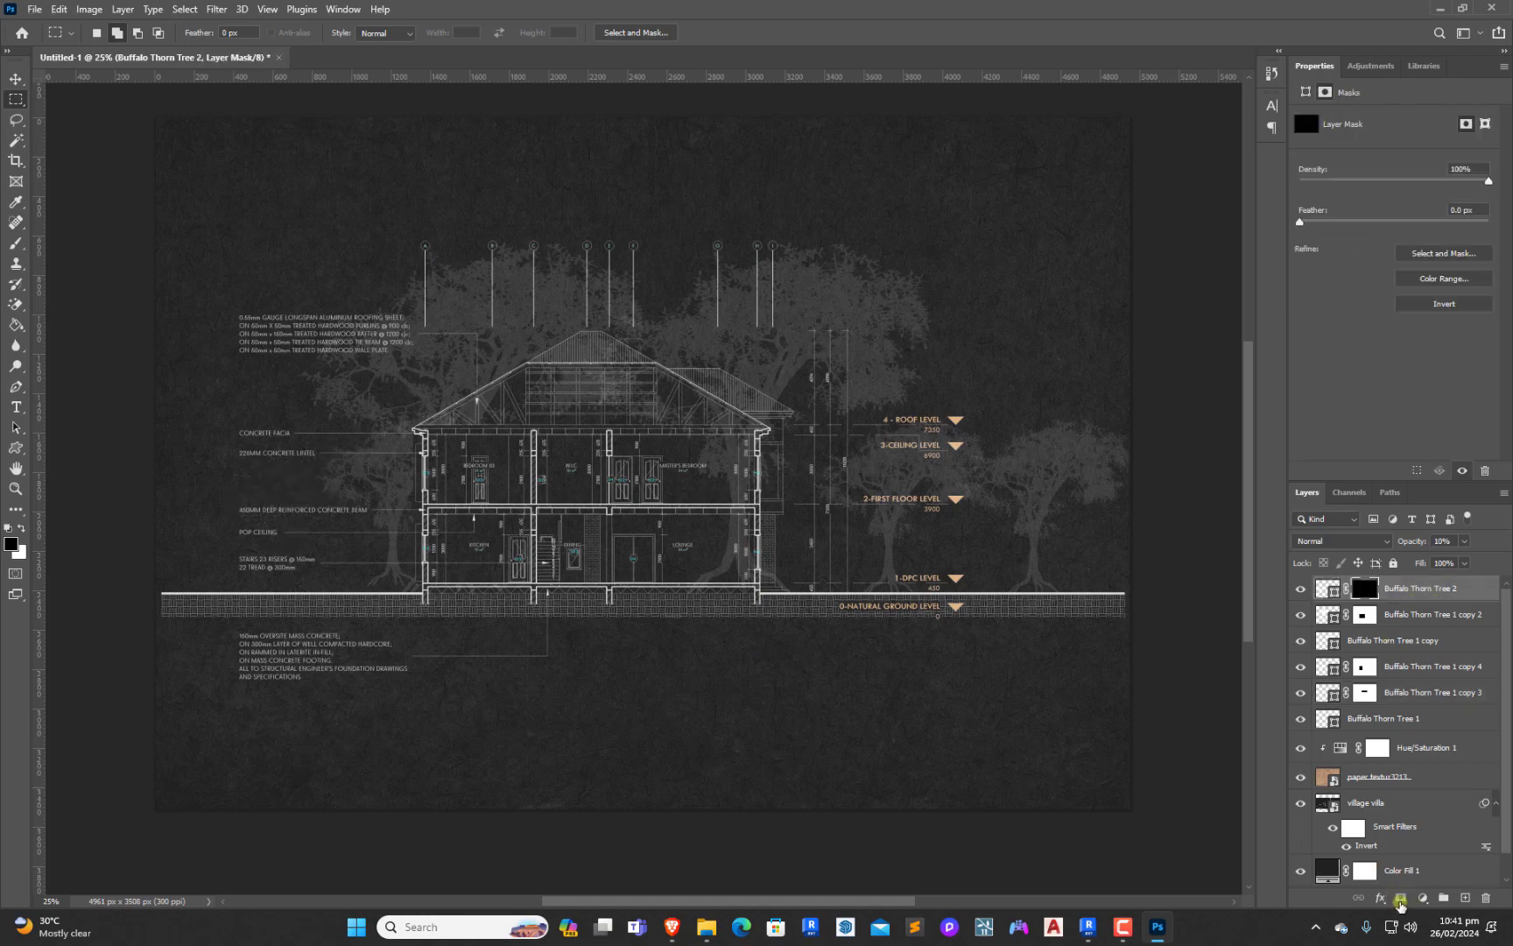
pyautogui.hotkey('ctrl', 'z')
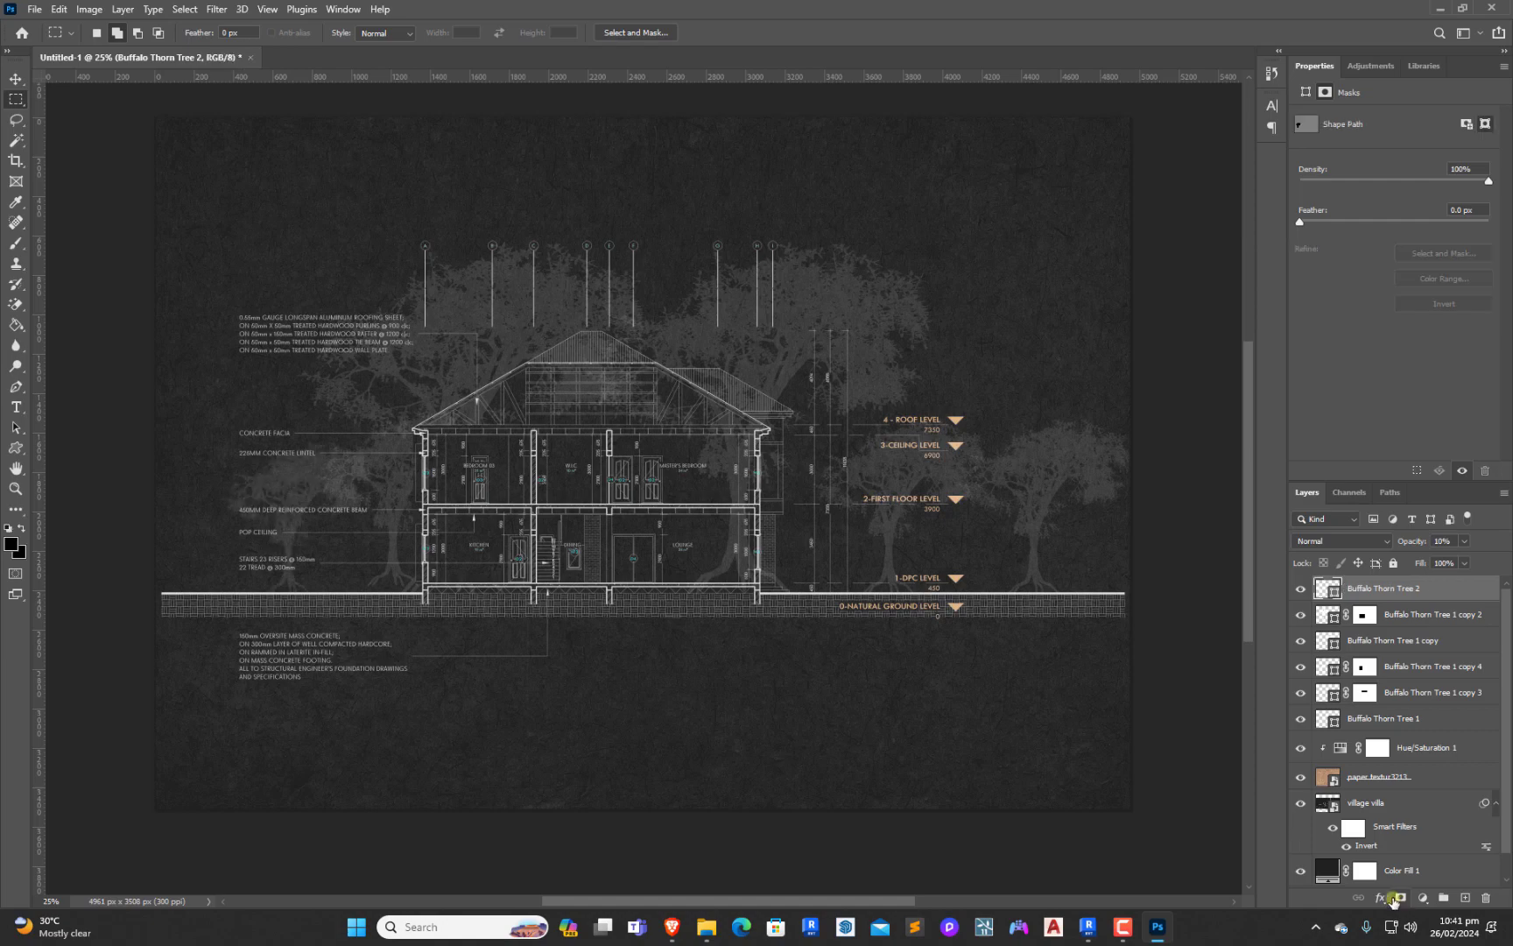
pyautogui.hotkey('ctrl', 'z')
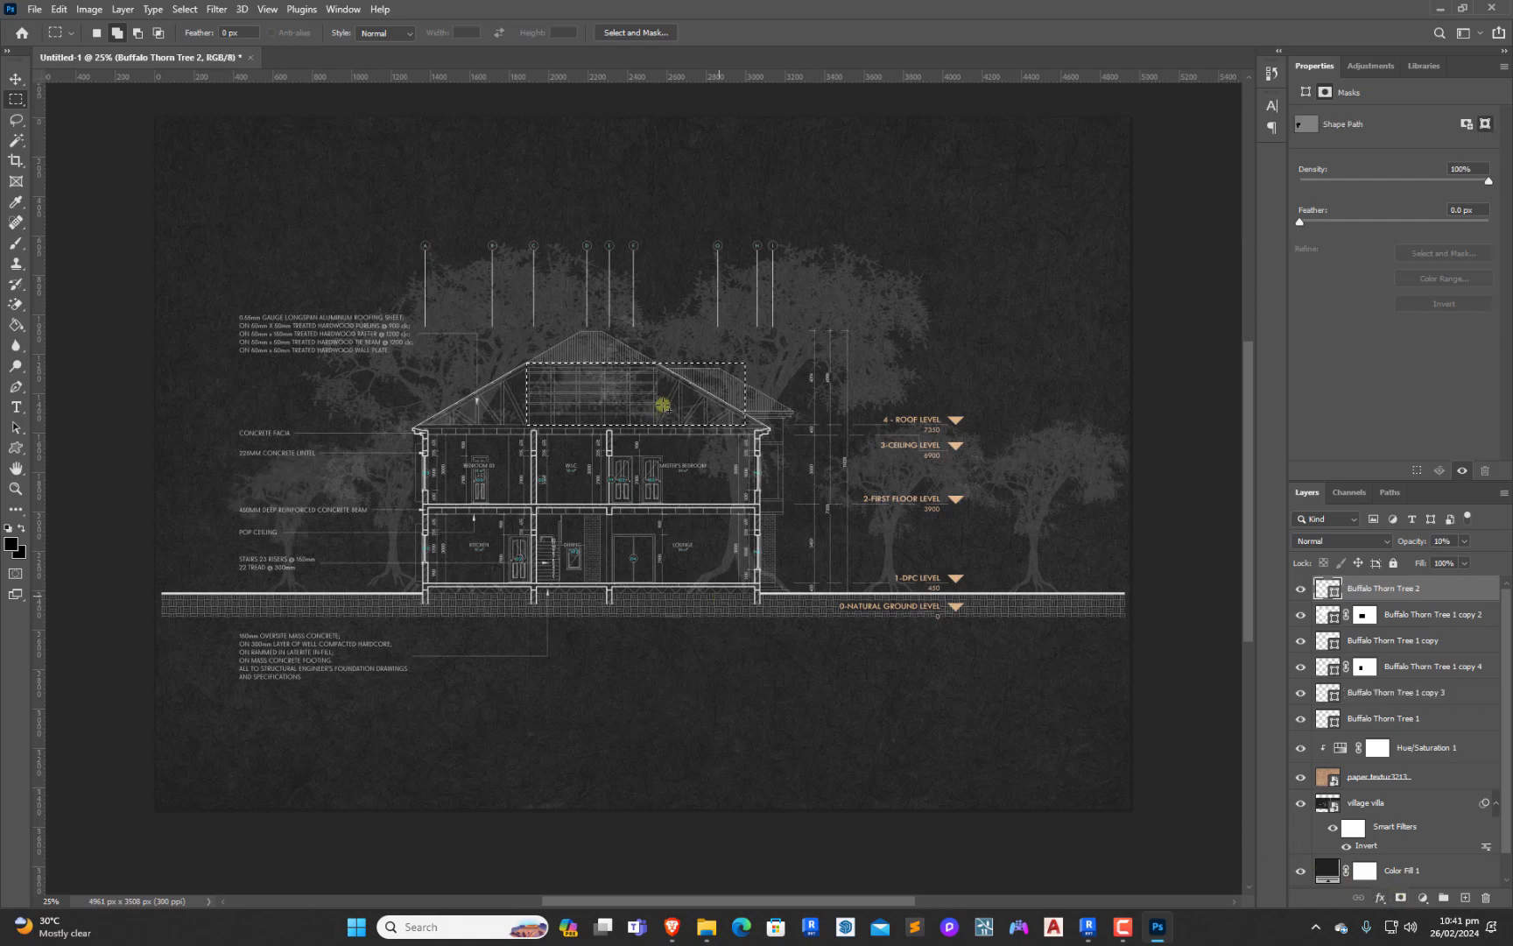
pyautogui.hotkey('ctrl', 'z')
# Check which tree belongs to the Buffalo Thorn Tree 2 layer by displaying its transform bounds
pyautogui.click(16, 78)
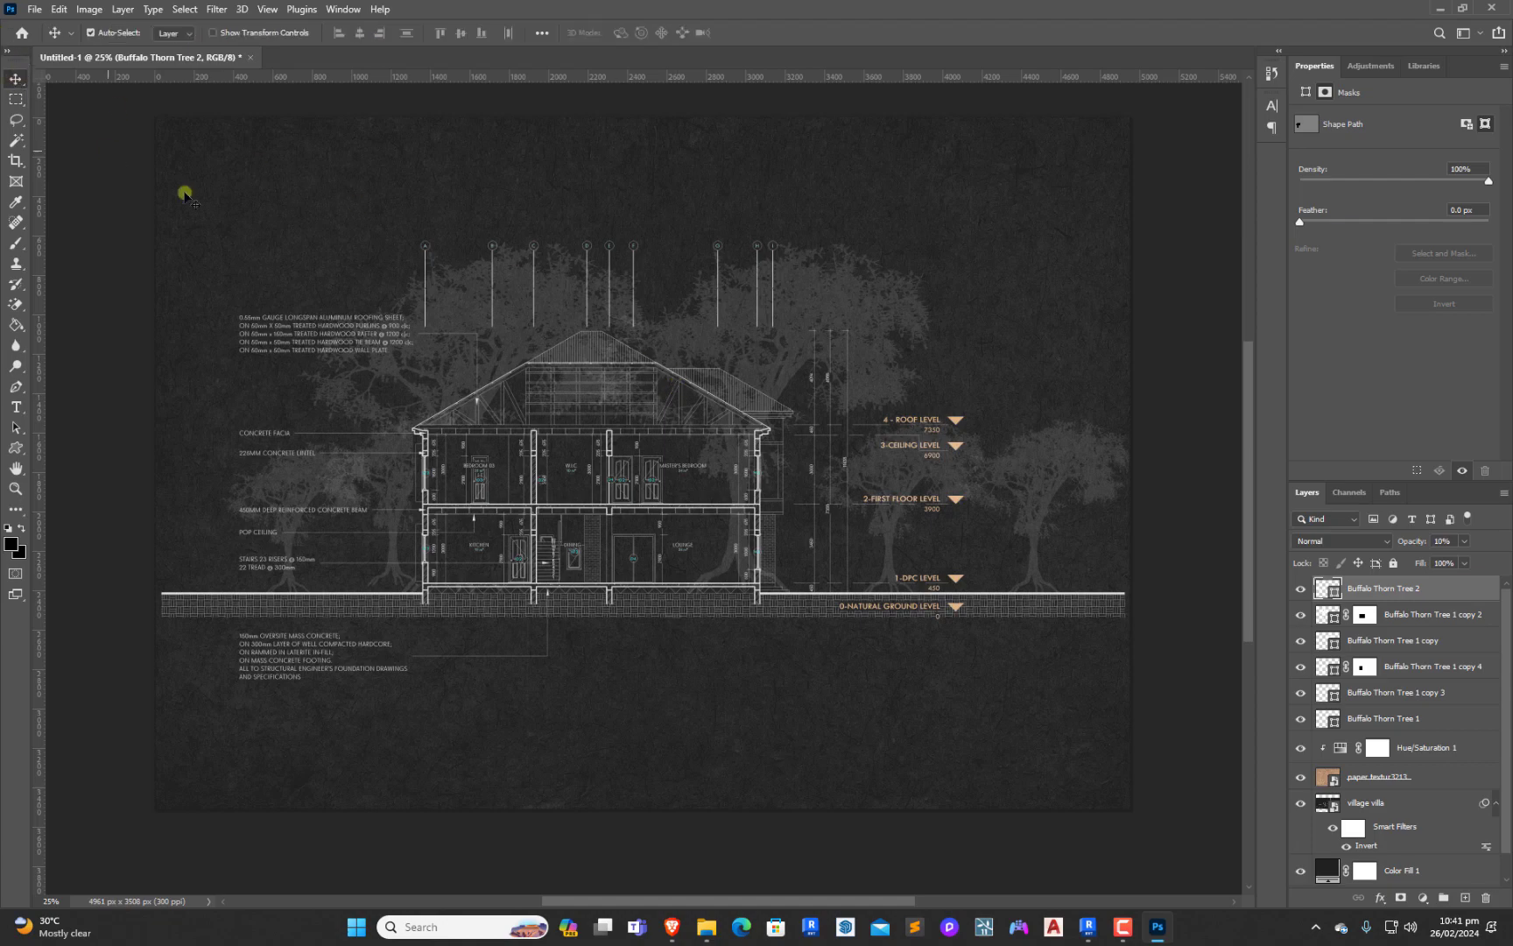
pyautogui.click(1403, 596)
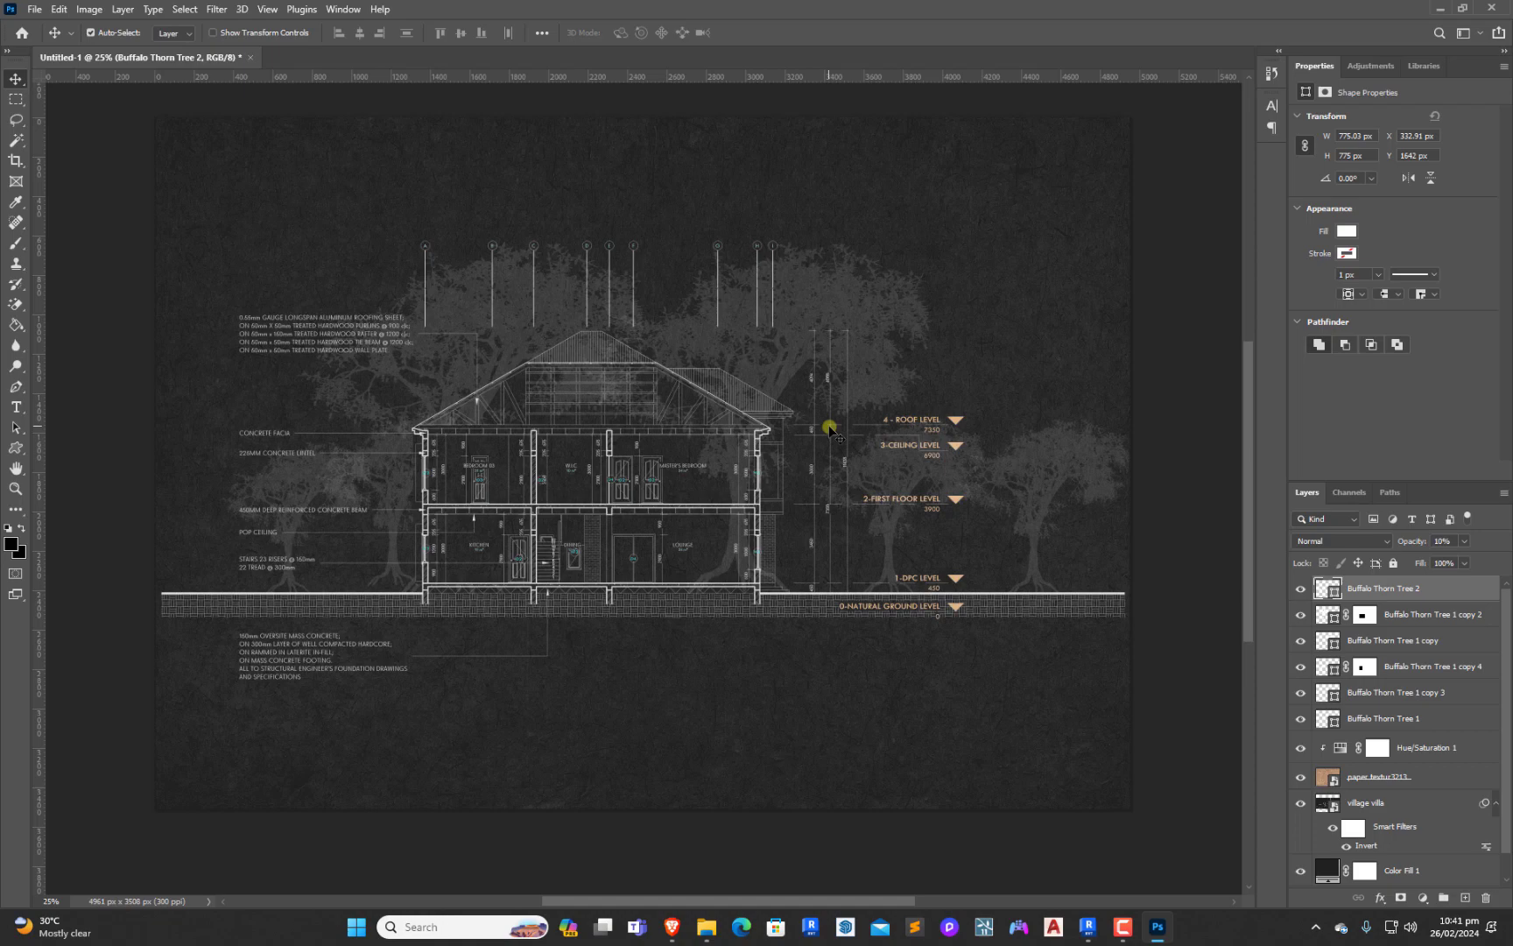
pyautogui.press('ctrl')
pyautogui.hotkey('ctrl', 't')
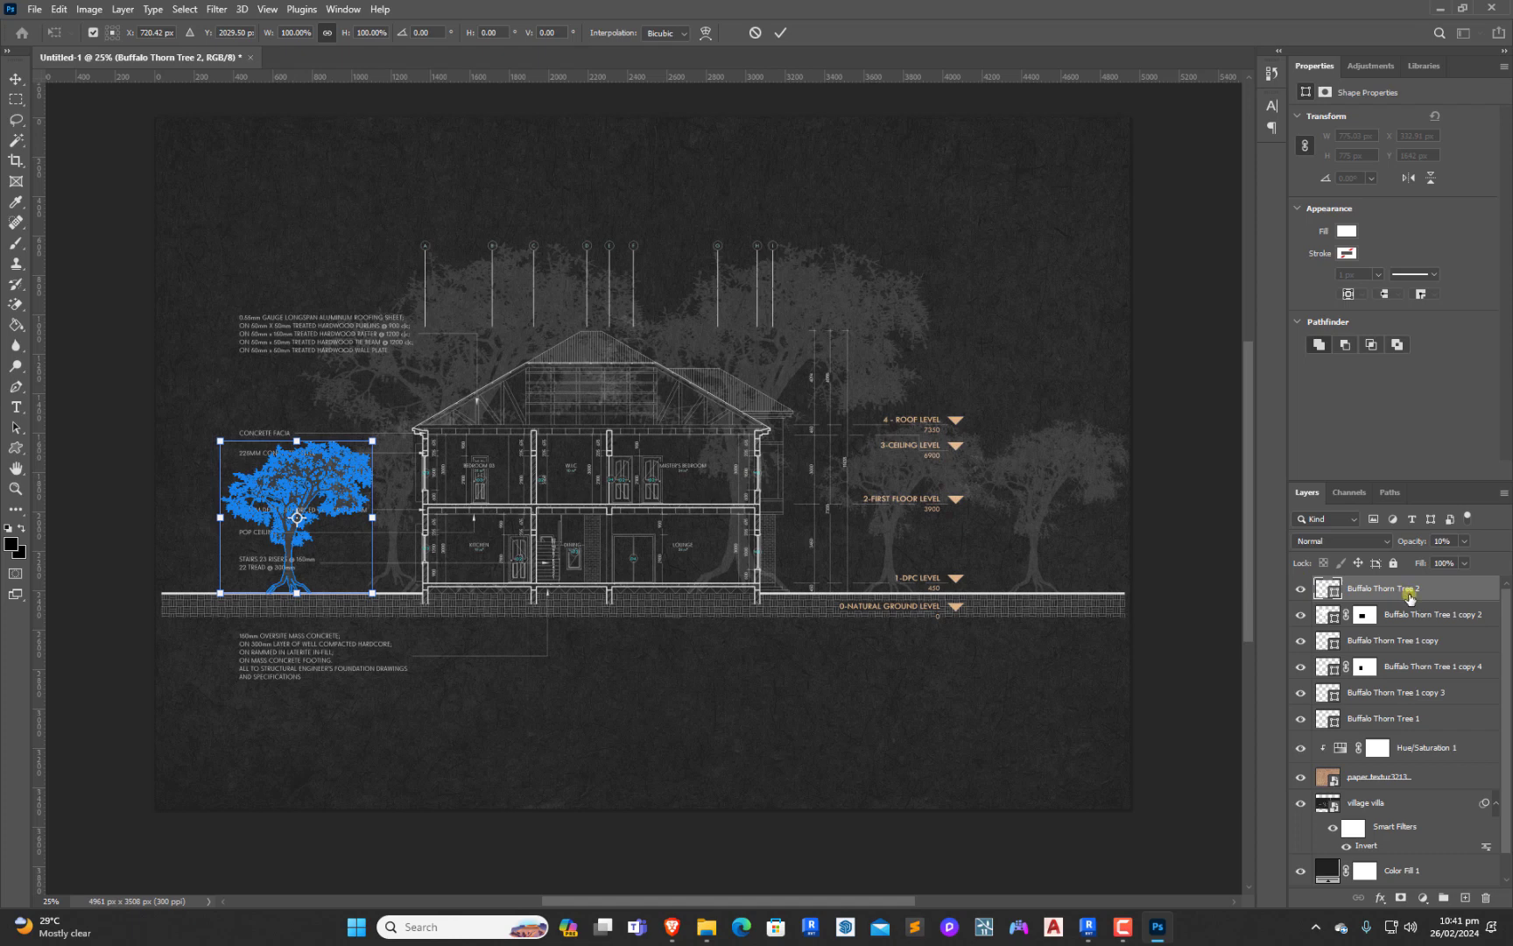
# Mask Buffalo Thorn Tree 1 copy to hide its part inside a rectangle from the upper roof to the ground line, ending at the right outer wall
pyautogui.click(1405, 641)
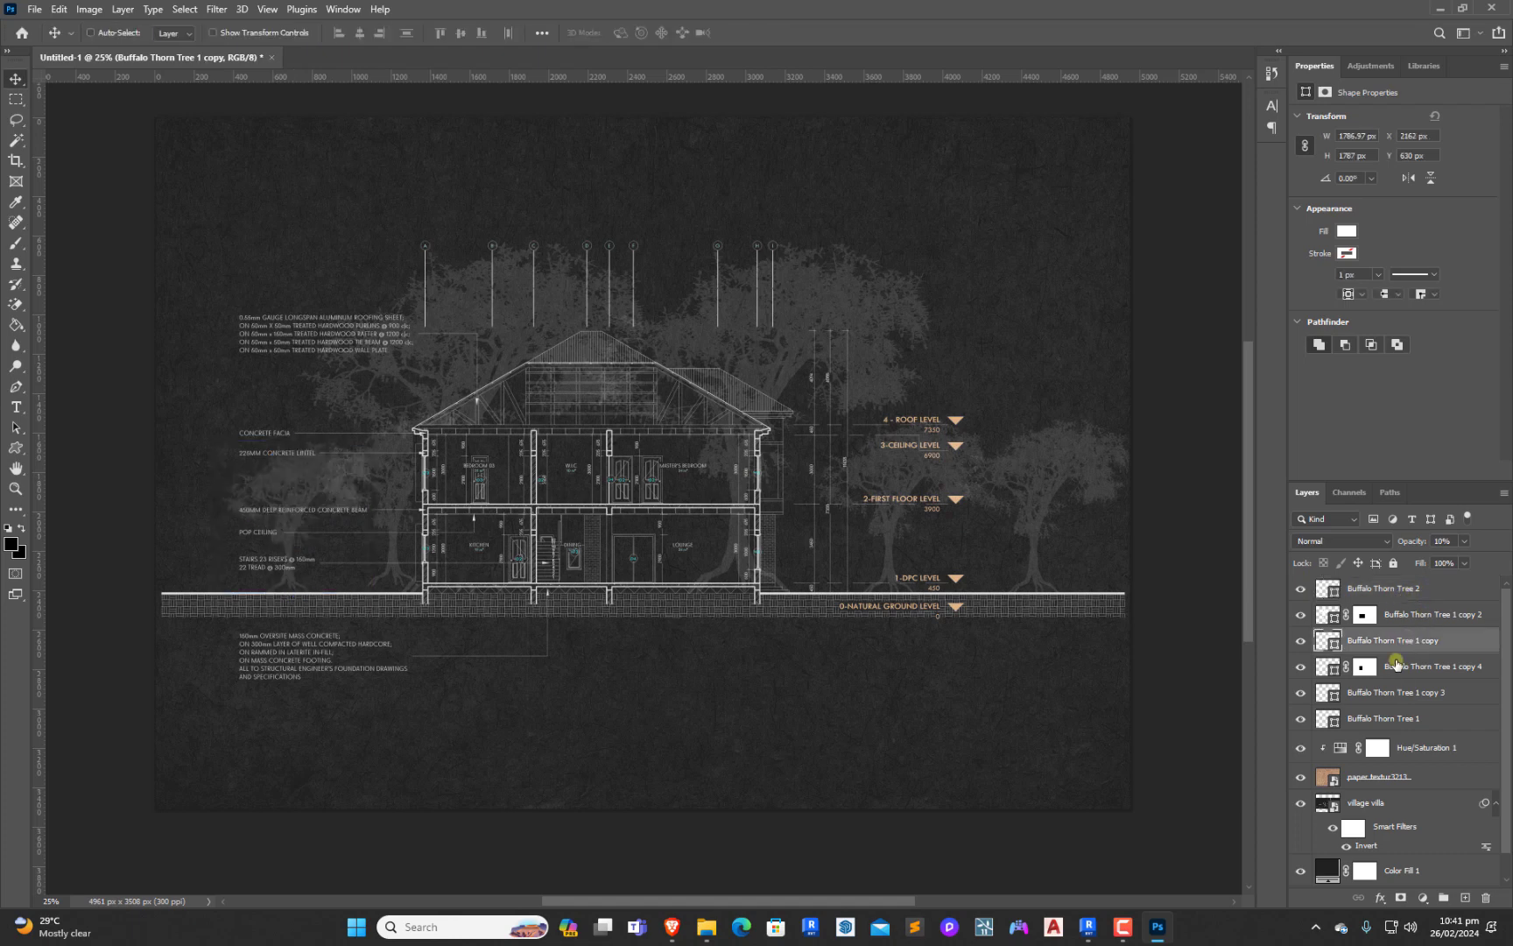
pyautogui.hotkey('ctrl', 't')
pyautogui.click(1181, 568)
pyautogui.click(16, 99)
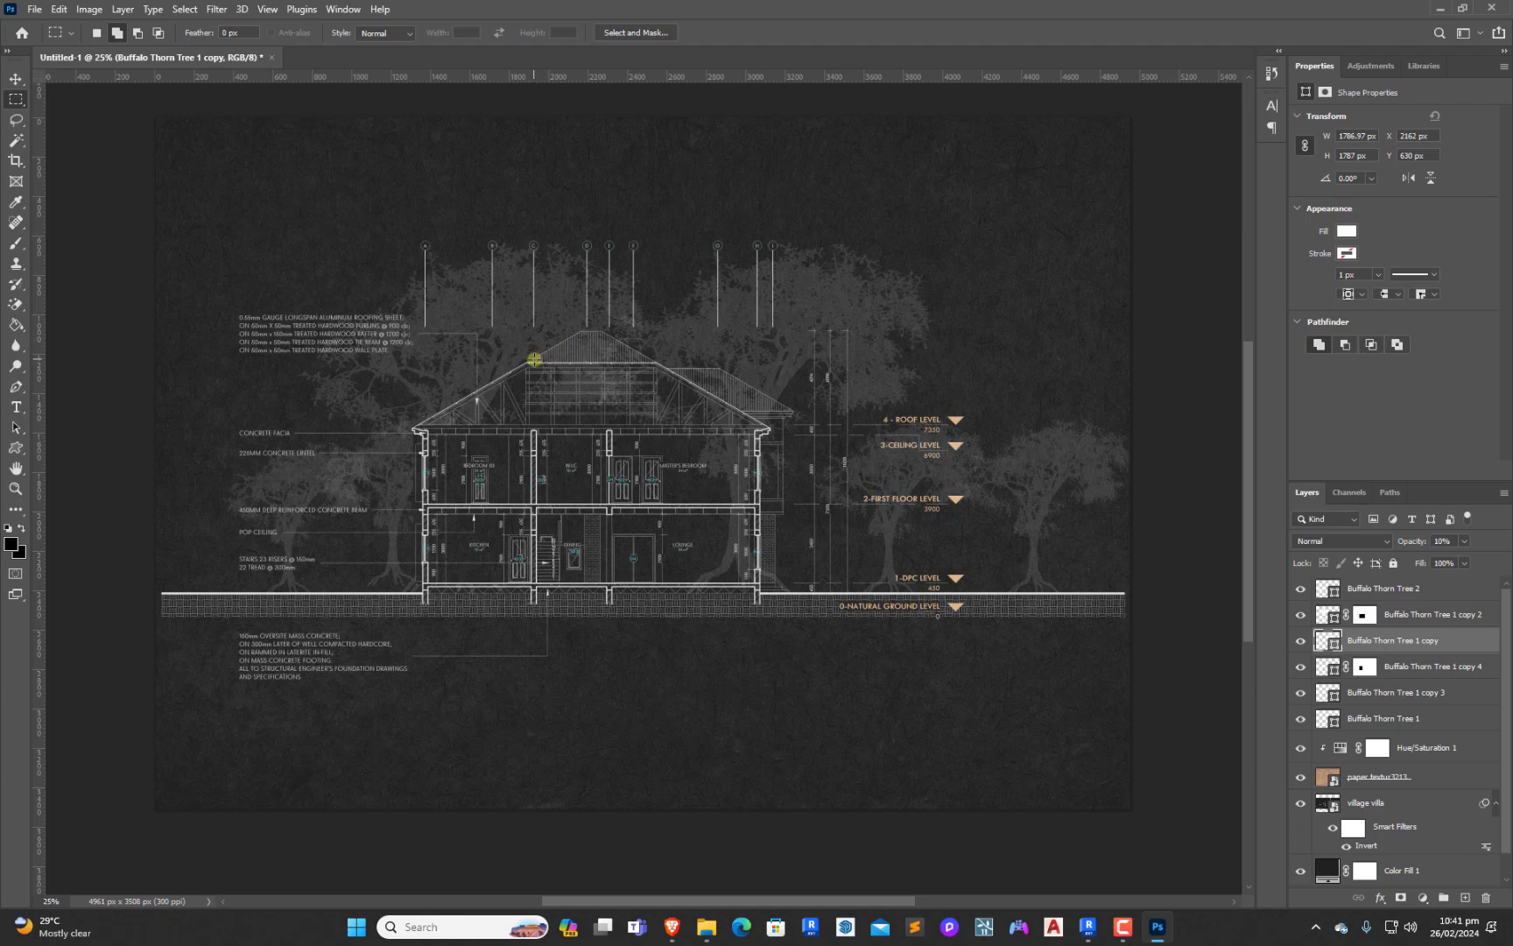
pyautogui.moveTo(534, 359); pyautogui.dragTo(760, 596)
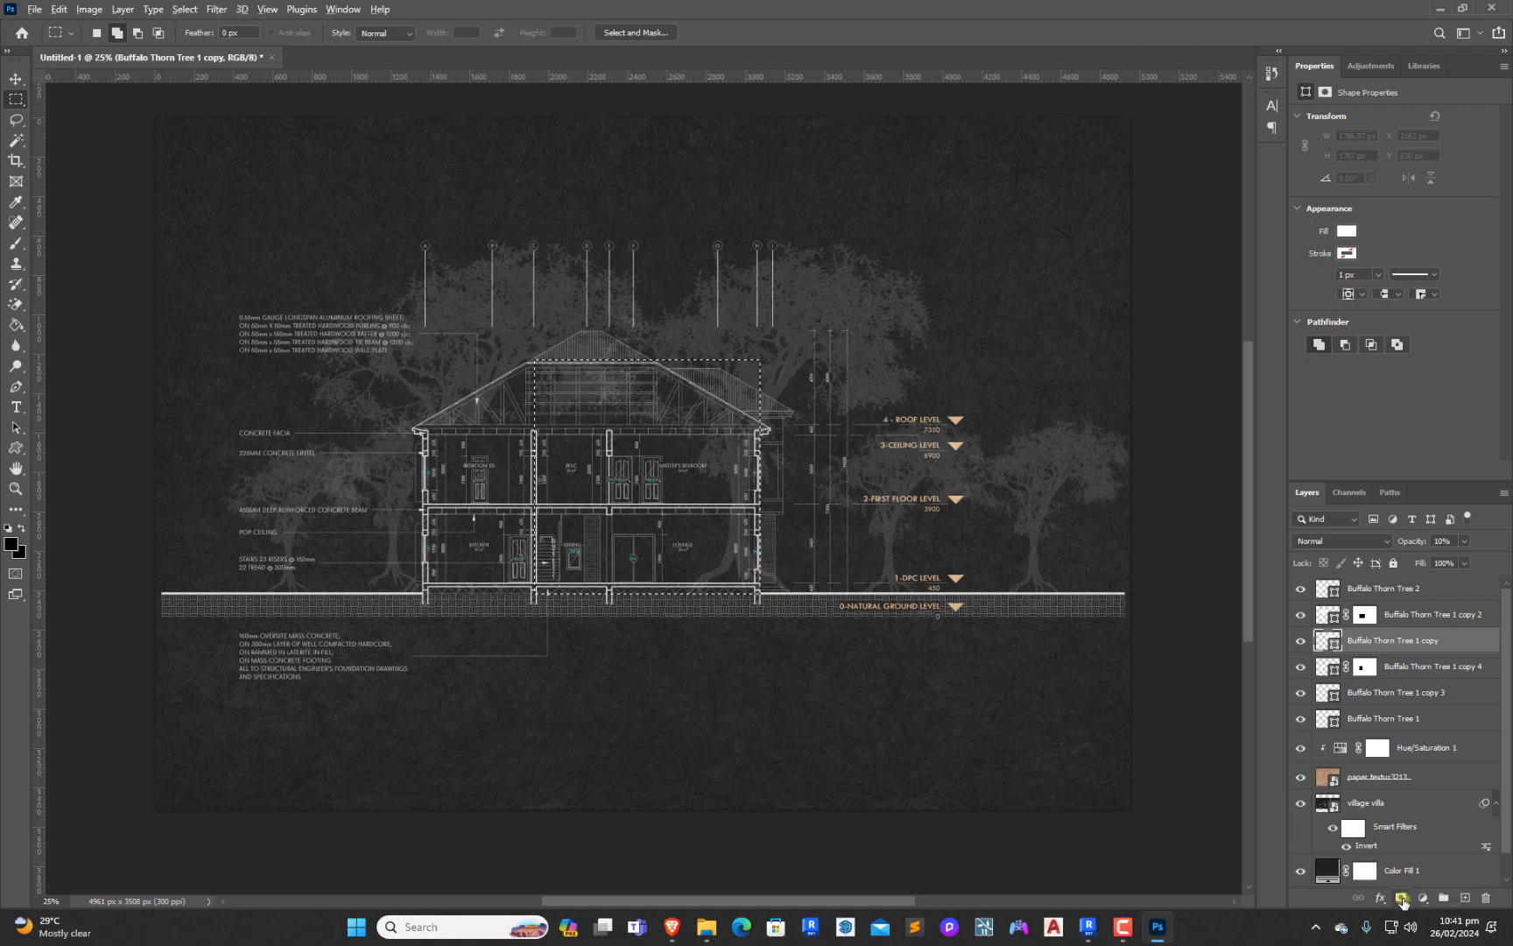
pyautogui.click(1402, 898)
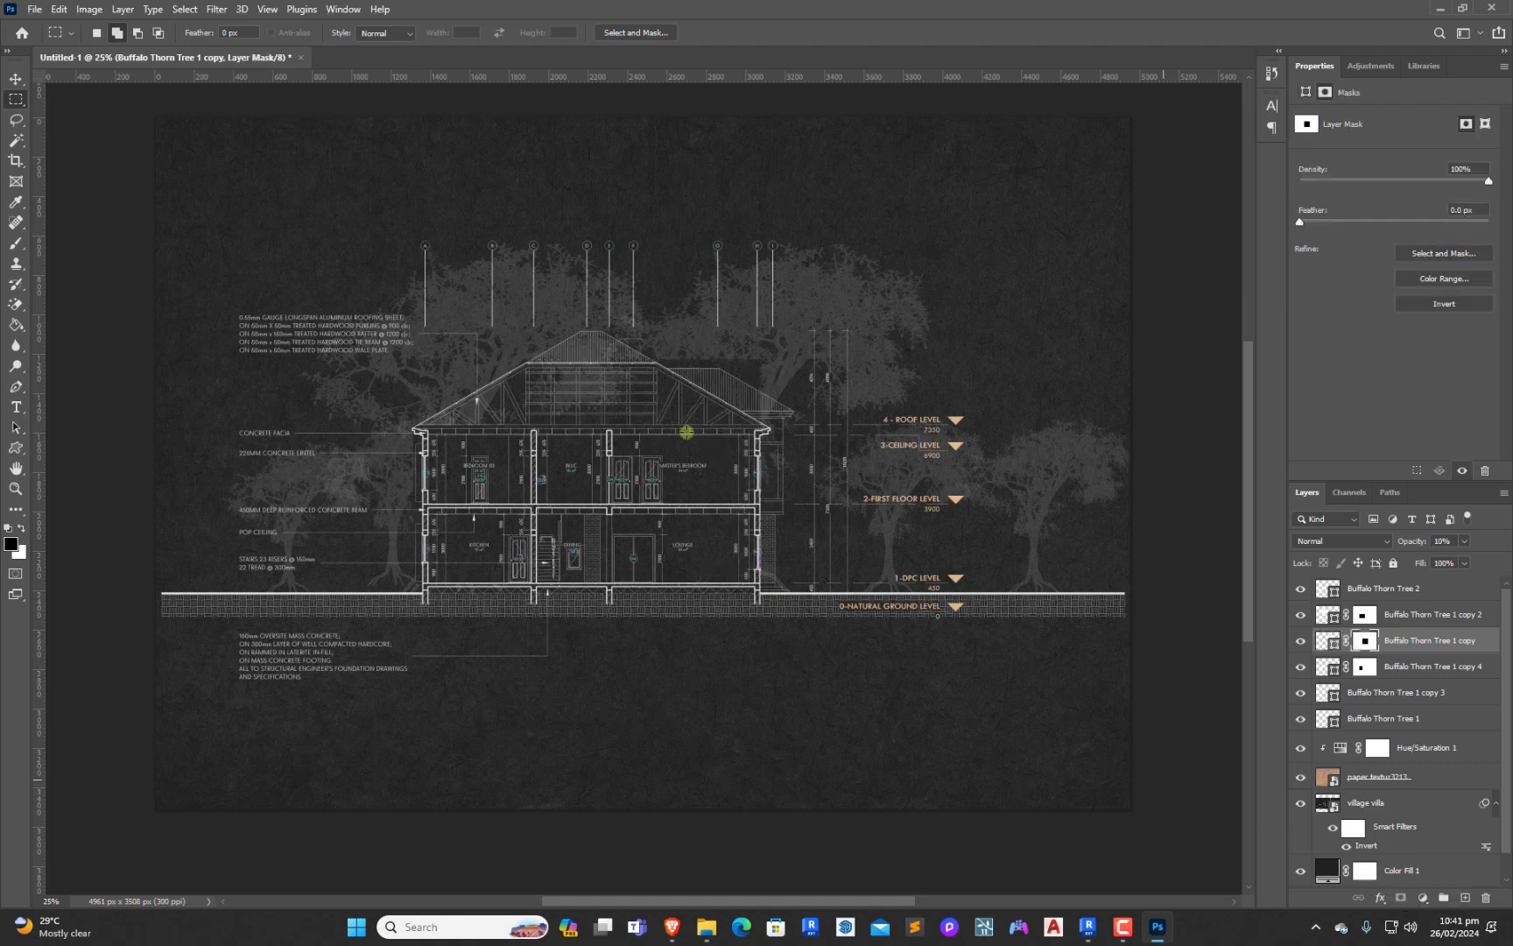
# Select the large left tree and examine the whole sheet with the trees masked behind the house
pyautogui.click(18, 80)
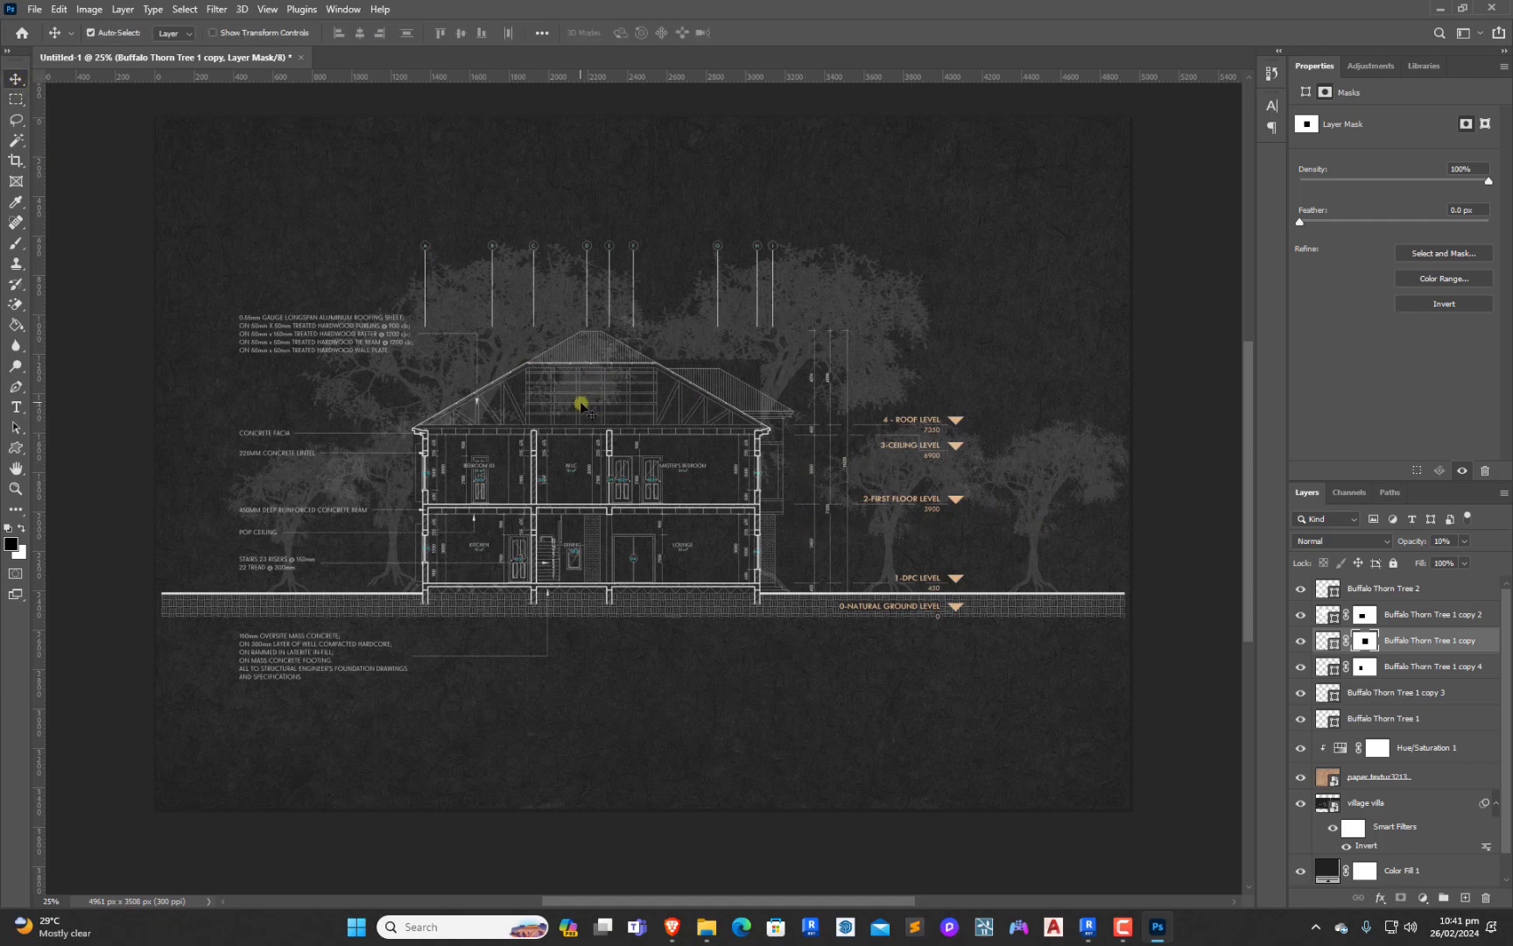
pyautogui.click(530, 298)
pyautogui.press('m')
pyautogui.click(16, 80)
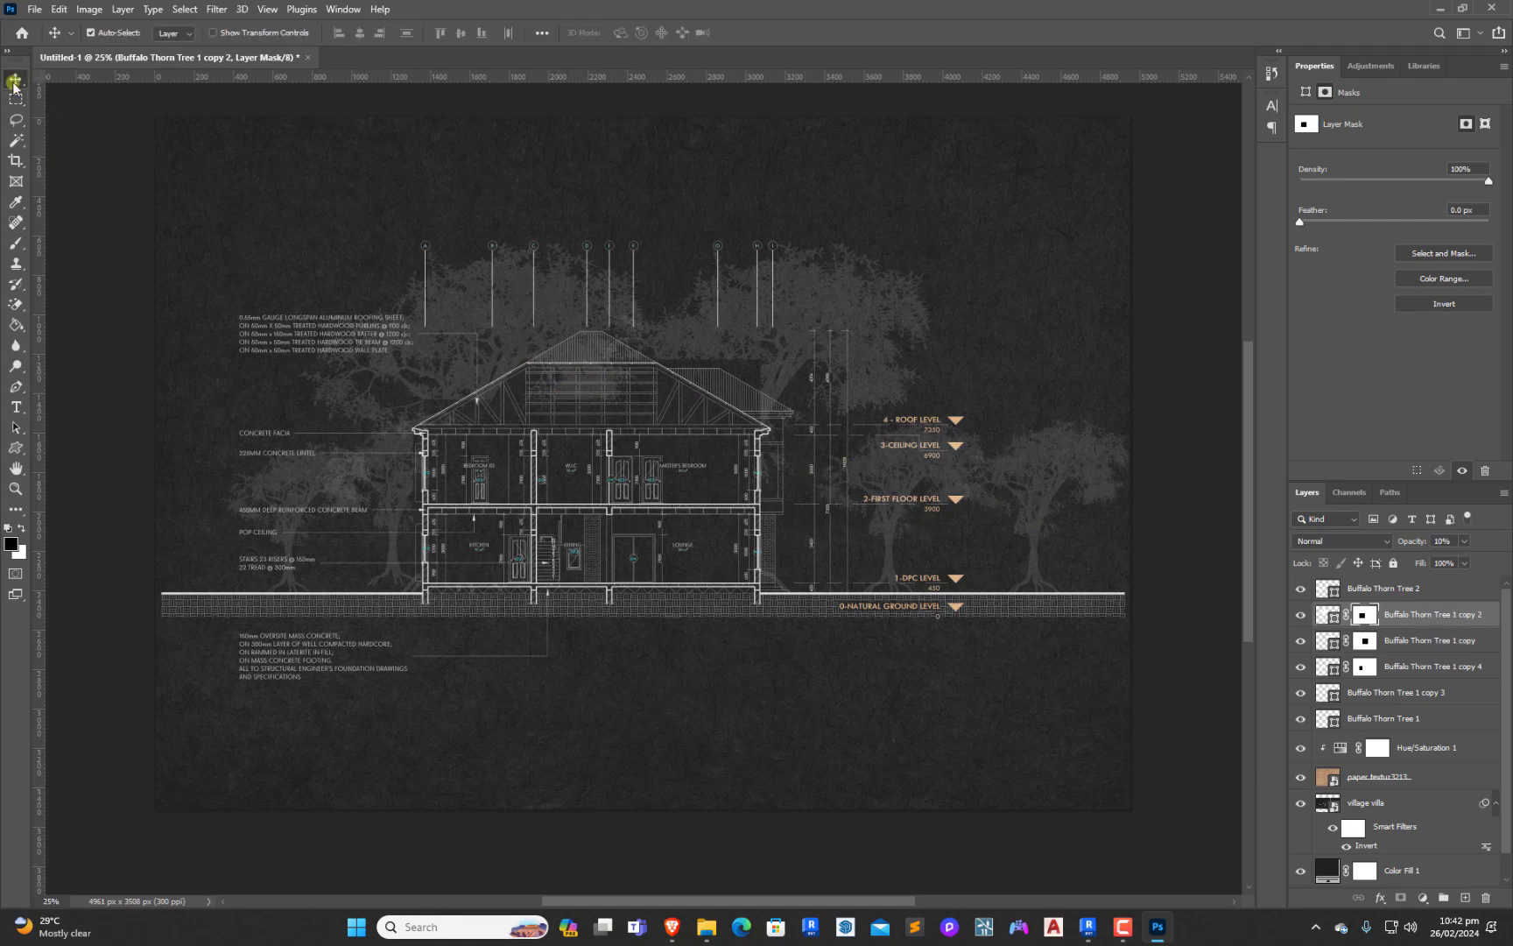
pyautogui.scroll(-1, 696, 484)
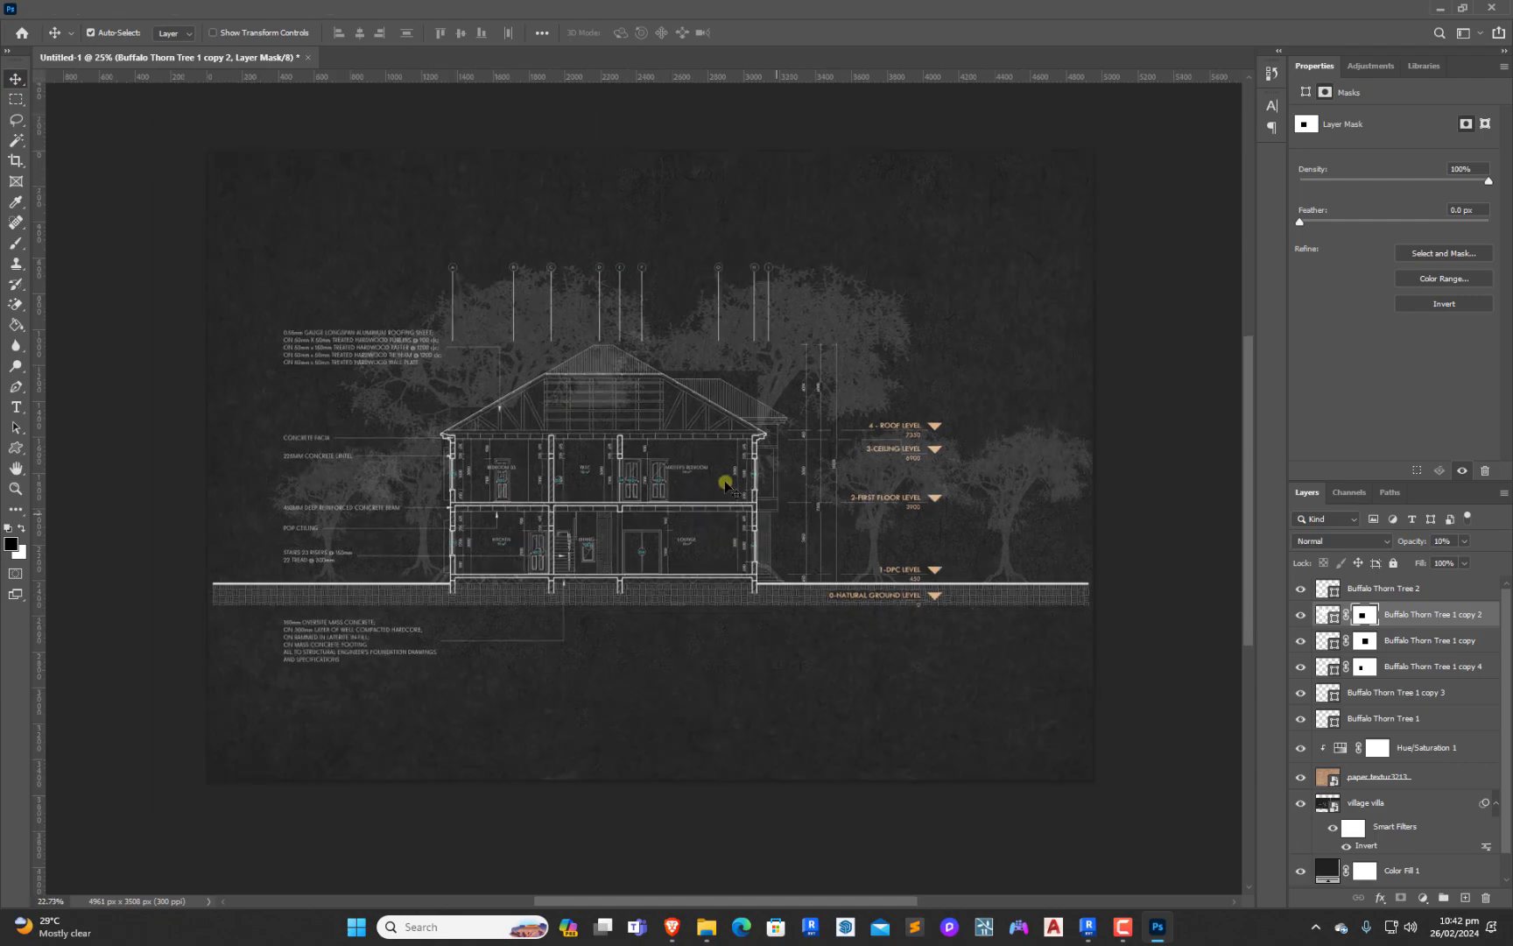
pyautogui.scroll(-1, 740, 494)
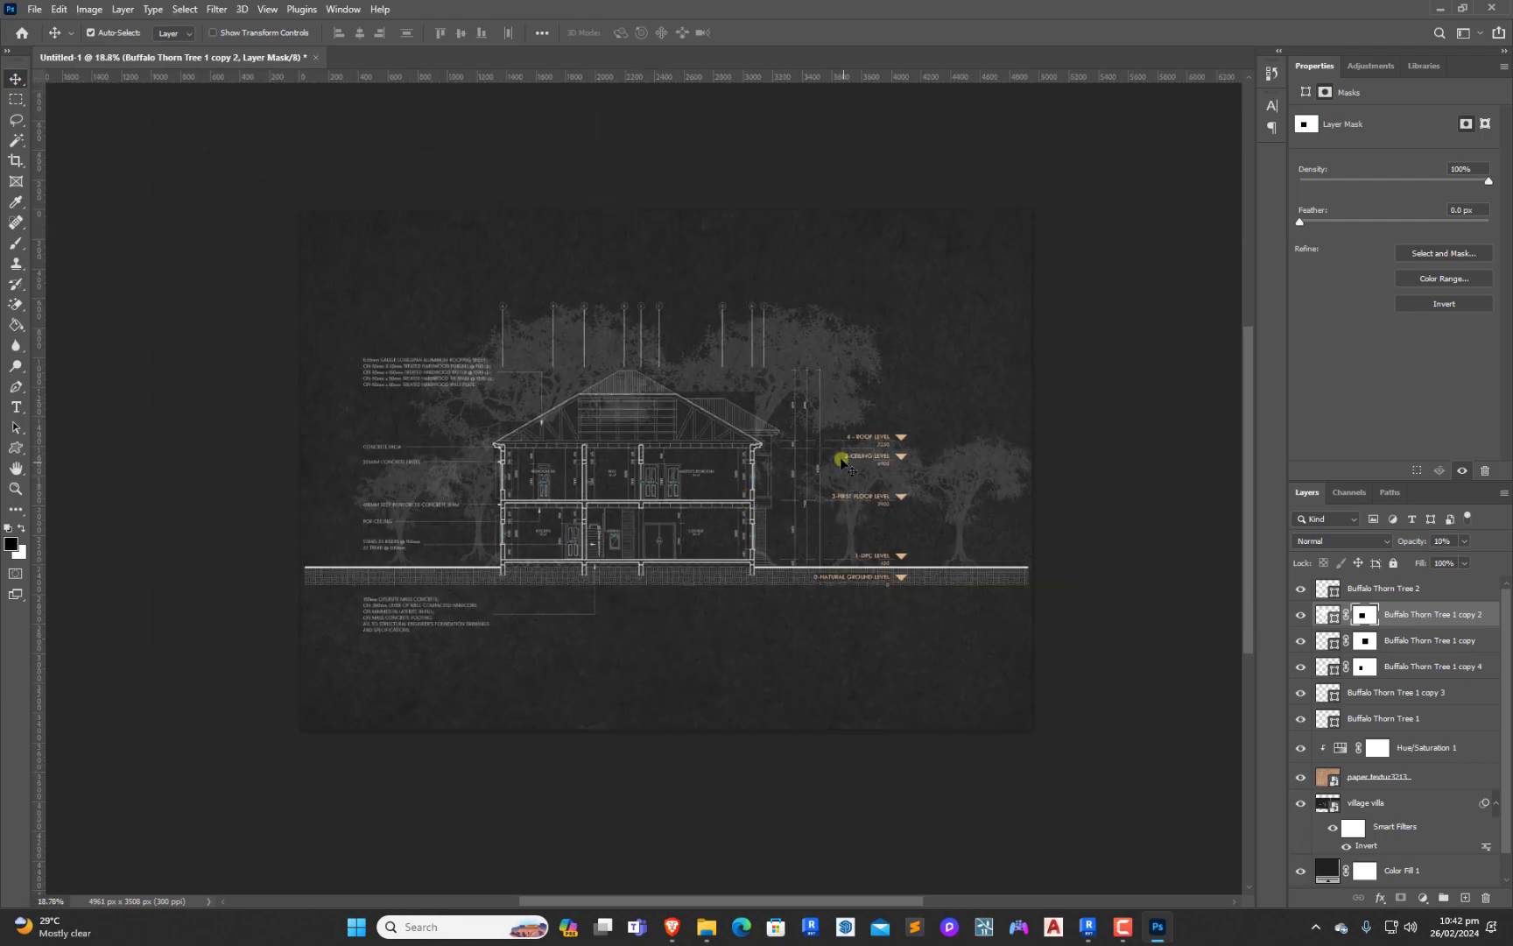
pyautogui.scroll(-1, 740, 528)
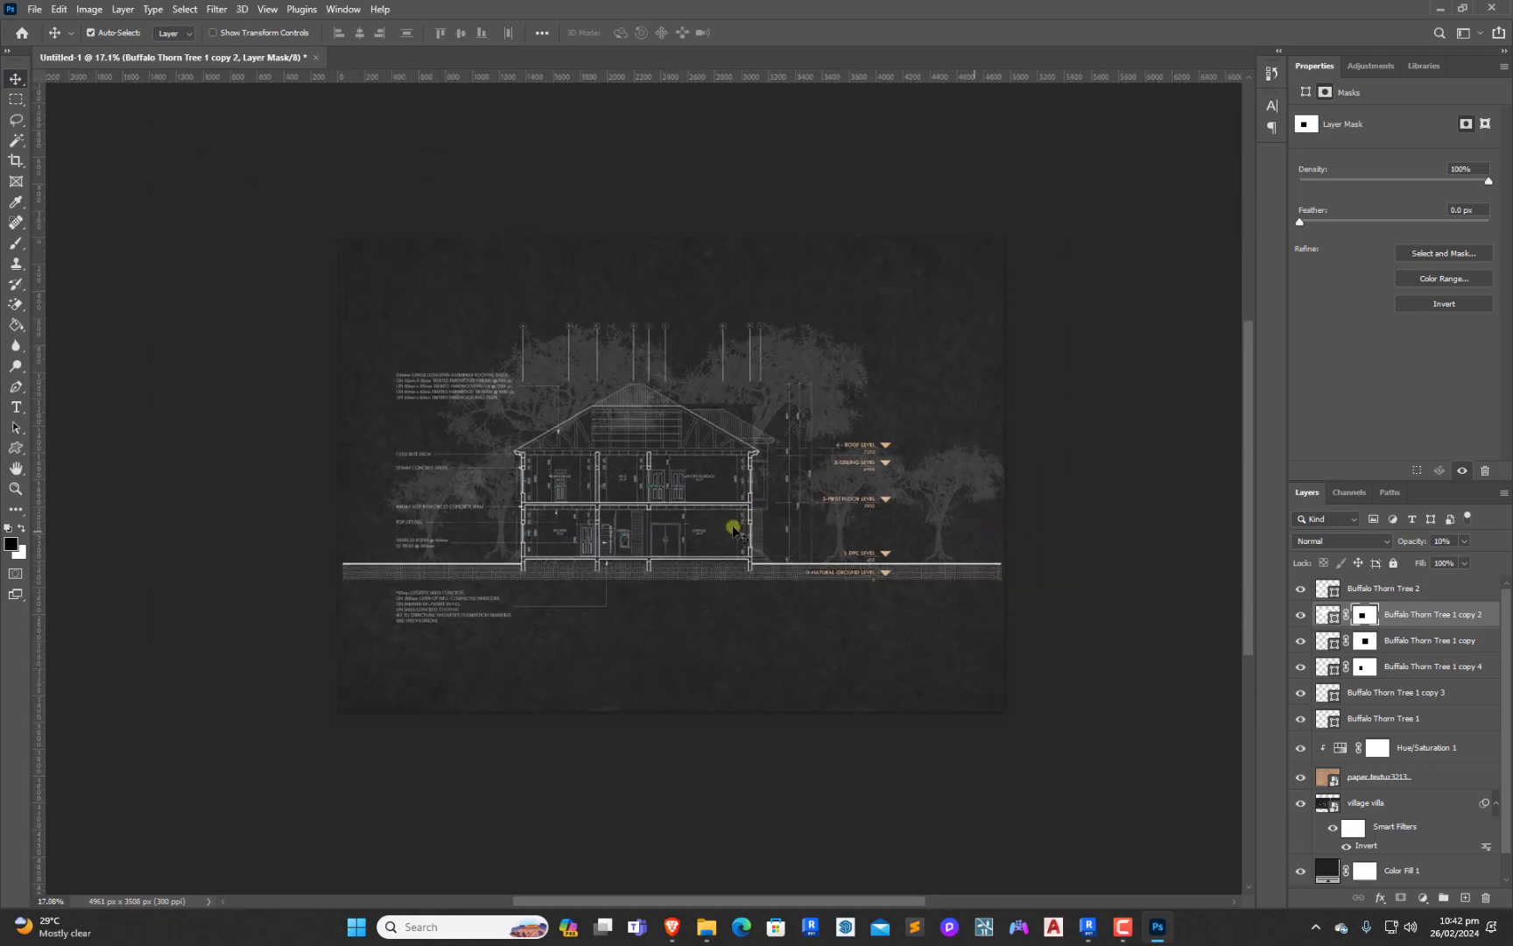
pyautogui.scroll(1, 819, 528)
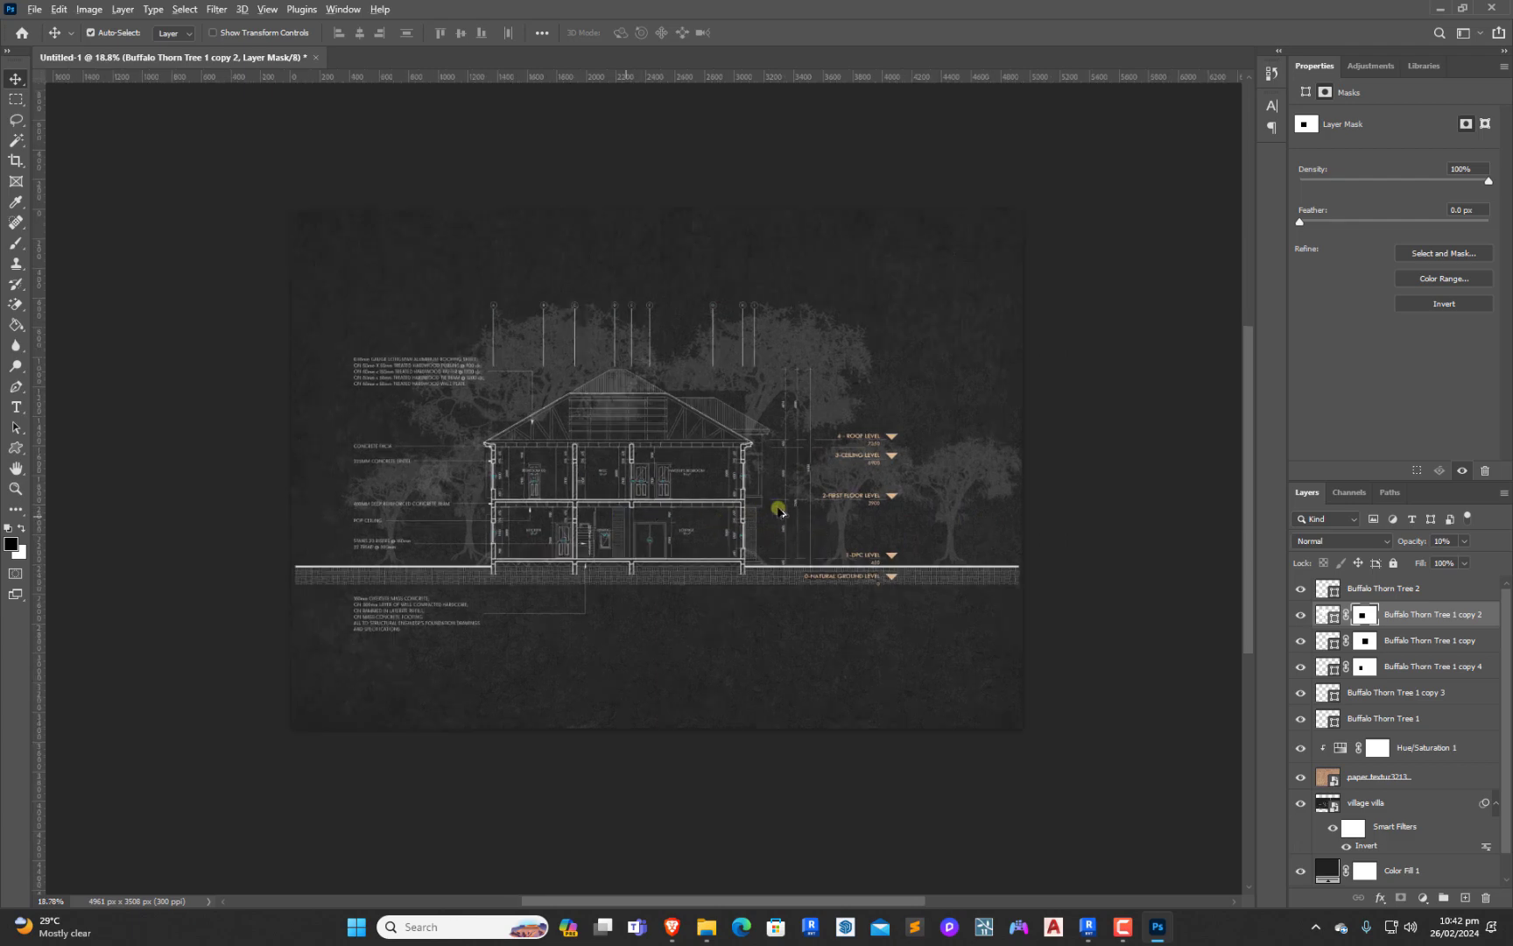
pyautogui.scroll(-1, 700, 530)
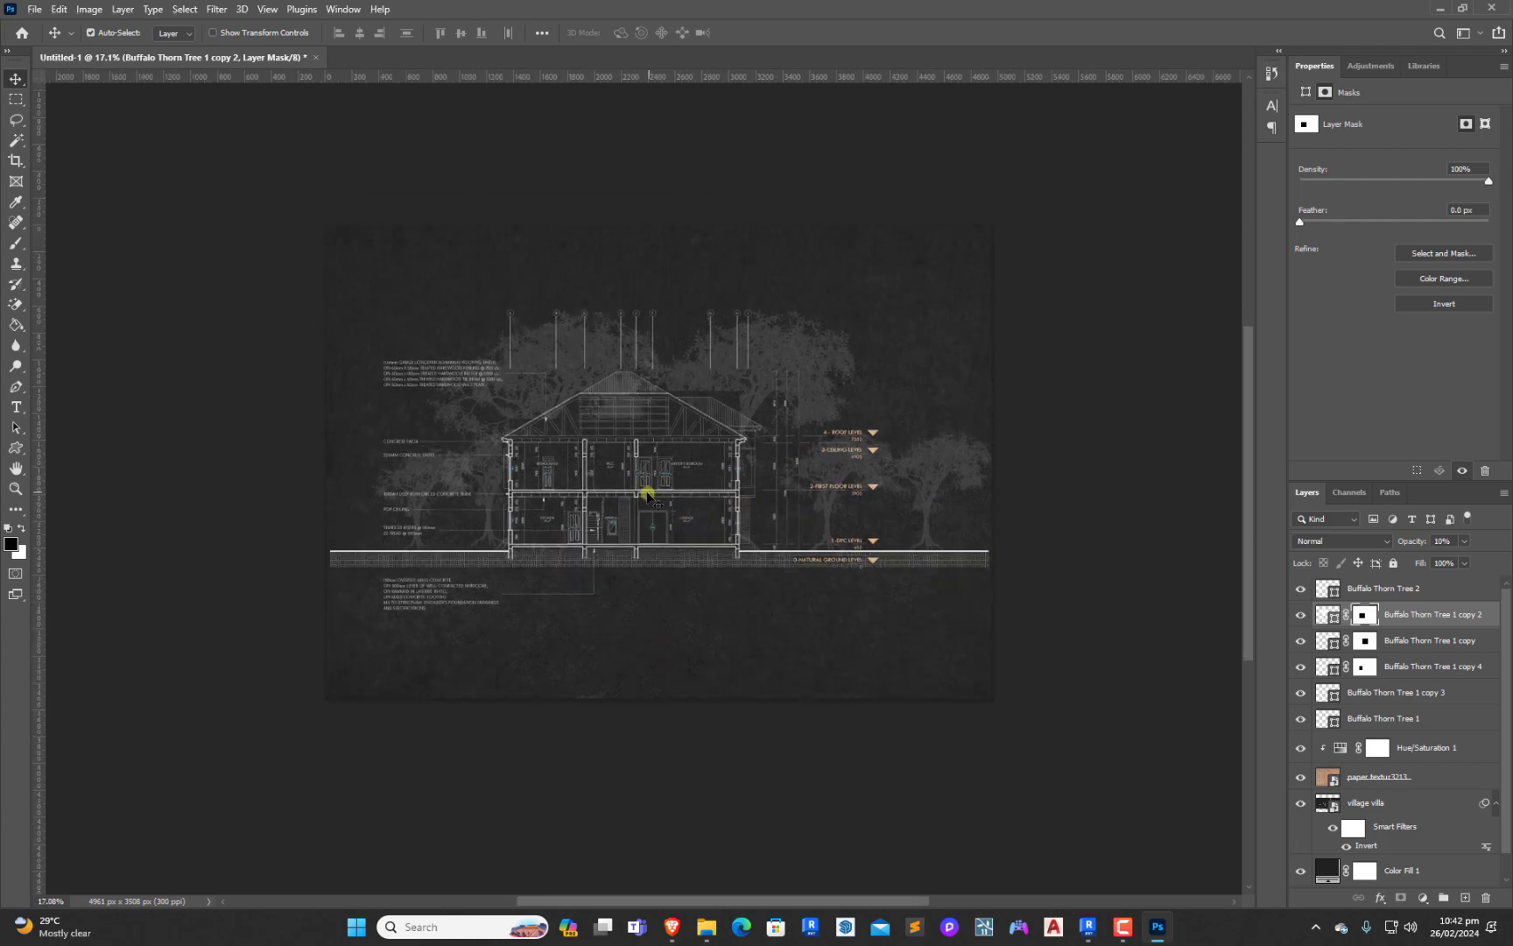
pyautogui.scroll(1, 683, 496)
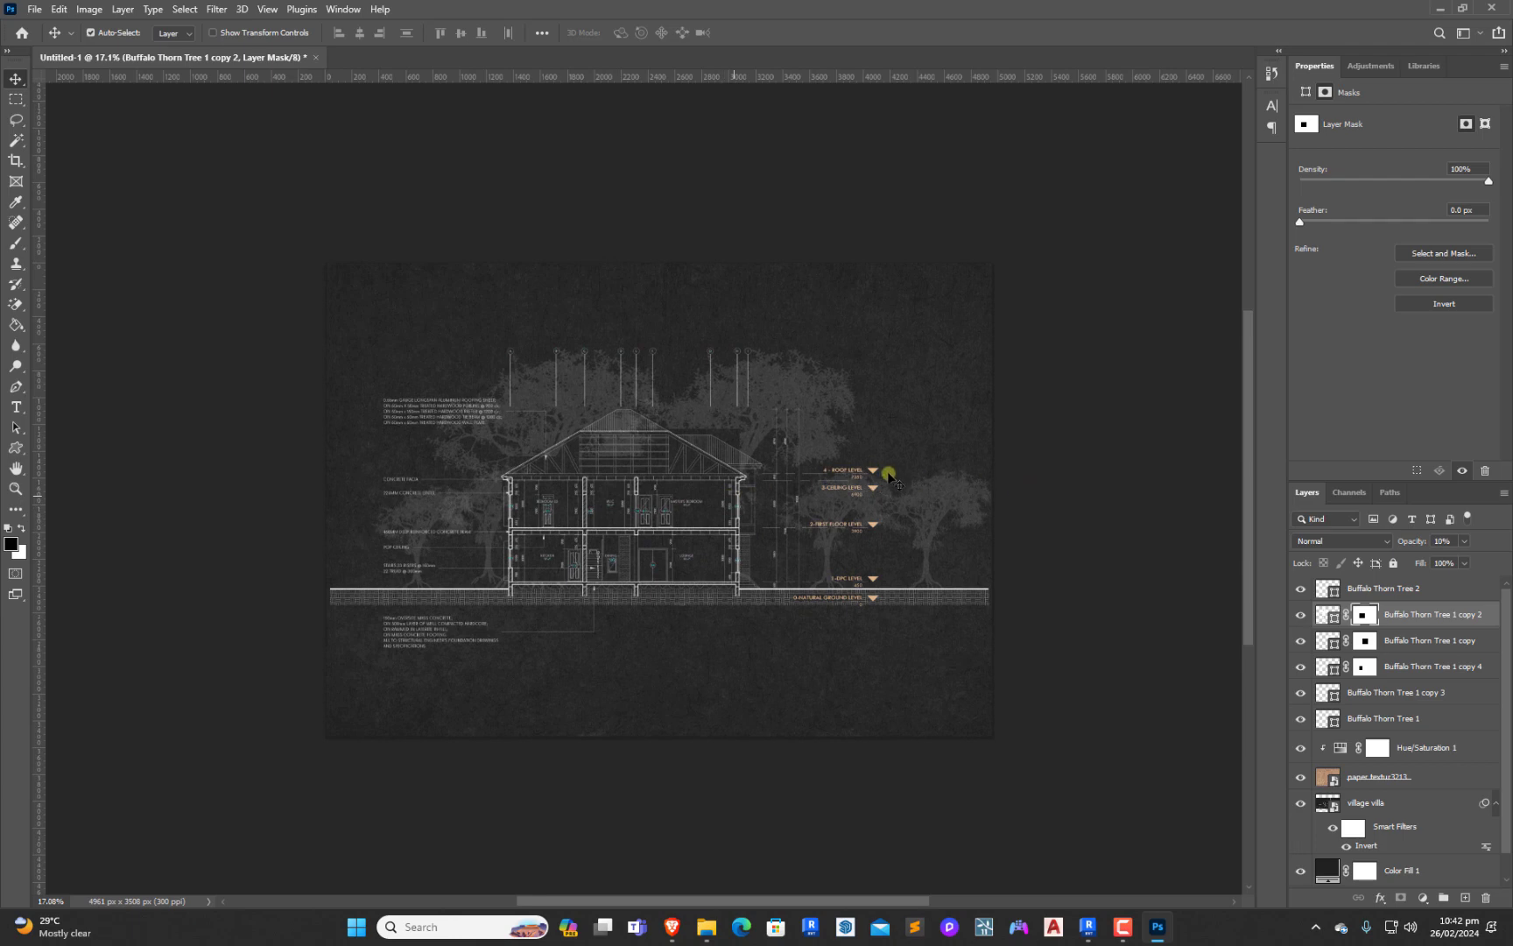
pyautogui.scroll(-1, 799, 567)
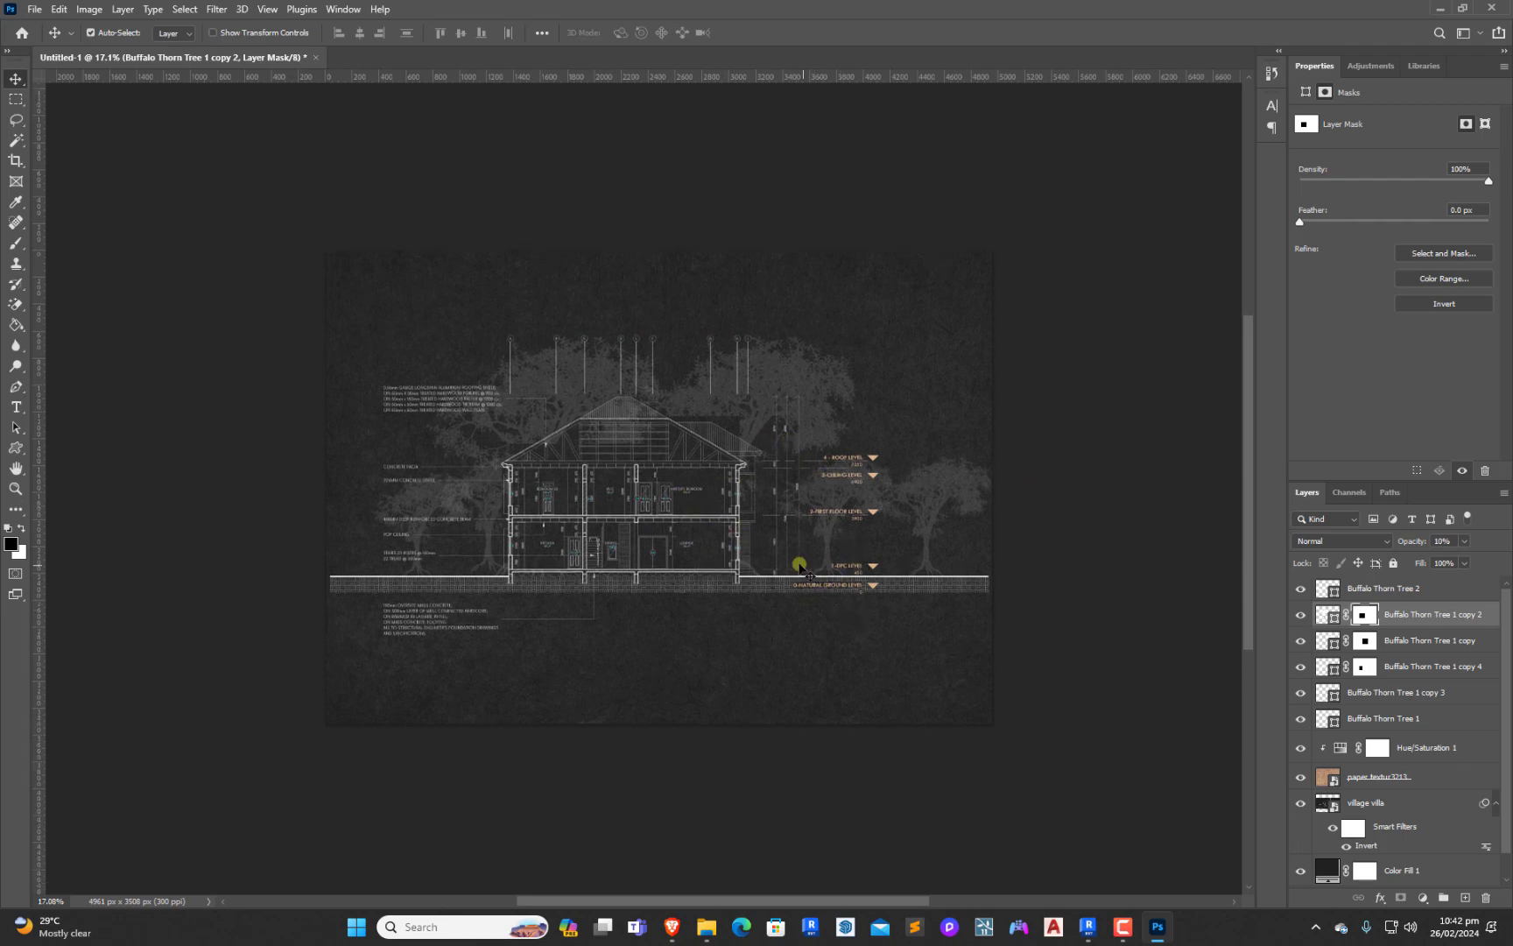
pyautogui.scroll(1, 799, 567)
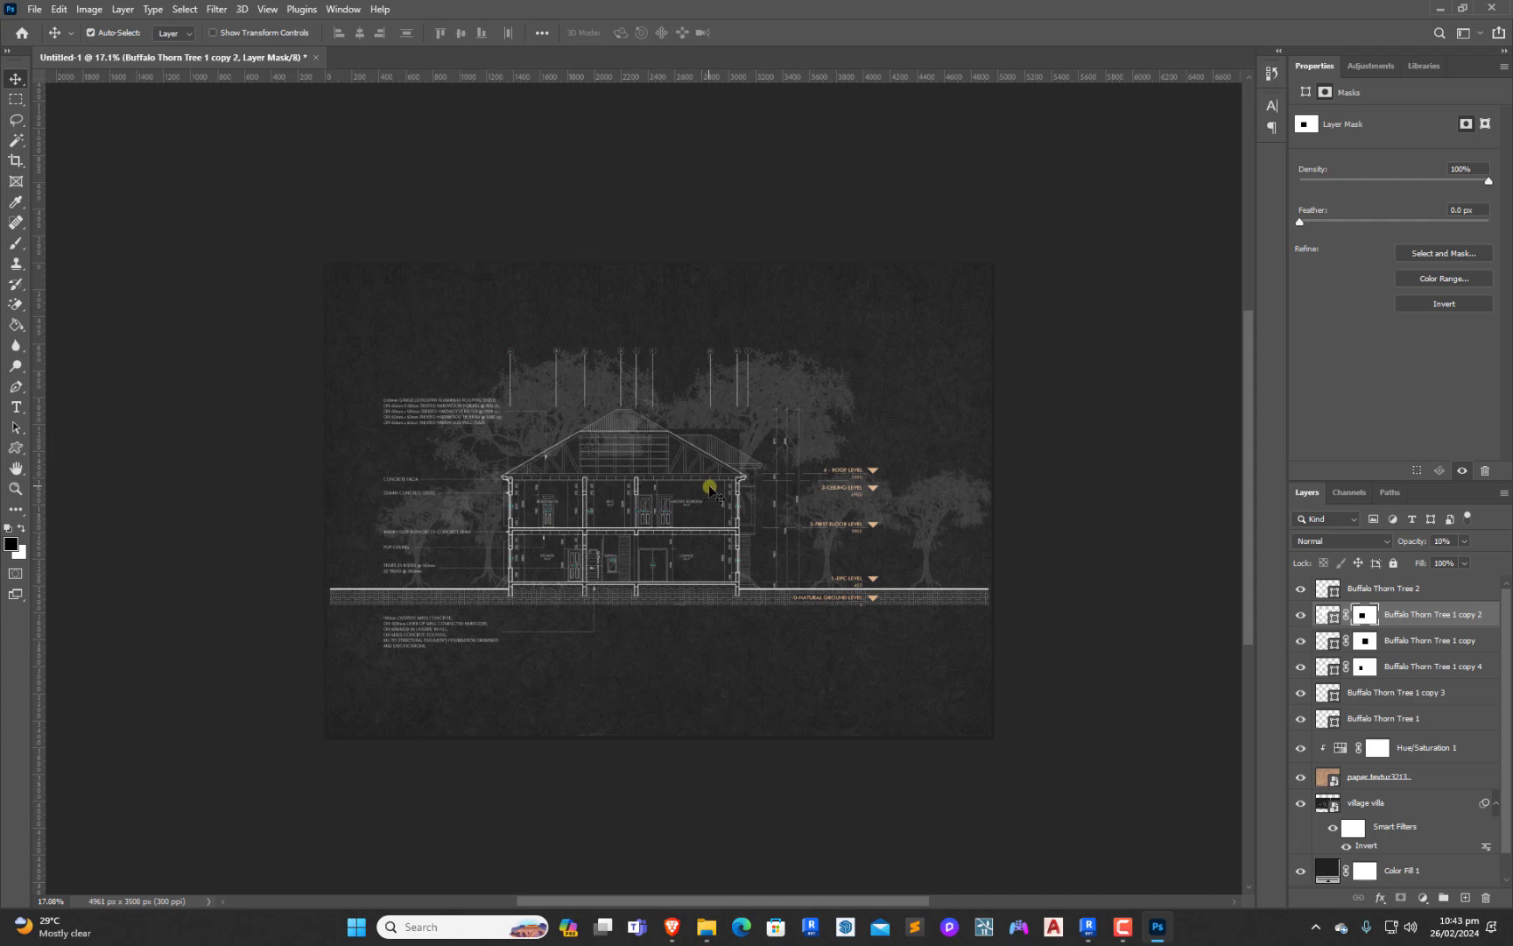
pyautogui.scroll(-3, 730, 525)
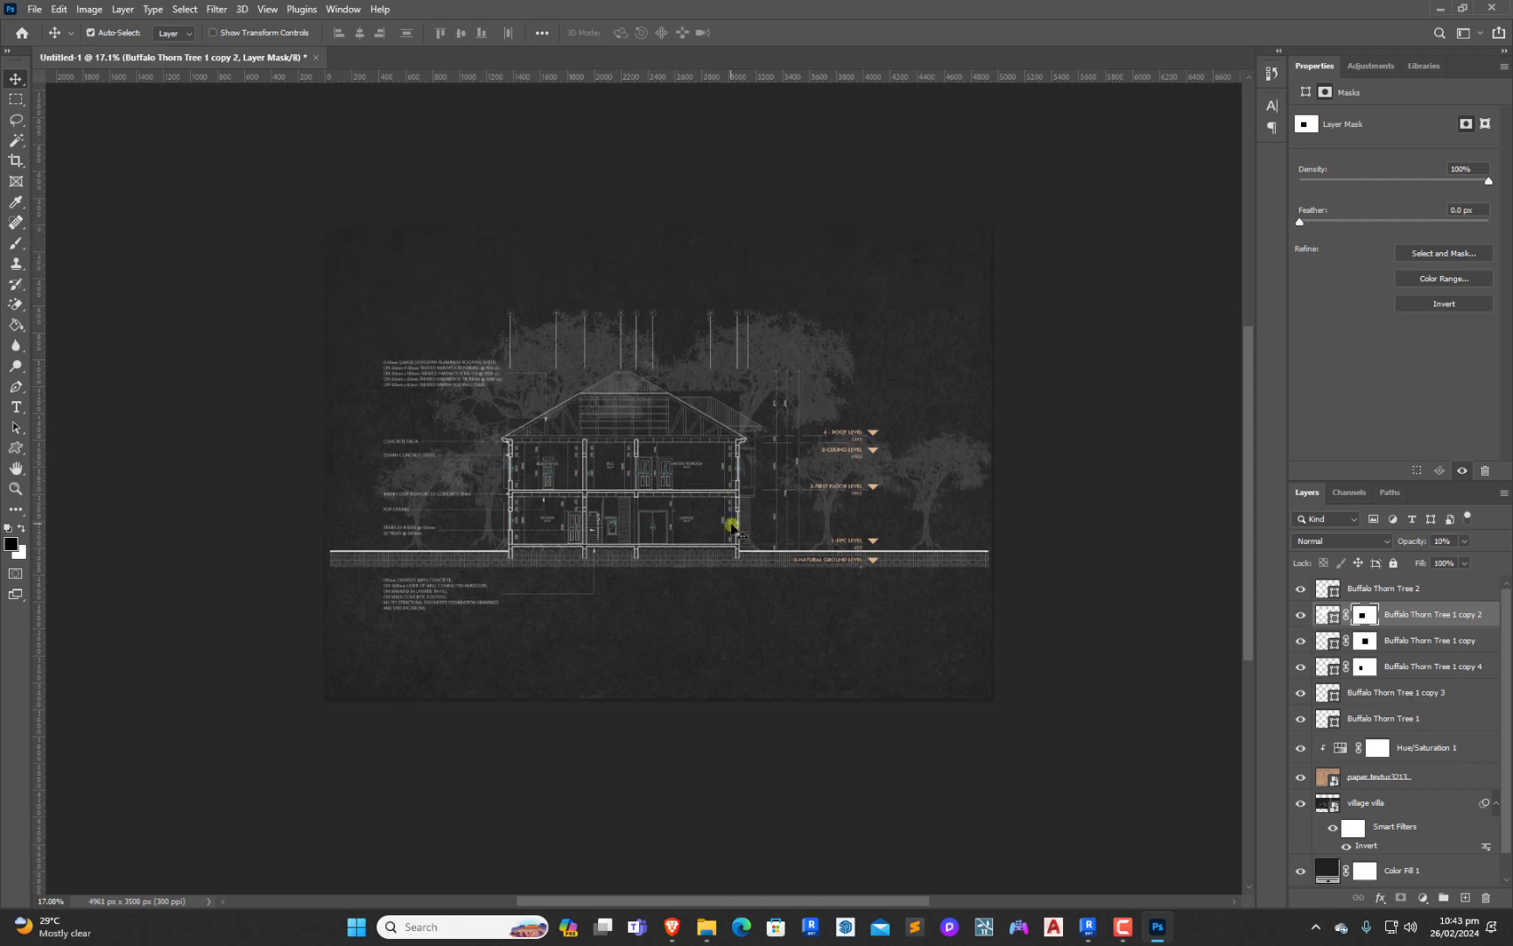
pyautogui.scroll(4, 732, 525)
pyautogui.scroll(2, 732, 526)
pyautogui.scroll(-4, 732, 525)
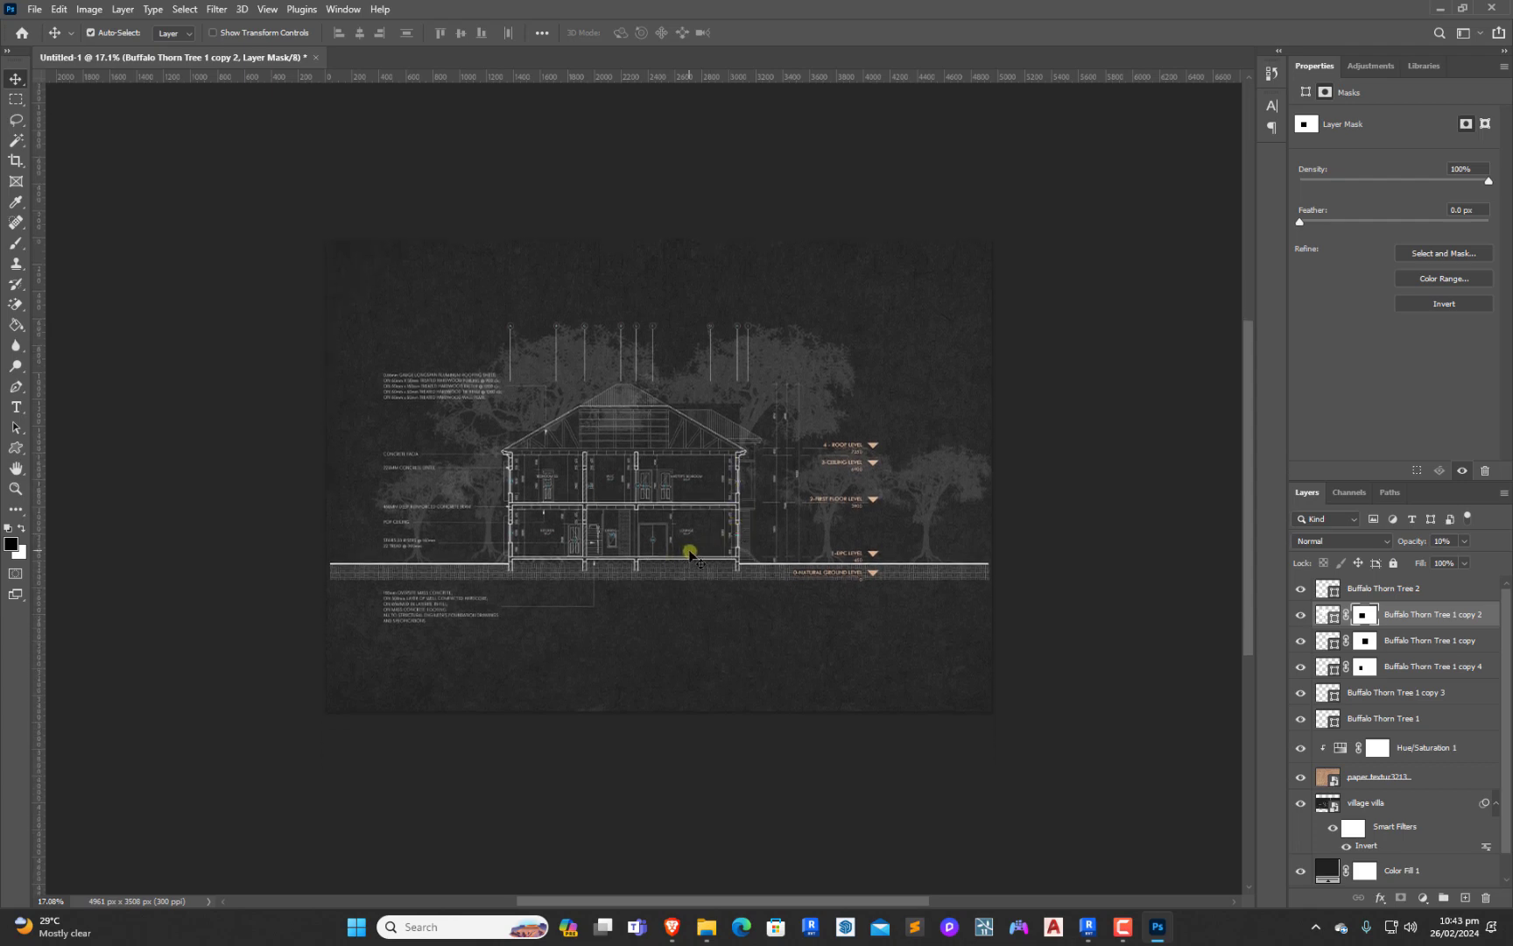
pyautogui.scroll(1, 820, 581)
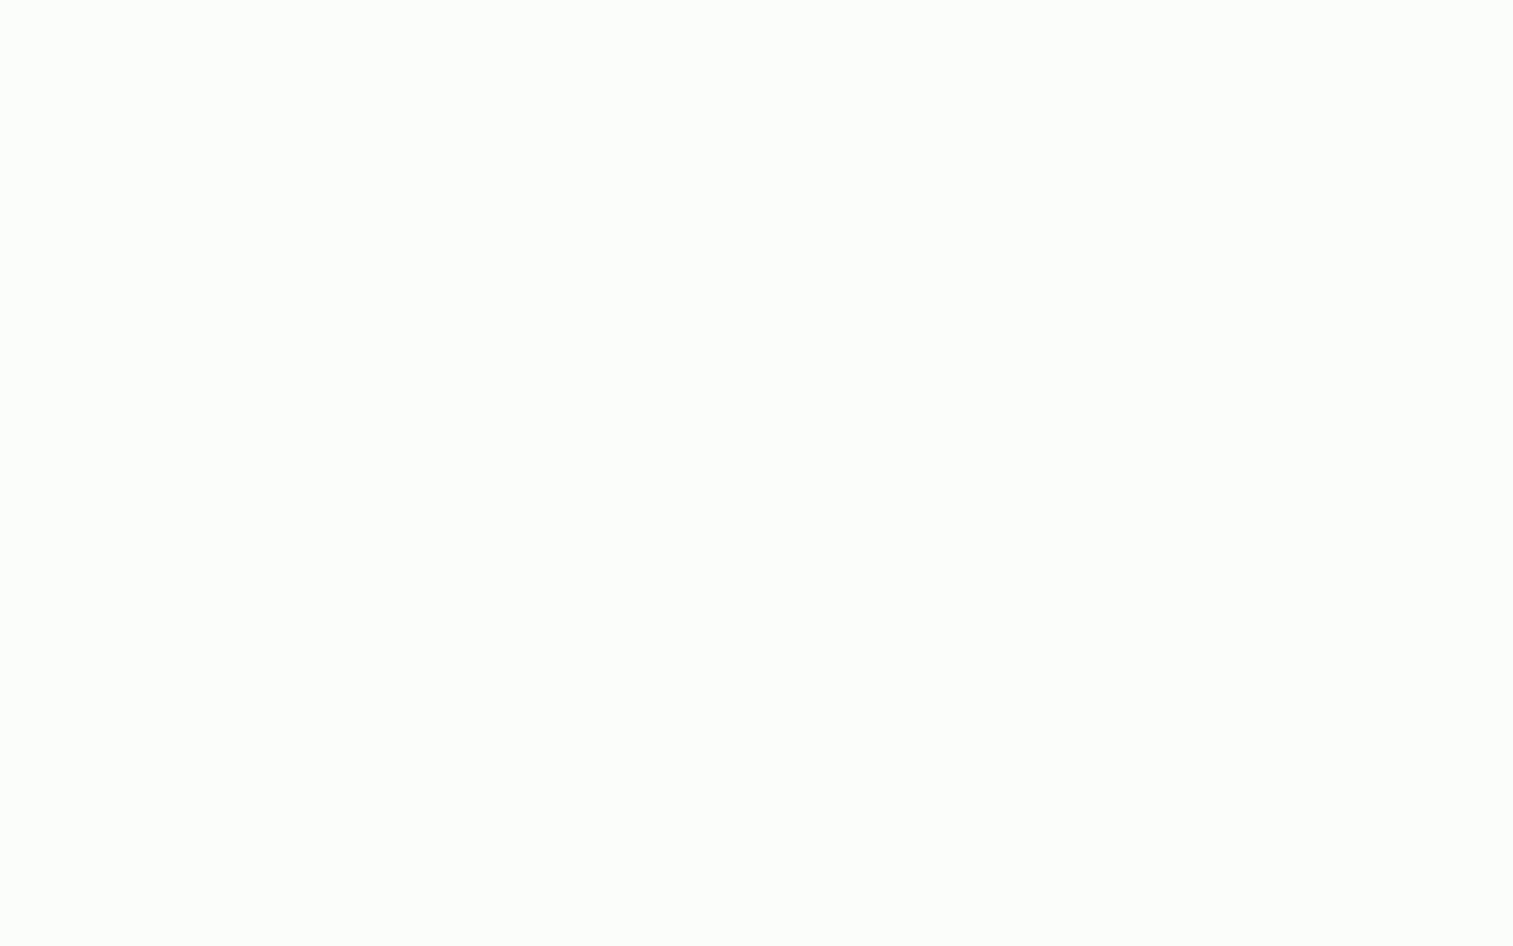